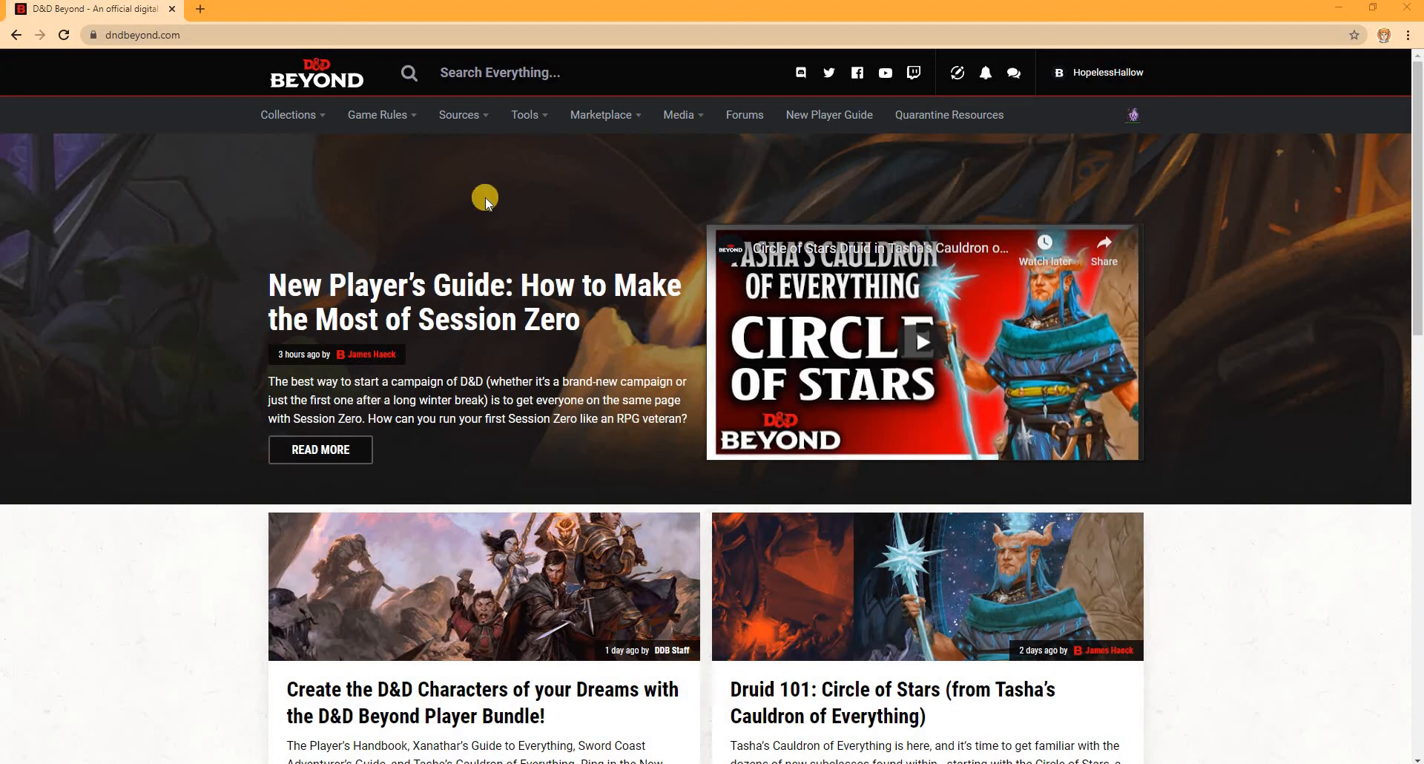
# Open the My Characters collection, check the character slot usage, and start creating a new character
pyautogui.moveTo(305, 115)
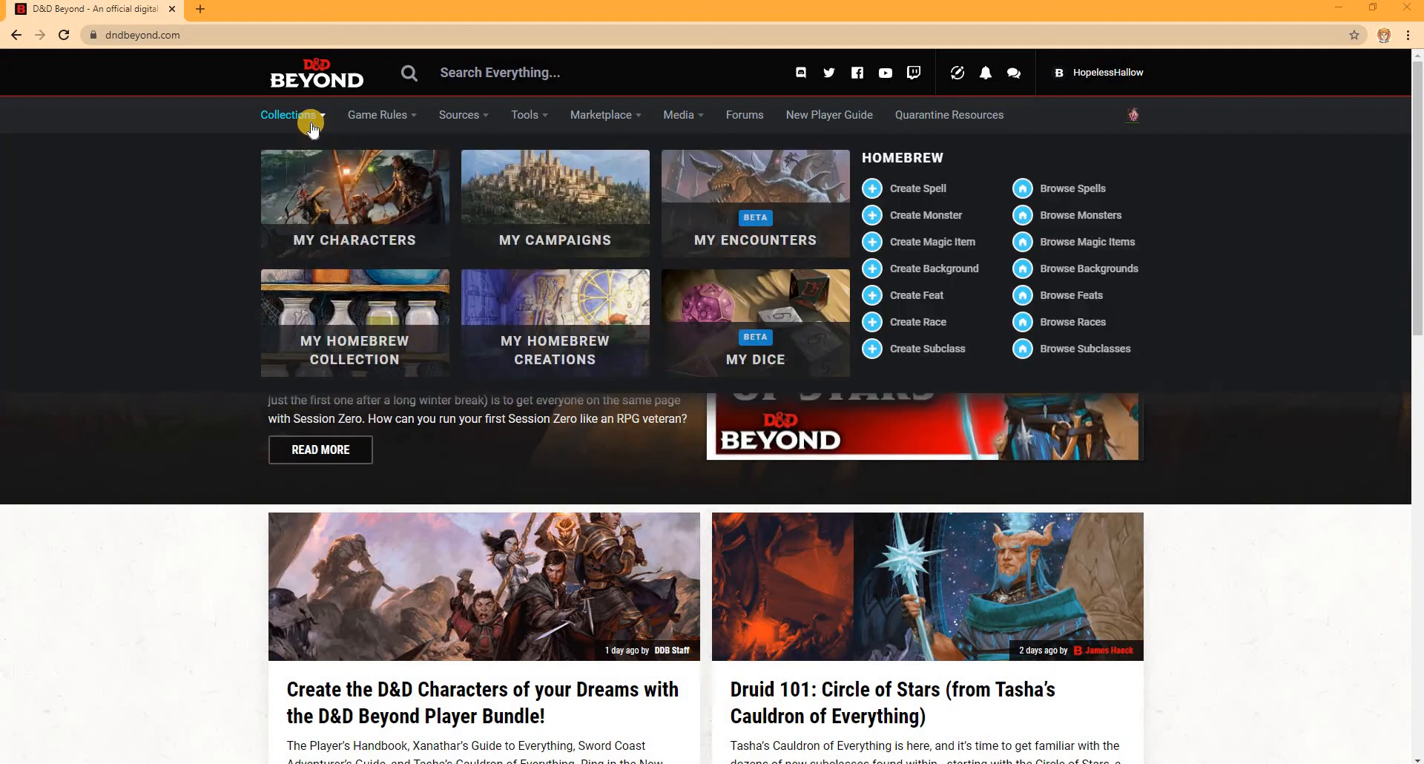
pyautogui.click(357, 194)
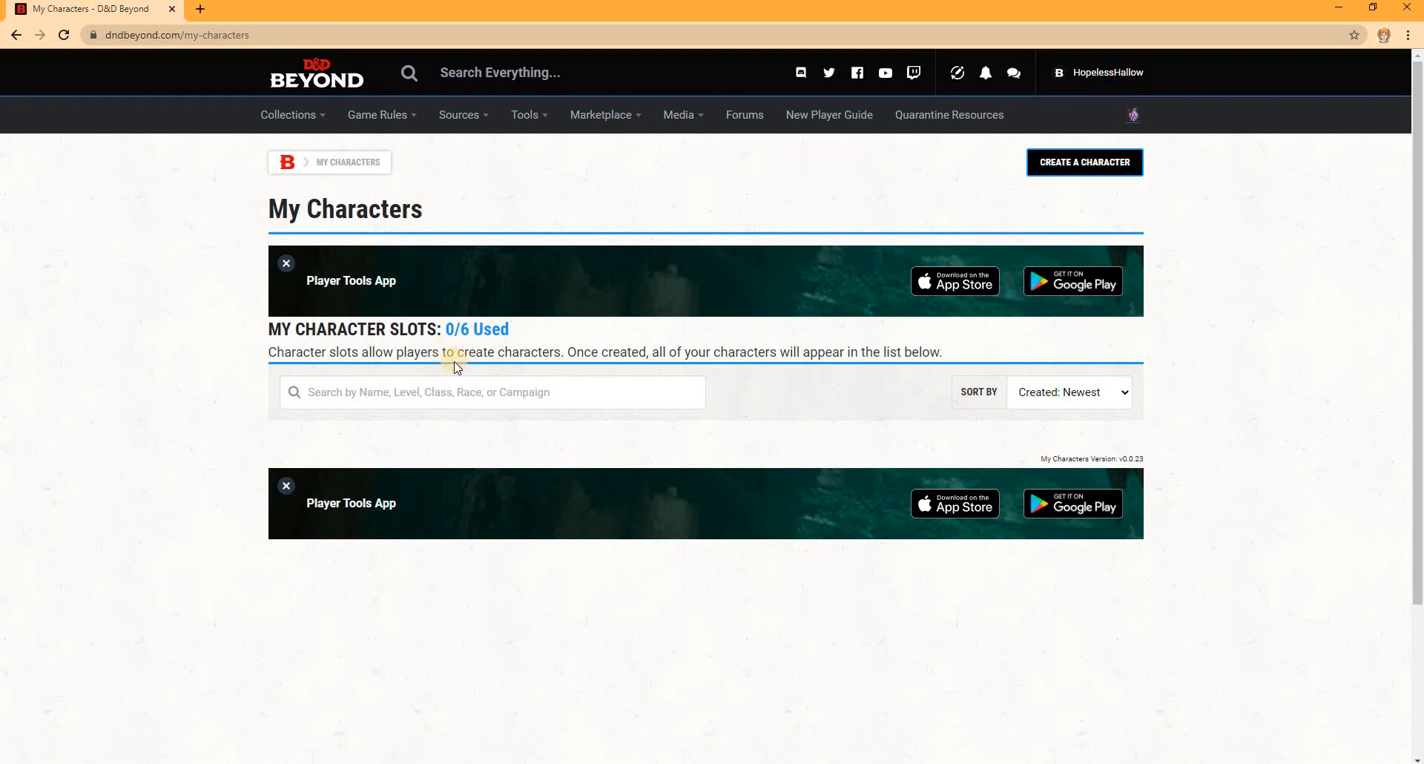
pyautogui.moveTo(445, 329); pyautogui.dragTo(492, 334)
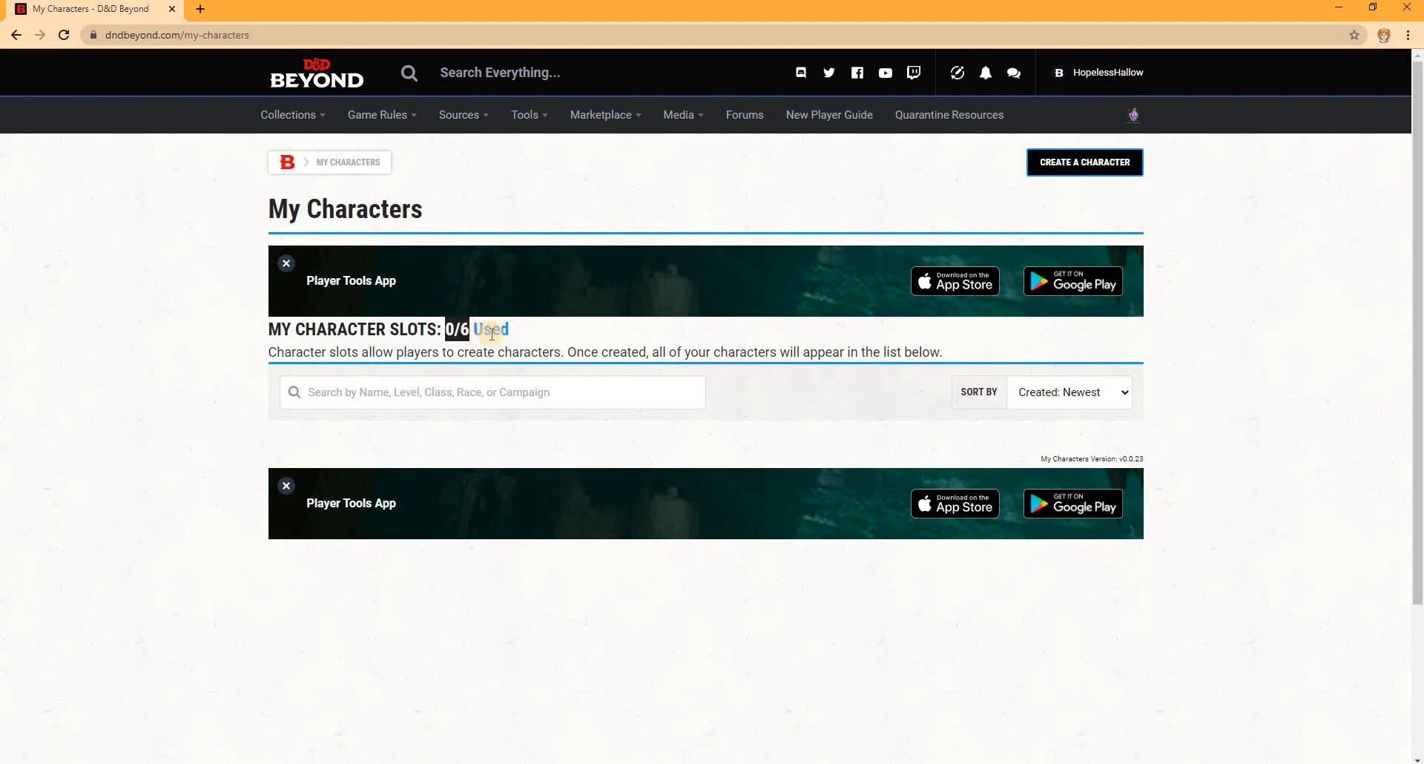
pyautogui.click(492, 334)
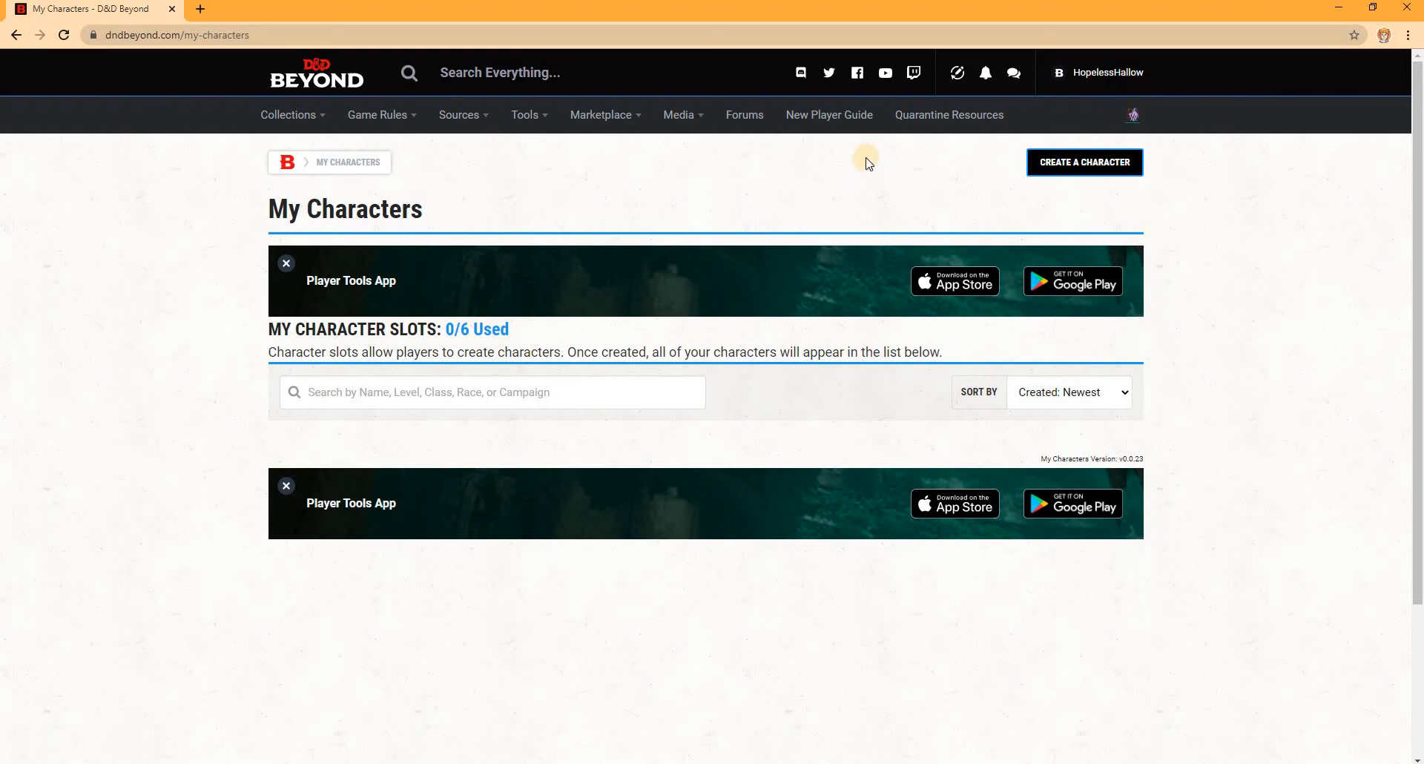
pyautogui.click(1053, 165)
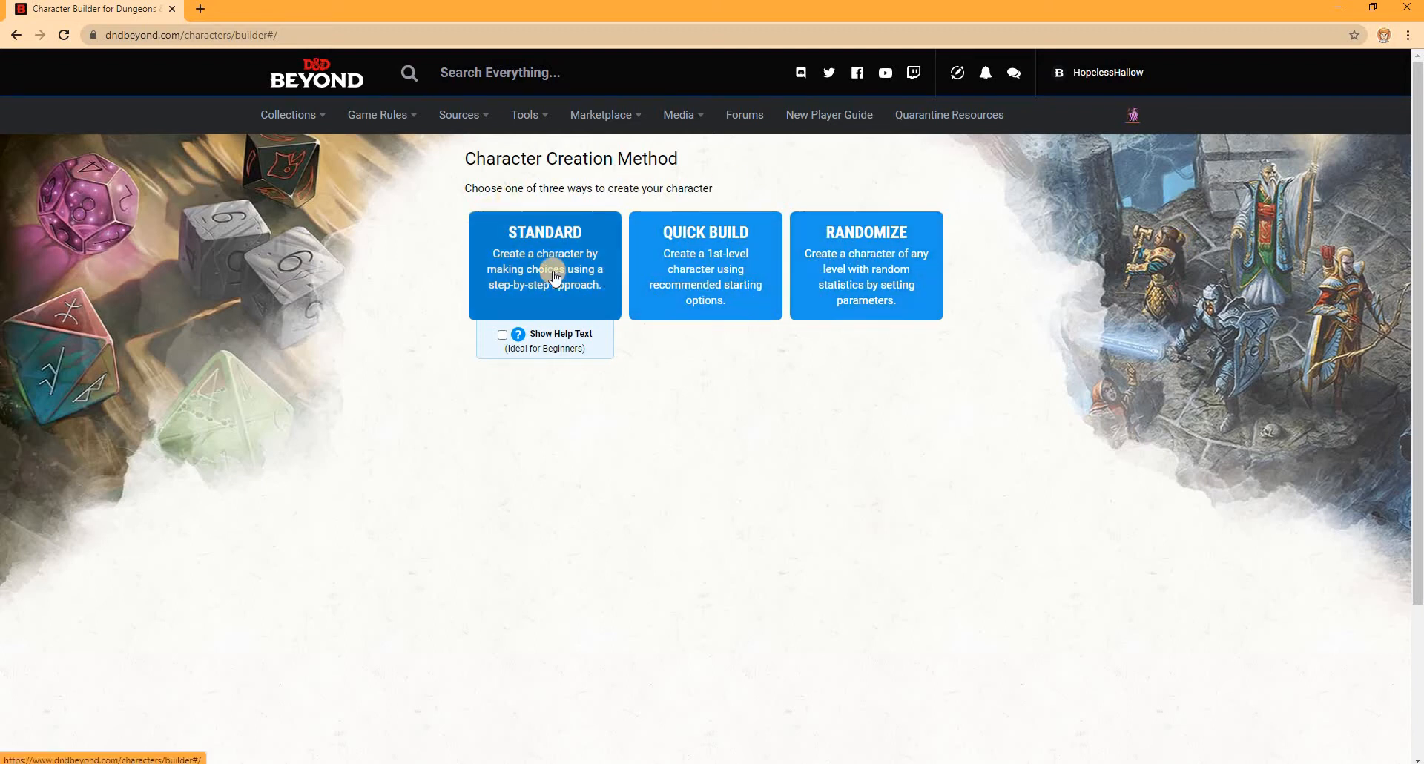
# Enable help text for the standard method and choose Randomize as the character creation method
pyautogui.click(502, 336)
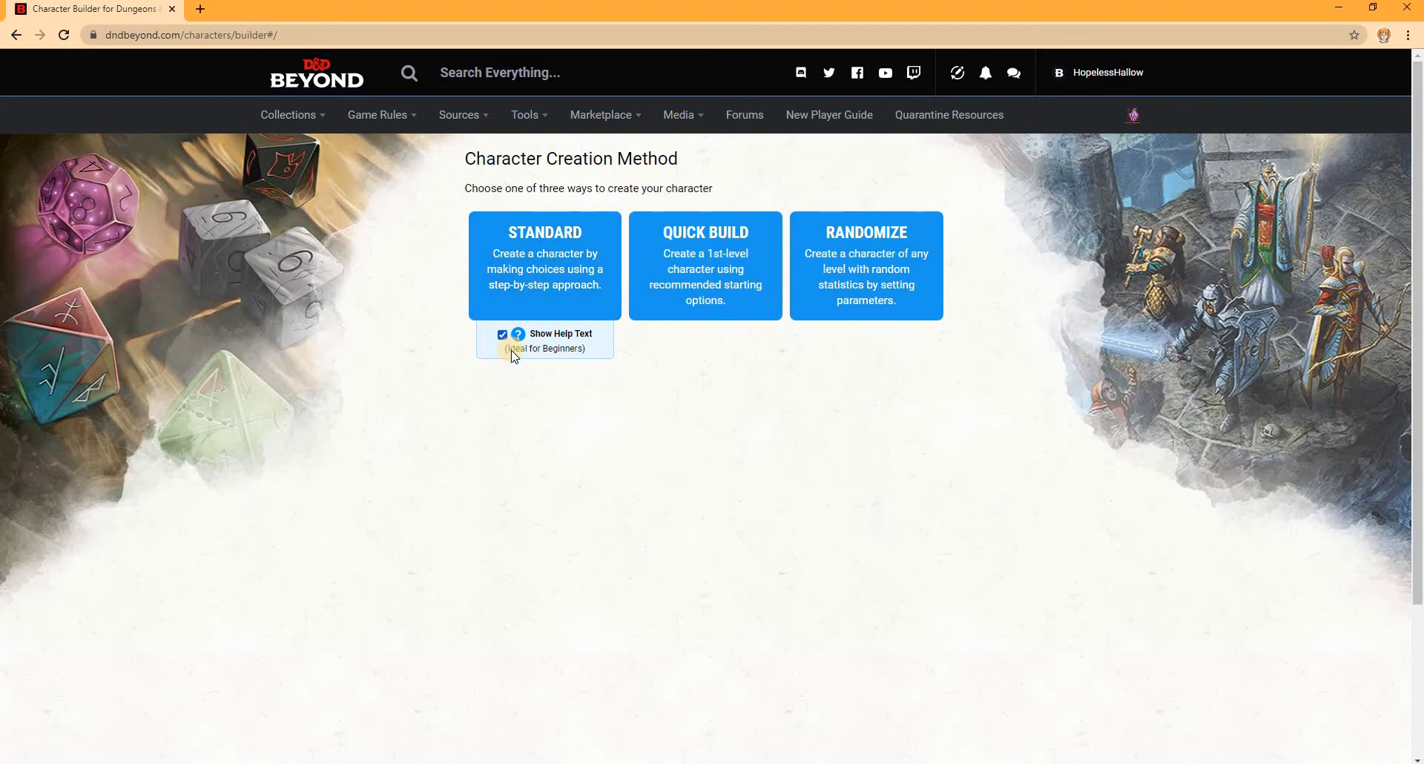
pyautogui.moveTo(513, 351); pyautogui.dragTo(580, 347)
pyautogui.click(551, 356)
pyautogui.click(850, 293)
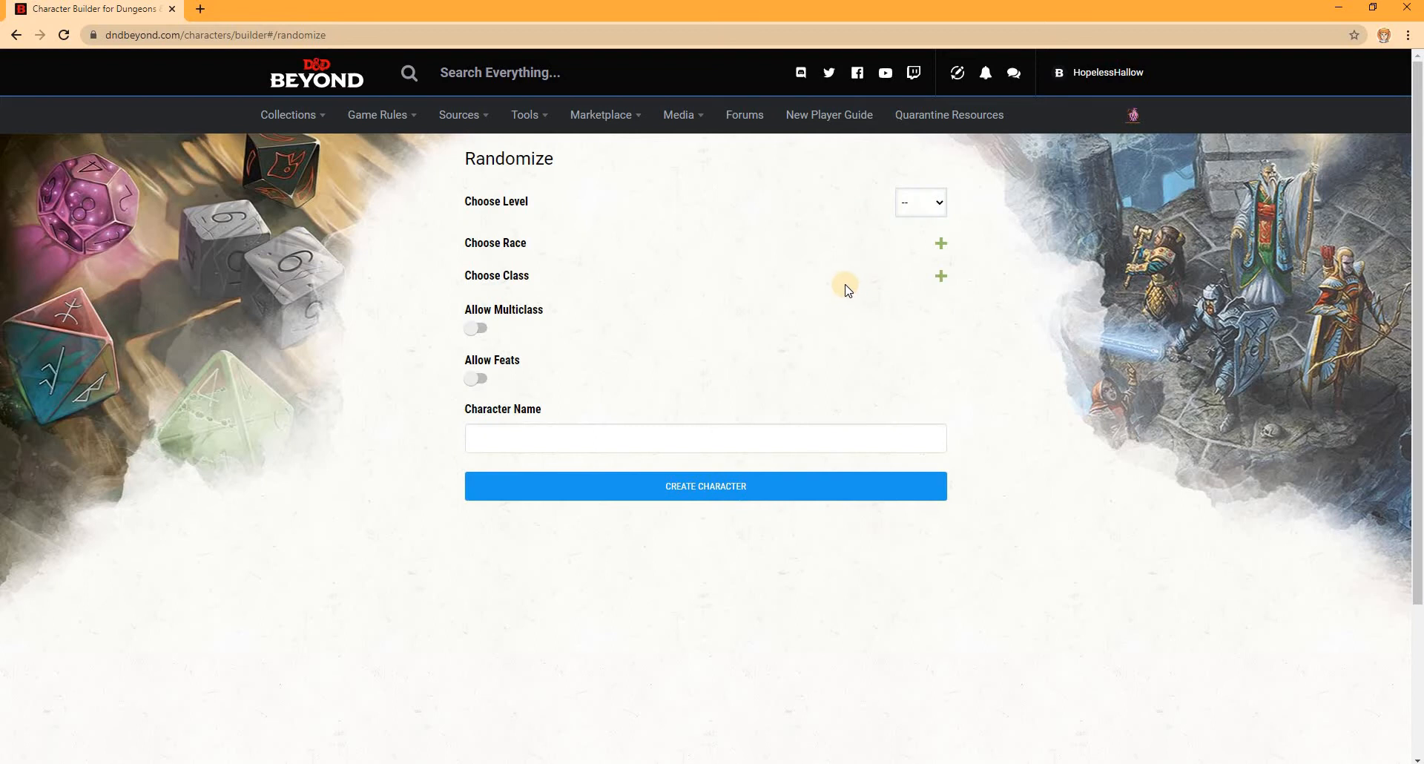
# Review the available levels and races for the randomized character without choosing any
pyautogui.click(925, 207)
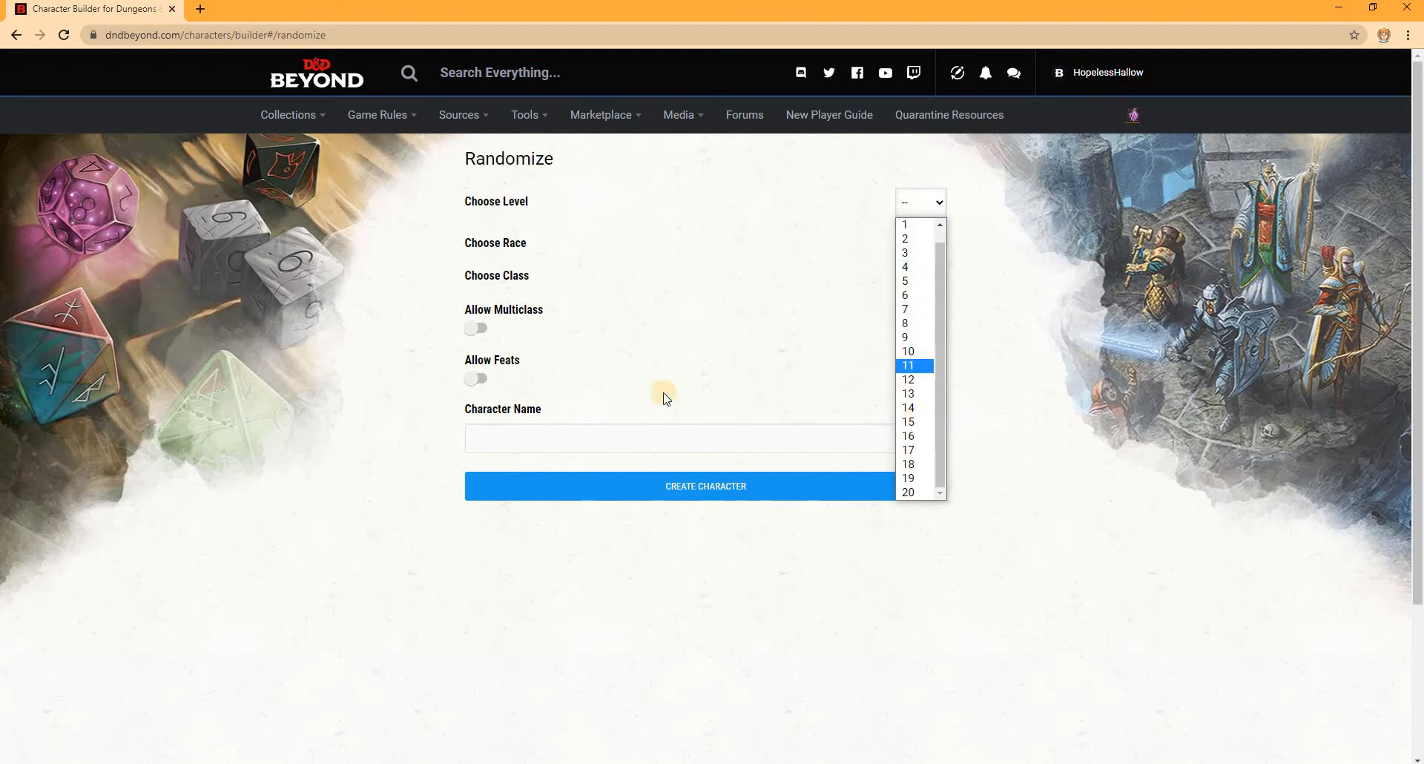
pyautogui.click(770, 257)
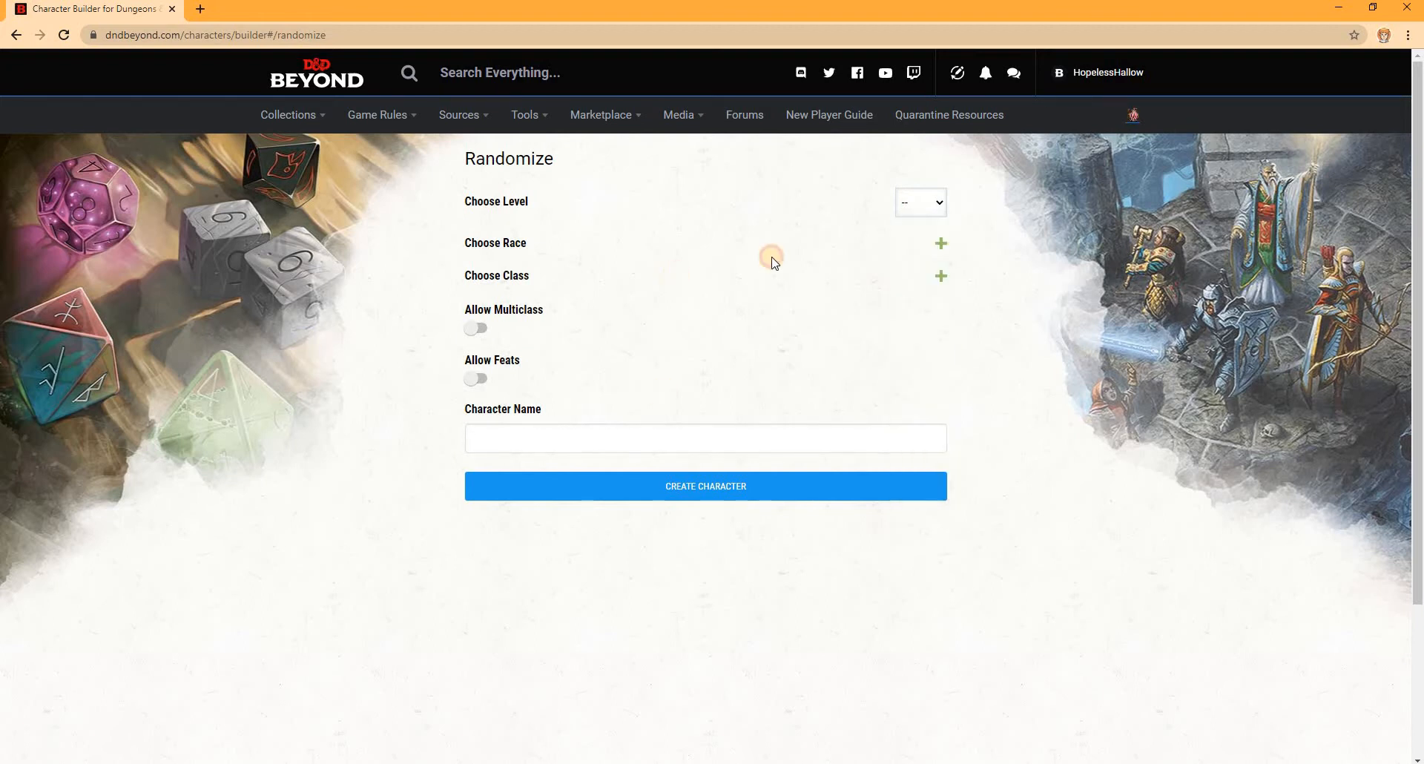
pyautogui.click(939, 243)
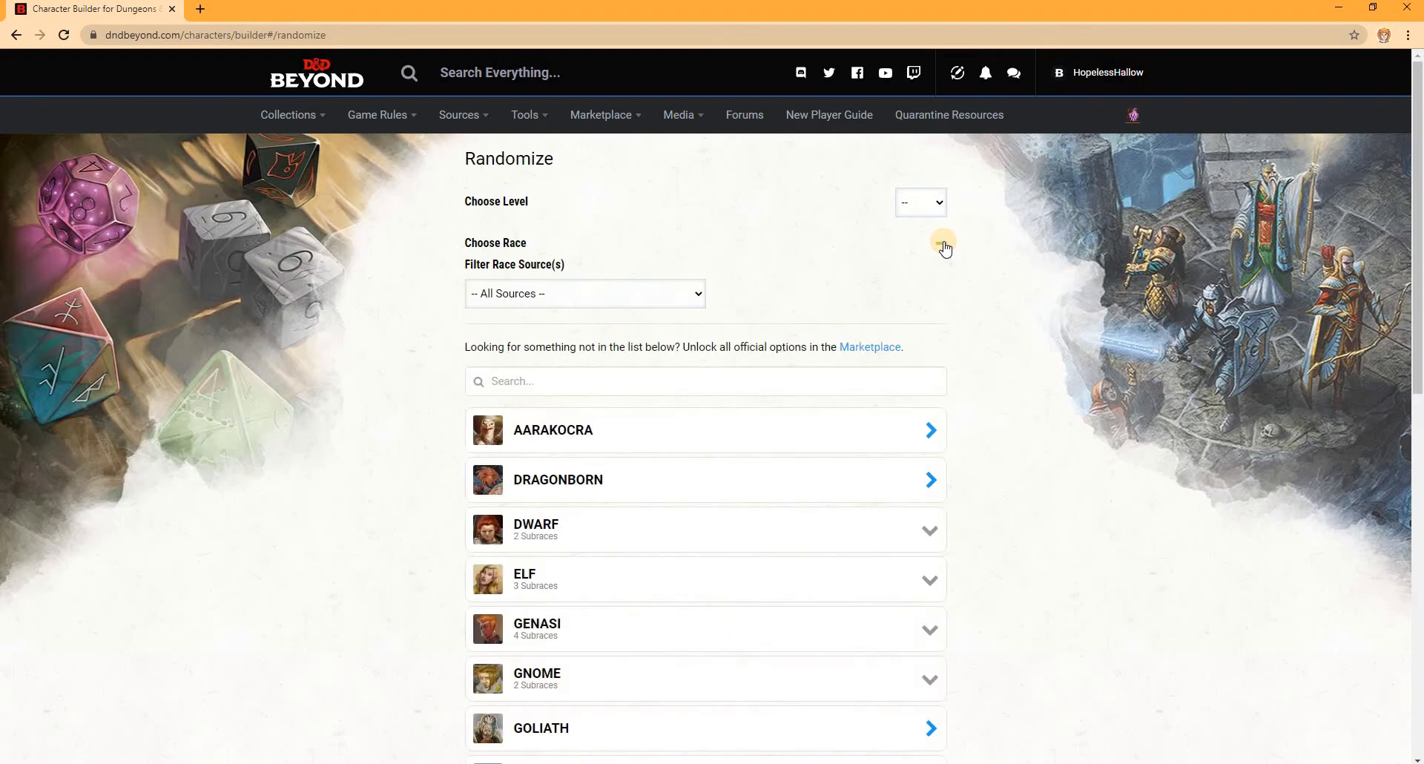
pyautogui.scroll(-3, 670, 484)
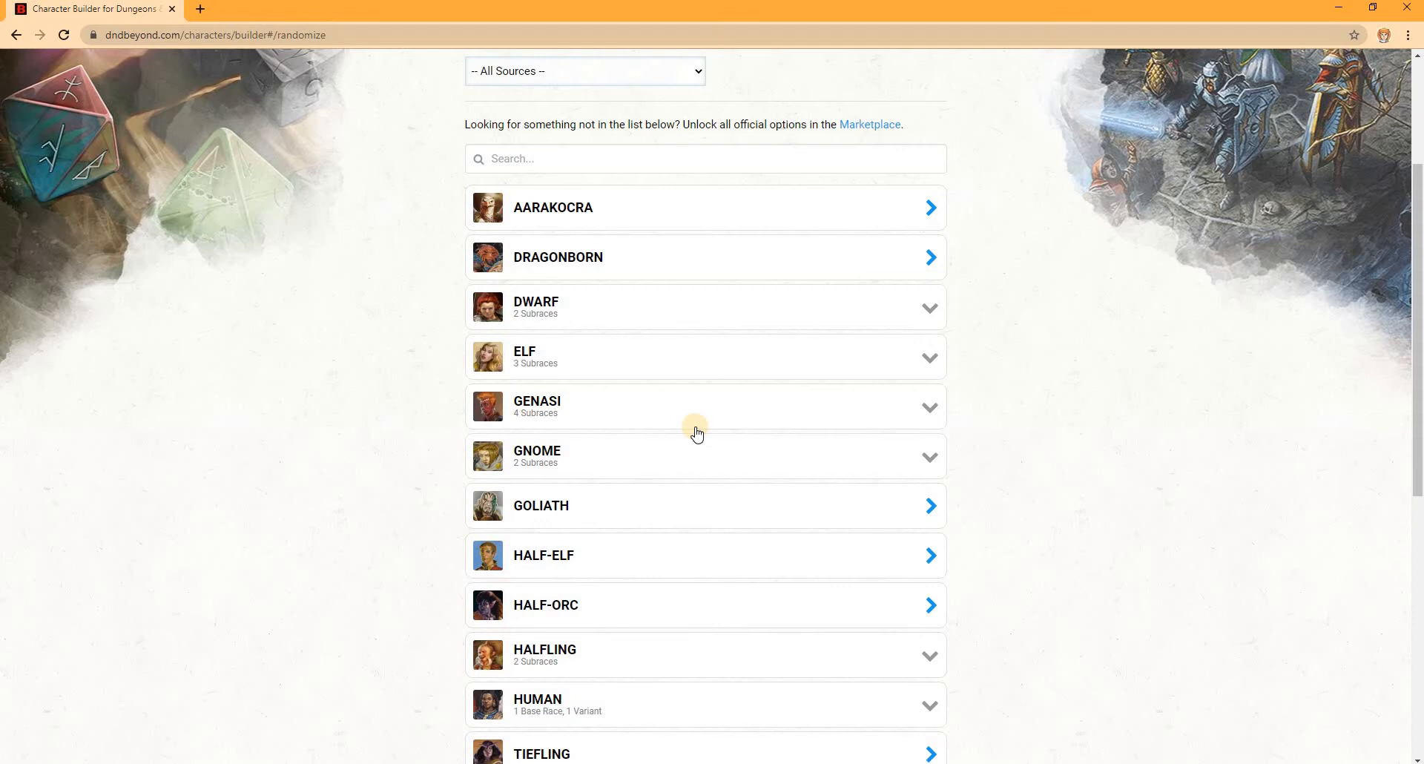
pyautogui.scroll(2, 804, 235)
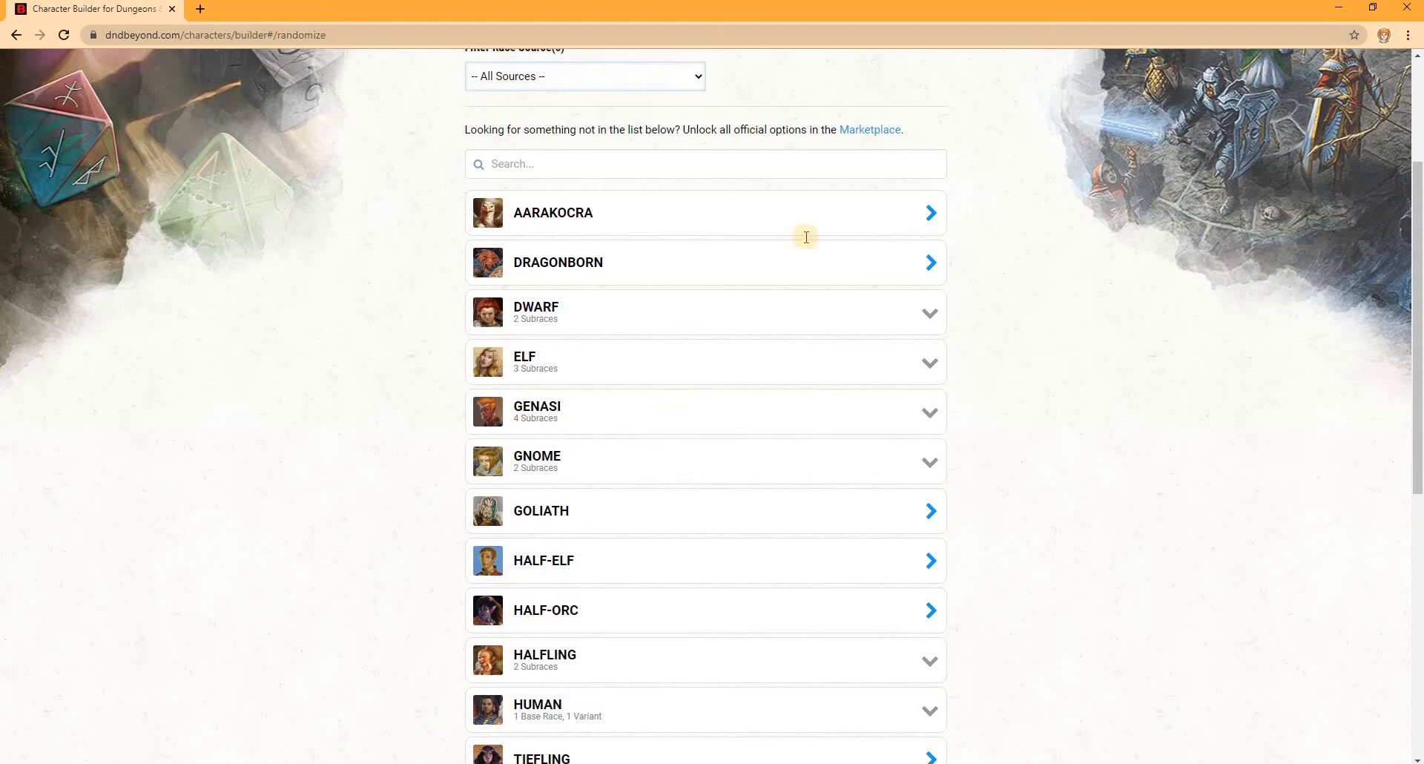
pyautogui.click(941, 171)
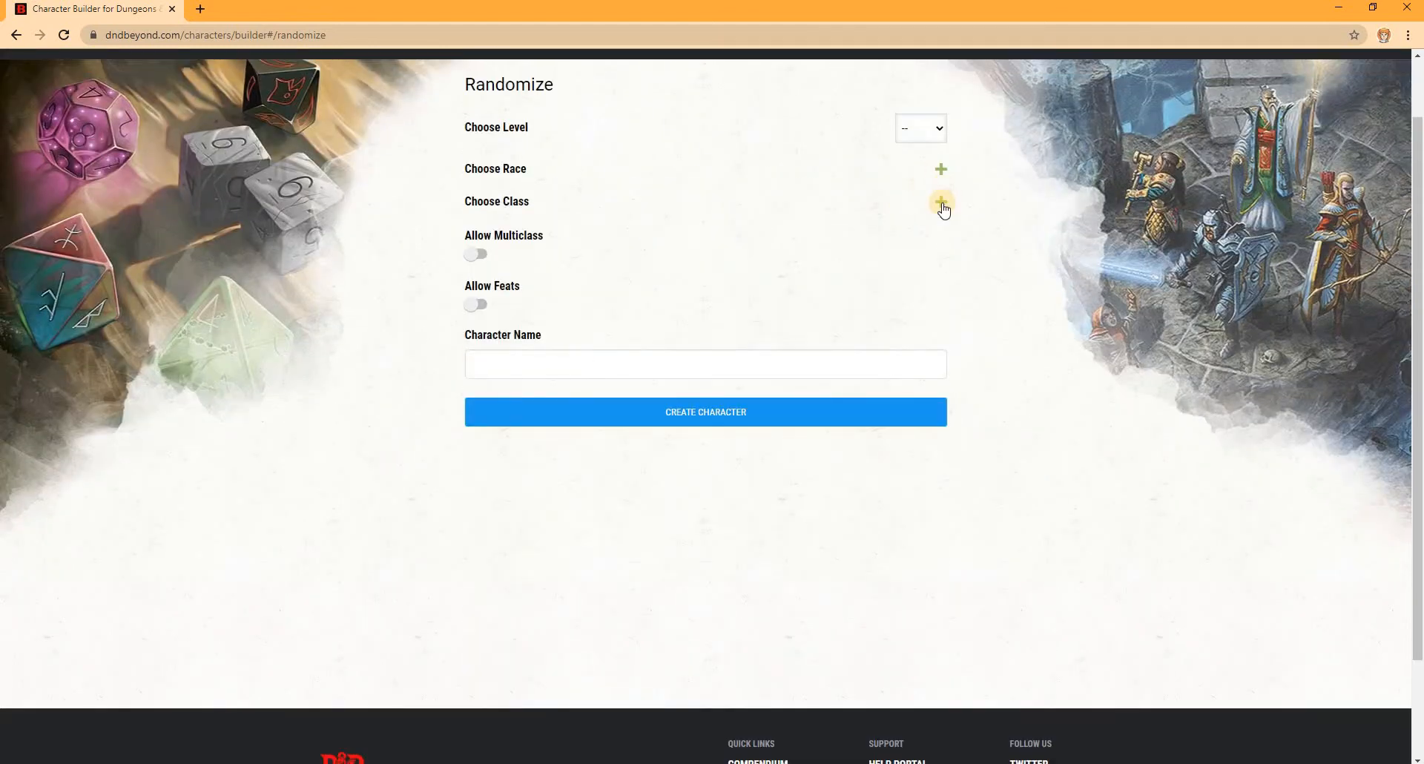
# Look through the list of classes offered for the randomized character without choosing one
pyautogui.click(942, 203)
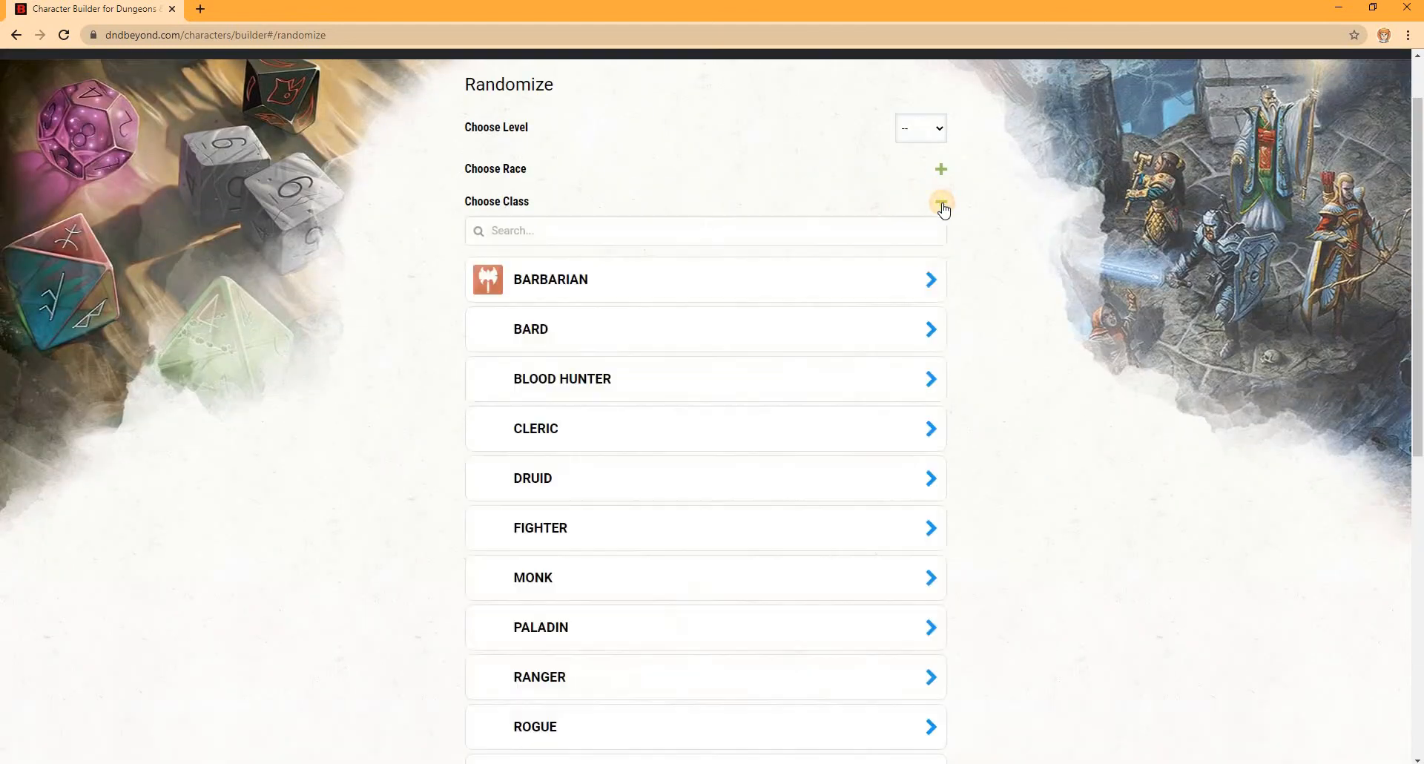
pyautogui.scroll(-3, 671, 419)
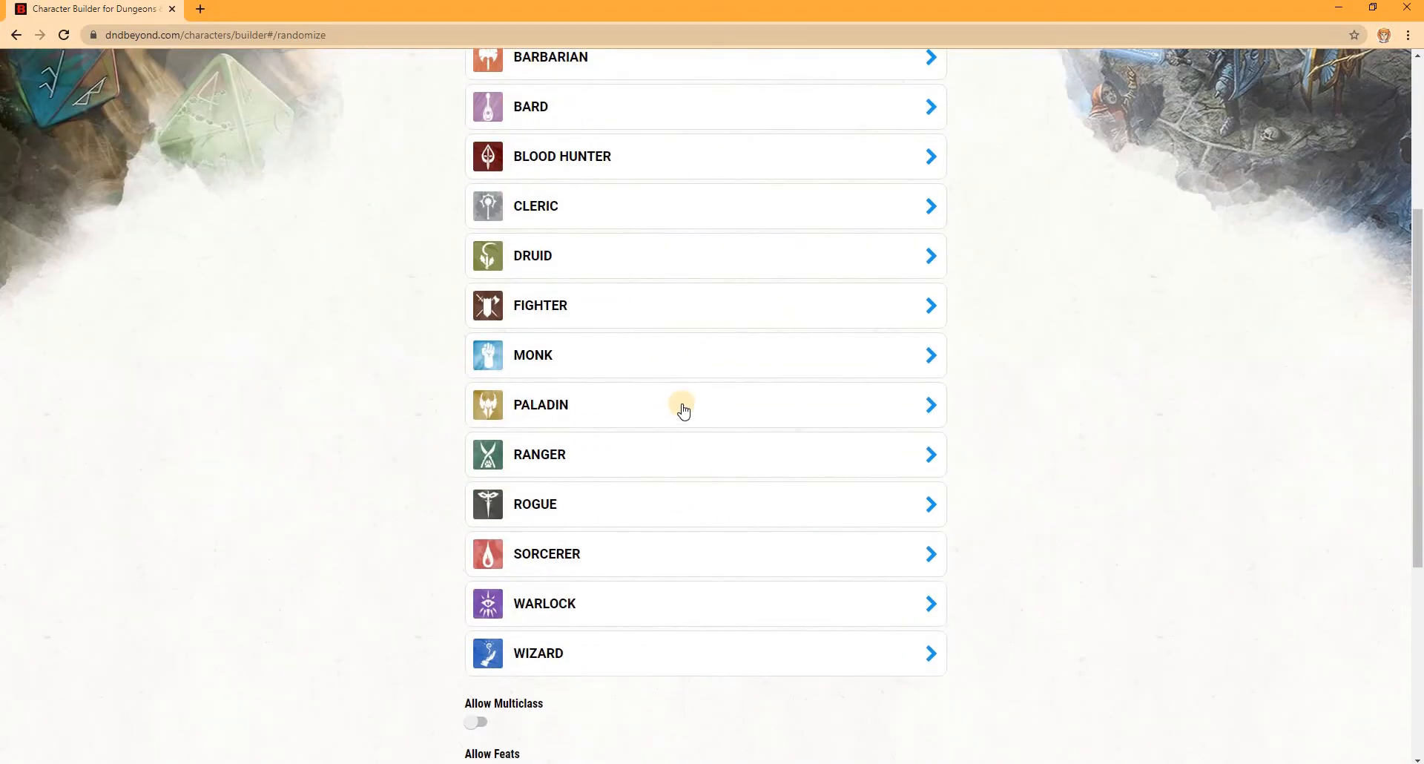
pyautogui.scroll(1, 683, 410)
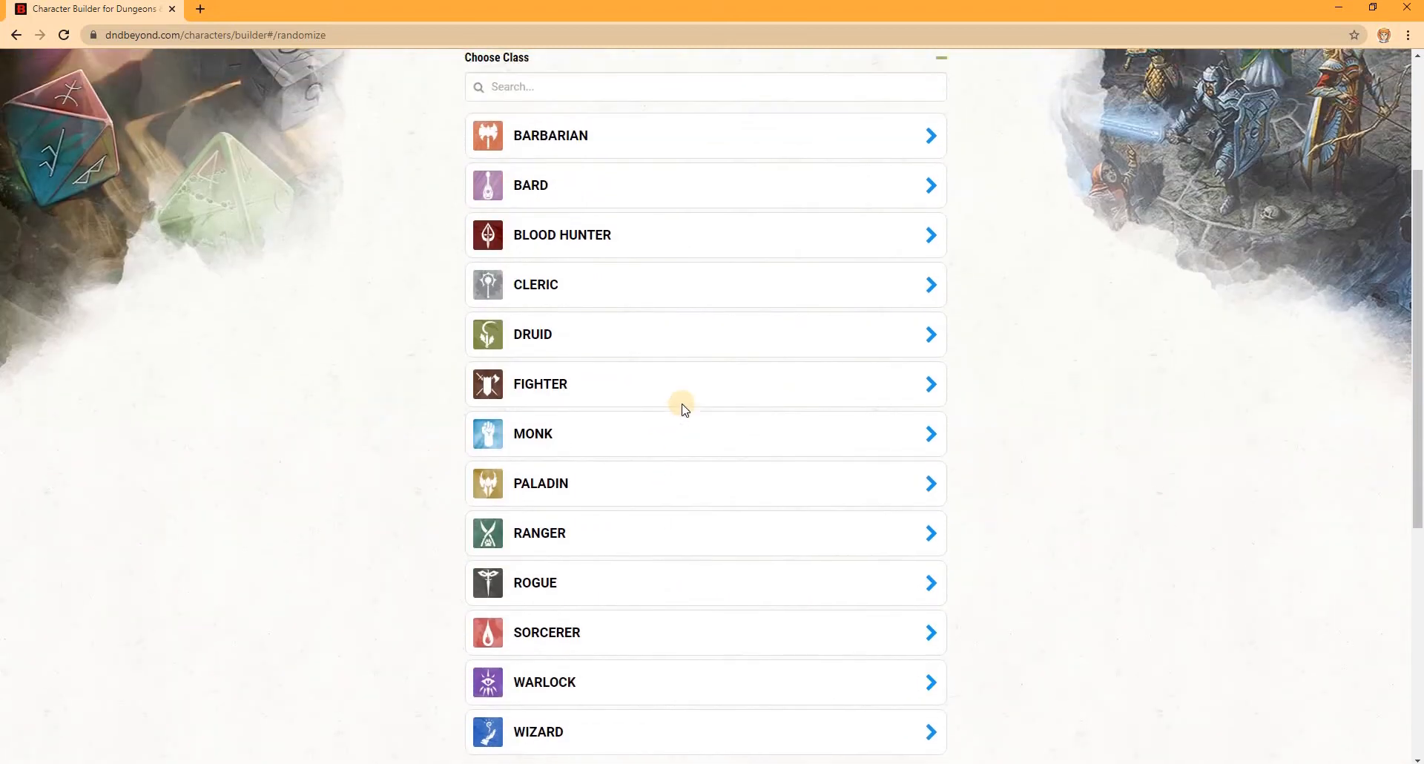
pyautogui.scroll(1, 683, 410)
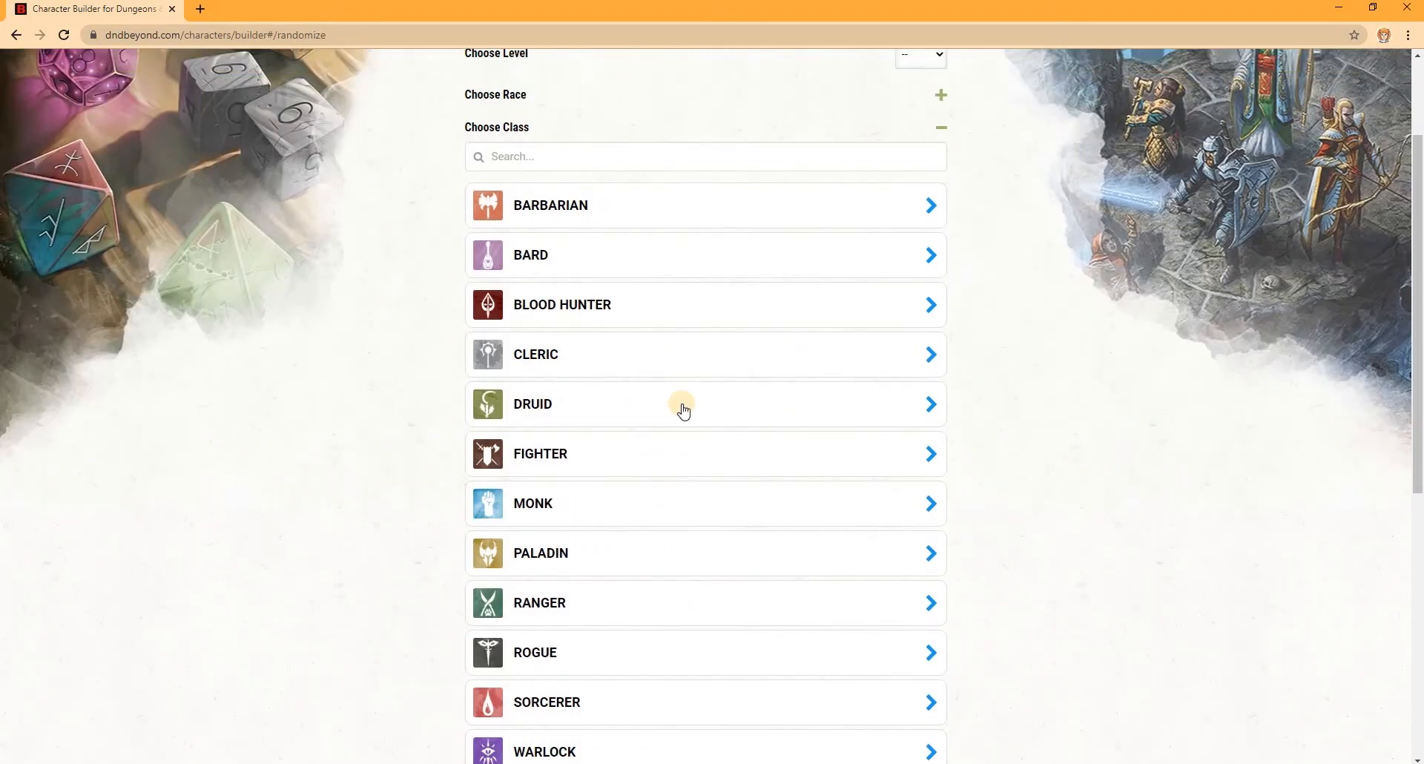
pyautogui.click(941, 128)
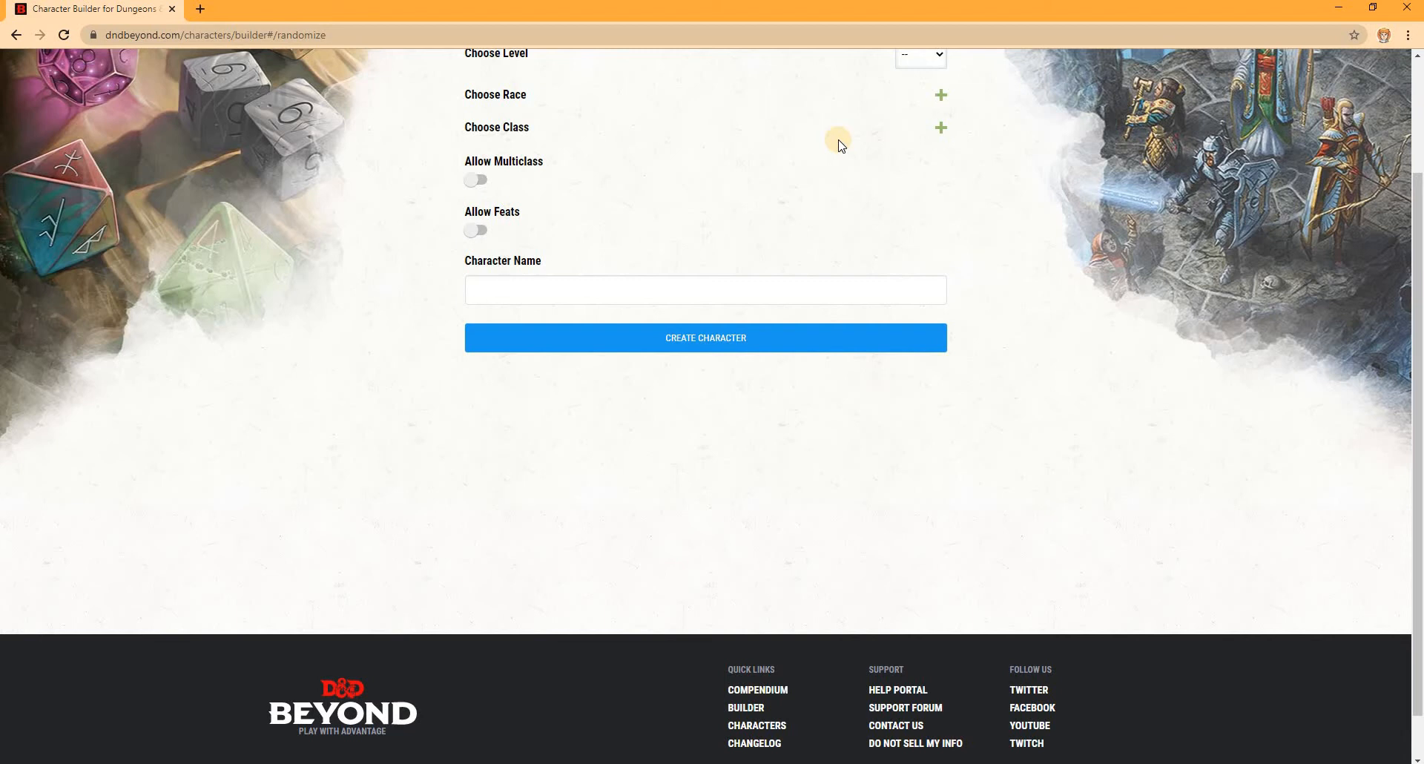
# Try allowing multiclass while viewing the class options, and turn the option back off
pyautogui.click(481, 180)
pyautogui.scroll(2, 709, 184)
pyautogui.click(940, 275)
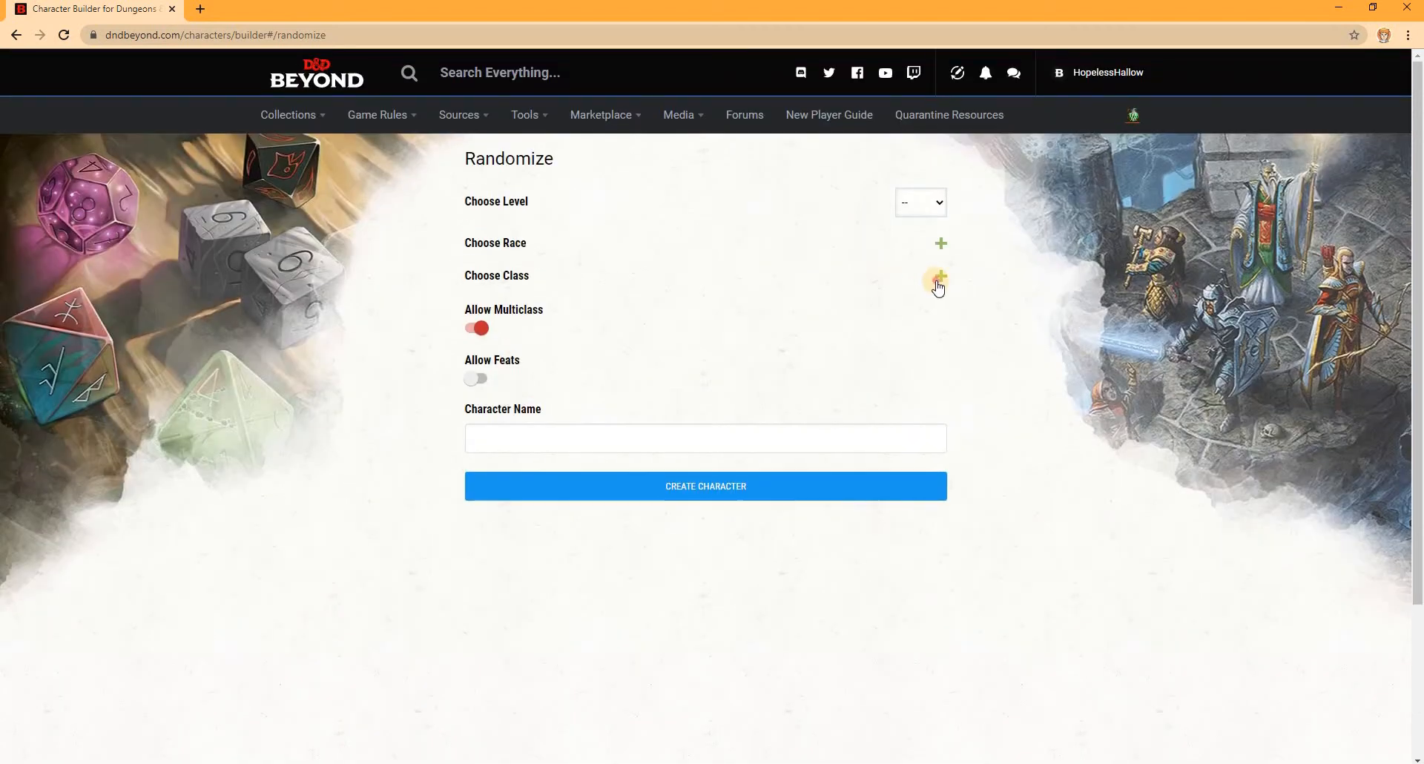
pyautogui.scroll(-1, 626, 423)
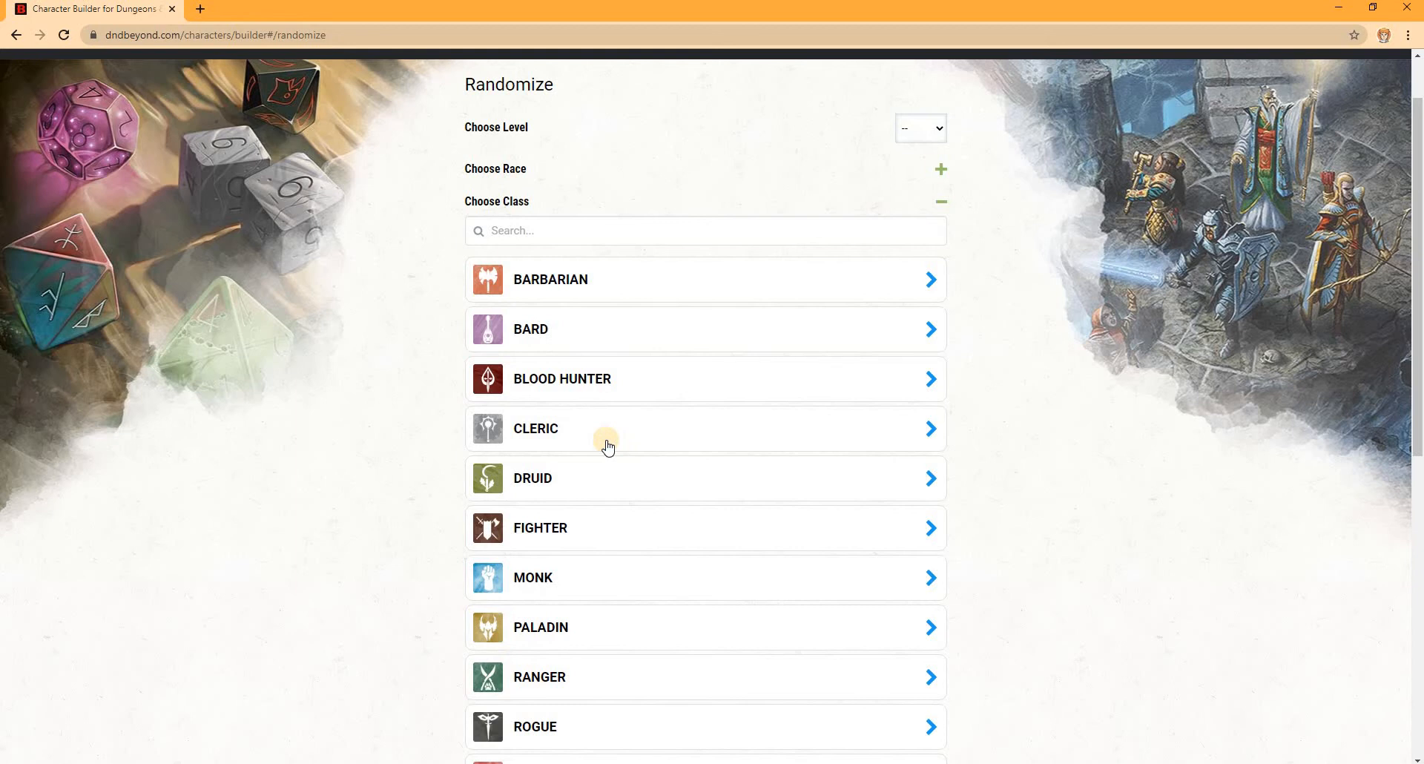
pyautogui.click(944, 204)
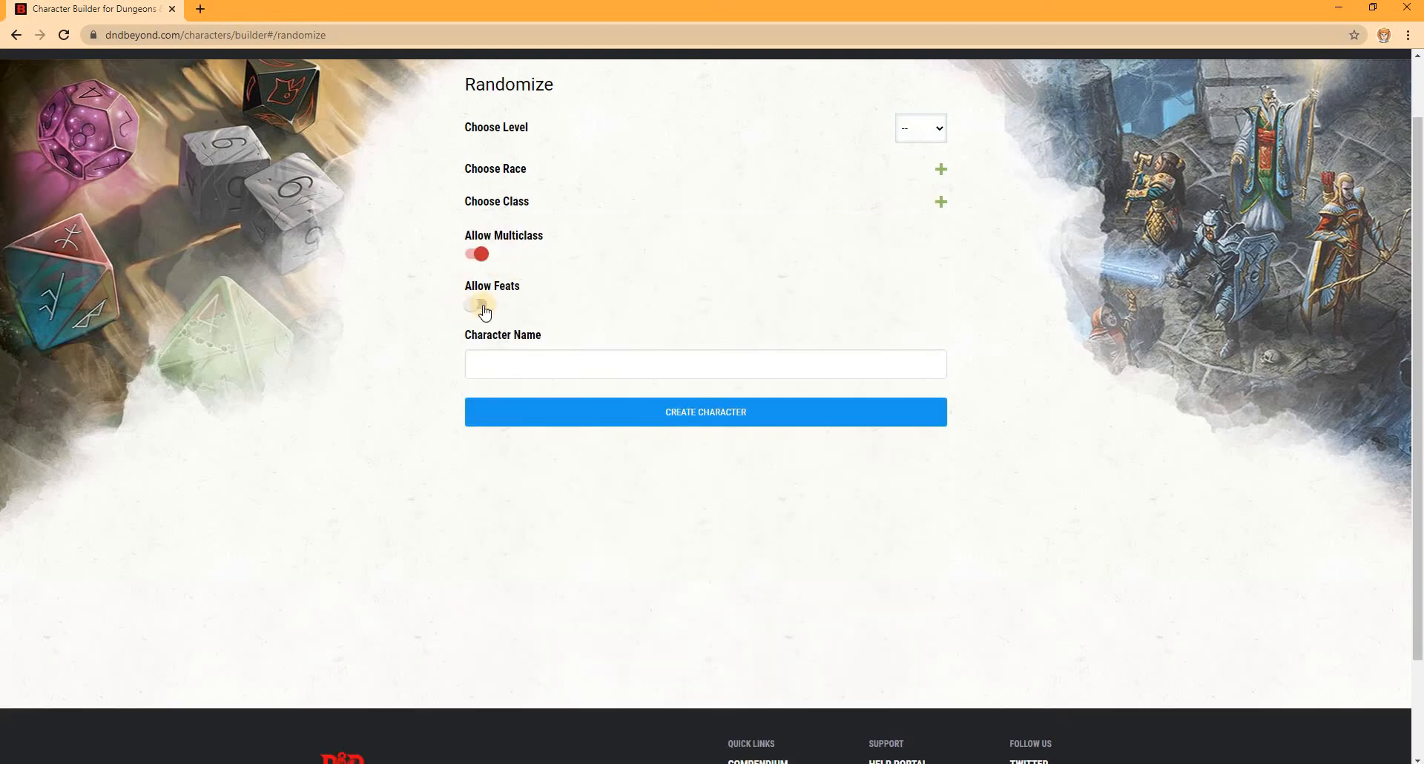
pyautogui.click(482, 255)
pyautogui.click(576, 369)
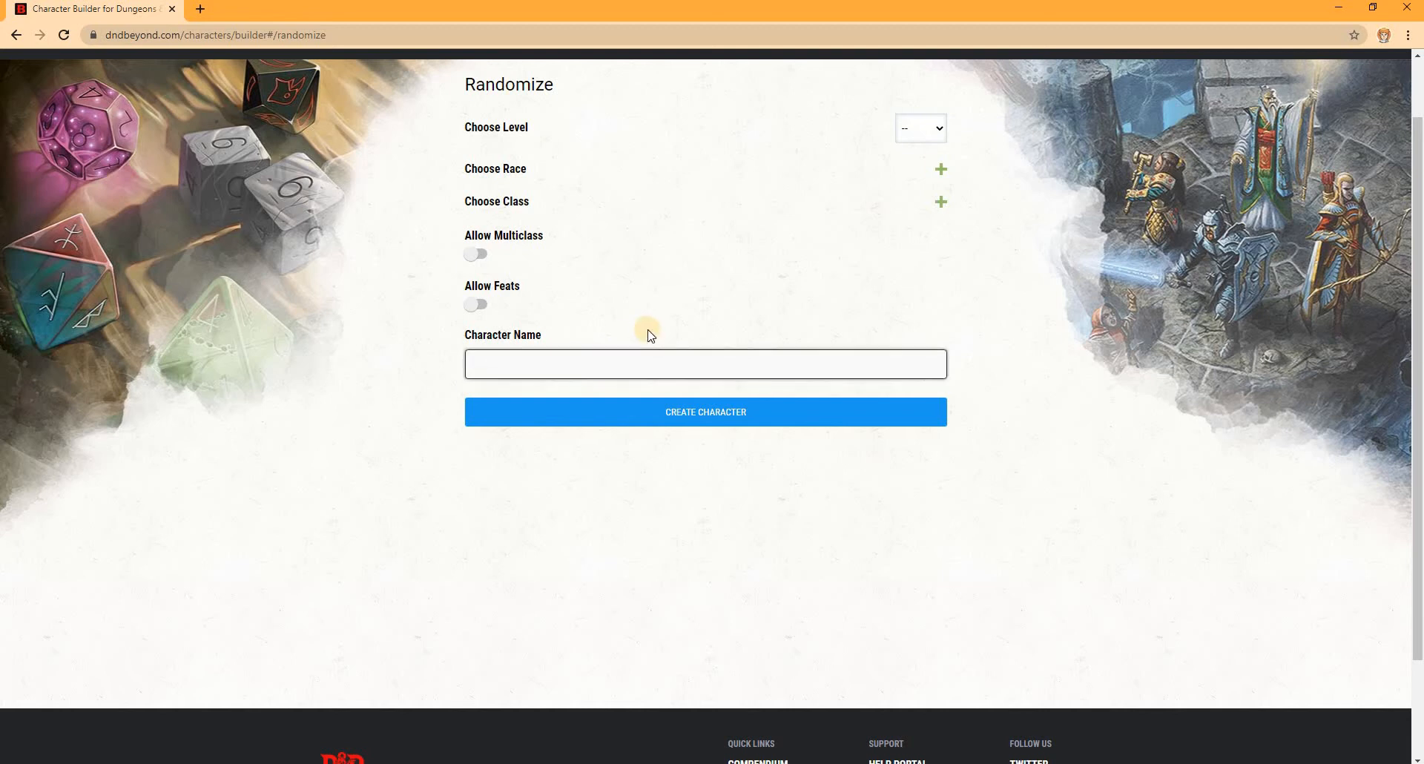
# Set the randomized character's level to 1 and choose the base Human race
pyautogui.click(934, 131)
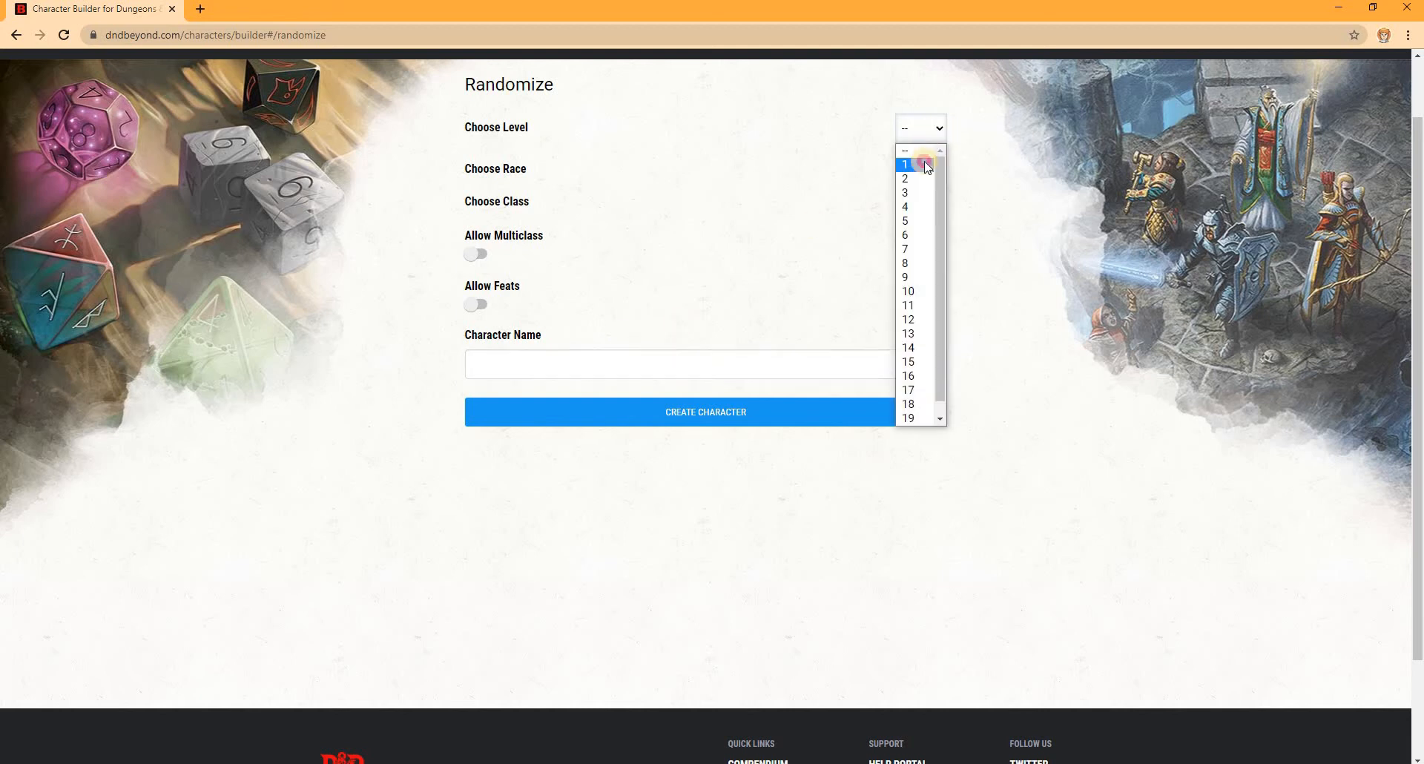
pyautogui.click(926, 165)
pyautogui.click(939, 169)
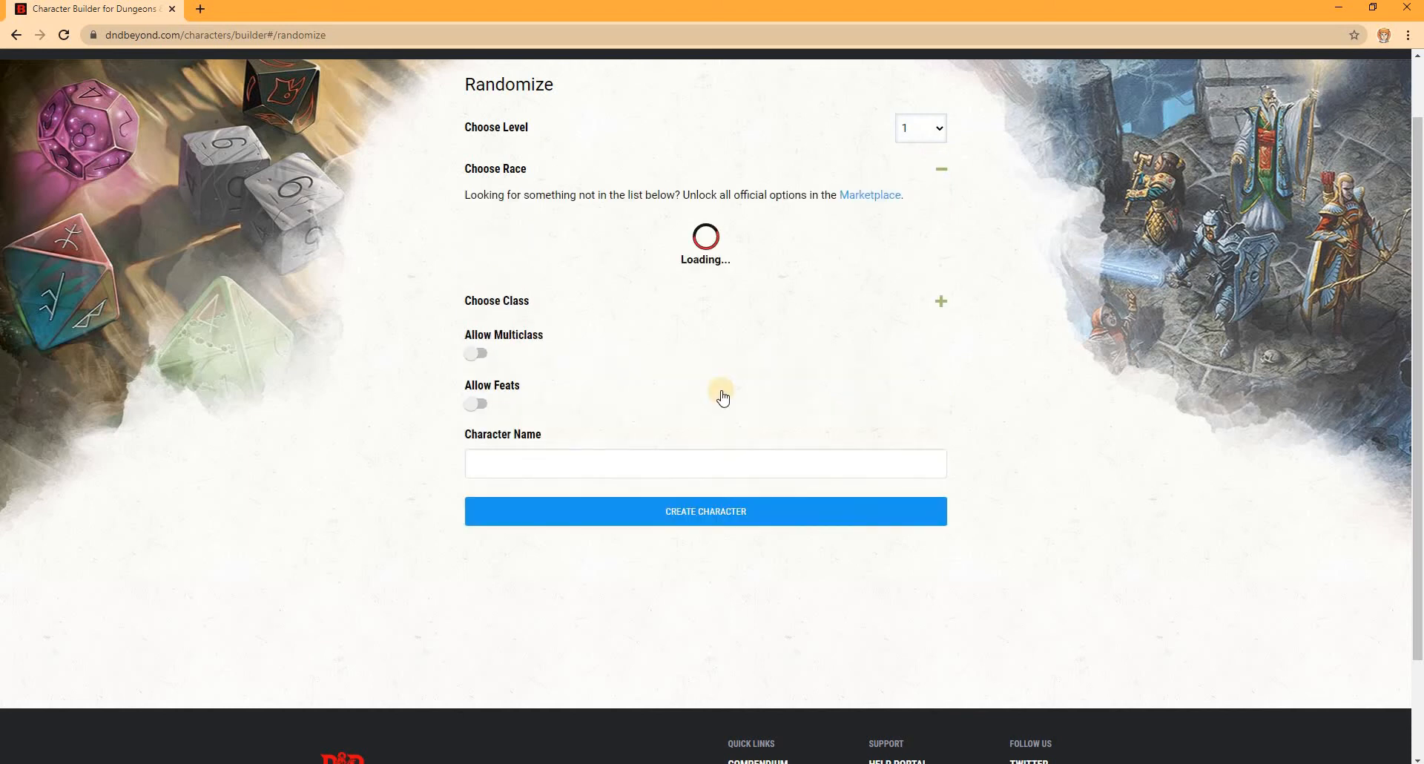
pyautogui.scroll(-3, 716, 404)
pyautogui.scroll(-2, 694, 631)
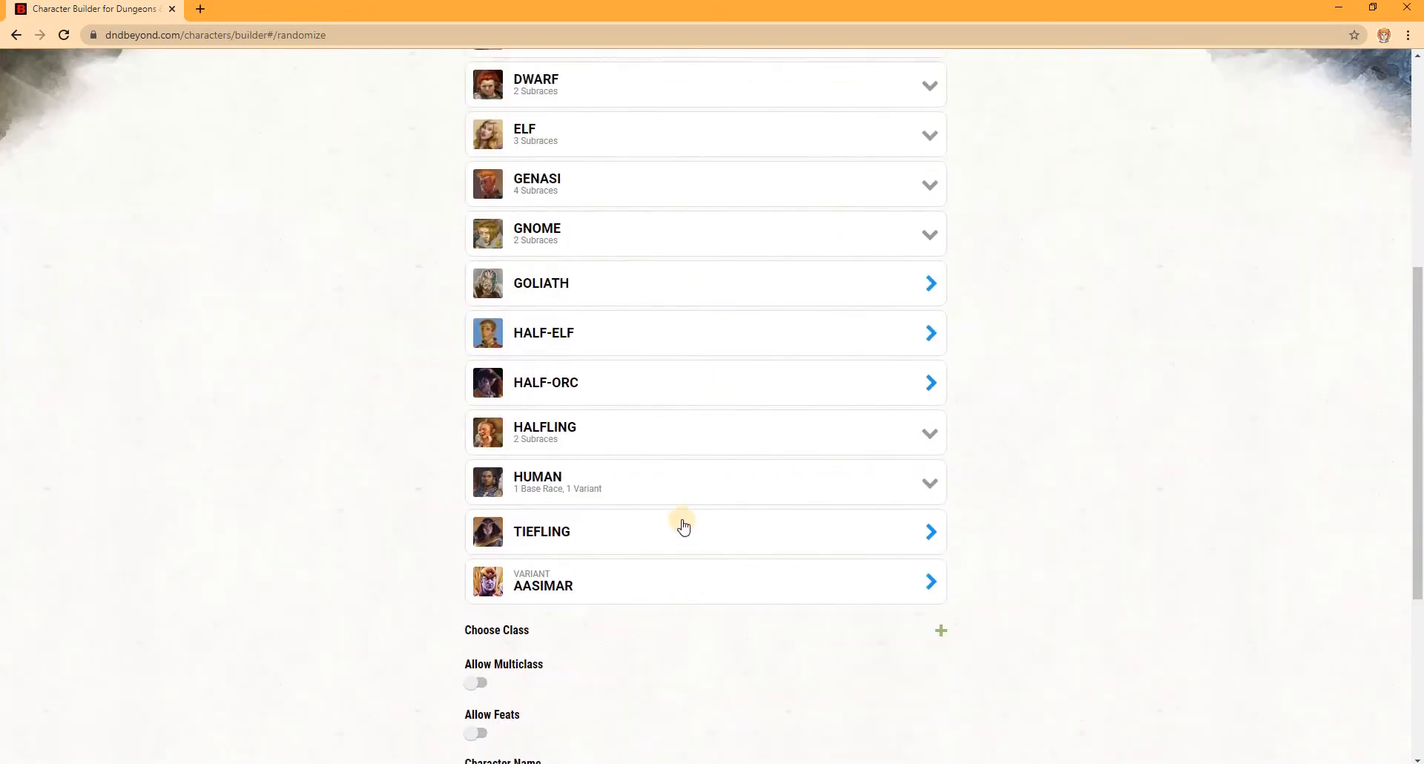
pyautogui.click(674, 489)
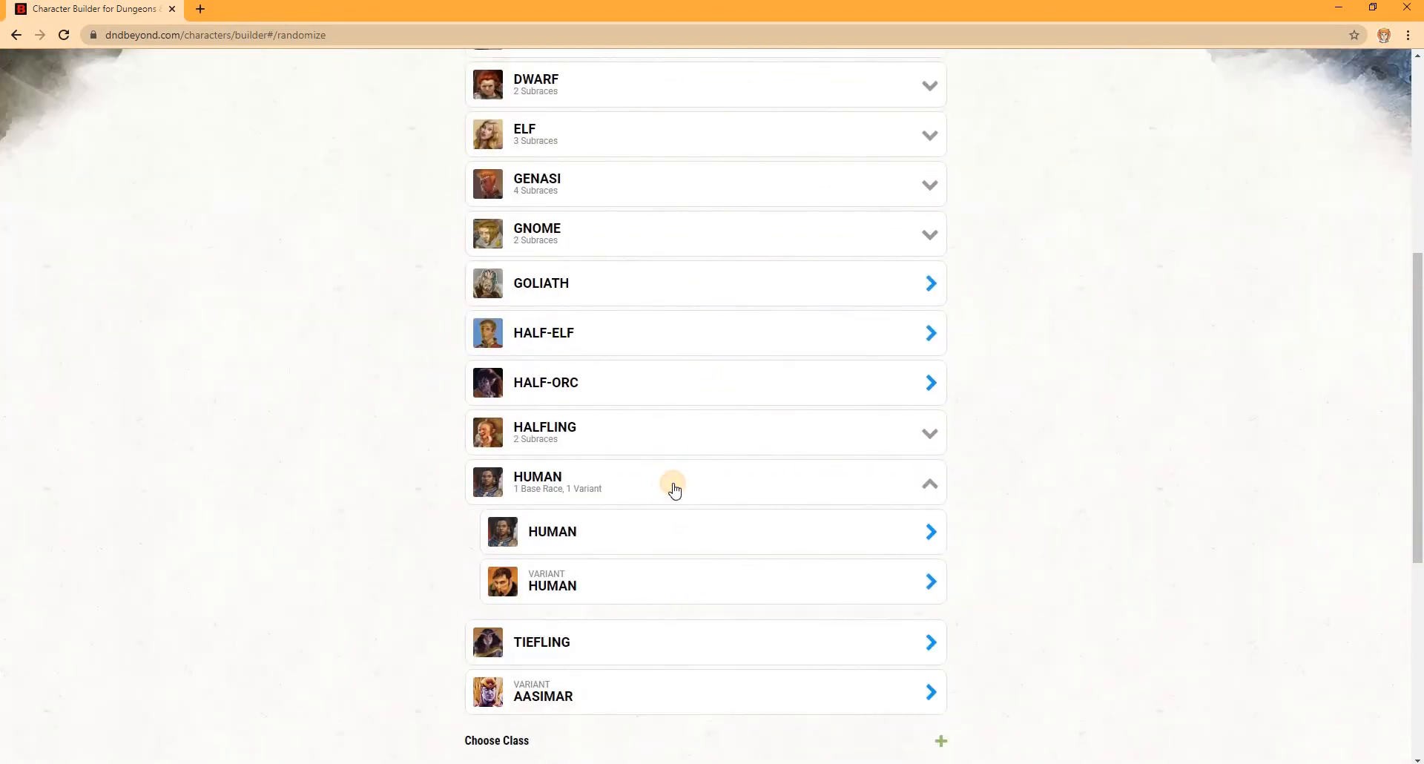
pyautogui.click(668, 533)
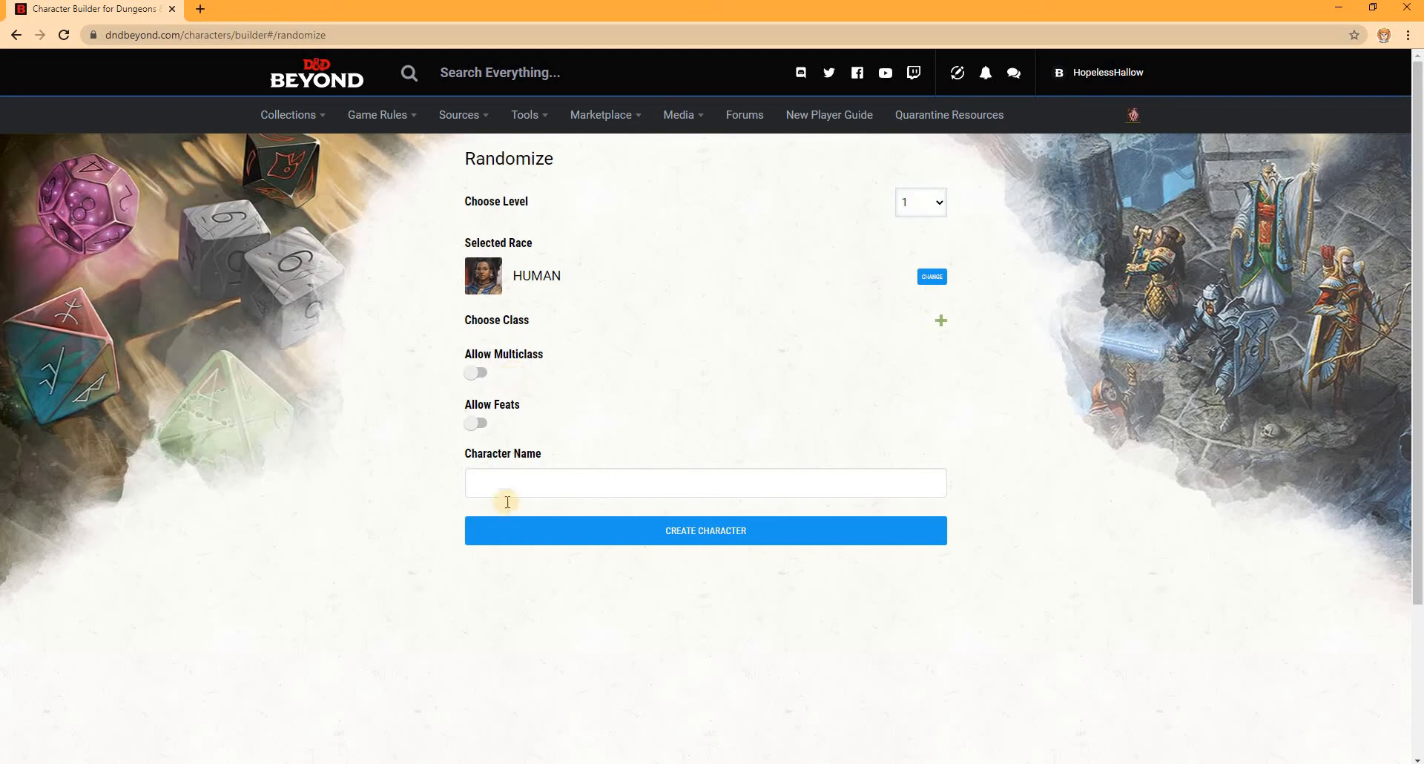
# Name the randomized character "banana" and create it
pyautogui.click(630, 491)
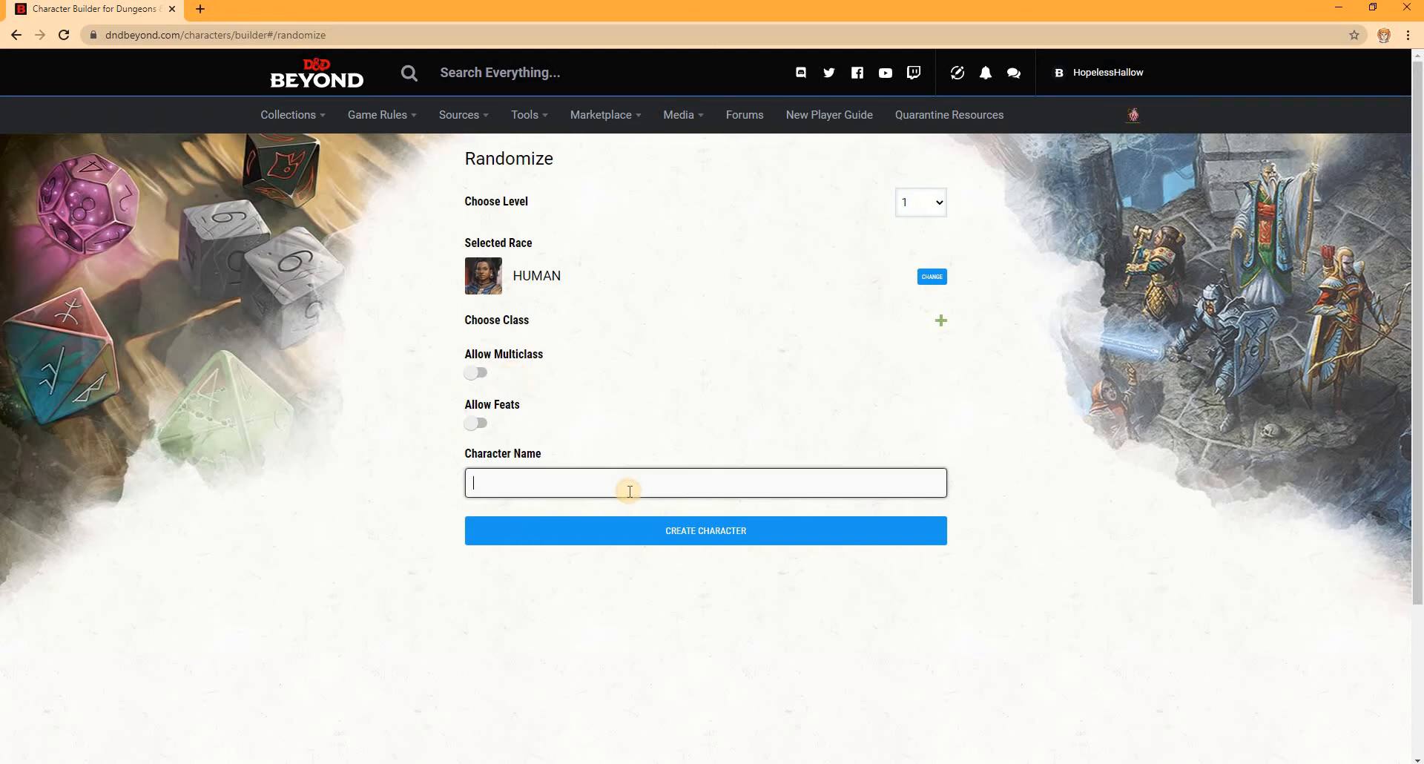
pyautogui.write('banana')
pyautogui.click(659, 541)
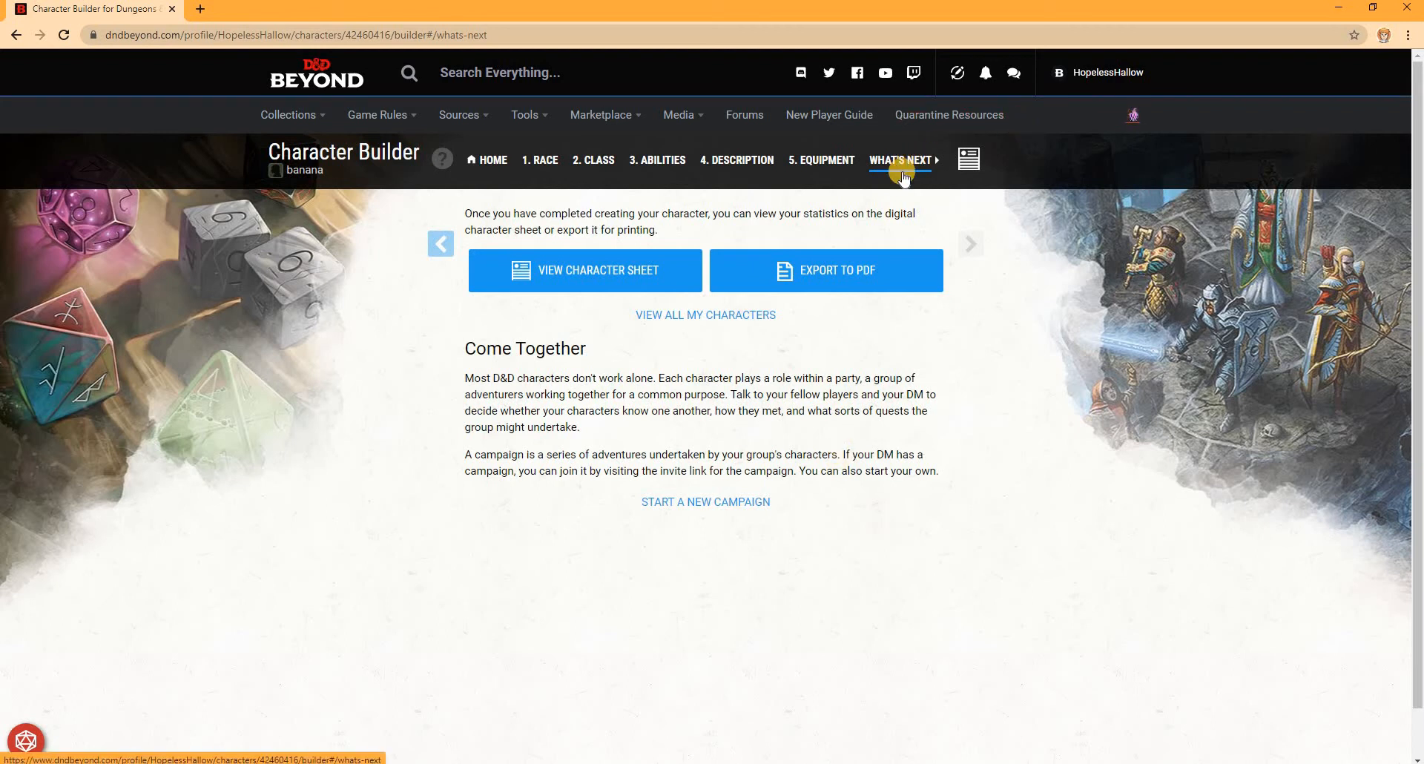
# Go to the Home section of the character builder and replace the character's name with a randomly generated one
pyautogui.click(494, 166)
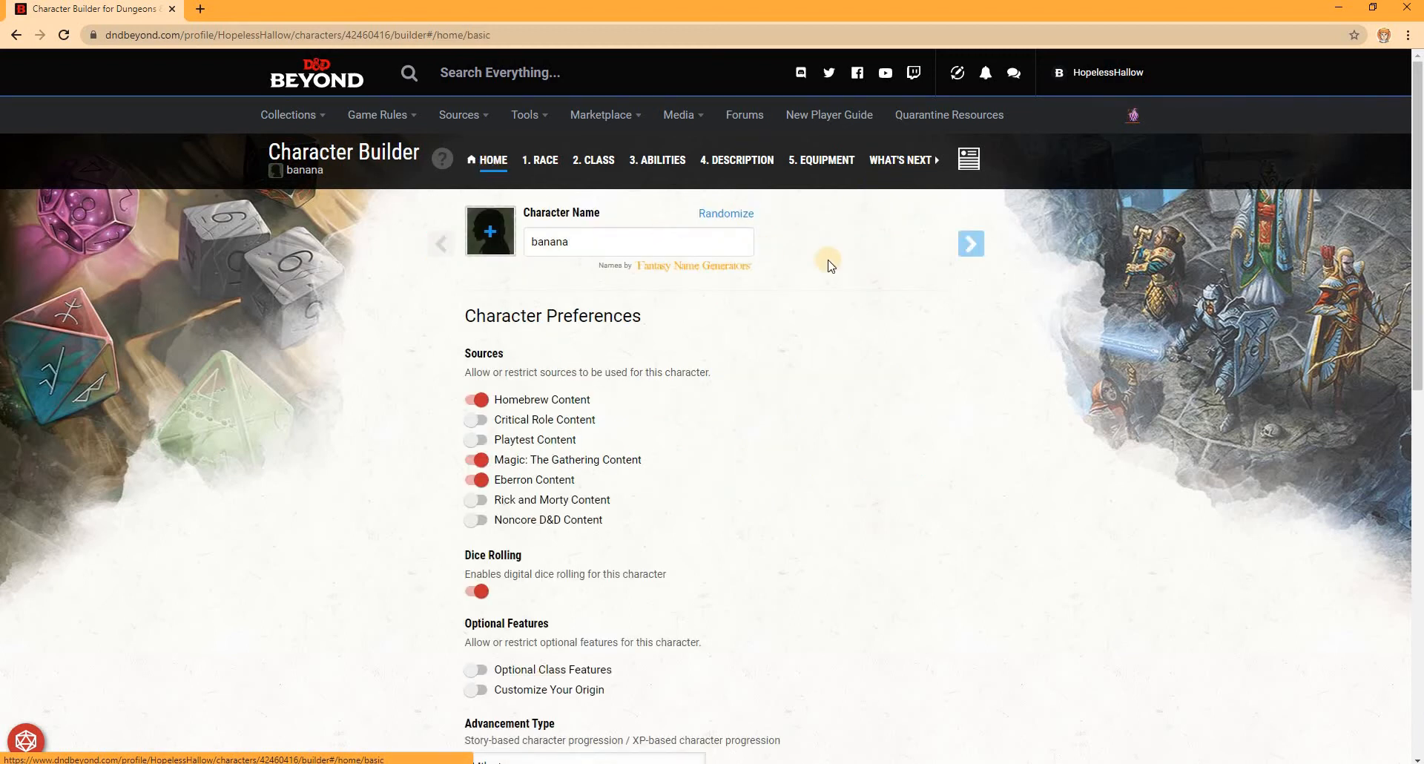
pyautogui.click(579, 236)
pyautogui.click(710, 218)
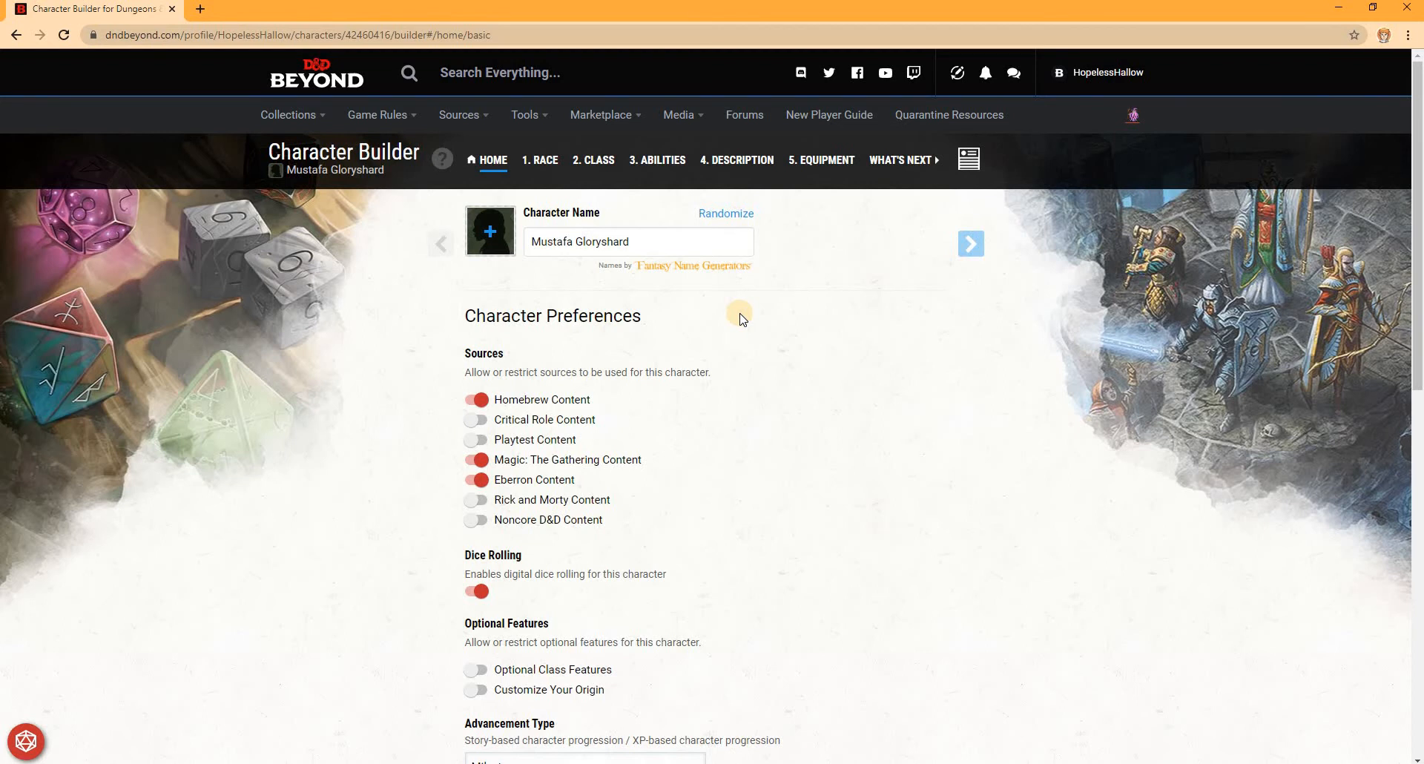
# Enable Critical Role Content among the character's sources, keeping Homebrew Content switched on
pyautogui.scroll(-1, 742, 318)
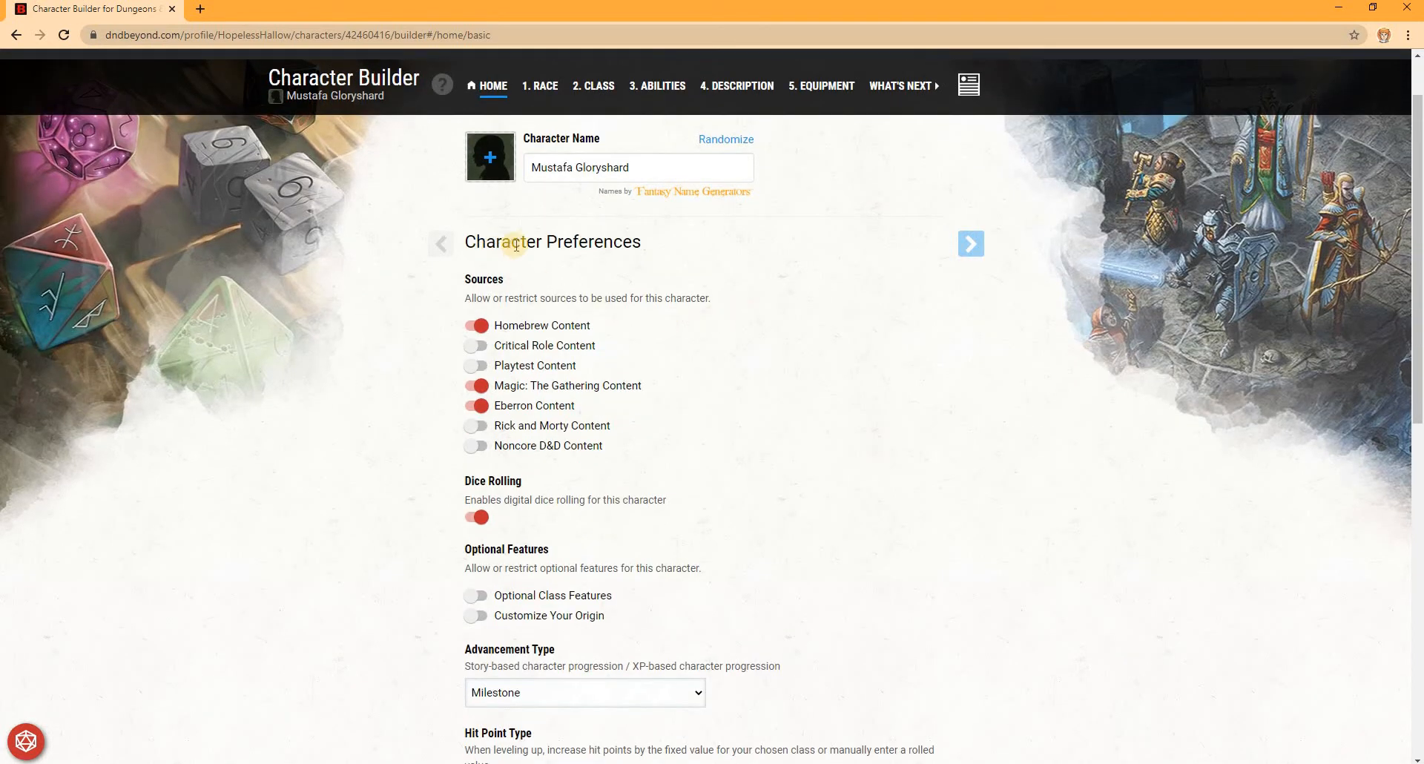
pyautogui.click(479, 327)
pyautogui.click(478, 326)
pyautogui.click(481, 351)
# Try switching digital dice rolling off and on for the character, leaving it enabled
pyautogui.scroll(-2, 484, 371)
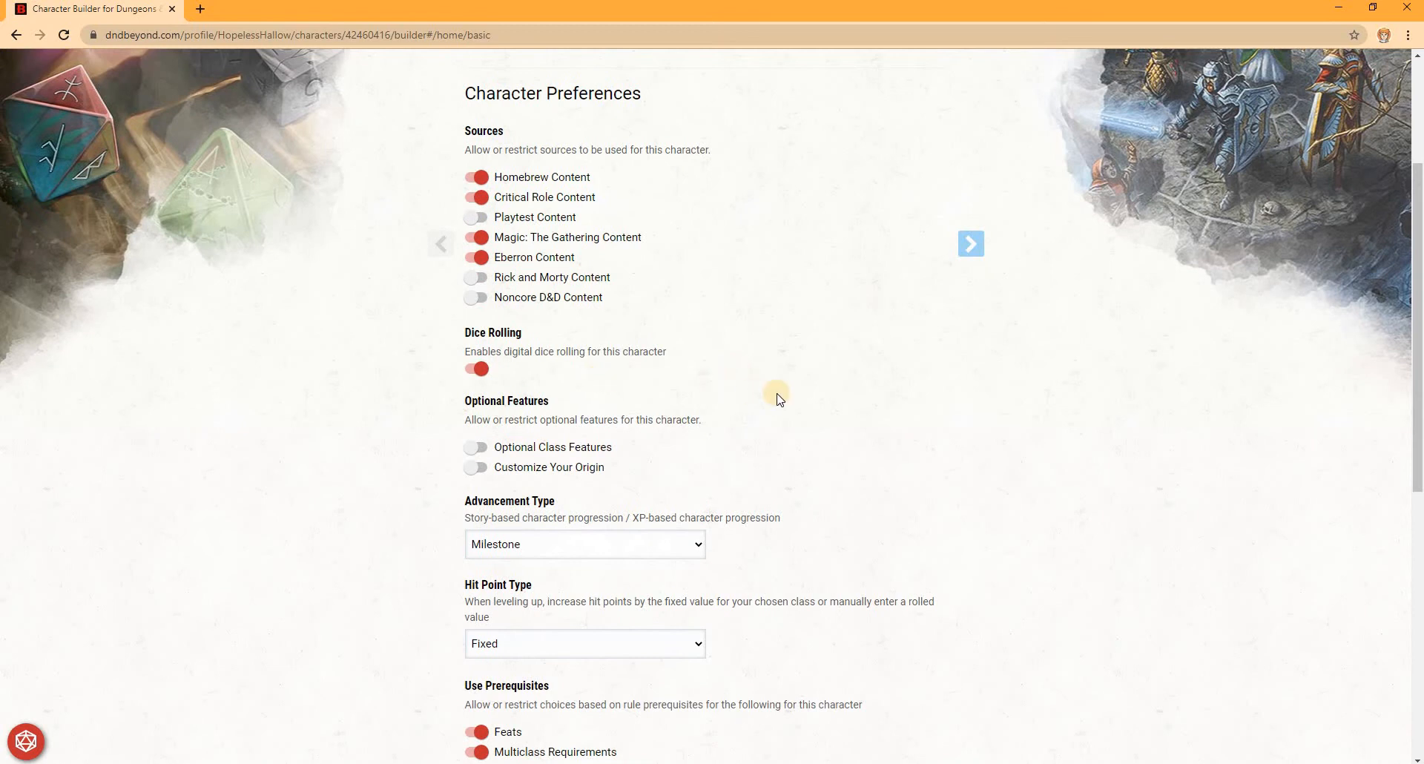
pyautogui.click(477, 371)
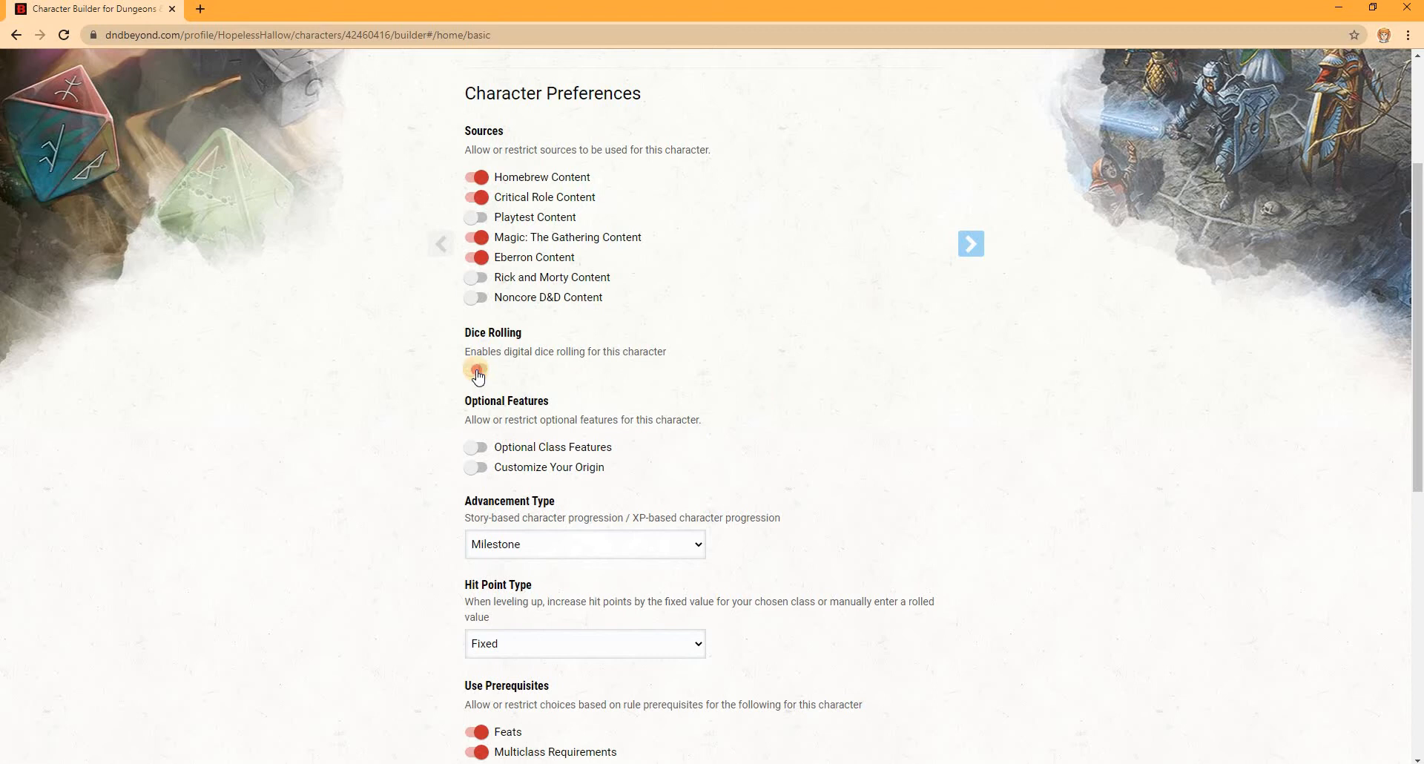
pyautogui.click(477, 371)
pyautogui.click(477, 371)
pyautogui.click(477, 369)
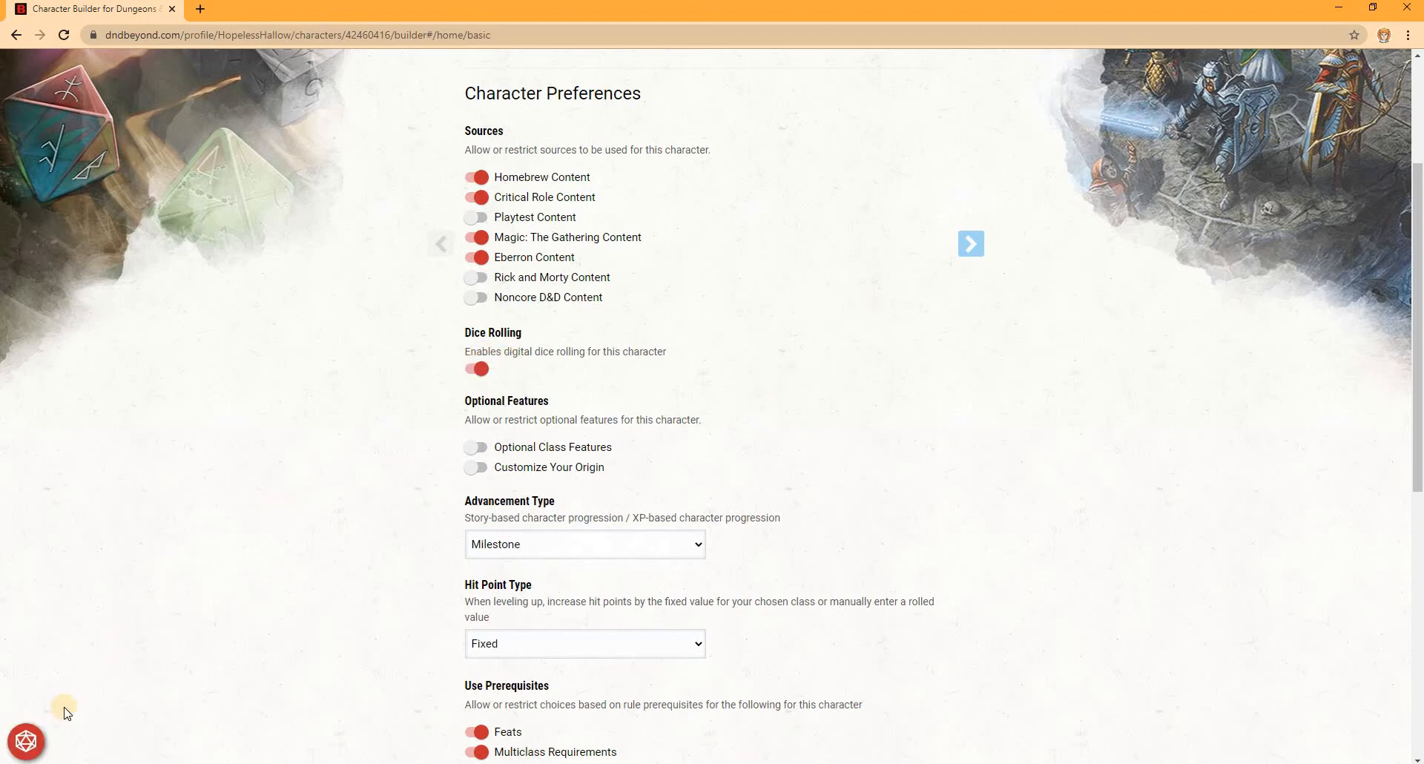
# Try queuing five D4 in the digital dice roller and discard the selection
pyautogui.click(25, 739)
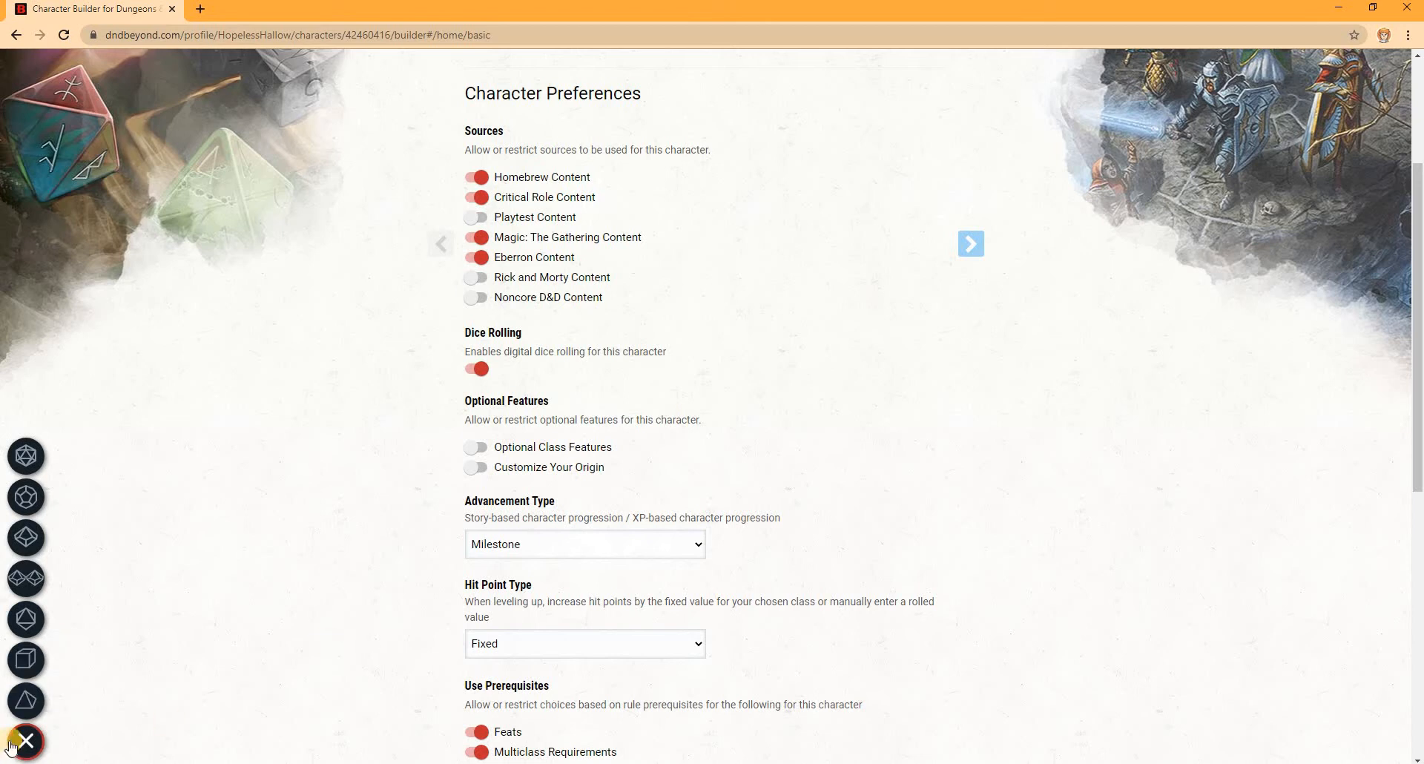
pyautogui.click(24, 700)
pyautogui.click(24, 700)
pyautogui.click(23, 699)
pyautogui.click(24, 699)
pyautogui.click(24, 699)
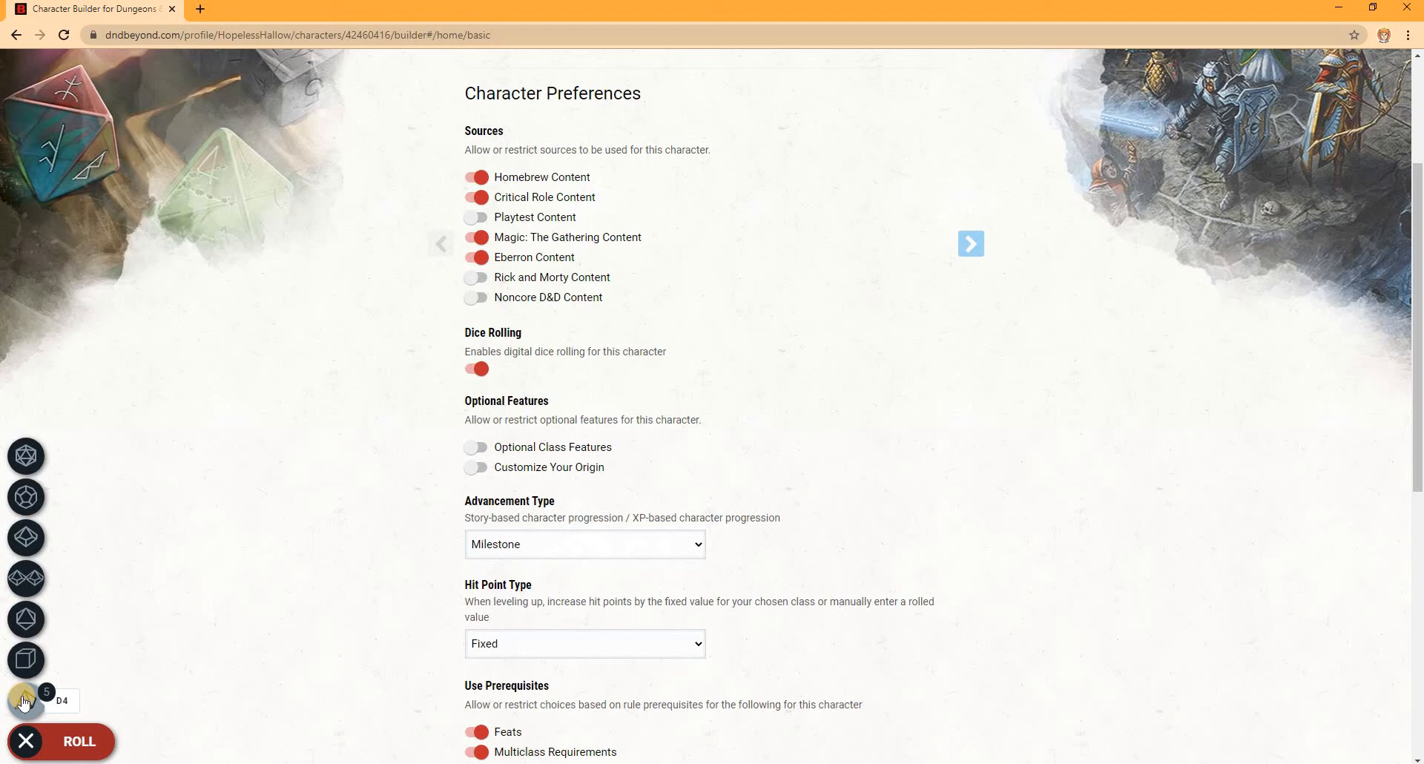
pyautogui.click(27, 742)
# Roll a single D20 with the digital dice roller
pyautogui.click(28, 745)
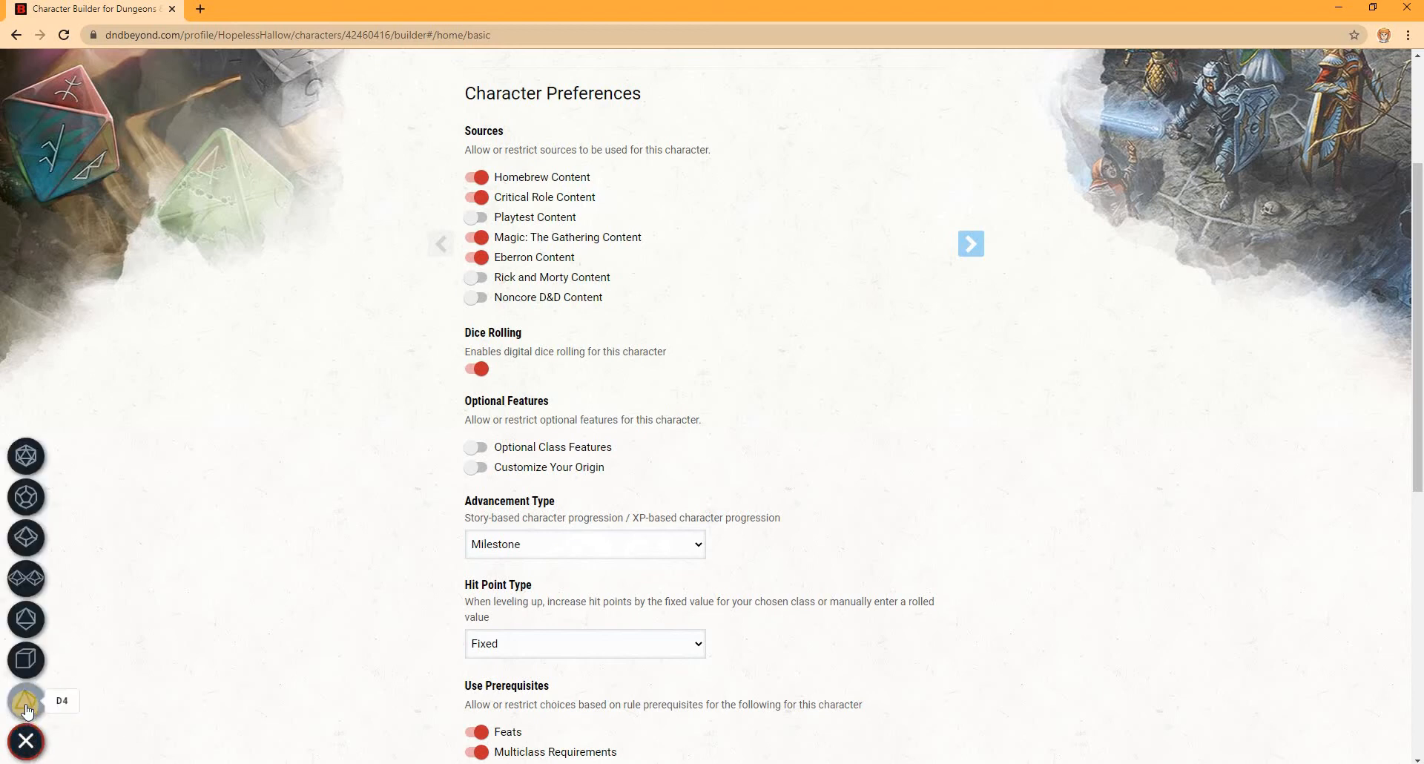
pyautogui.click(22, 458)
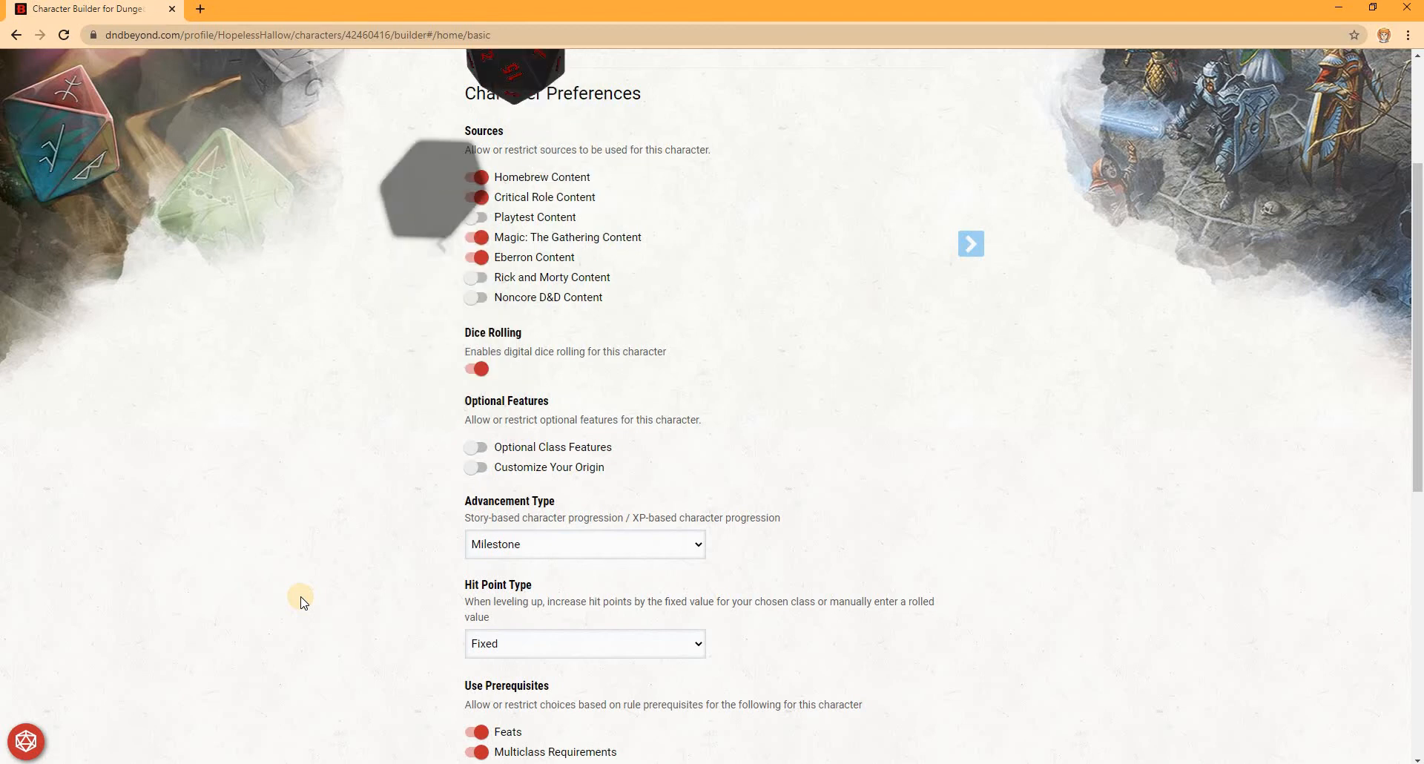
# Look through the alternative races available in the Race section and keep Human as the character's race
pyautogui.scroll(2, 301, 601)
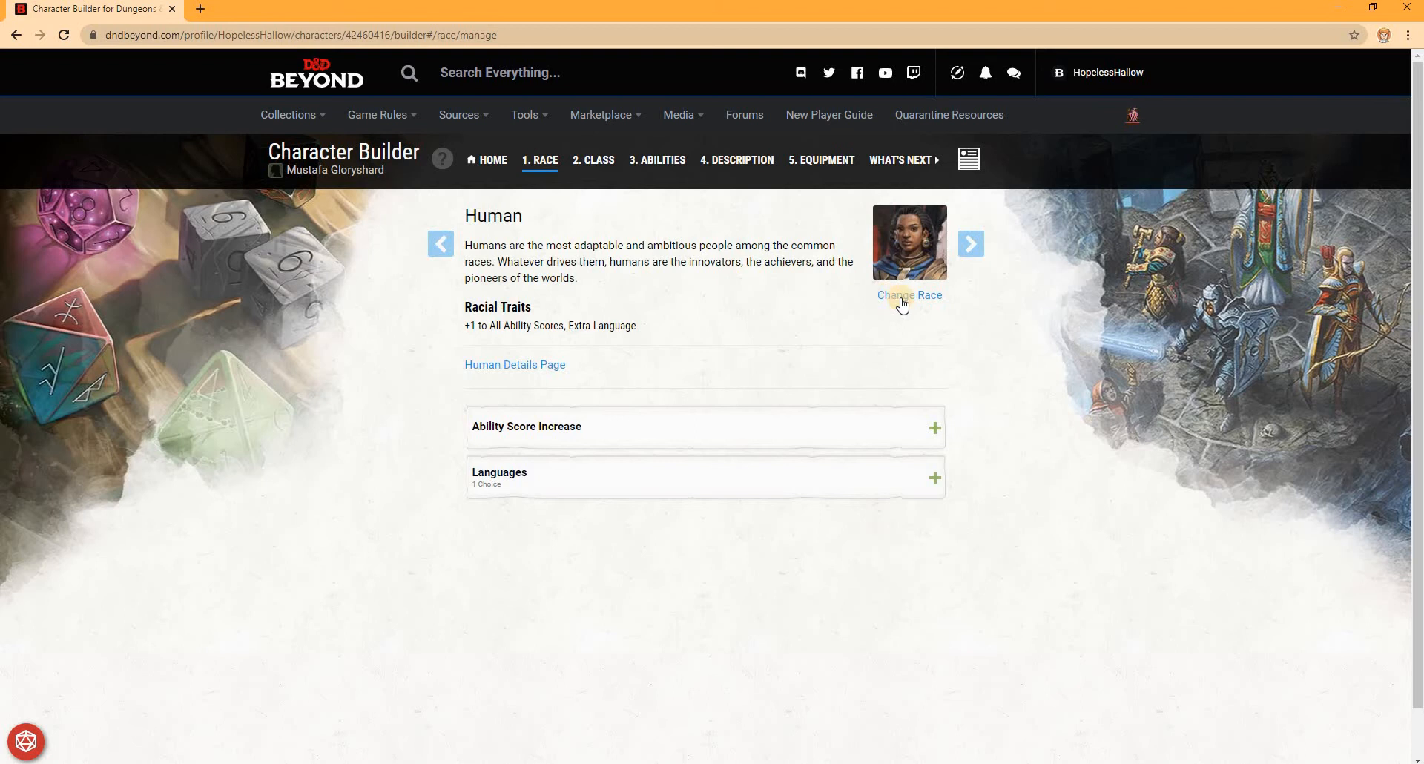
pyautogui.click(902, 303)
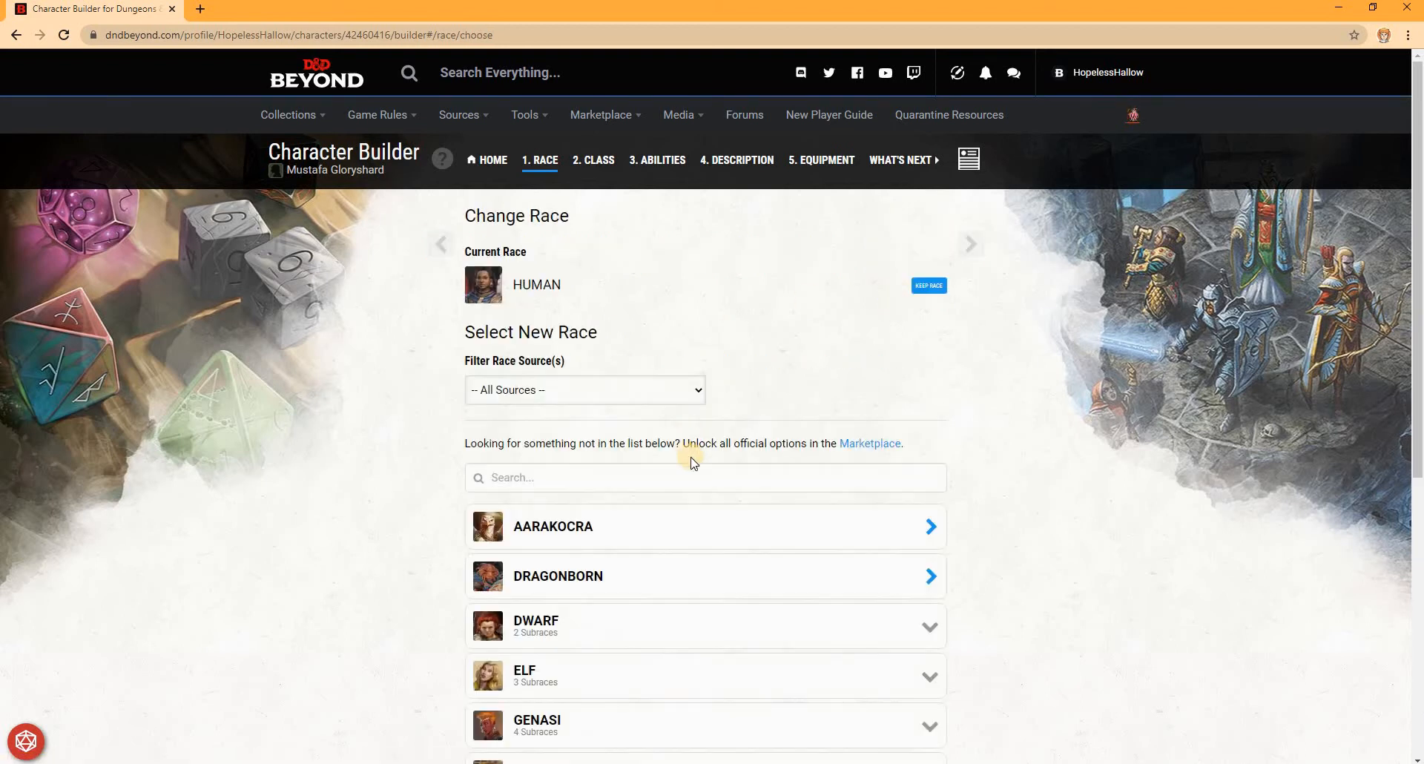
pyautogui.scroll(-5, 689, 456)
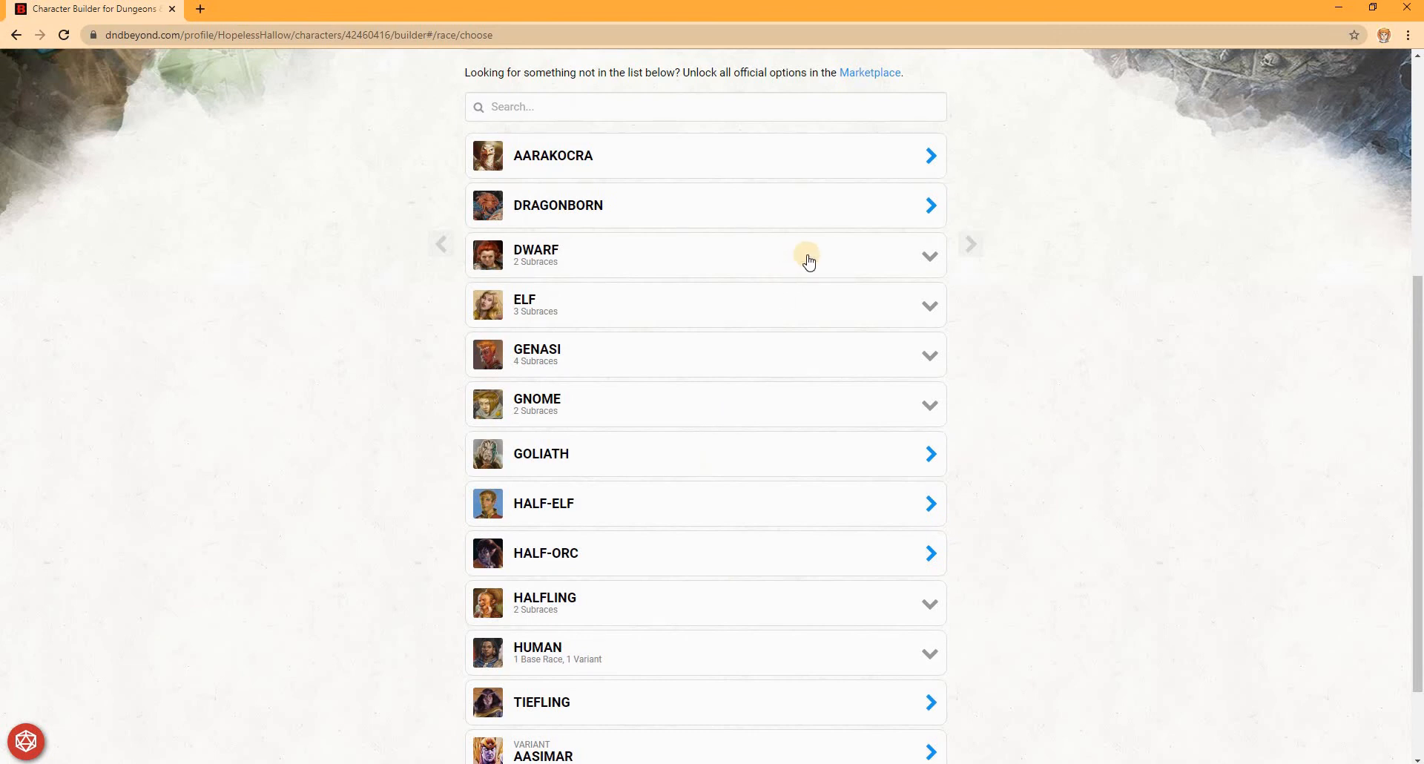
pyautogui.scroll(-2, 809, 263)
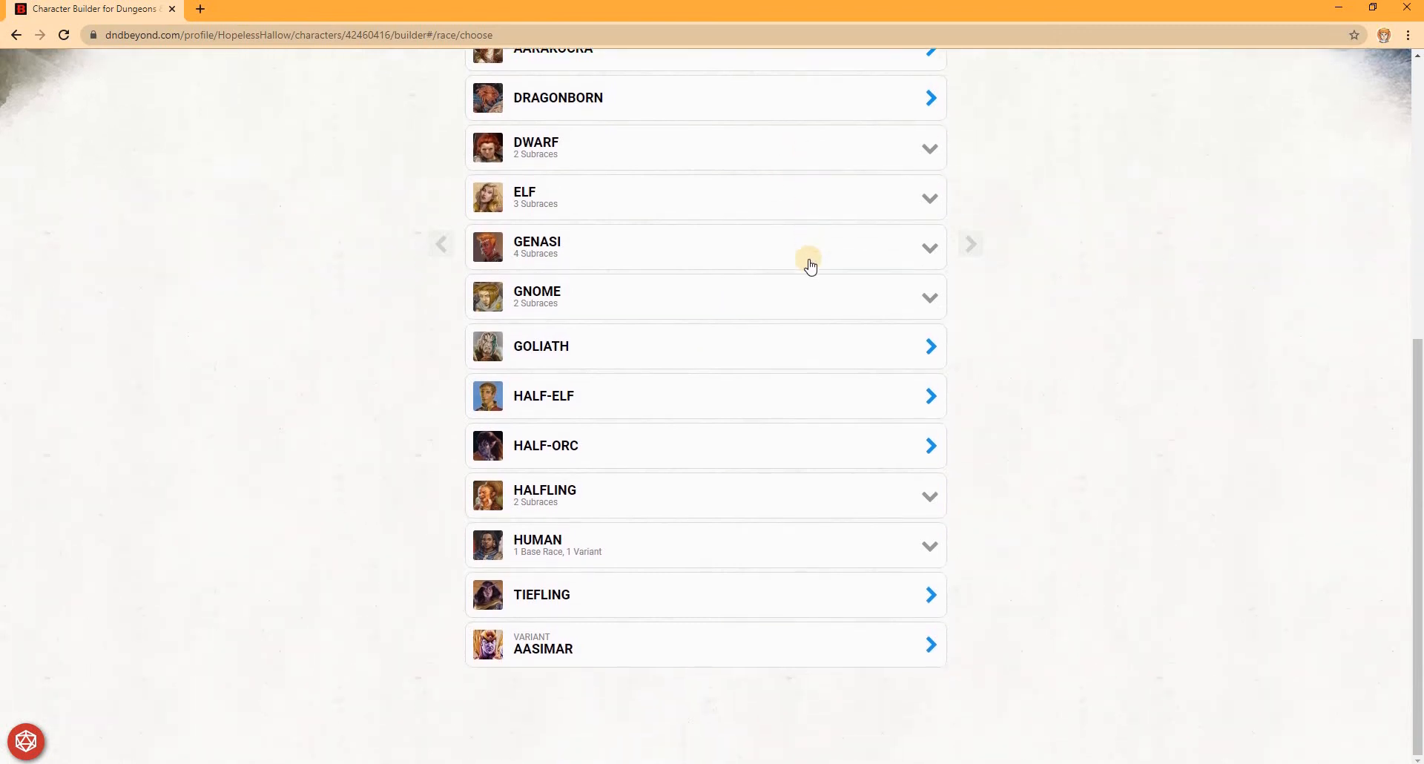
pyautogui.scroll(1, 810, 265)
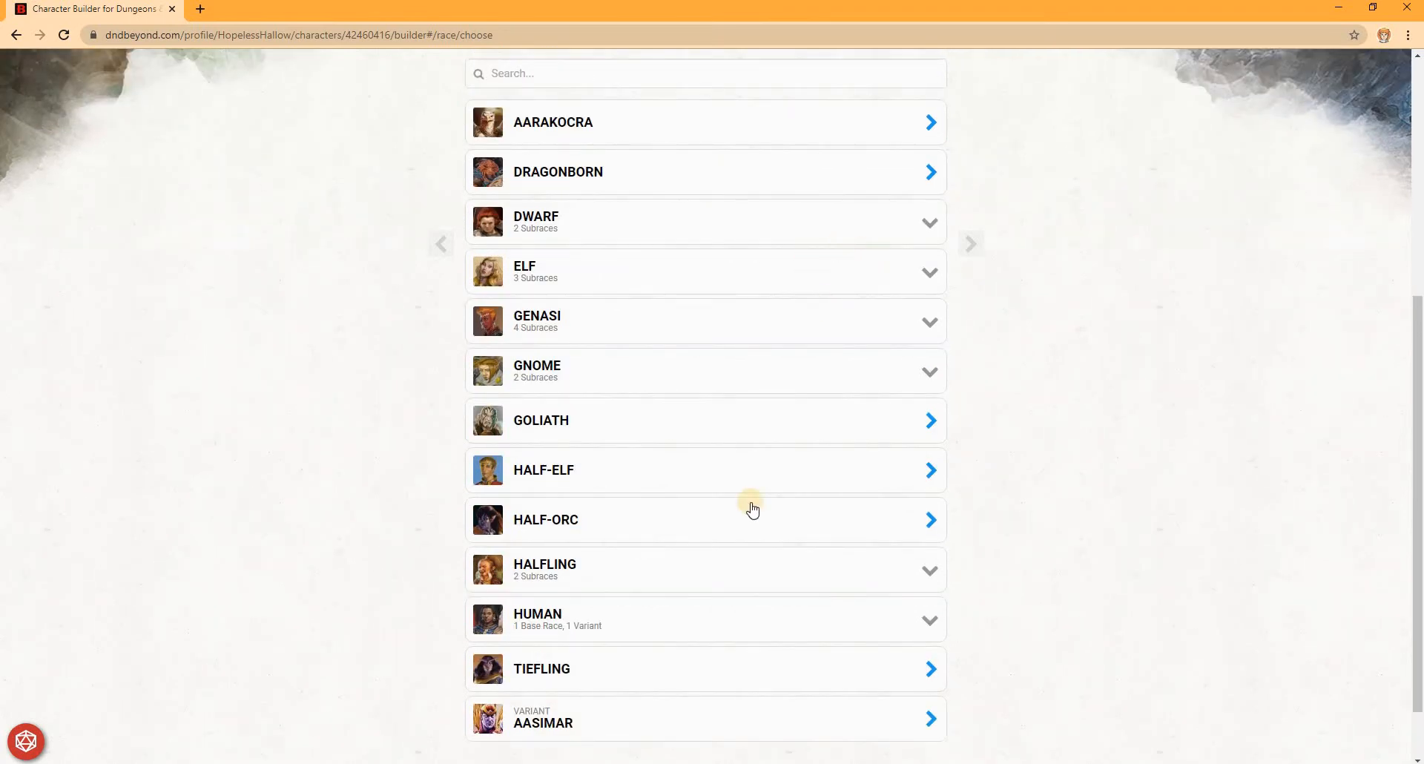
pyautogui.scroll(3, 894, 212)
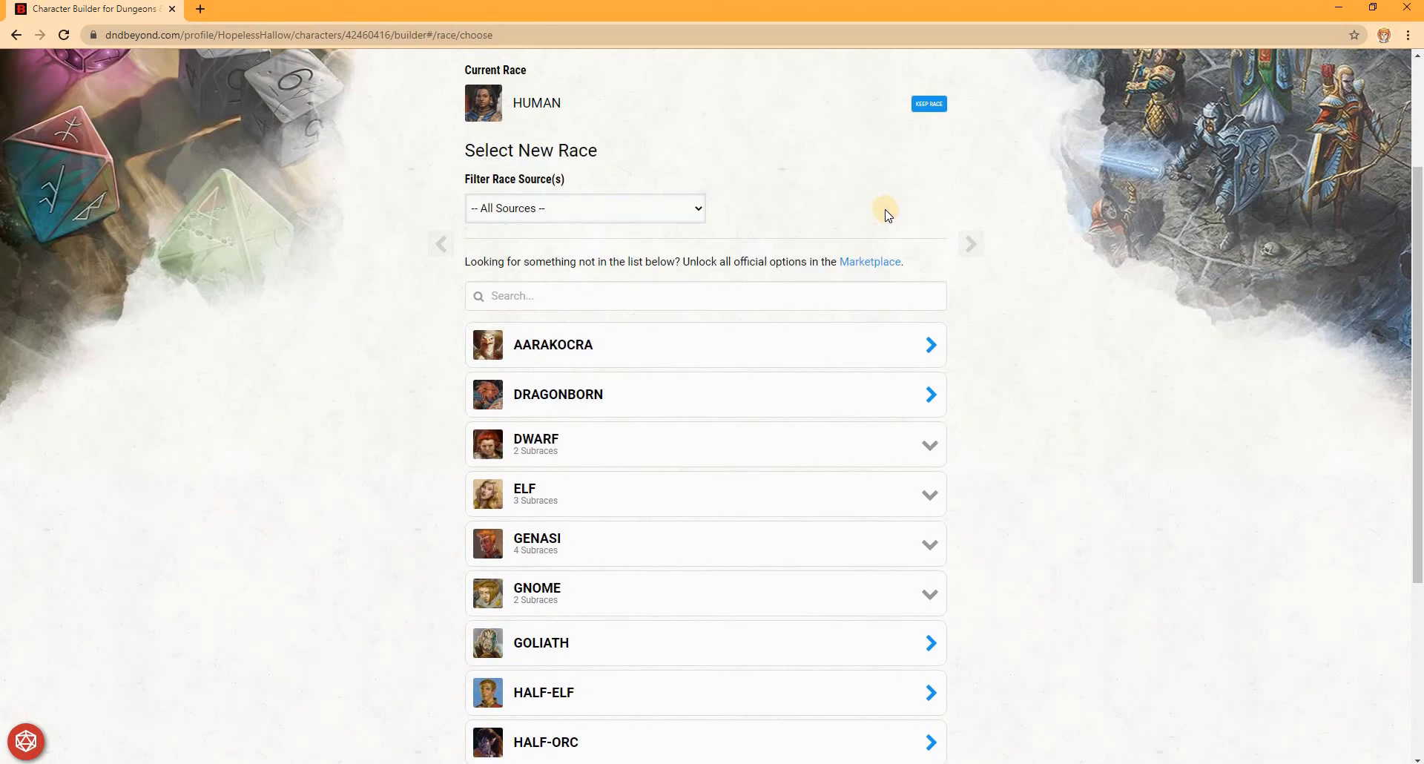
pyautogui.click(930, 104)
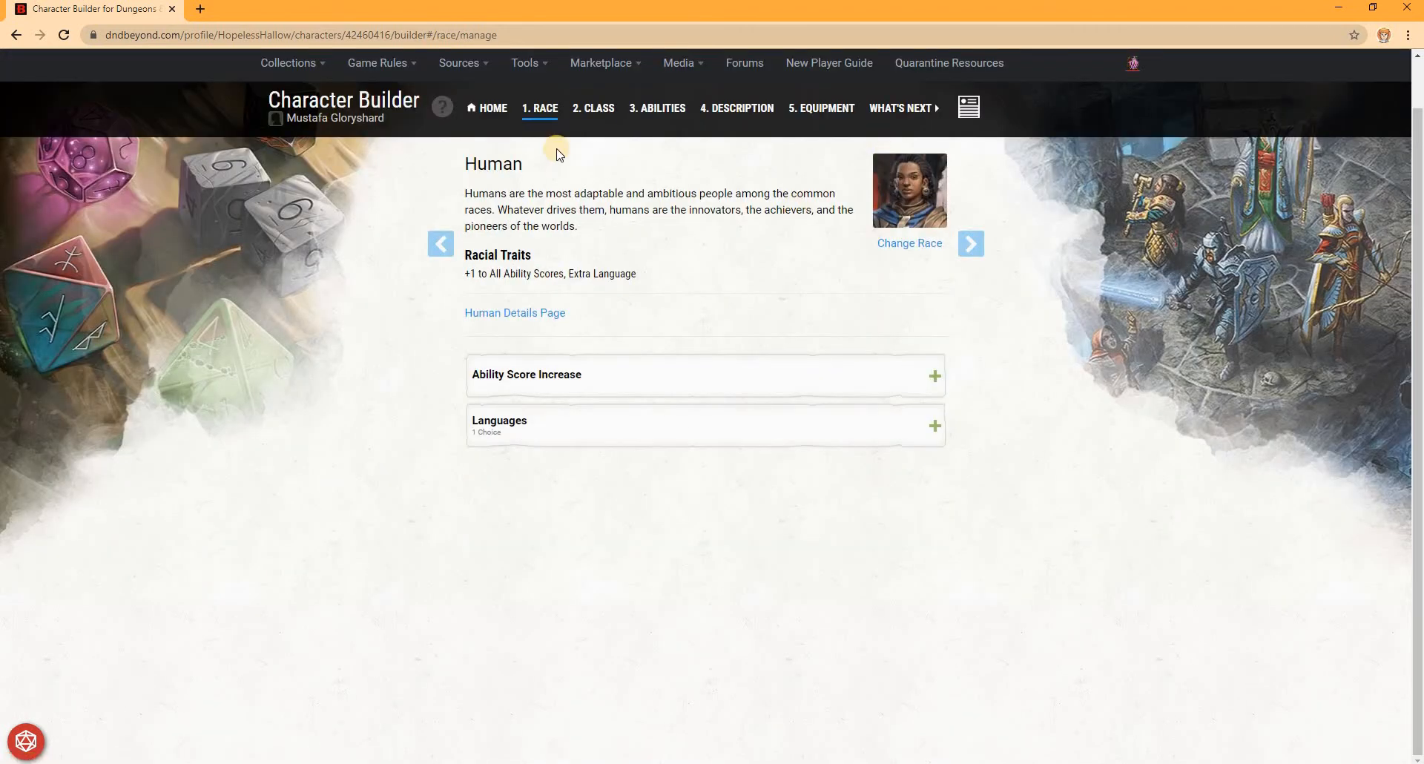
# Go to the Class section and remove the Barbarian class from the character
pyautogui.click(593, 109)
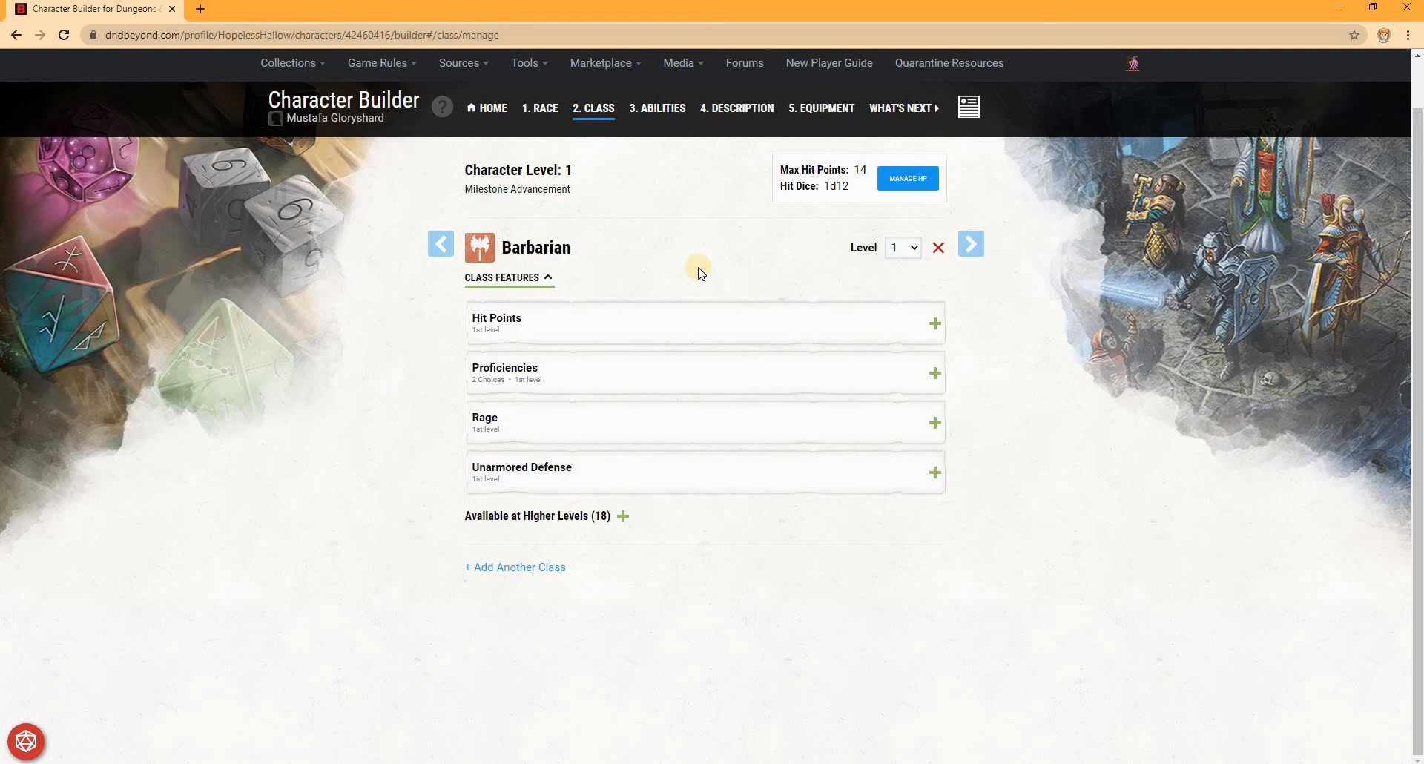
pyautogui.click(939, 248)
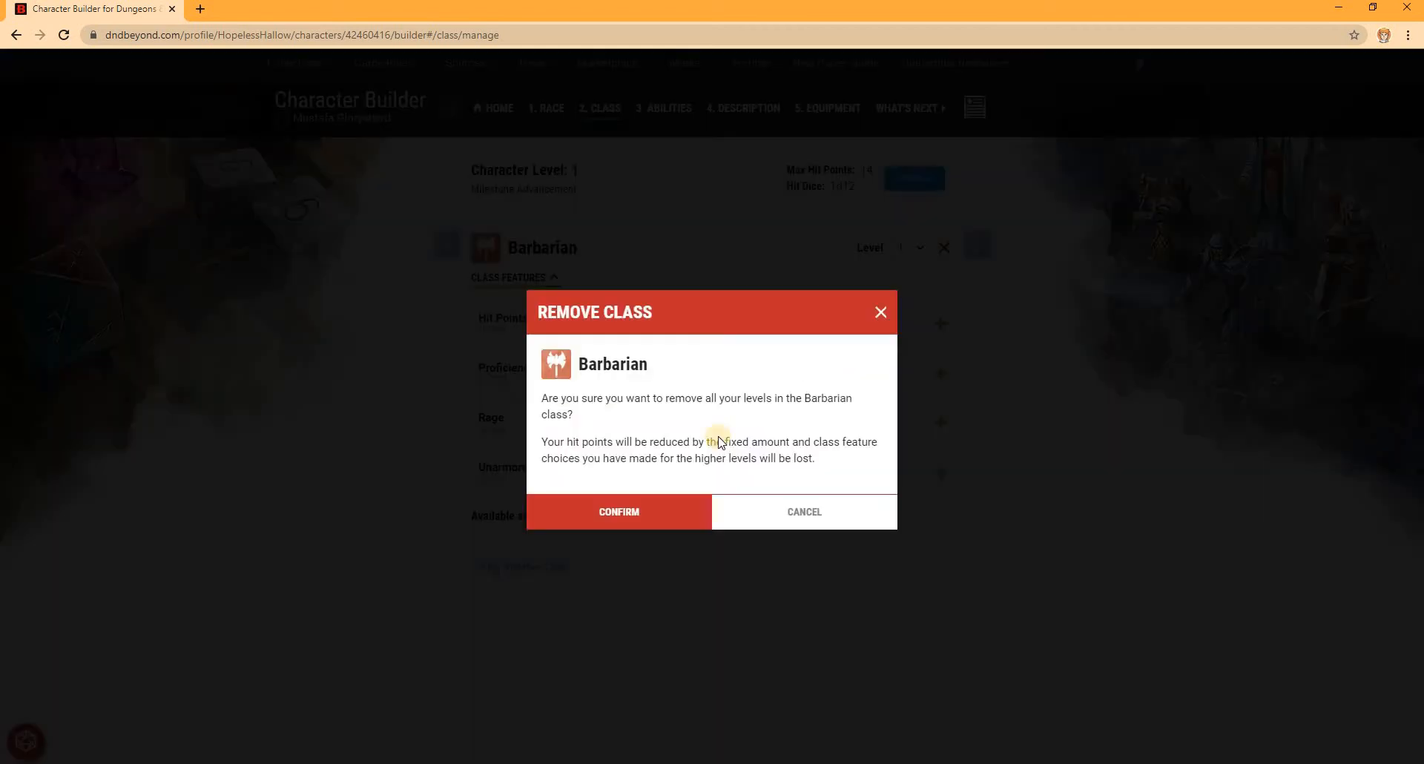
pyautogui.click(668, 519)
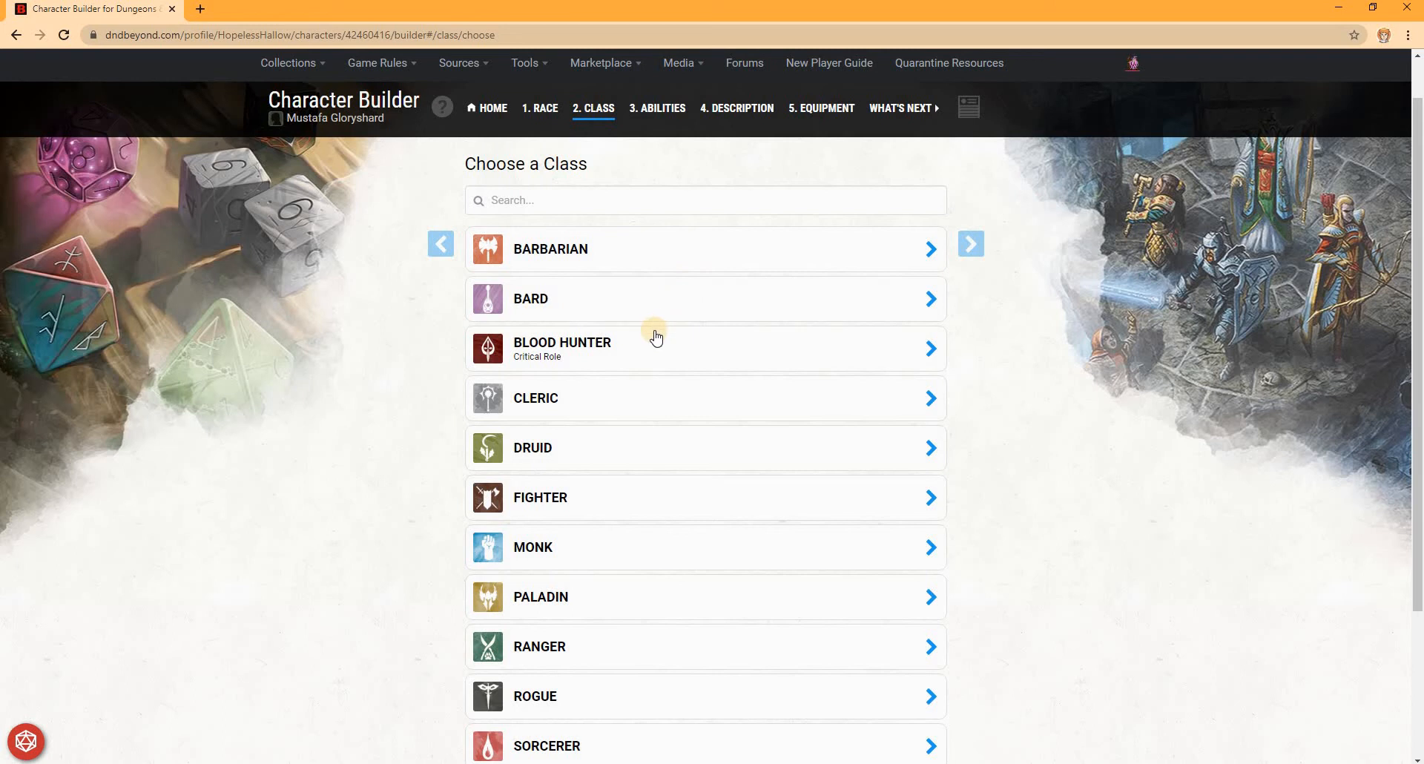
# Look through the available classes and add Barbarian to the character again
pyautogui.scroll(-3, 657, 338)
pyautogui.scroll(2, 655, 335)
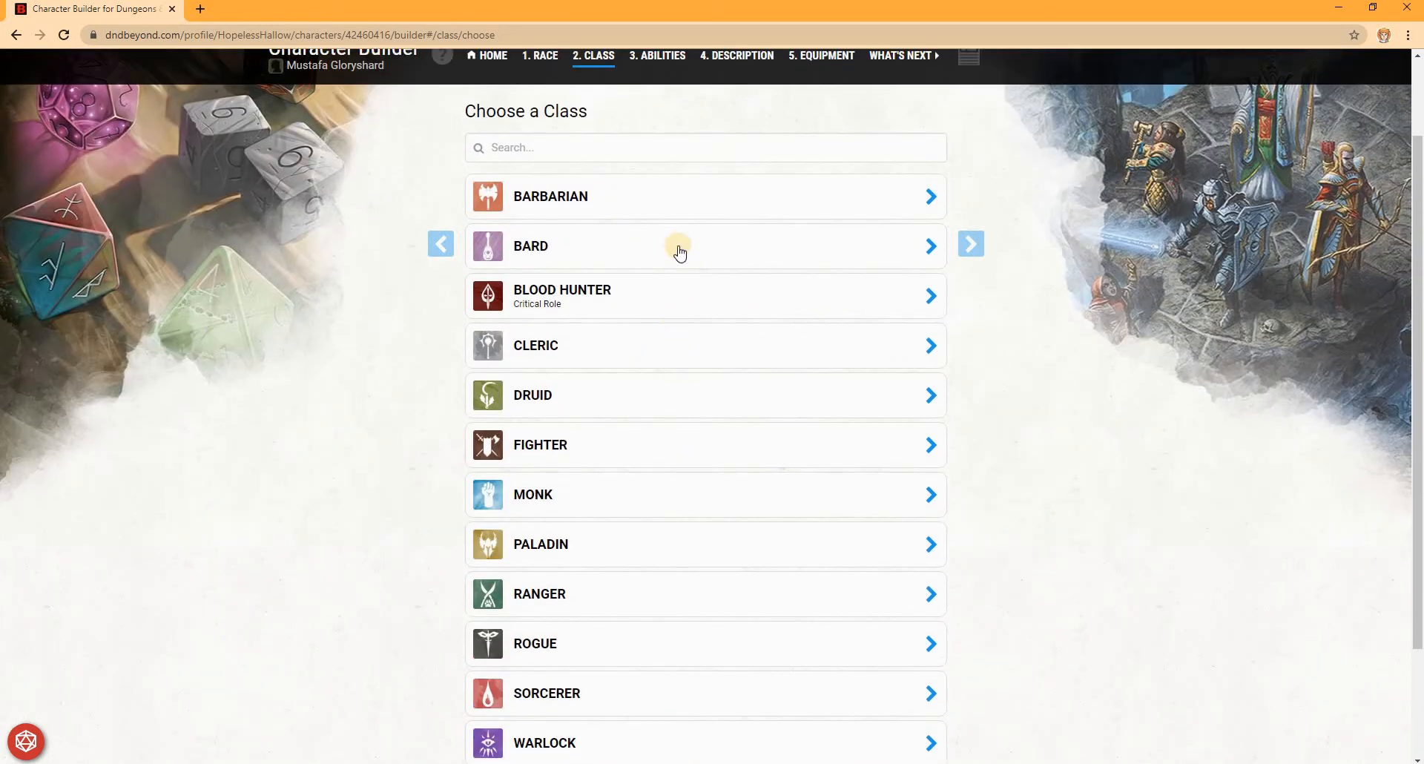
pyautogui.click(670, 194)
pyautogui.click(618, 638)
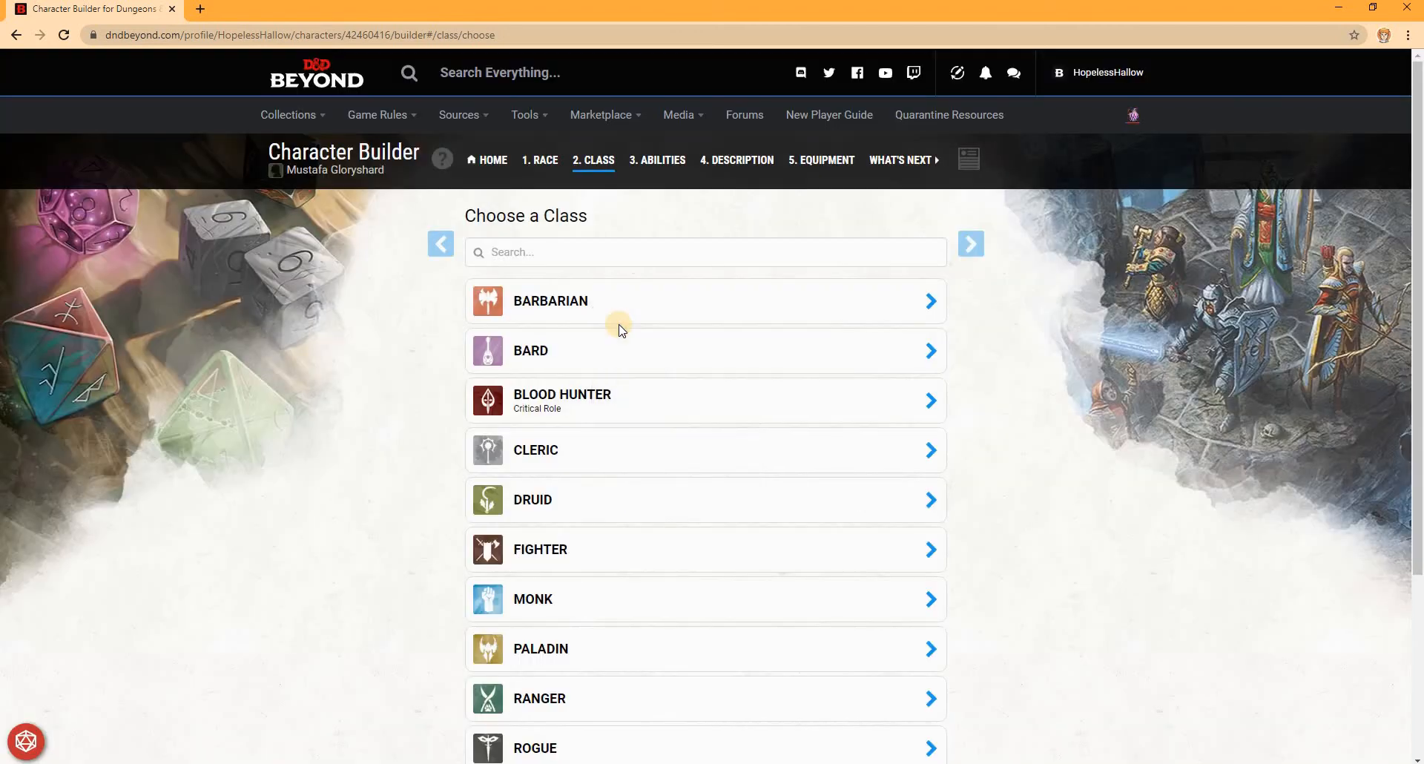
# Go to the Abilities section and examine the six base ability scores and how their totals are calculated
pyautogui.click(661, 177)
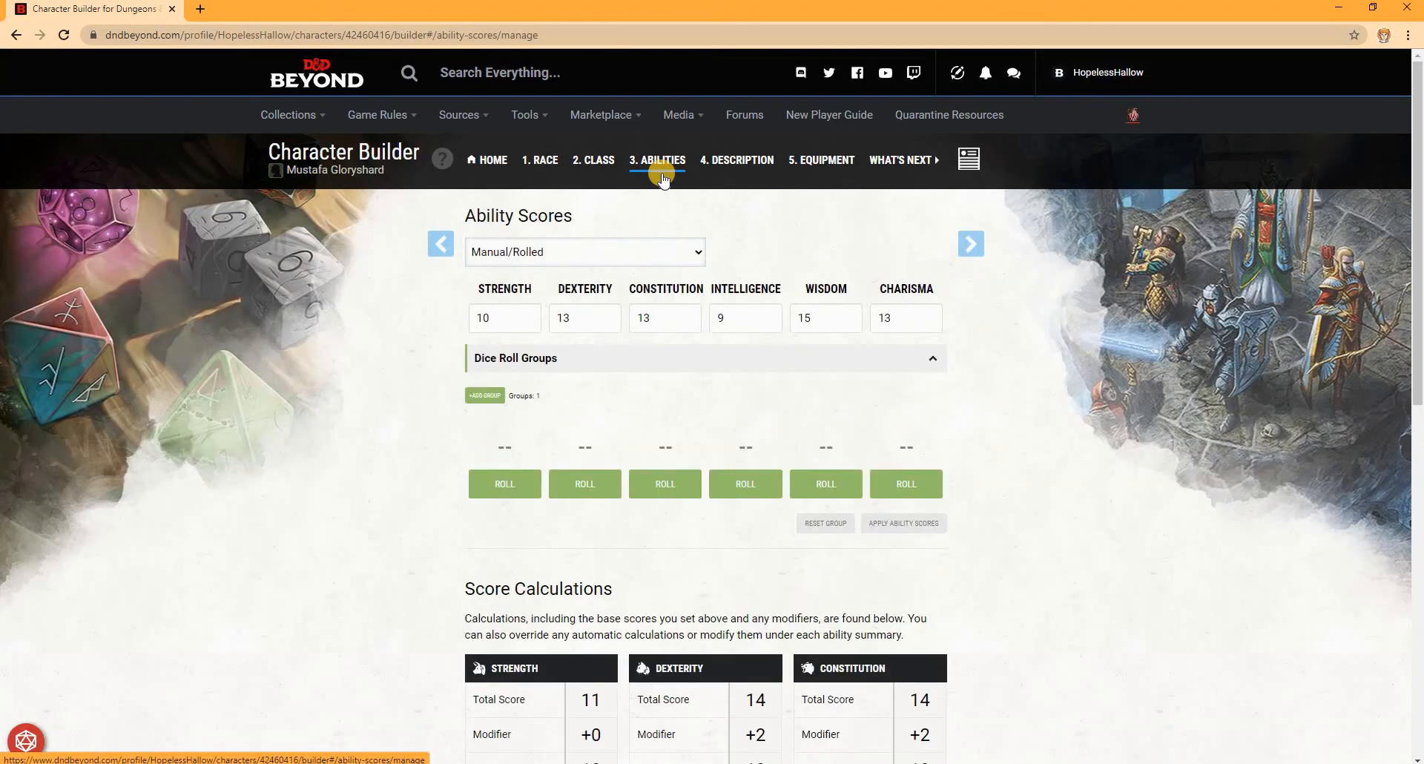
pyautogui.click(475, 328)
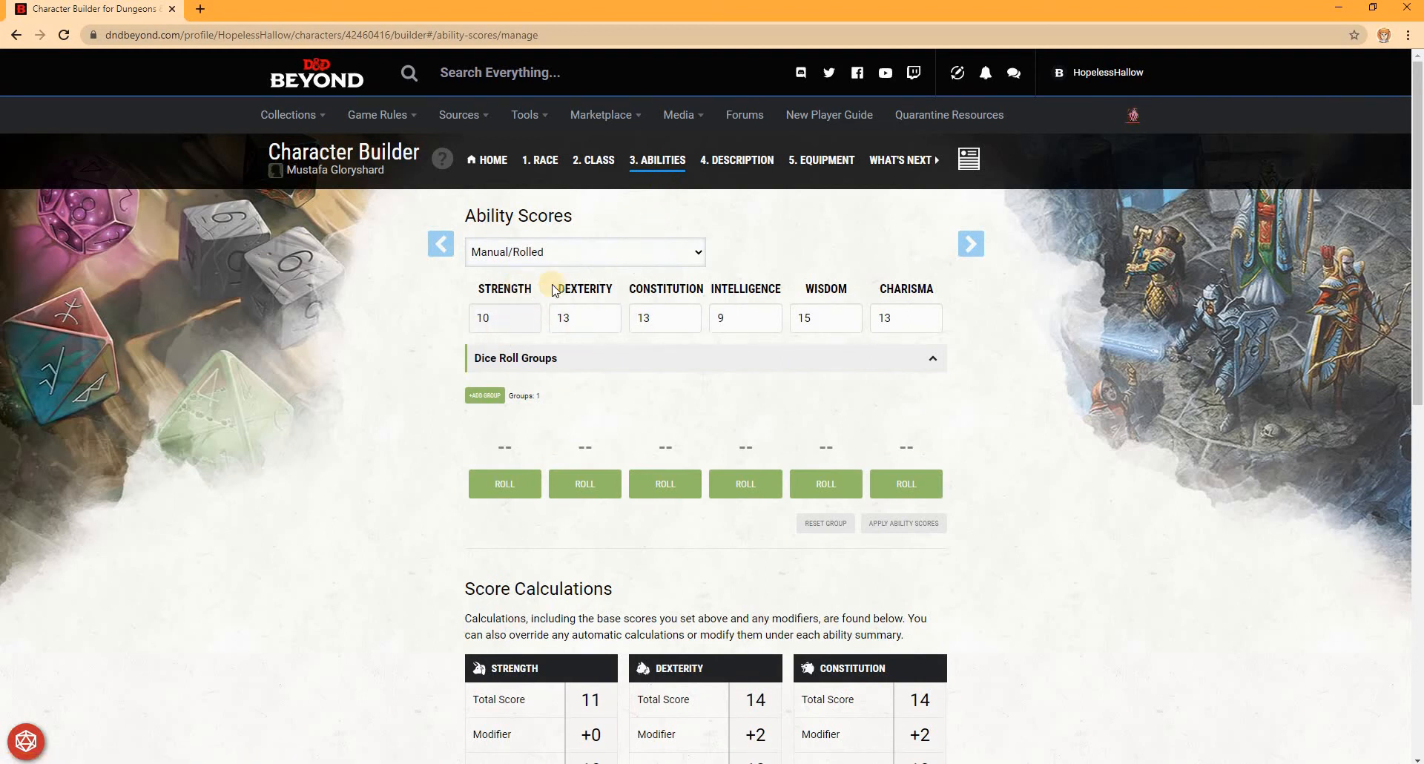
pyautogui.click(590, 289)
pyautogui.click(770, 294)
pyautogui.click(912, 294)
pyautogui.scroll(-5, 373, 325)
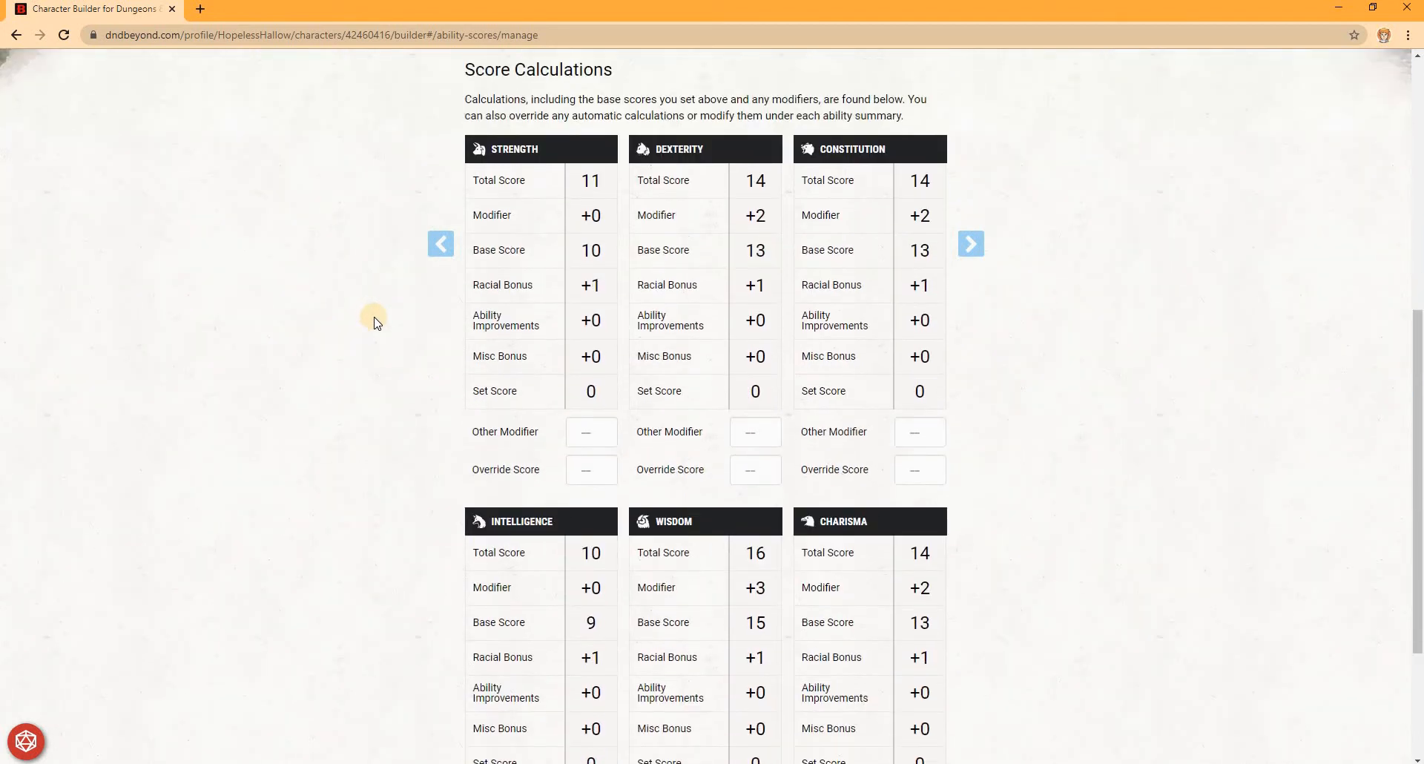
pyautogui.scroll(5, 373, 324)
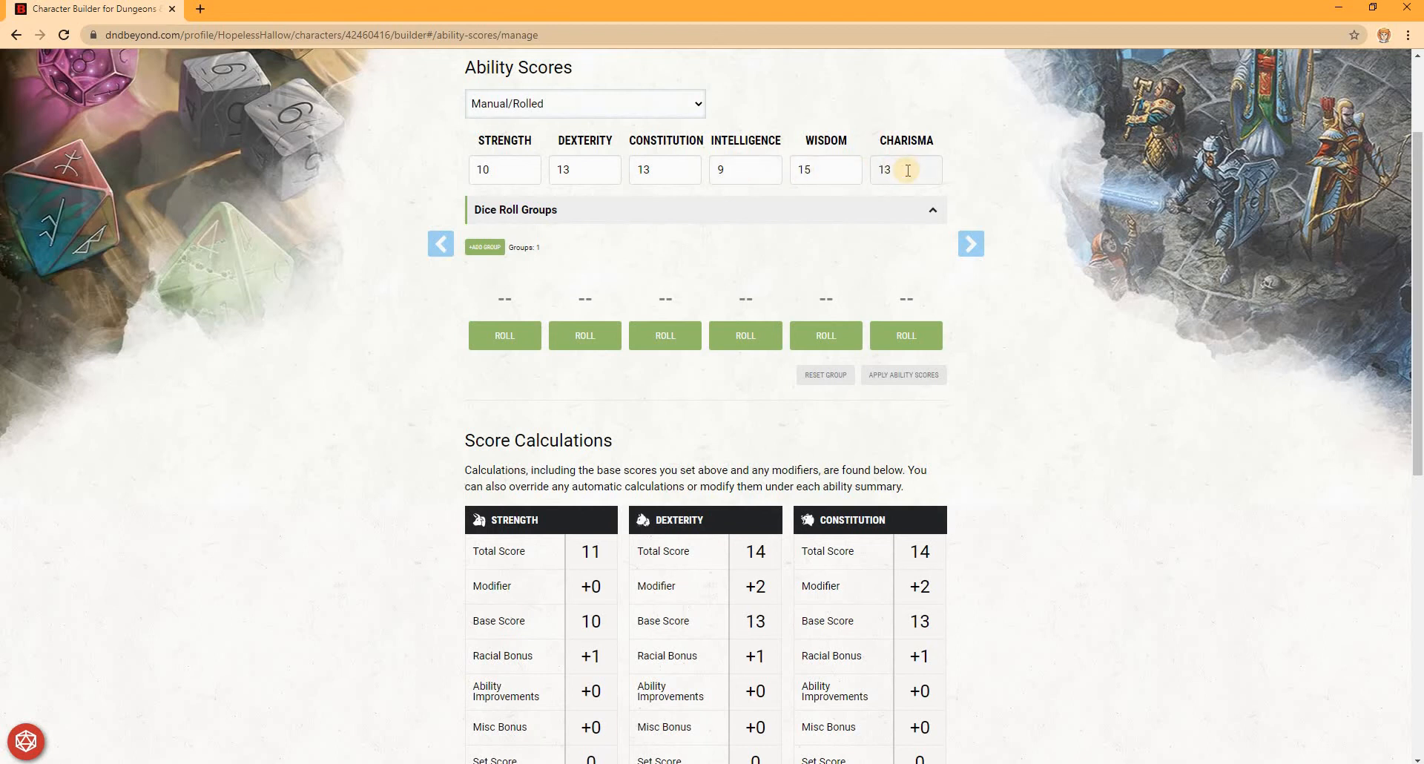
pyautogui.scroll(2, 908, 170)
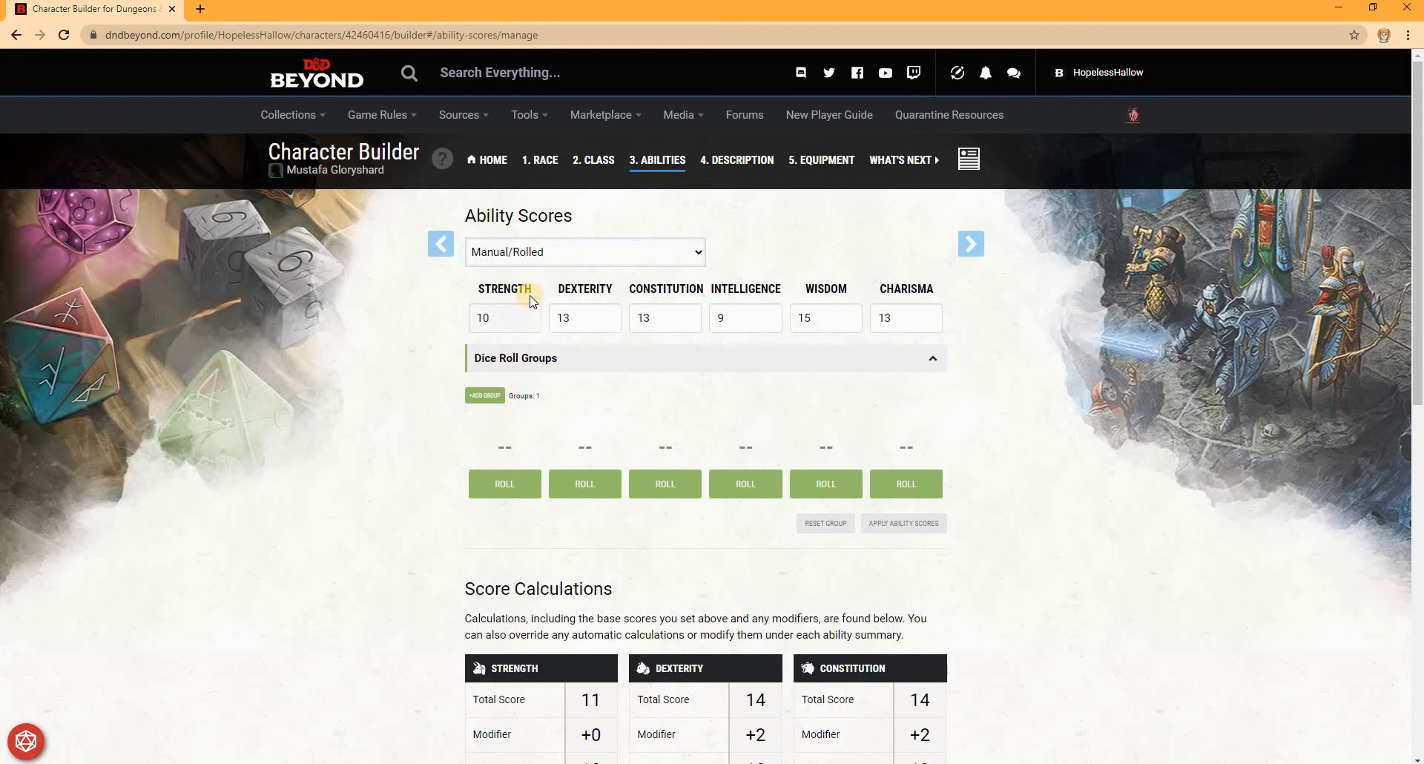
# Examine the total scores of Strength, Dexterity and Constitution in the Score Calculations
pyautogui.scroll(-6, 228, 383)
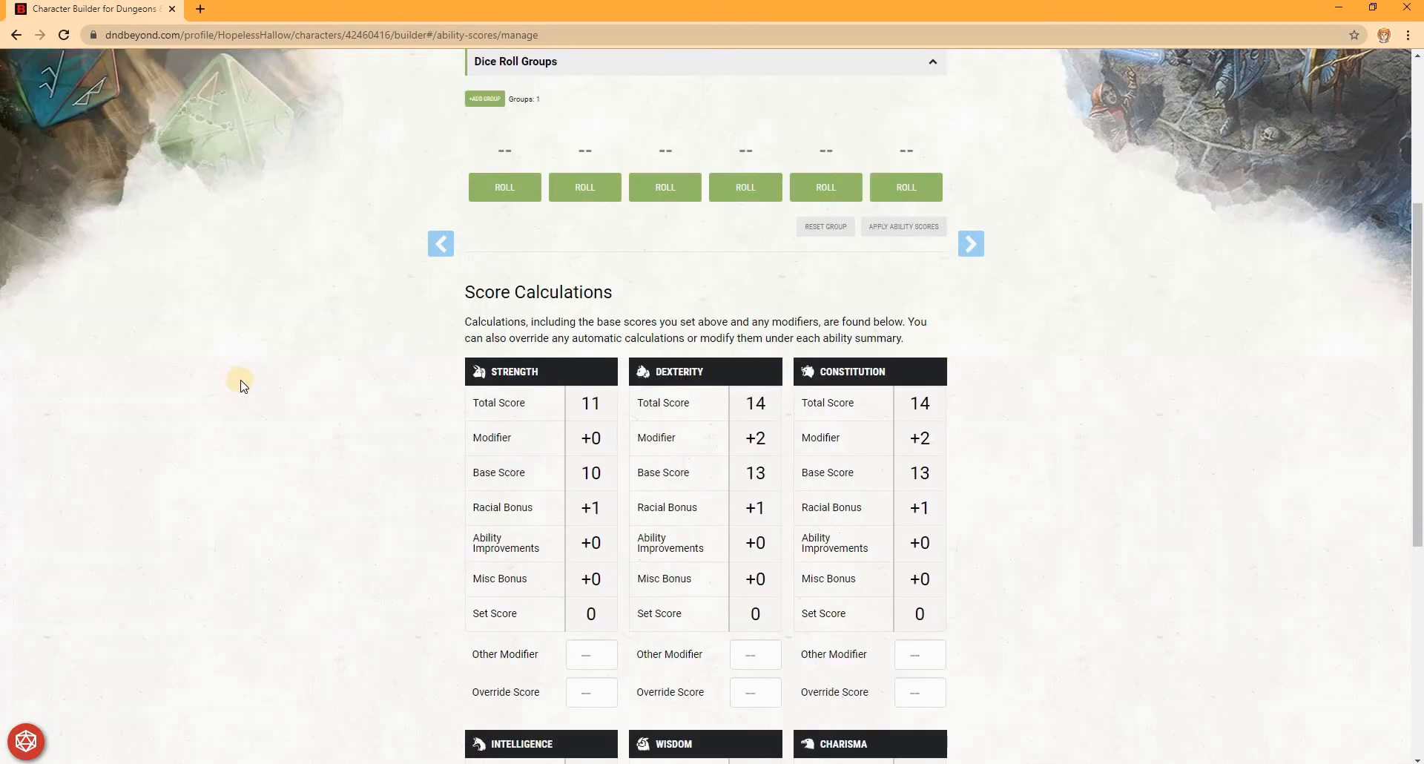
pyautogui.scroll(-1, 242, 382)
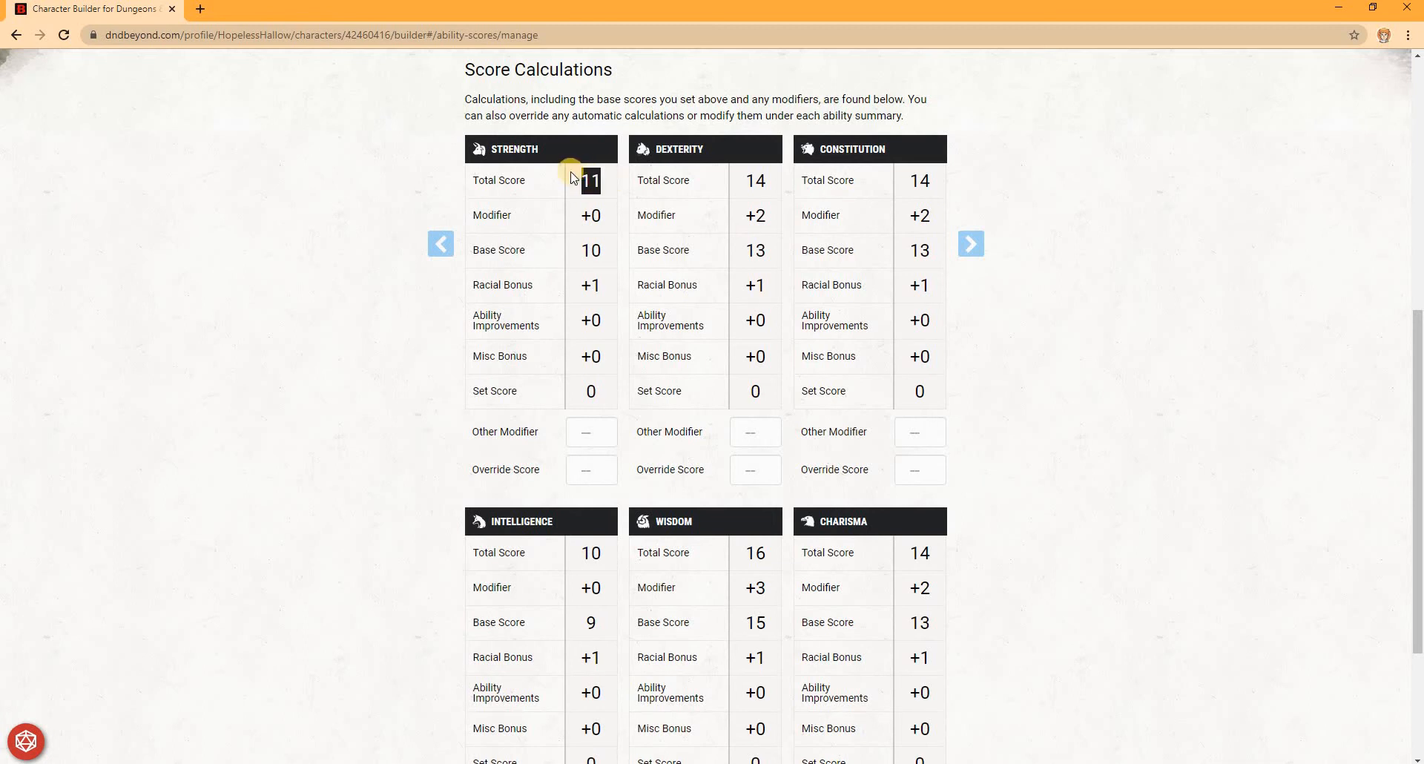
pyautogui.moveTo(744, 181); pyautogui.dragTo(777, 182)
pyautogui.moveTo(908, 181); pyautogui.dragTo(934, 183)
pyautogui.click(861, 220)
# Reset the ability score generation method and set it to Standard Array
pyautogui.scroll(5, 864, 227)
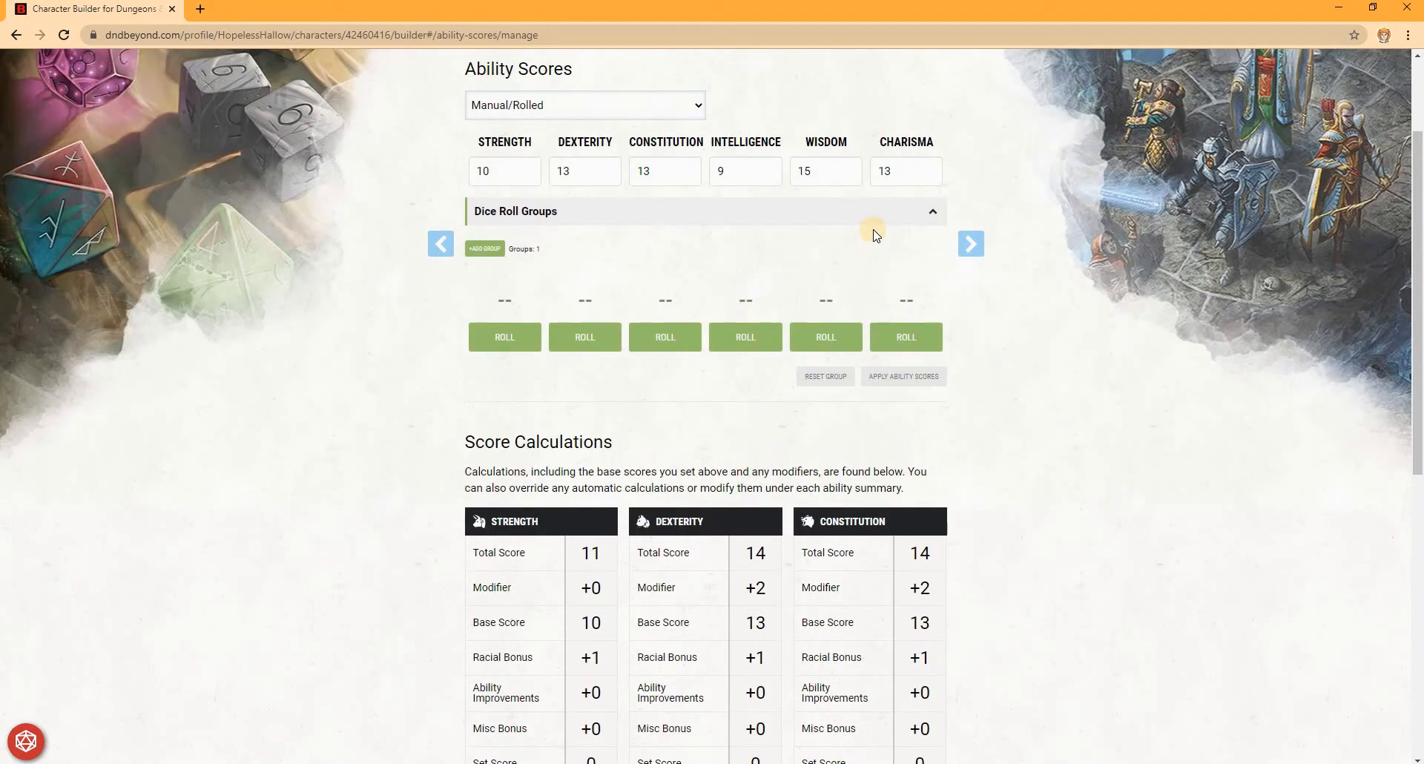
pyautogui.scroll(2, 868, 229)
pyautogui.click(622, 249)
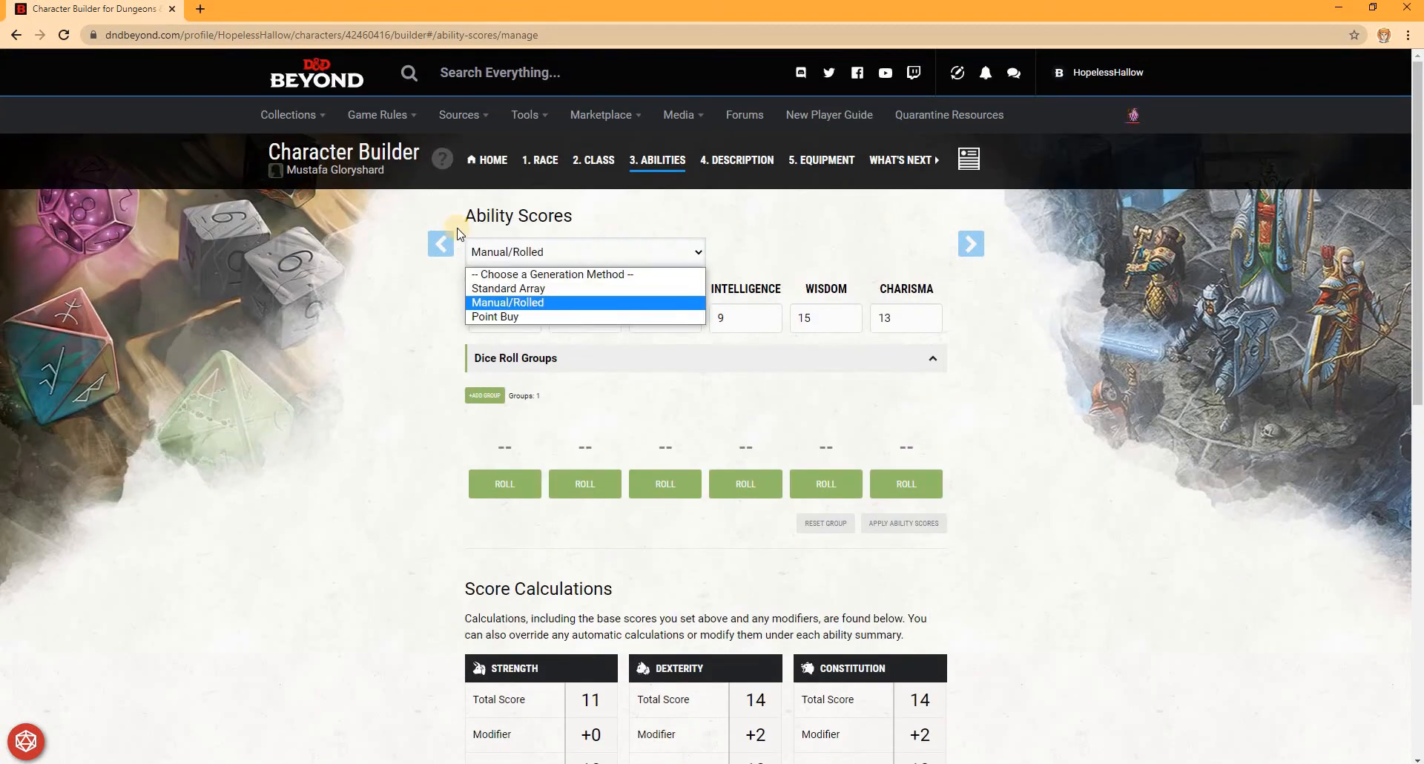
pyautogui.click(512, 274)
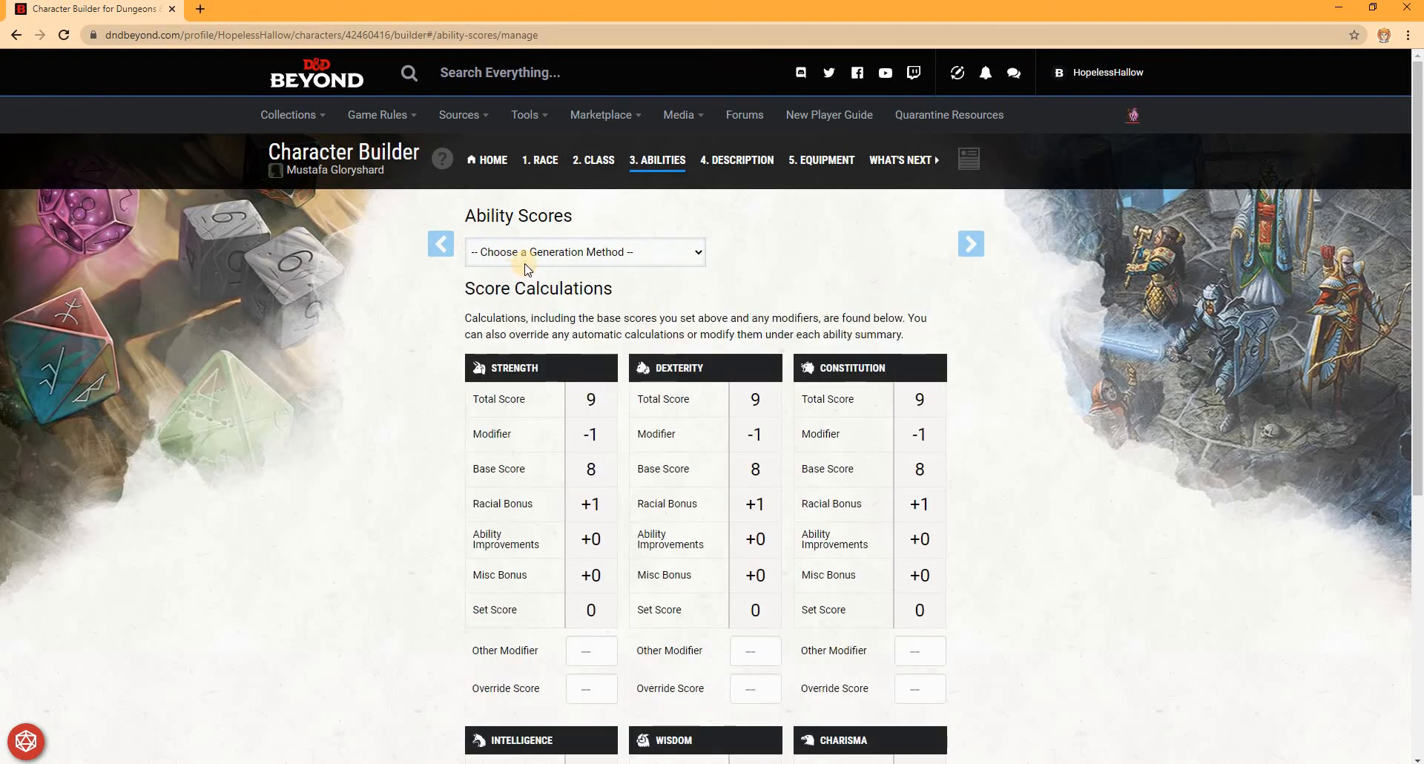
pyautogui.click(536, 256)
pyautogui.click(544, 288)
# Assign the standard array values 15 to Strength and 14 to Constitution
pyautogui.click(518, 318)
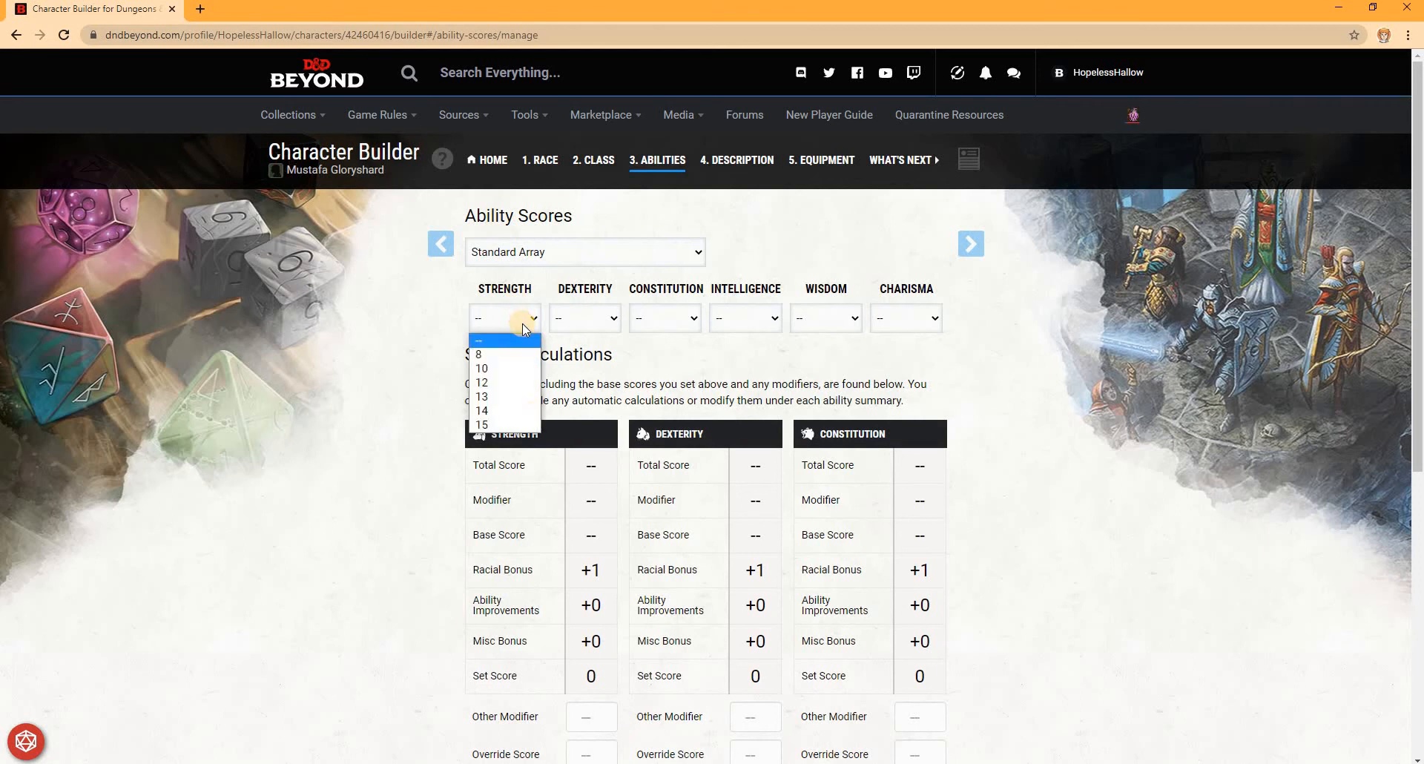
pyautogui.click(533, 424)
pyautogui.click(675, 318)
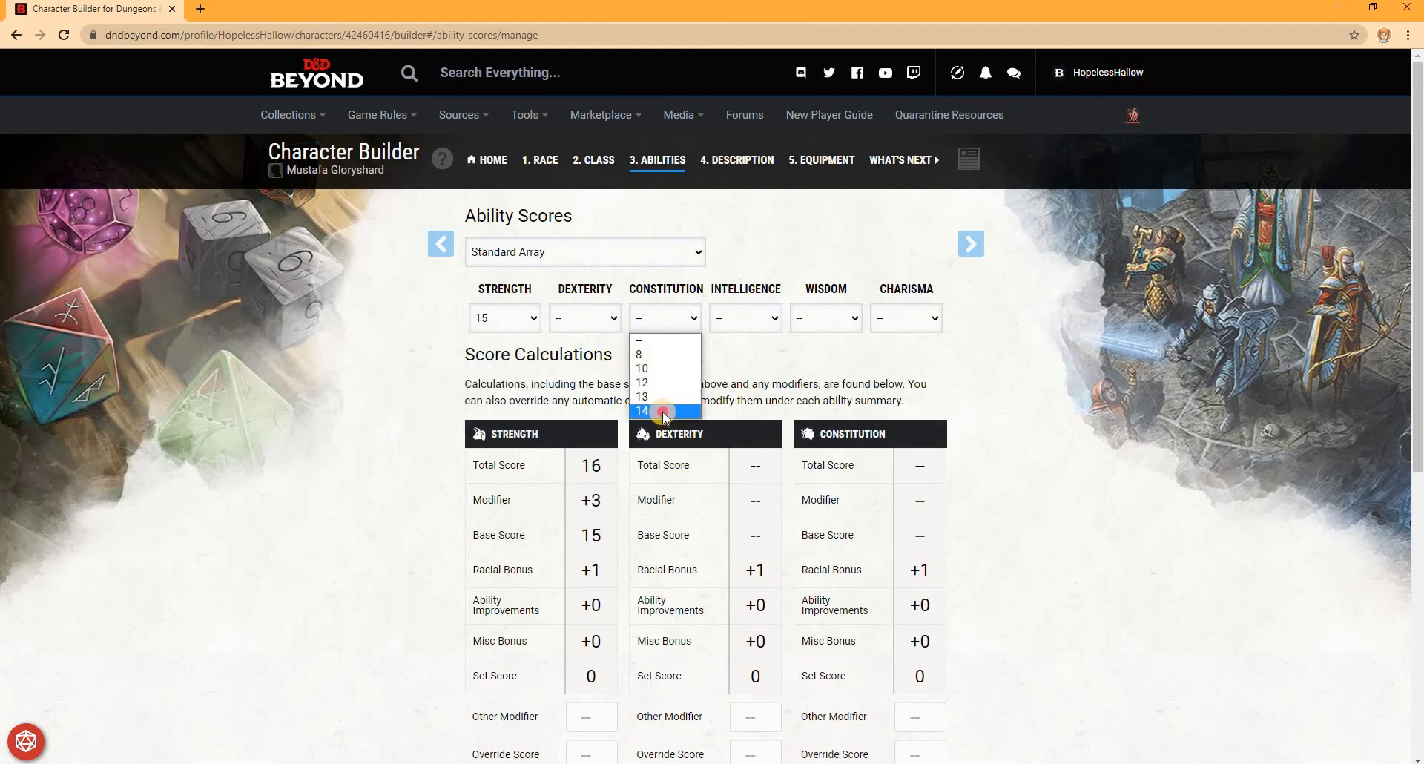
pyautogui.click(664, 414)
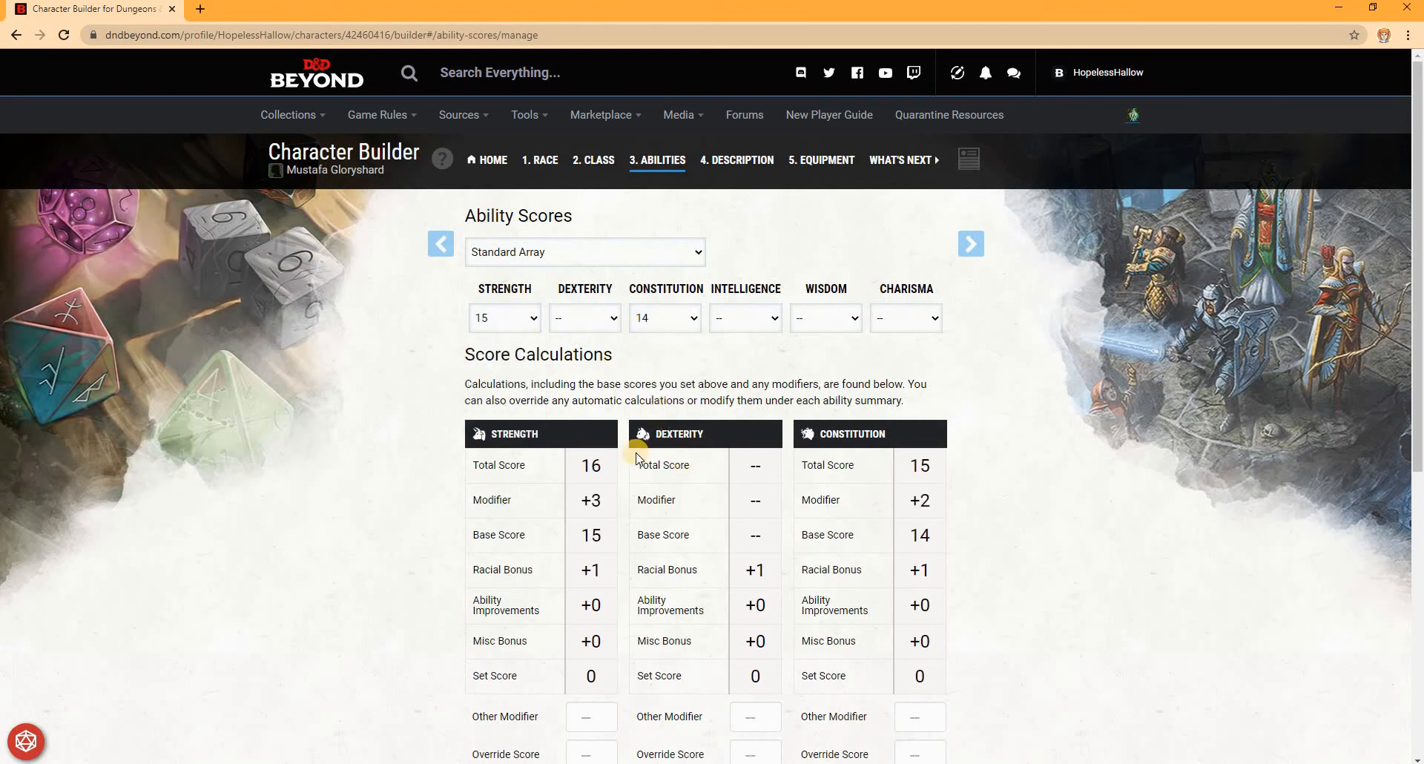
# Switch the generation method to Manual/Rolled and try 23 as the Strength score
pyautogui.click(581, 259)
pyautogui.click(568, 300)
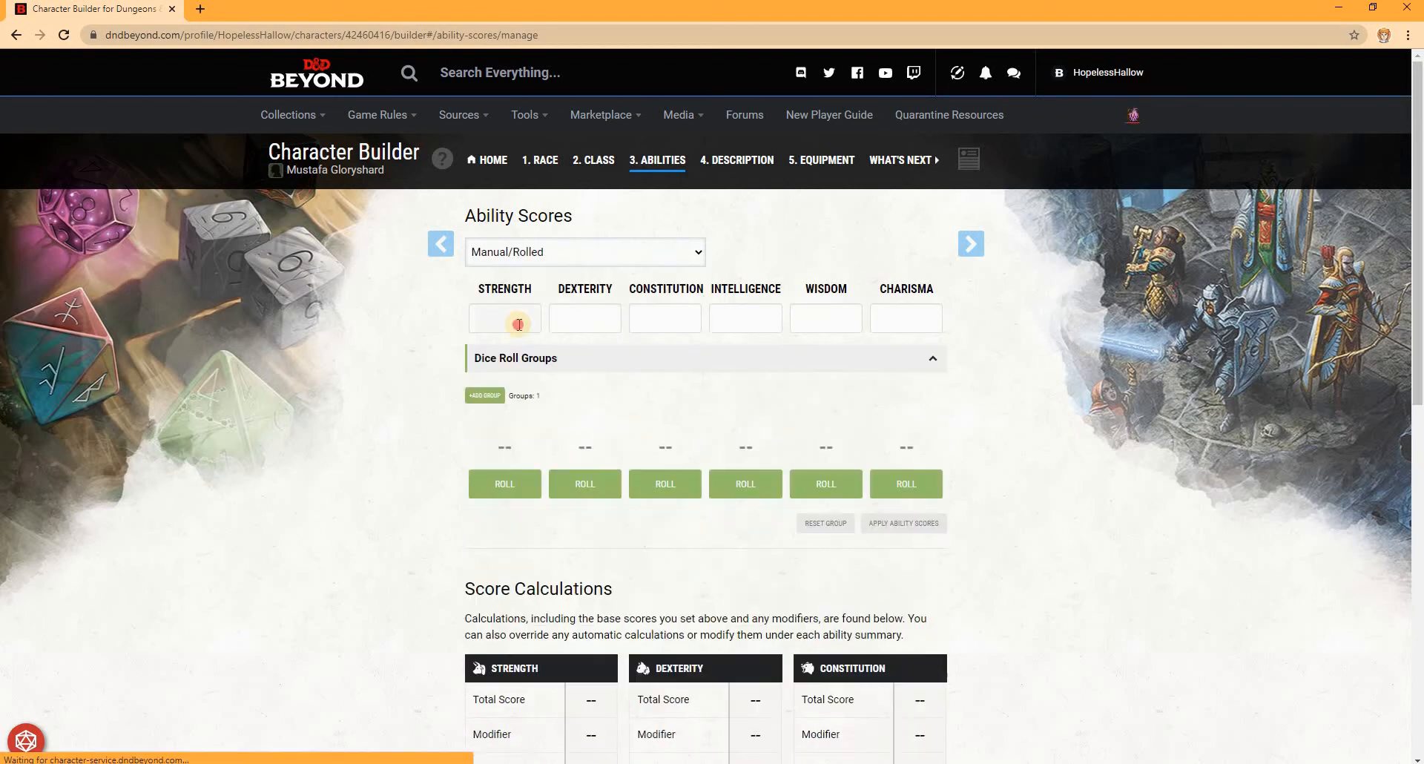
pyautogui.click(518, 324)
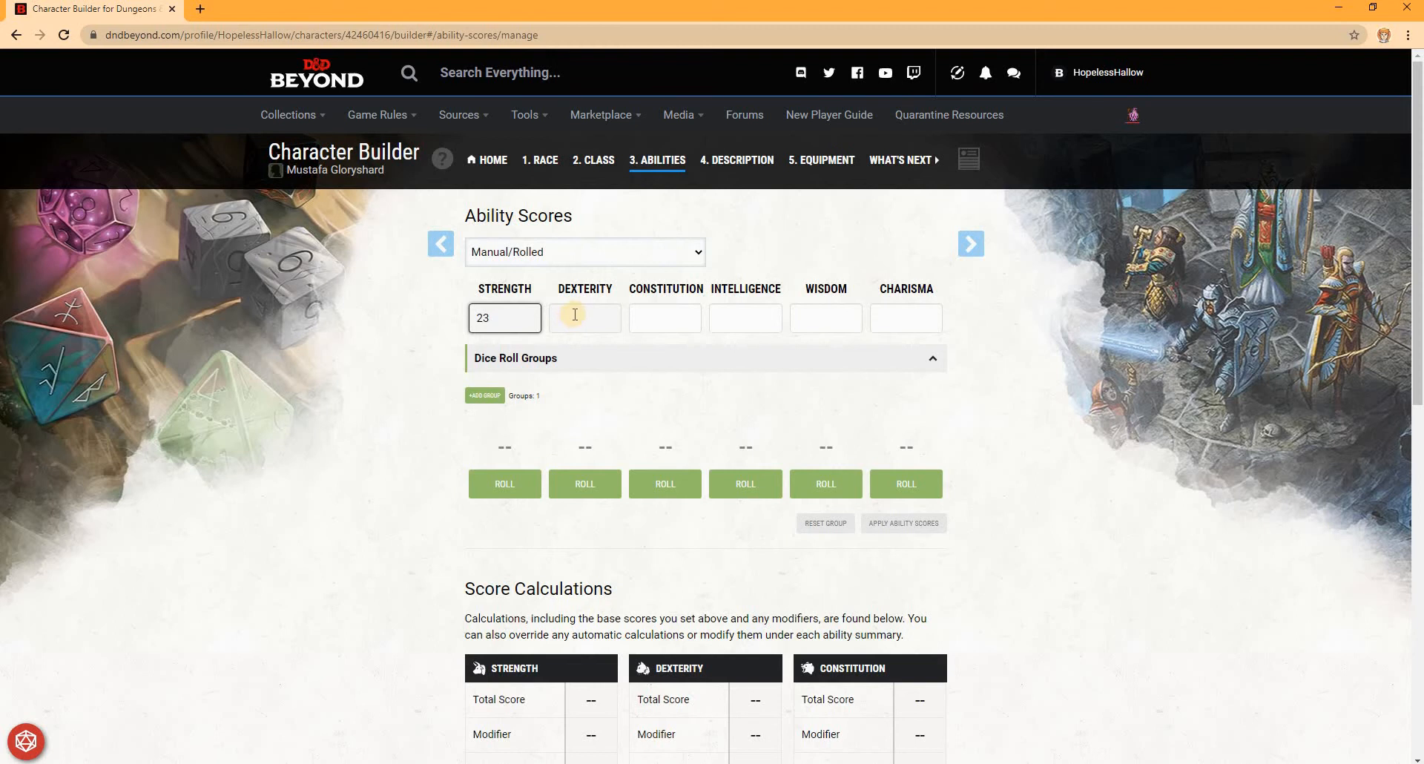
pyautogui.click(575, 315)
# Try 1 as the Strength score and clear the Strength value again
pyautogui.click(523, 317)
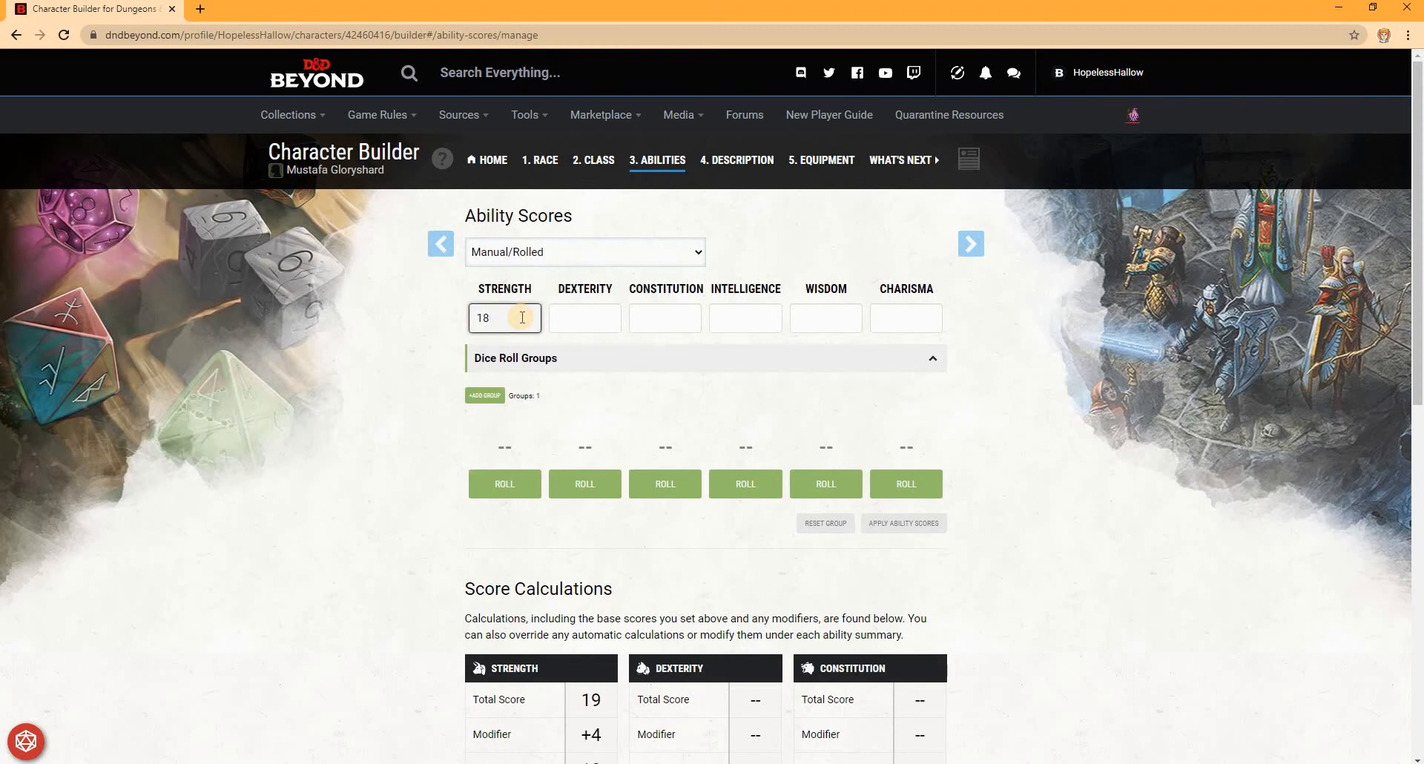
pyautogui.press('BackSpace')
pyautogui.press('BackSpace')
pyautogui.write('3')
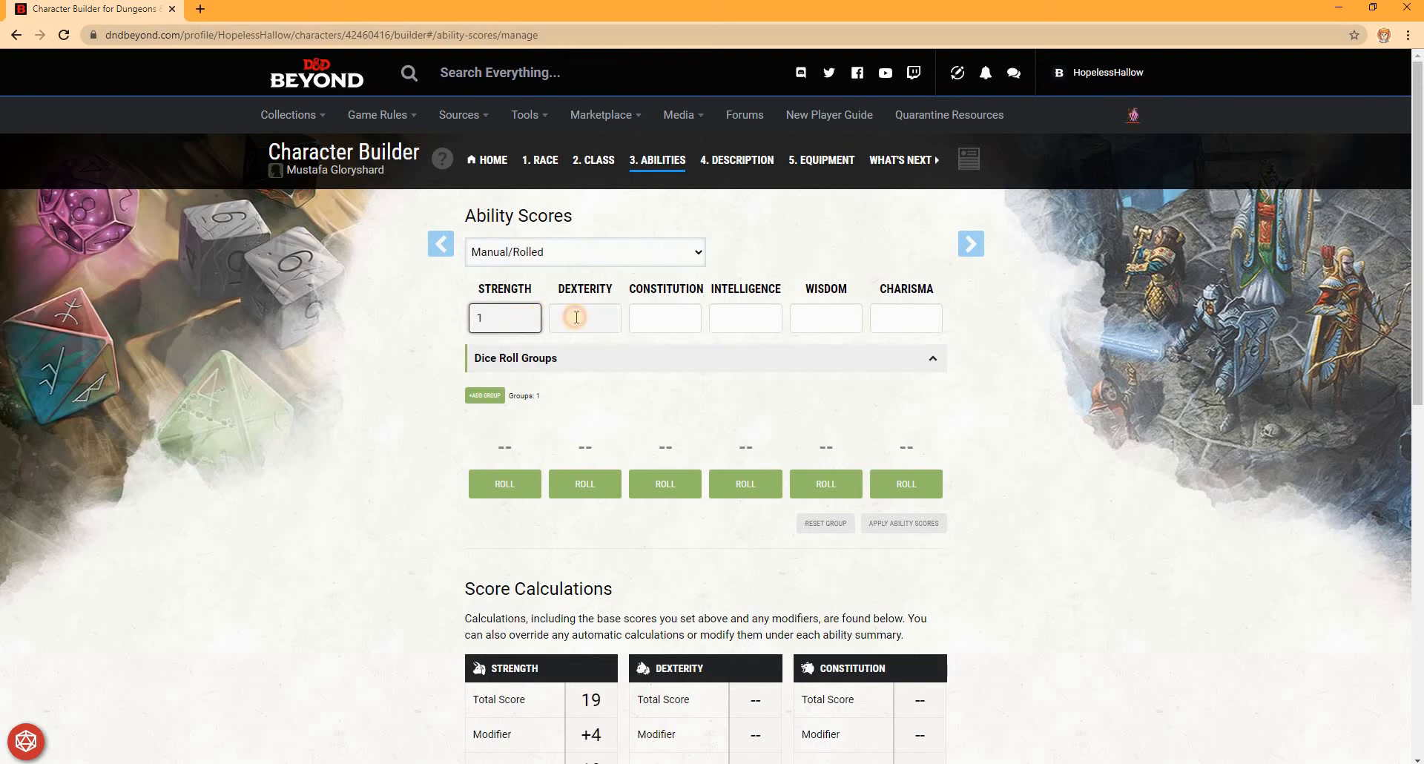
pyautogui.click(576, 318)
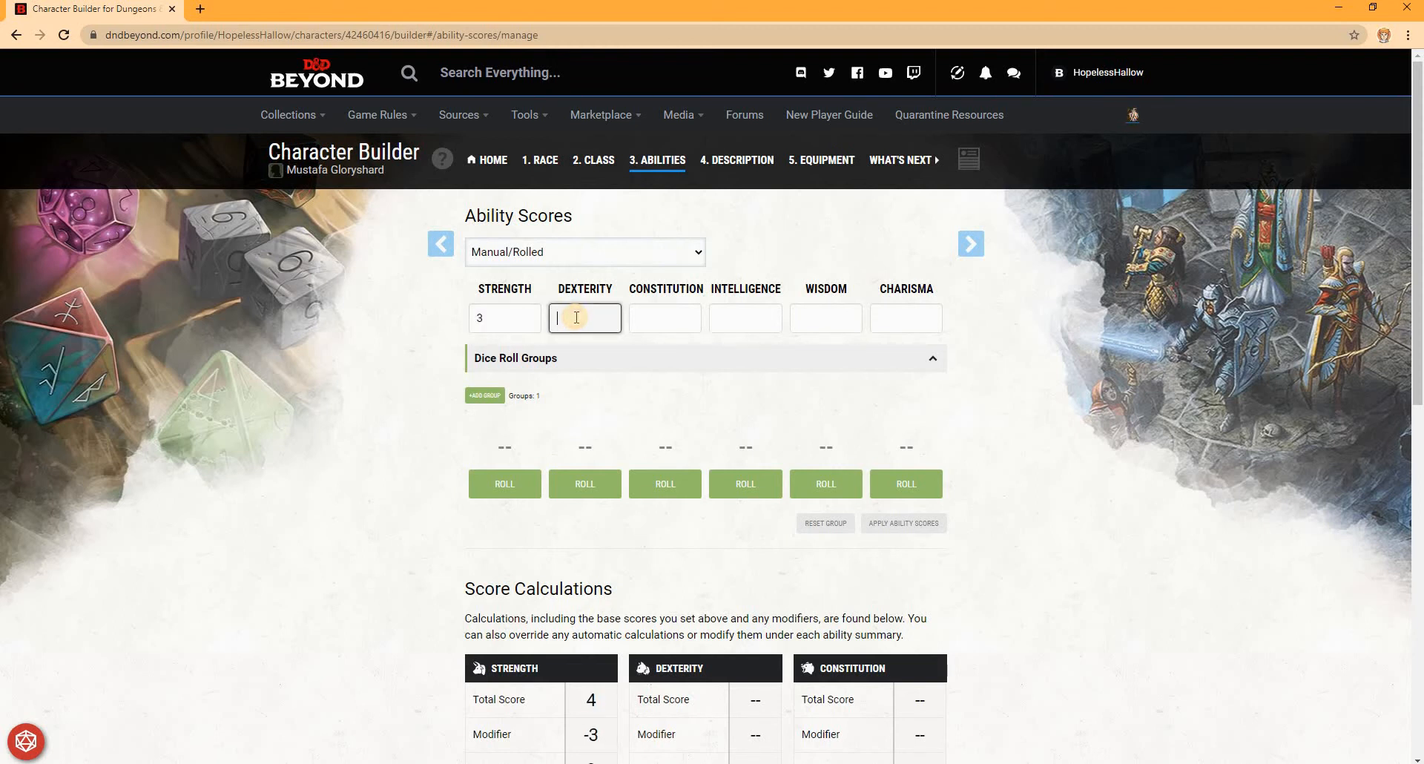
pyautogui.click(523, 318)
pyautogui.press('BackSpace')
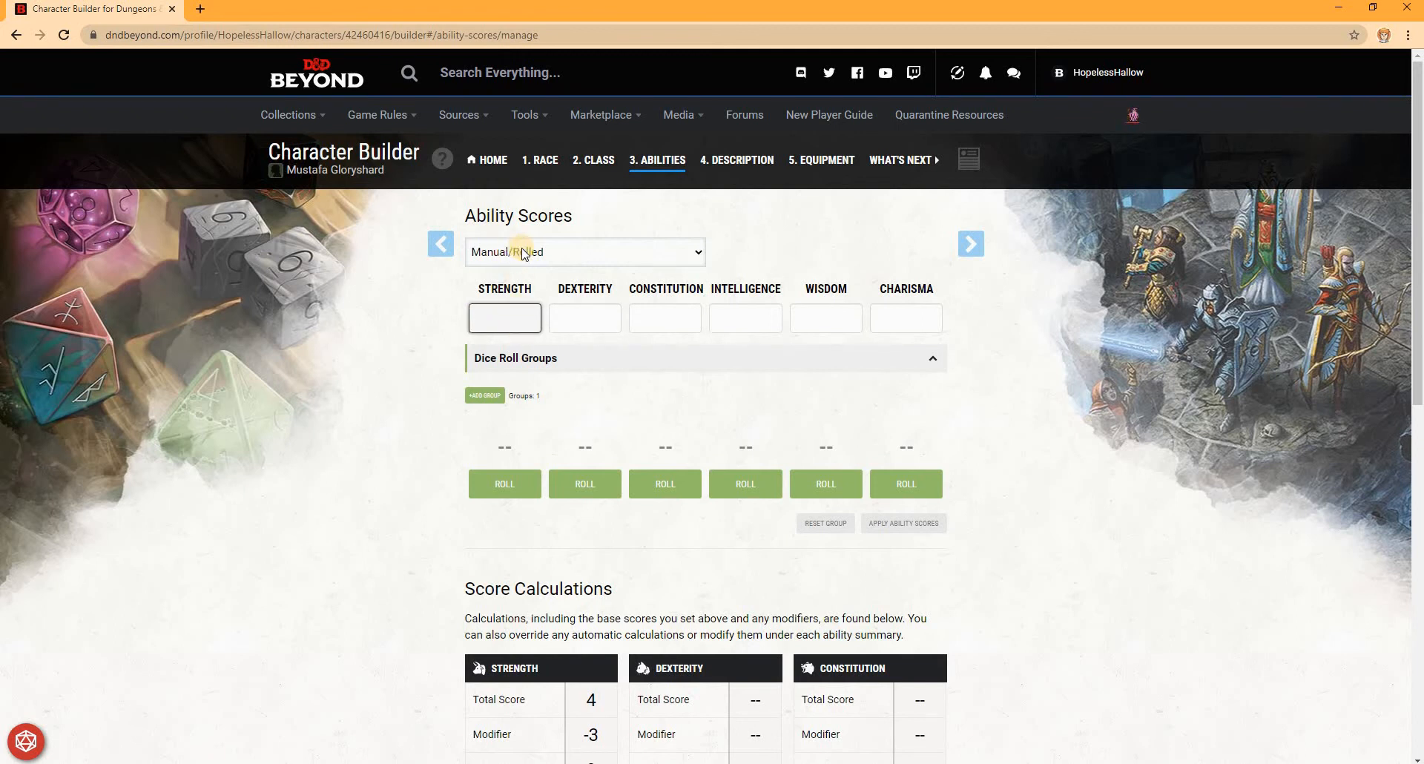
# Try 18 as the base score for Strength, Dexterity and Constitution
pyautogui.click(398, 349)
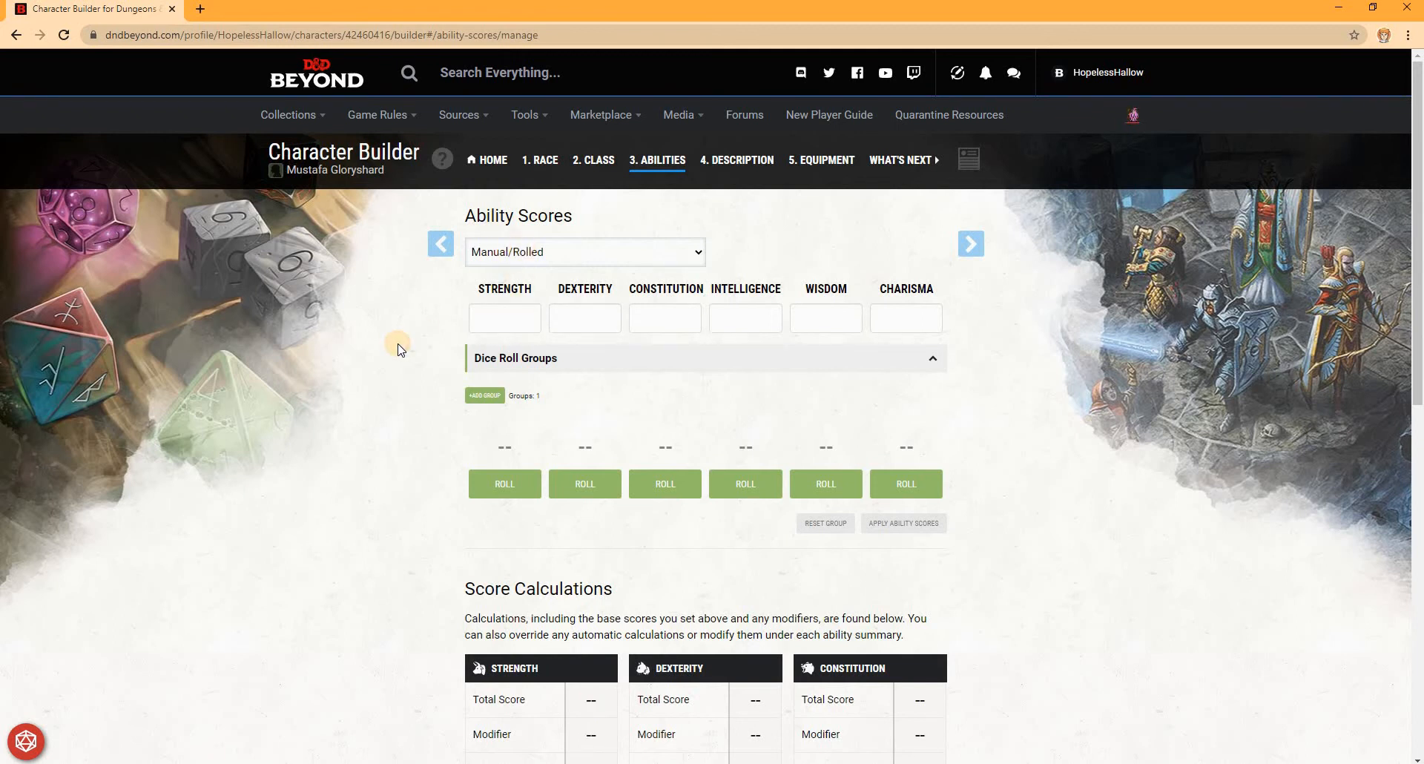
pyautogui.click(523, 319)
pyautogui.write('18')
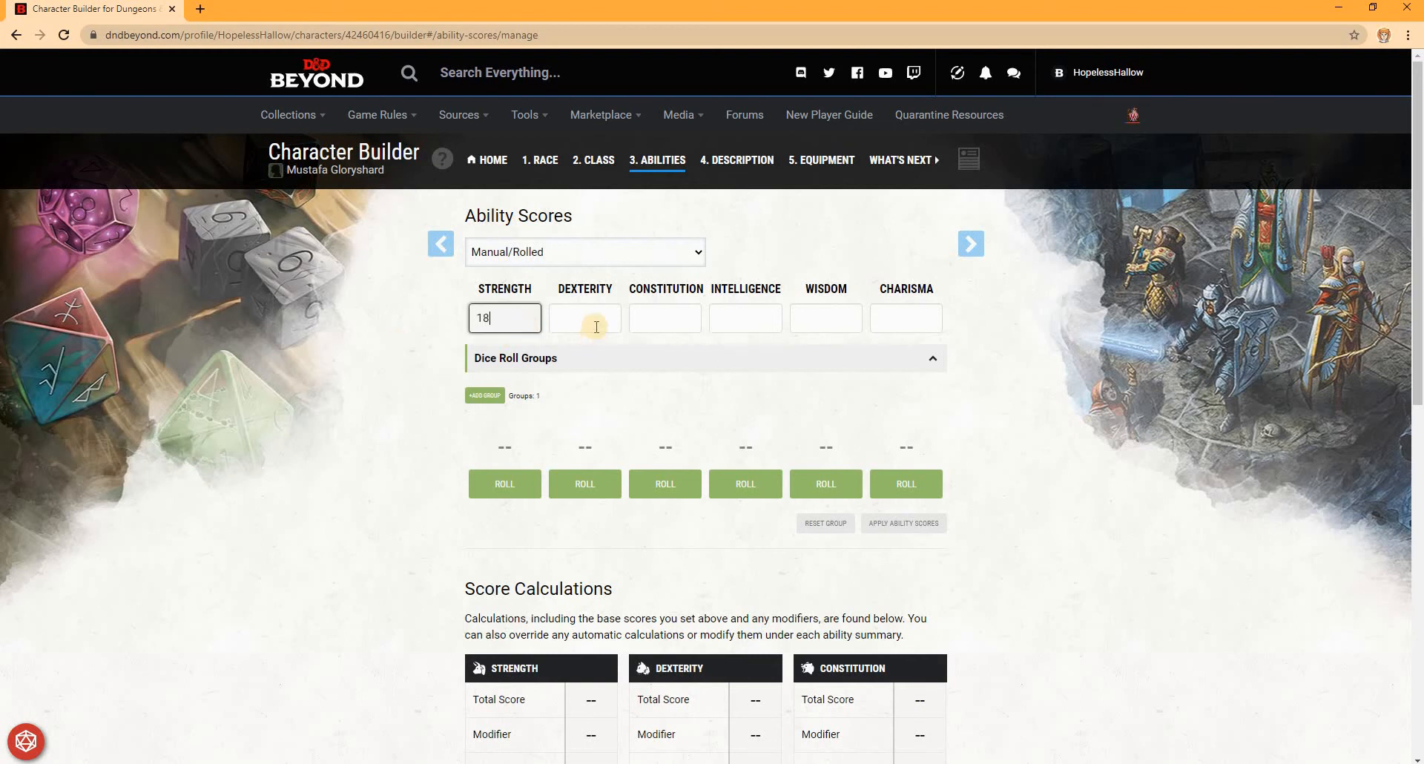
pyautogui.click(596, 326)
pyautogui.write('18')
pyautogui.click(680, 320)
pyautogui.write('1')
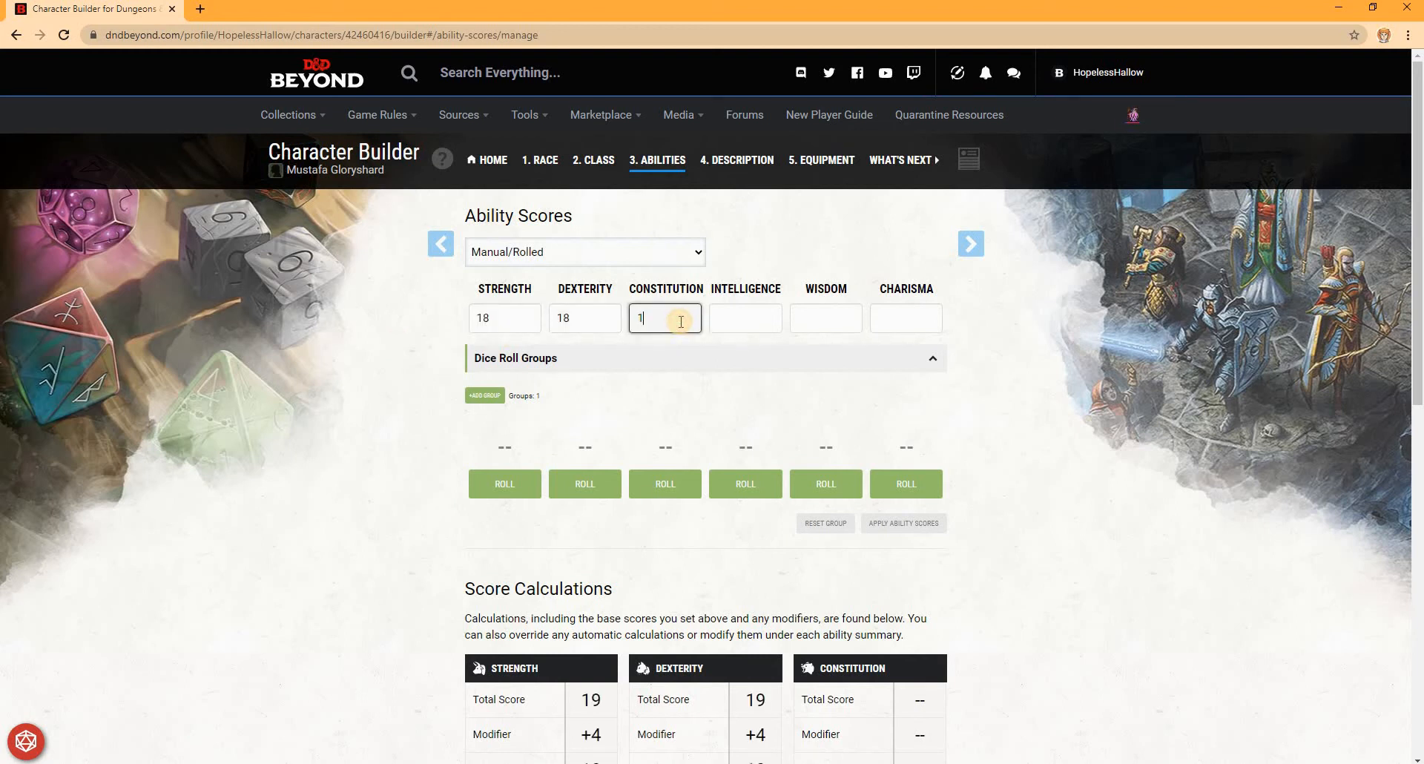
pyautogui.write('8')
pyautogui.click(382, 375)
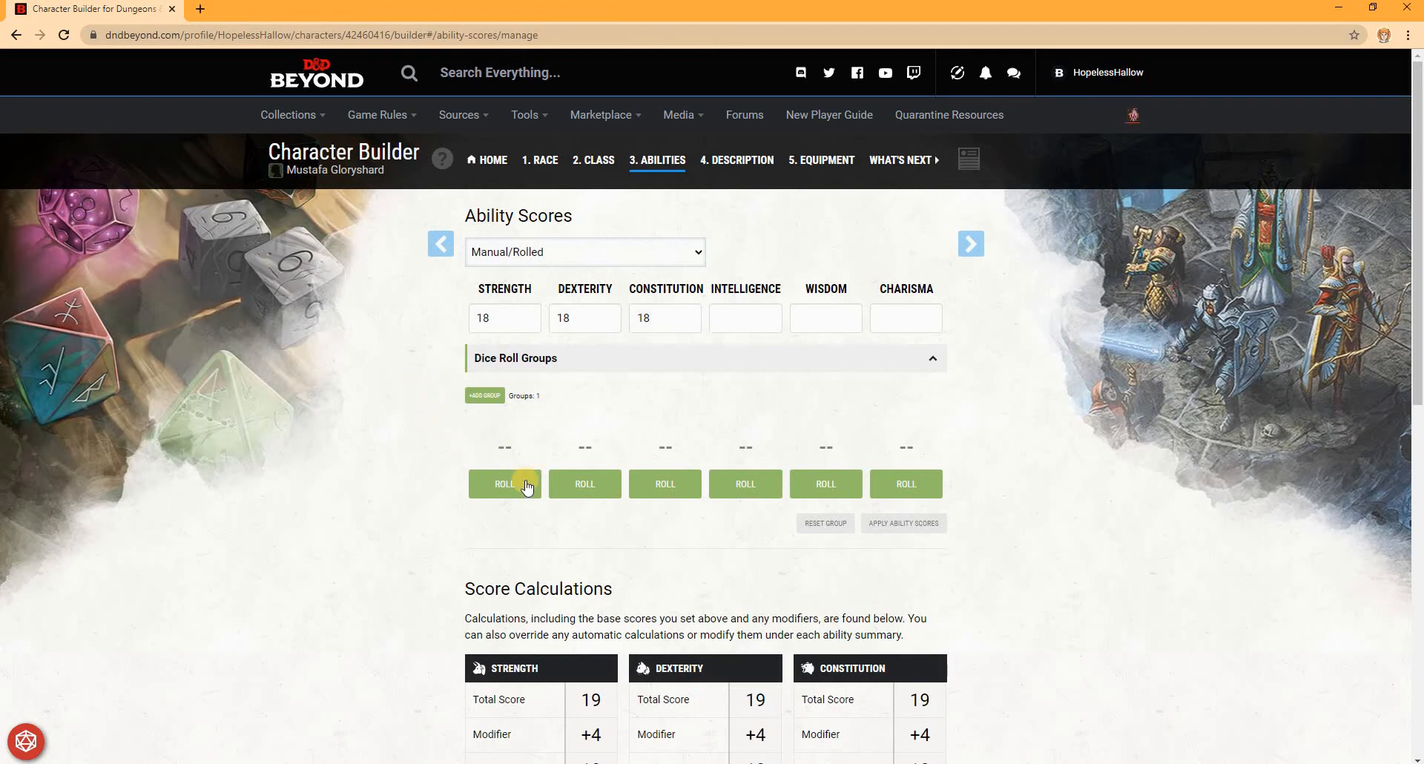
# View the dice types available in the dice roller and close it again
pyautogui.click(26, 742)
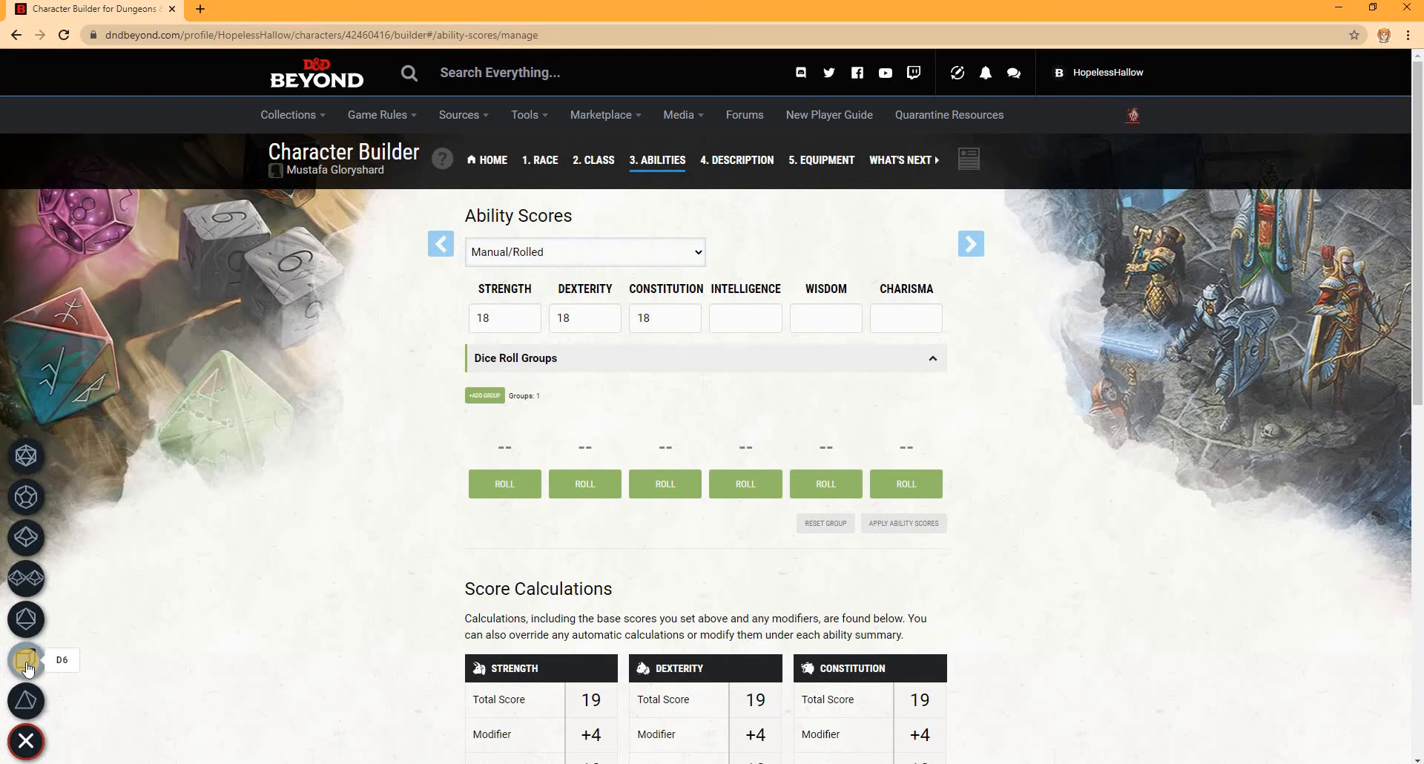
pyautogui.click(273, 606)
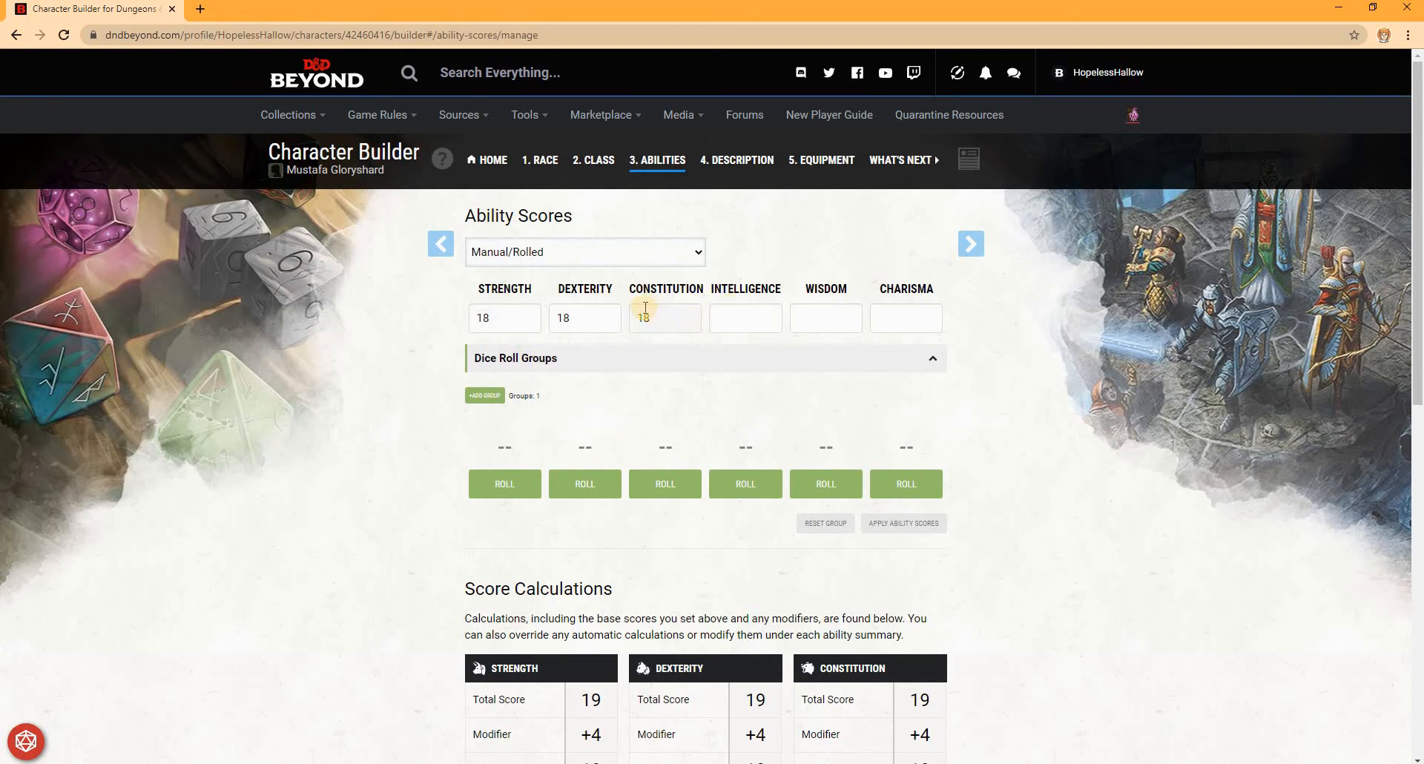
# Change the manual Strength, Dexterity and Constitution scores to 12 each
pyautogui.click(518, 328)
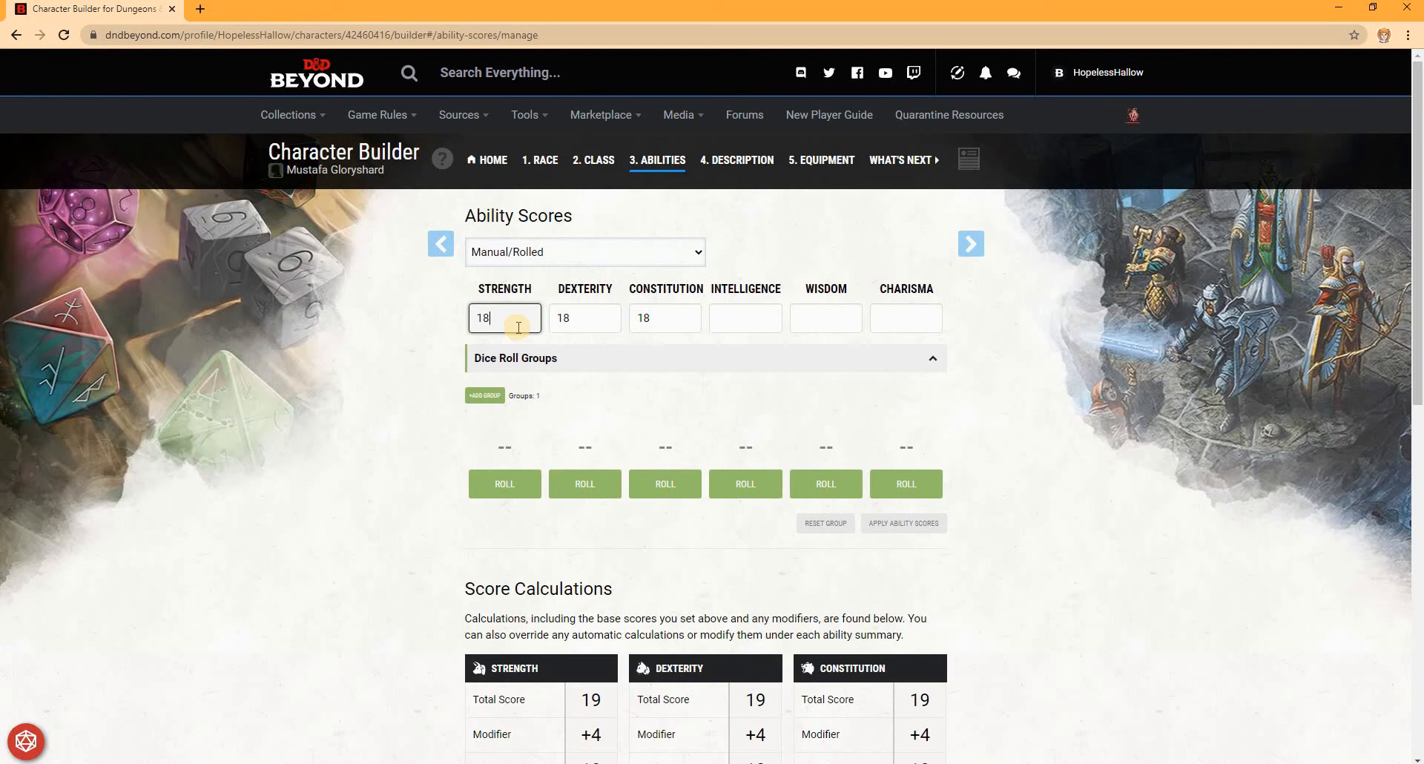
pyautogui.write('2')
pyautogui.click(593, 319)
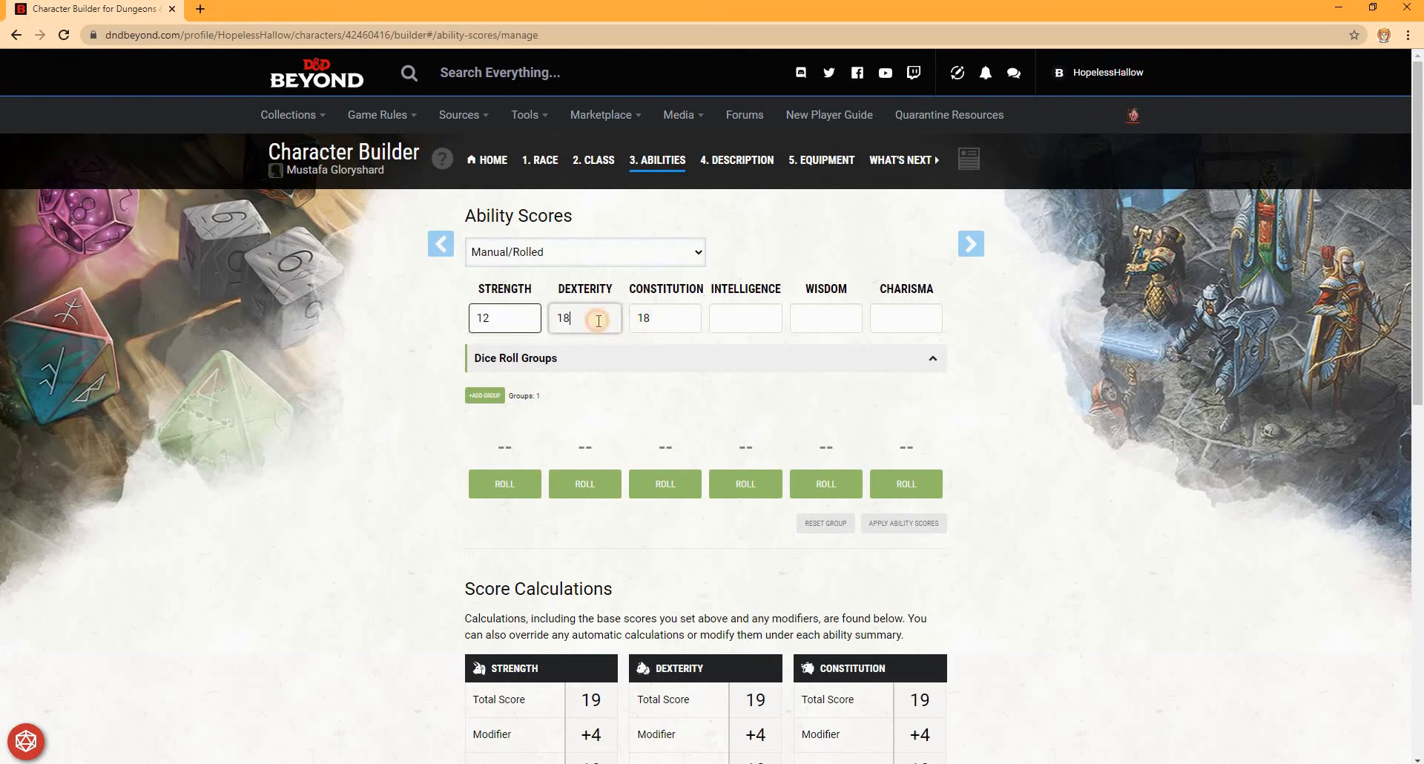
pyautogui.press('BackSpace')
pyautogui.write('2')
pyautogui.click(663, 323)
pyautogui.press('BackSpace')
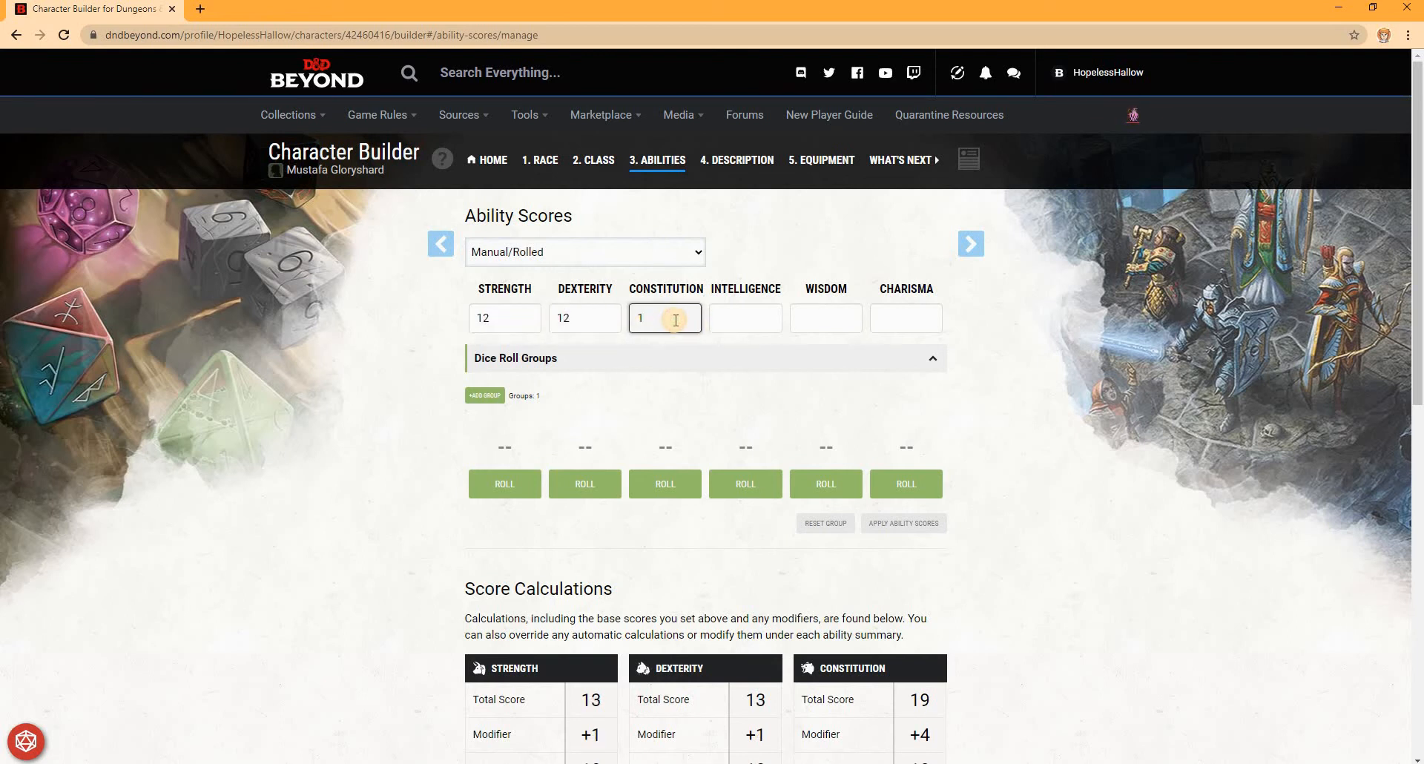
pyautogui.write('2')
# Enter 12 as the manual score for Intelligence, Wisdom and Charisma
pyautogui.click(735, 319)
pyautogui.write('12')
pyautogui.click(796, 322)
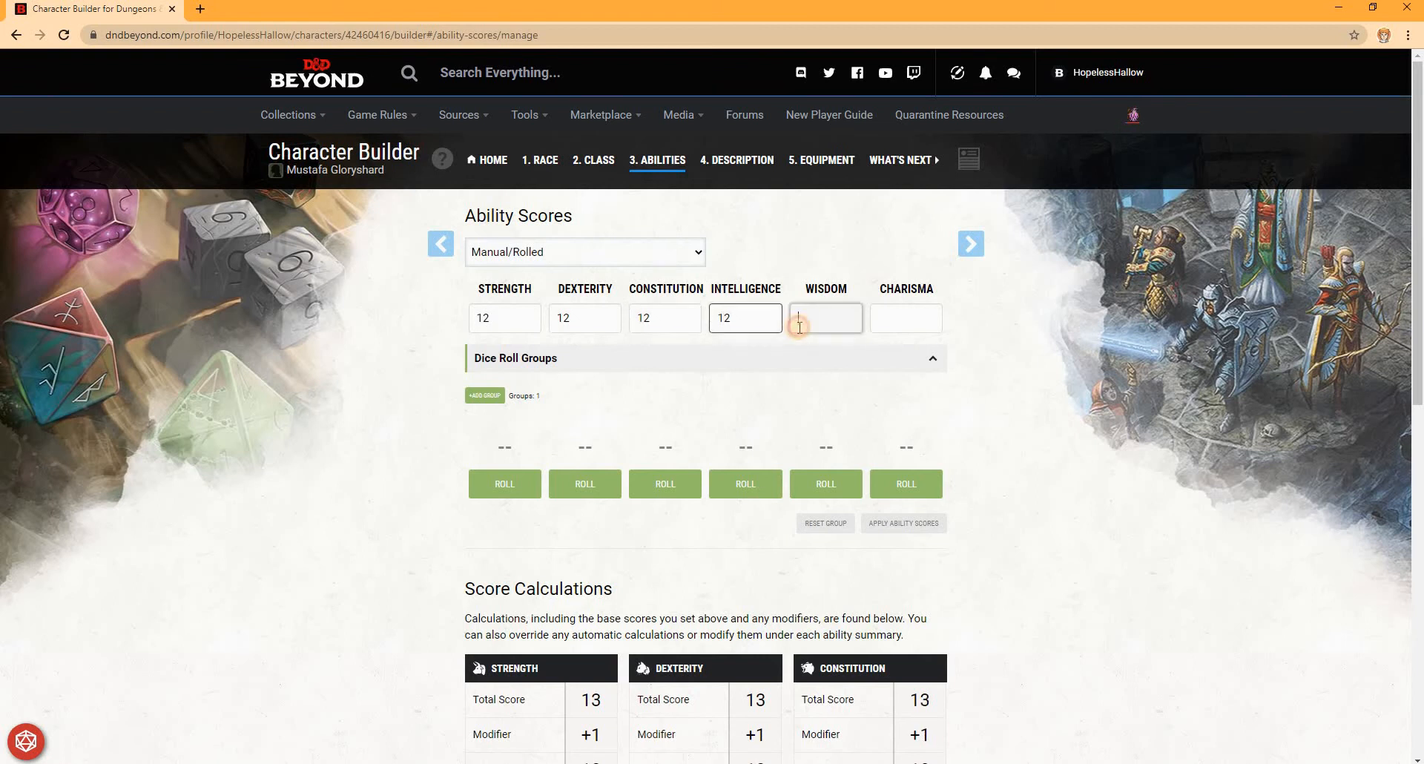
pyautogui.write('12')
pyautogui.click(899, 327)
pyautogui.write('12')
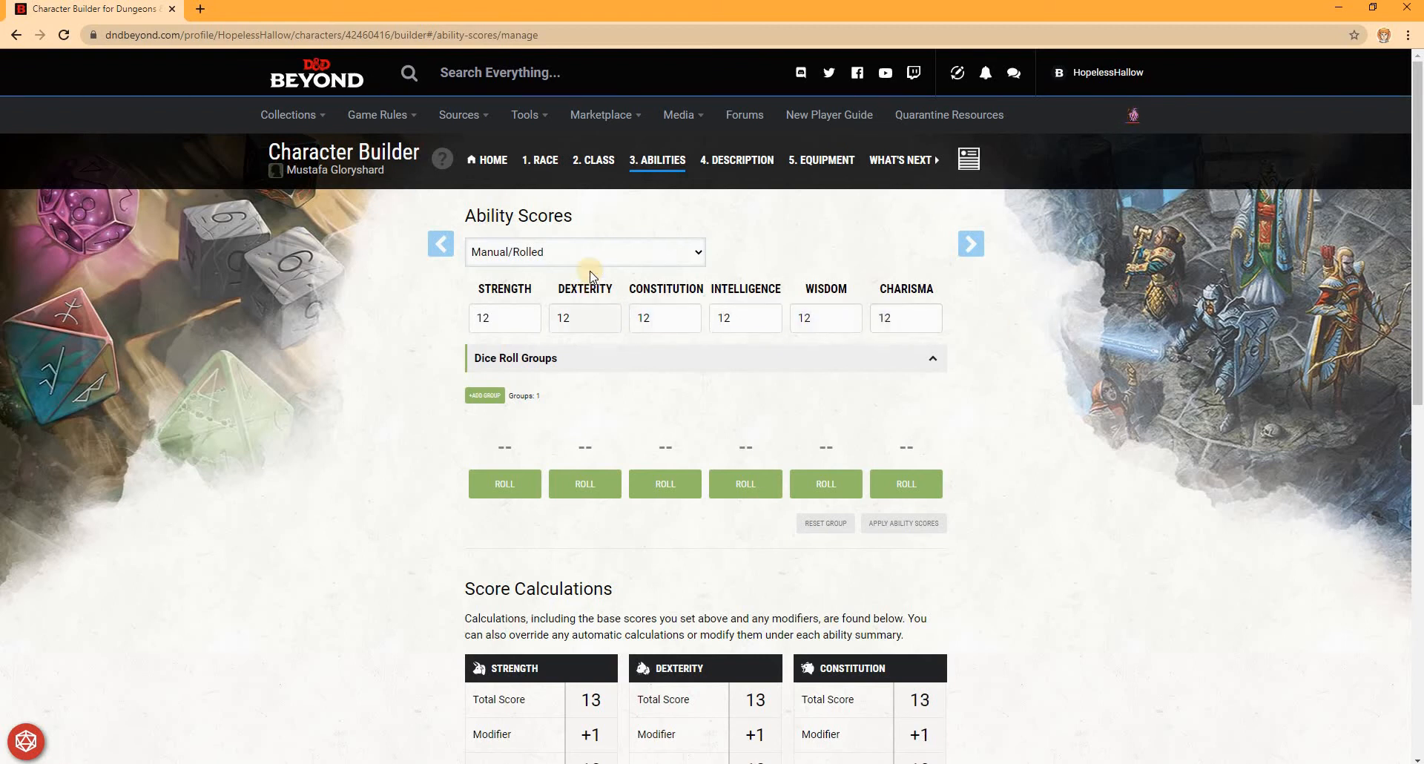
# Switch the generation method to Point Buy and try 15 for Strength and 9 for Dexterity
pyautogui.click(605, 252)
pyautogui.click(607, 316)
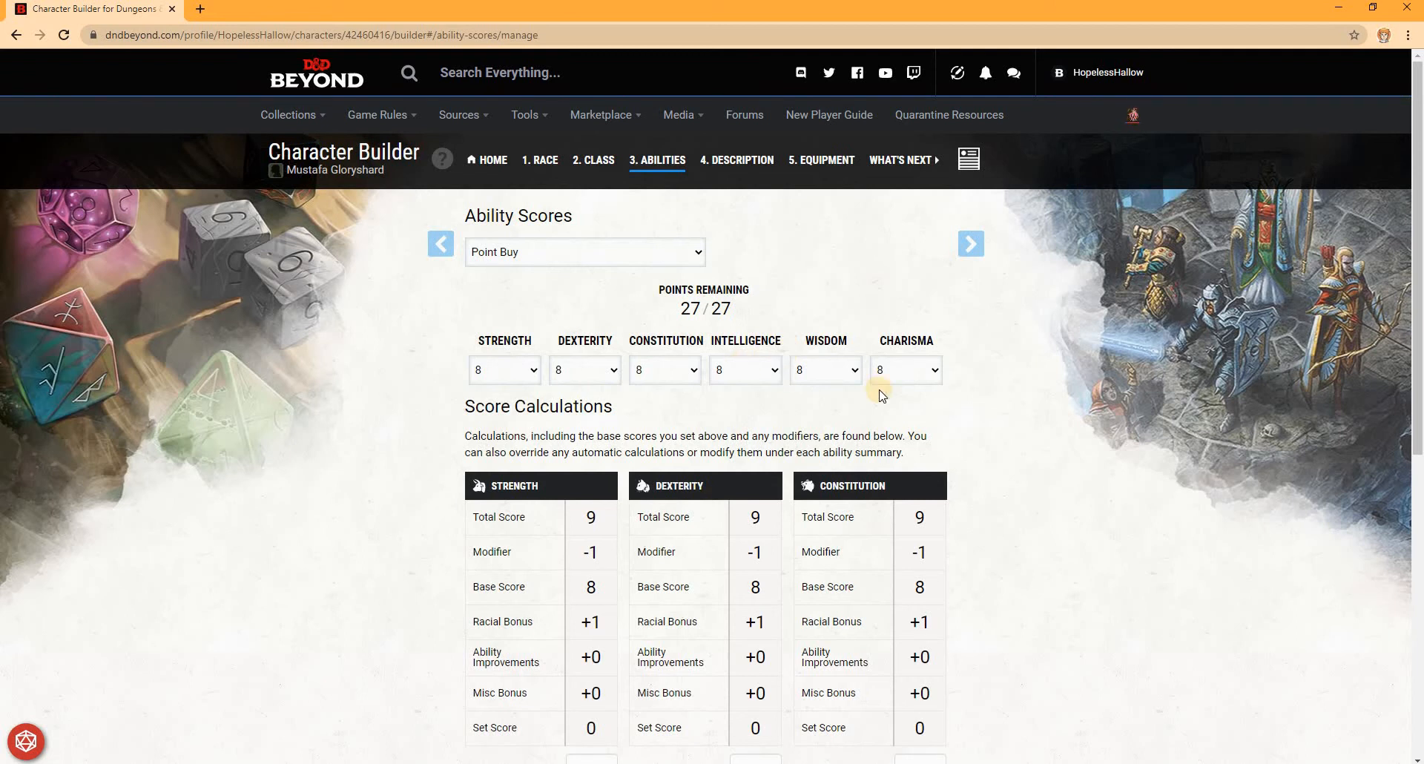
pyautogui.click(519, 370)
pyautogui.click(501, 491)
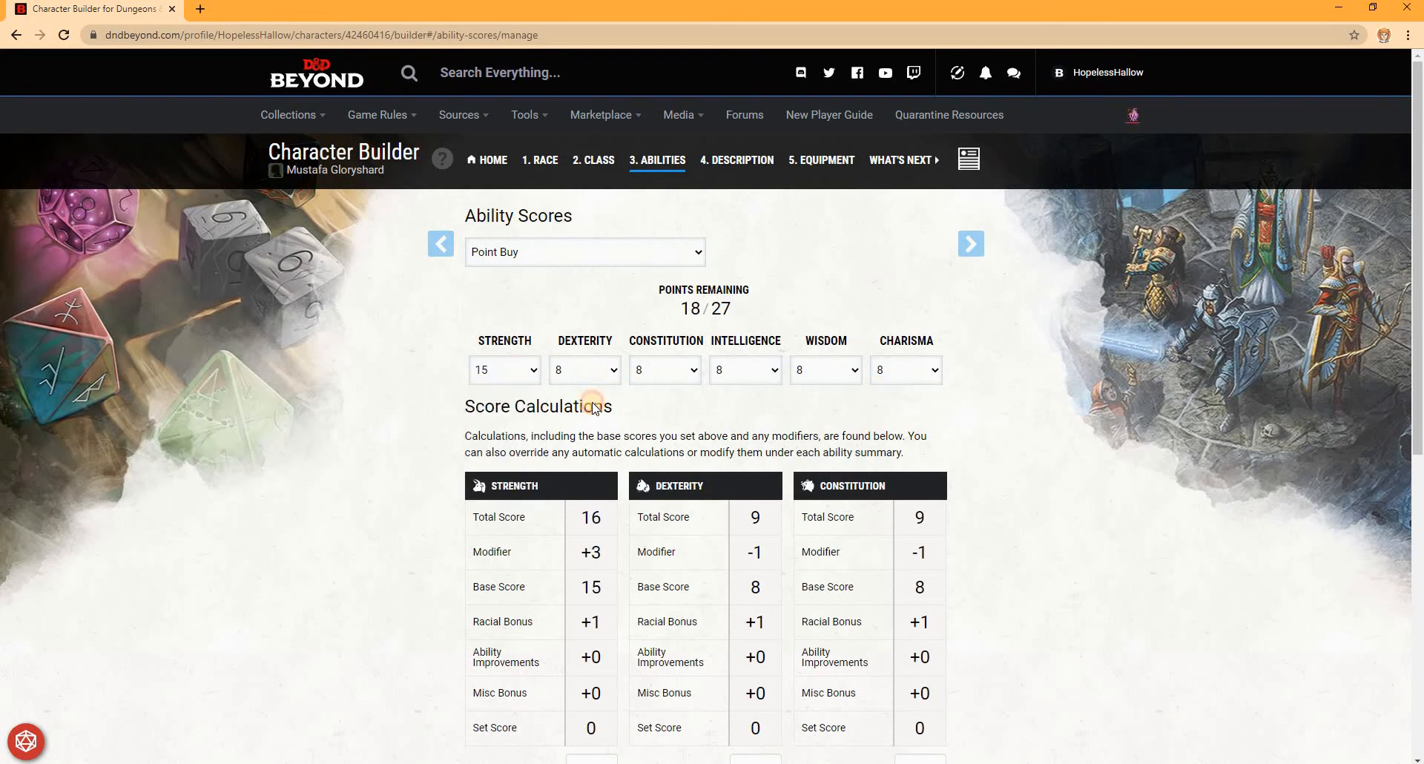
pyautogui.click(593, 371)
pyautogui.click(625, 403)
# Return the point-buy Strength and Dexterity scores to 8
pyautogui.click(485, 376)
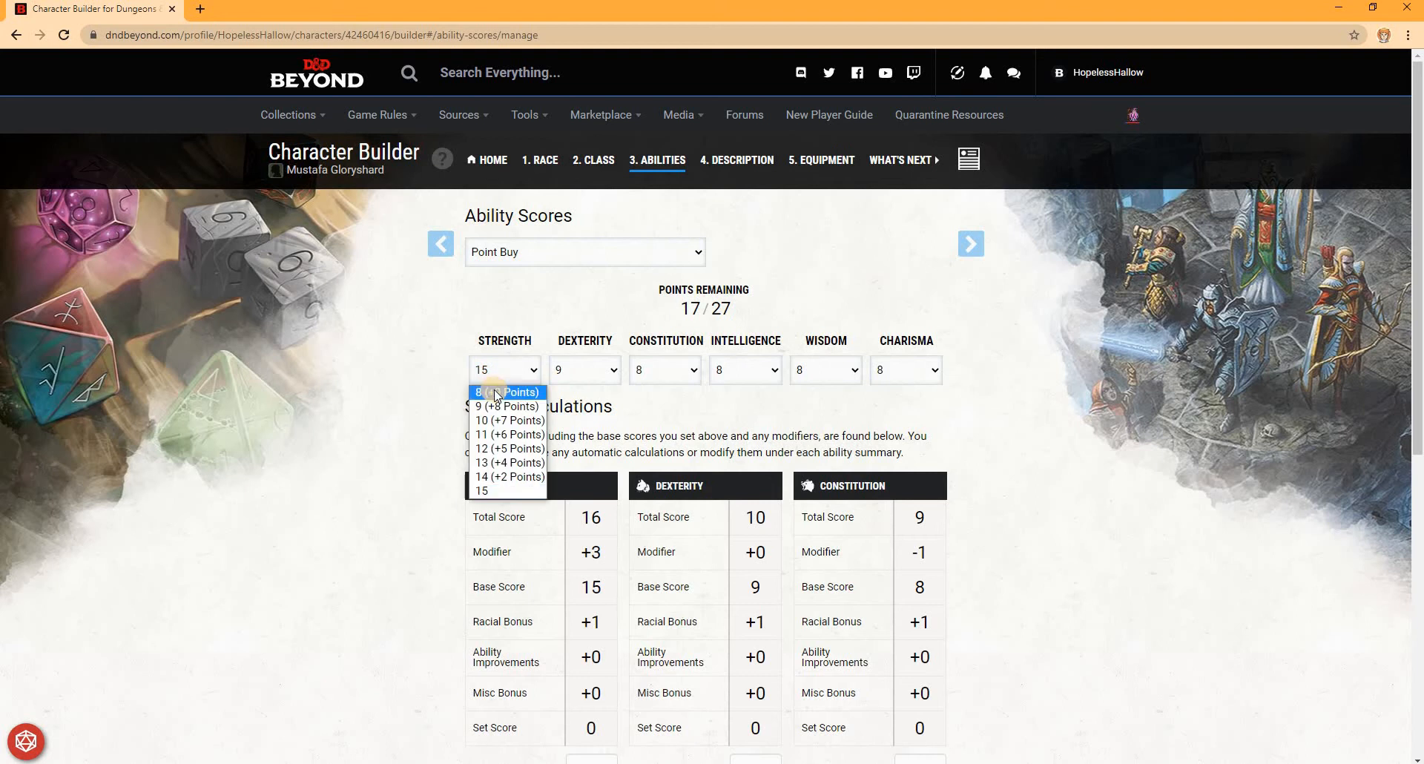
pyautogui.click(511, 391)
pyautogui.click(585, 369)
pyautogui.click(571, 391)
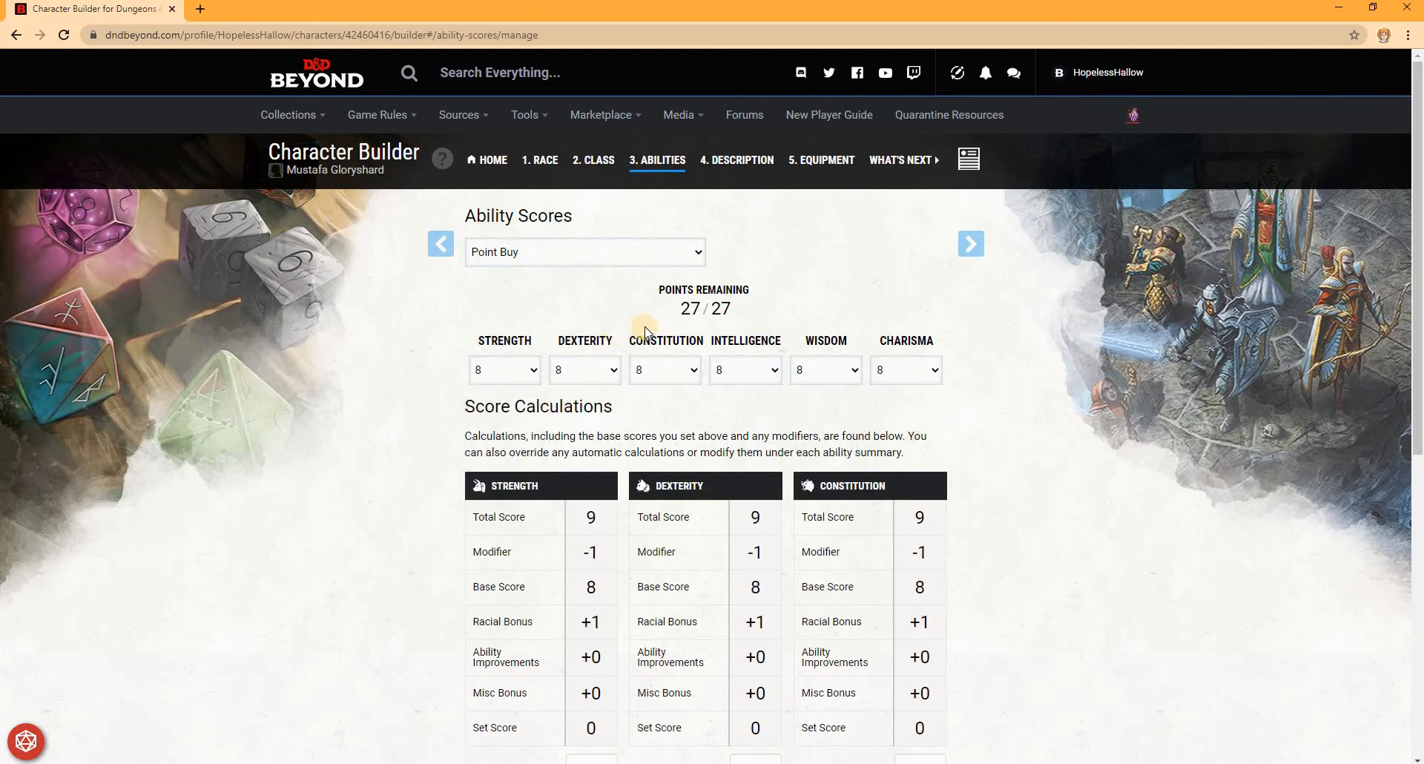
# Examine the remaining point-buy points and the point cost of each Strength score without changing anything
pyautogui.moveTo(685, 313); pyautogui.dragTo(499, 370)
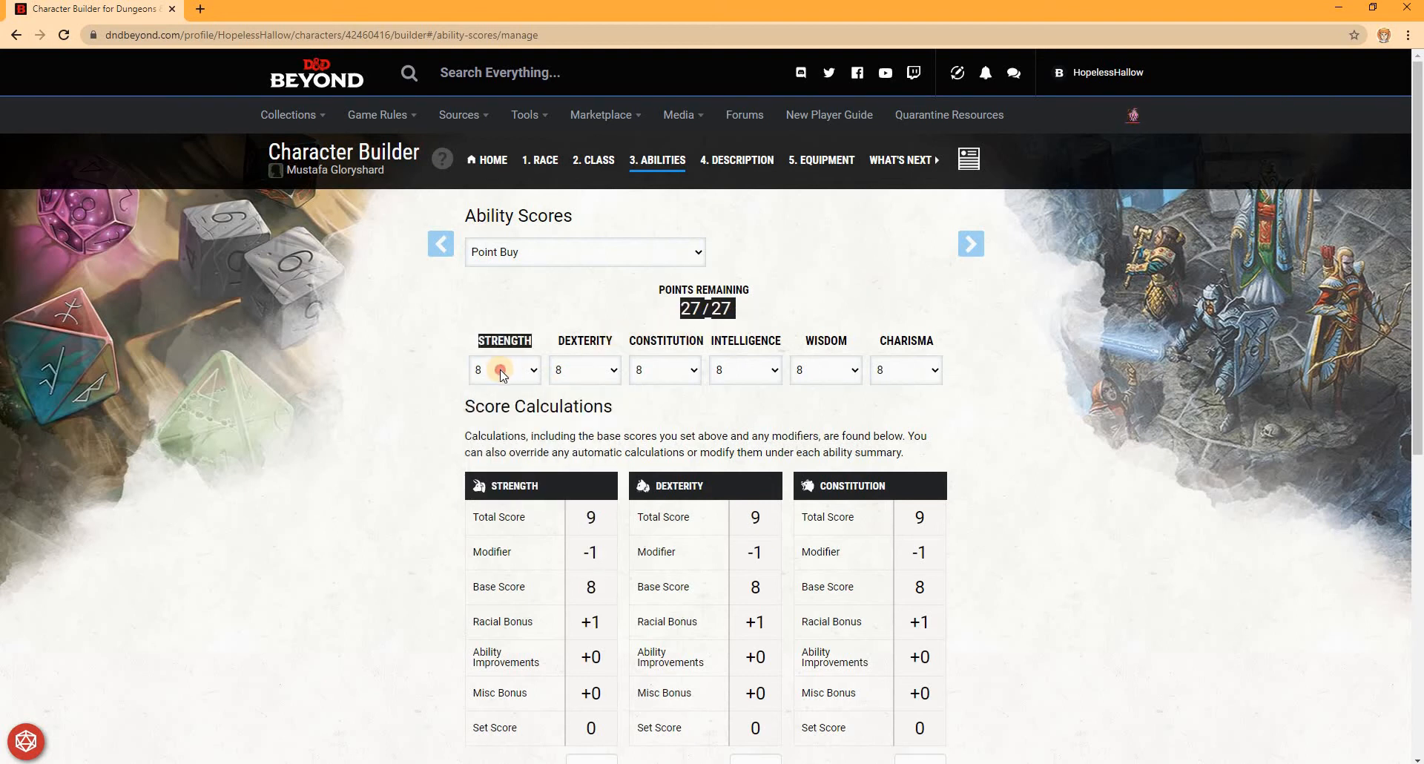
pyautogui.click(502, 370)
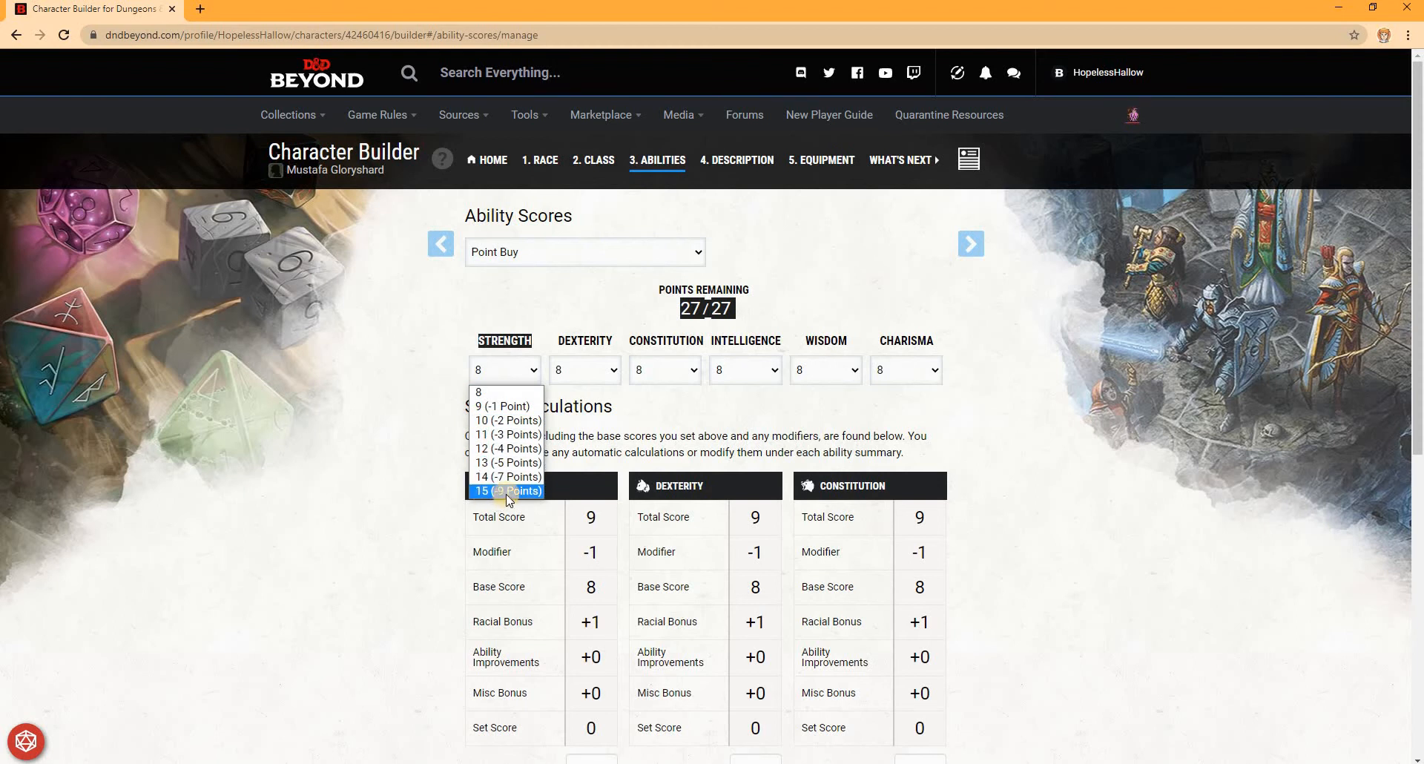
pyautogui.click(656, 447)
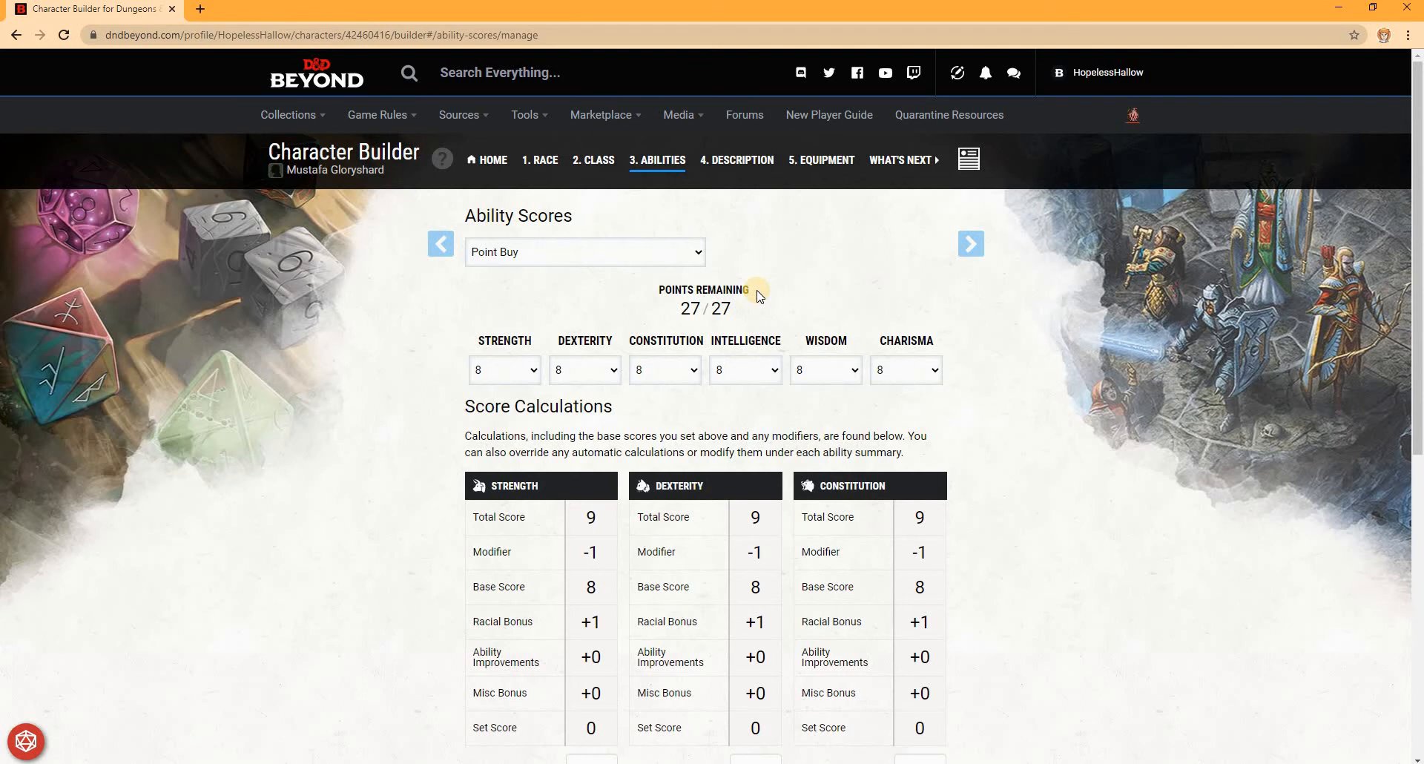
# Set the ability score generation method back to Manual/Rolled
pyautogui.click(617, 252)
pyautogui.click(612, 310)
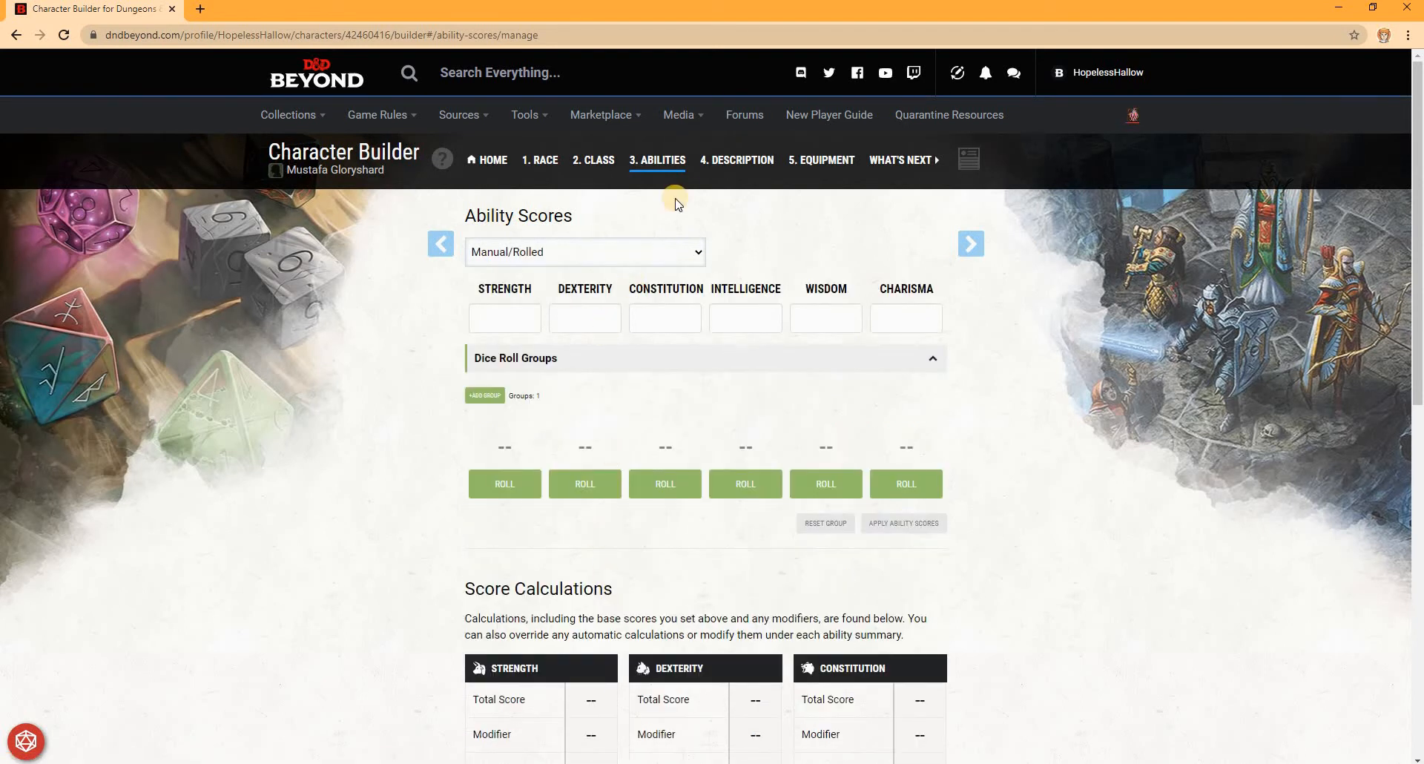
# Open the character's description section and look through the available backgrounds, keeping Criminal / Spy
pyautogui.click(728, 163)
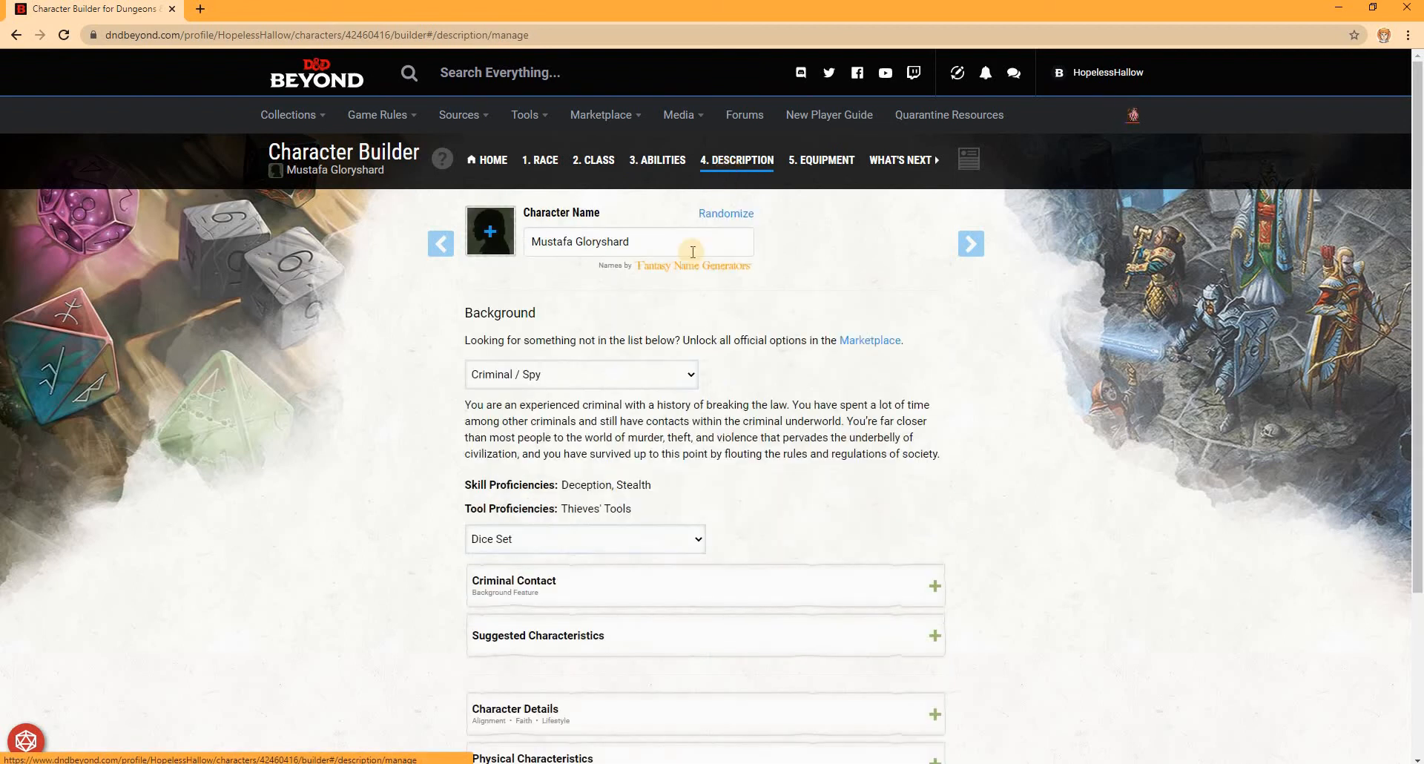
pyautogui.click(536, 374)
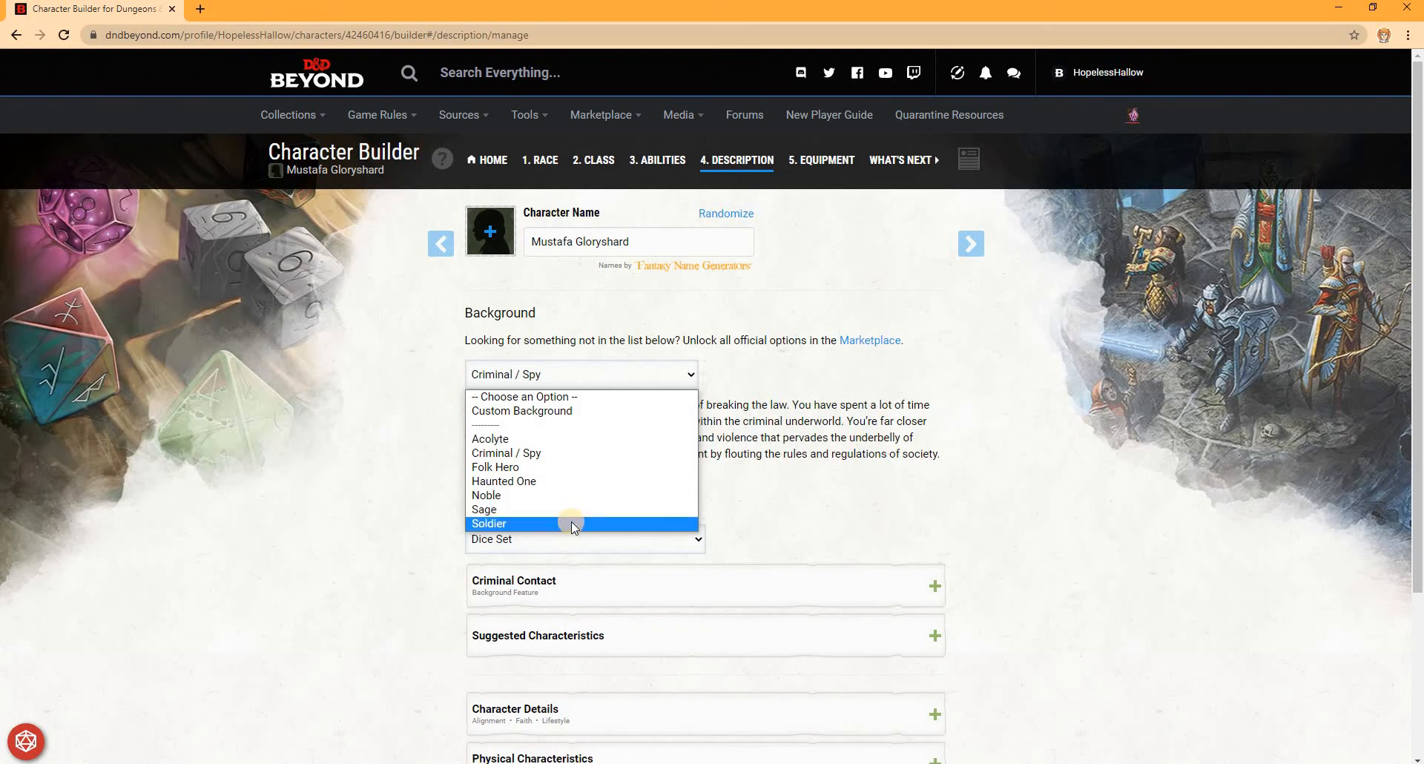
pyautogui.click(363, 527)
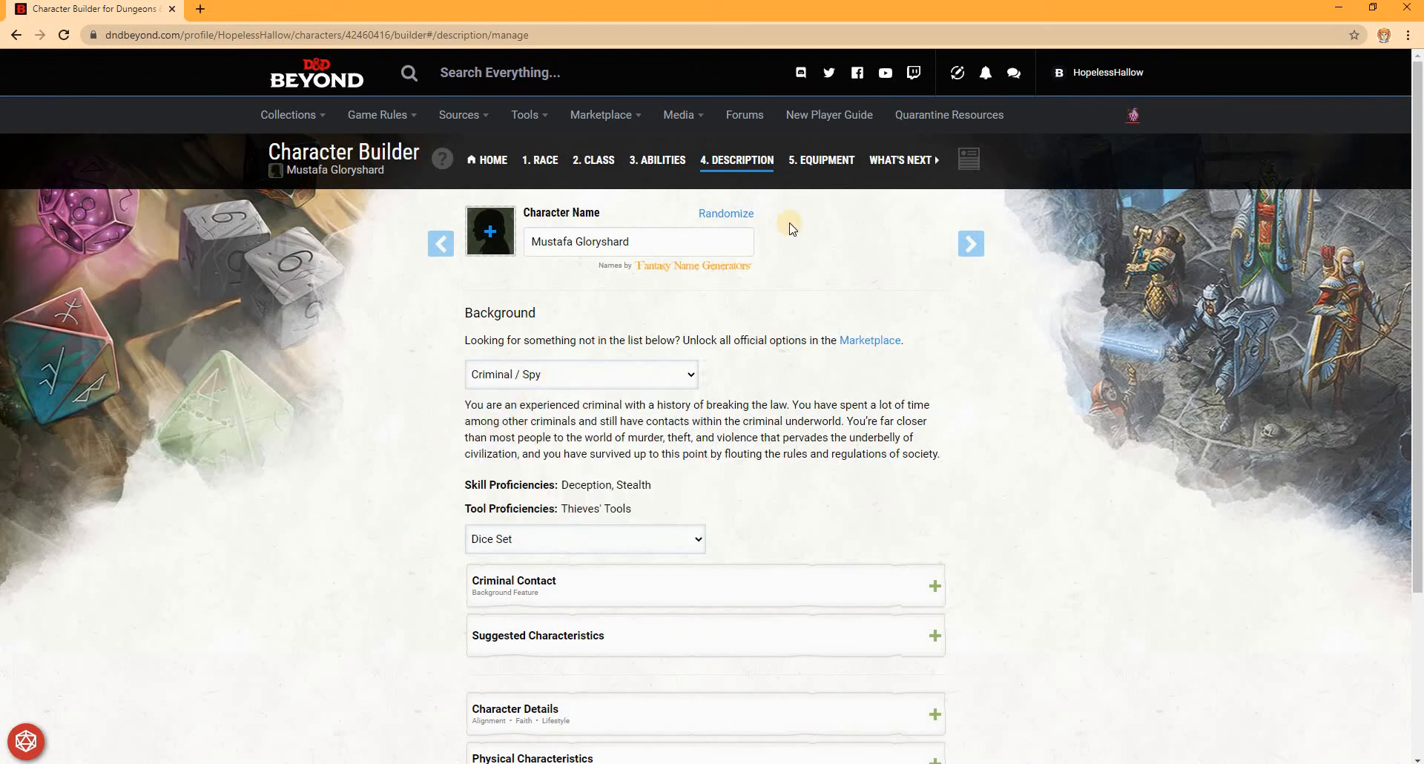
# In the equipment section, choose starting equipment rather than gold and take a Glaive as the martial melee weapon
pyautogui.click(811, 166)
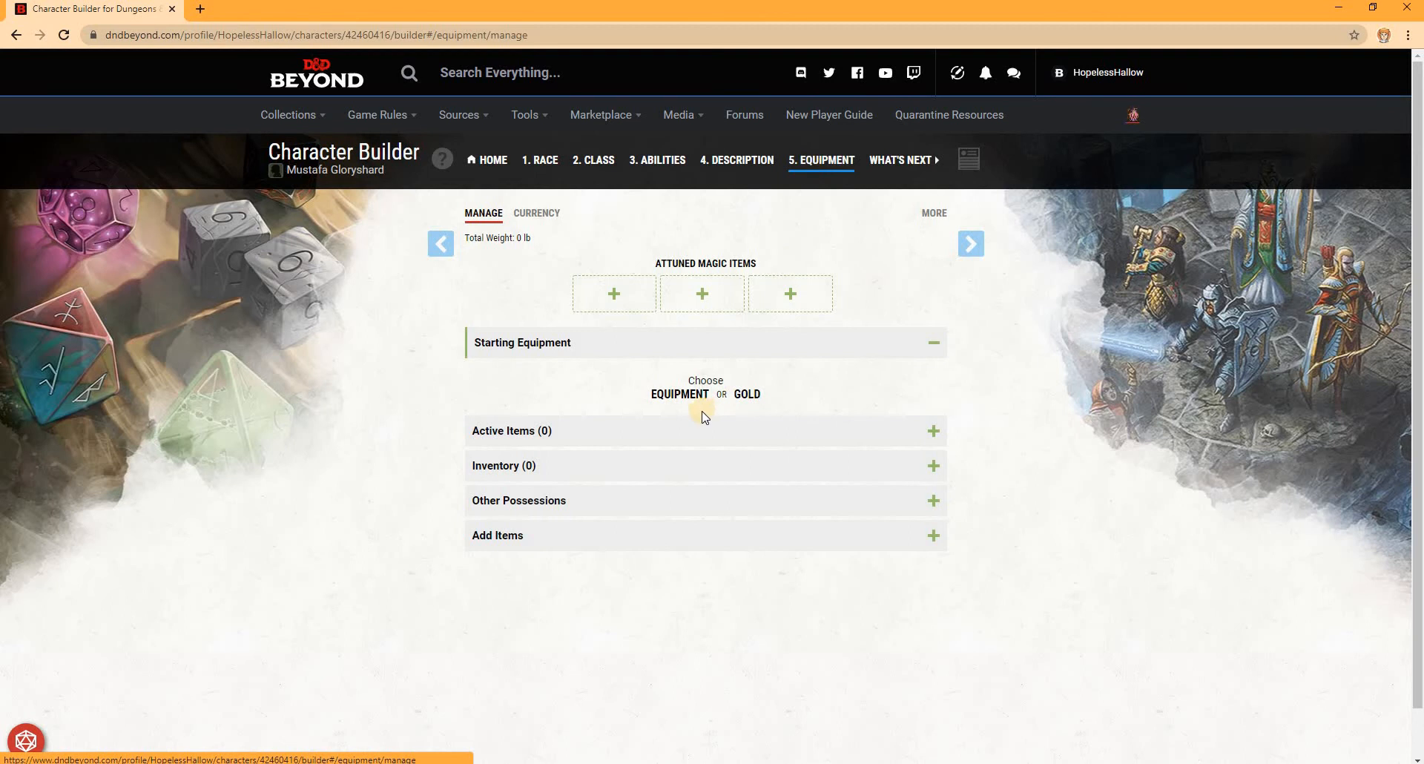
pyautogui.click(683, 397)
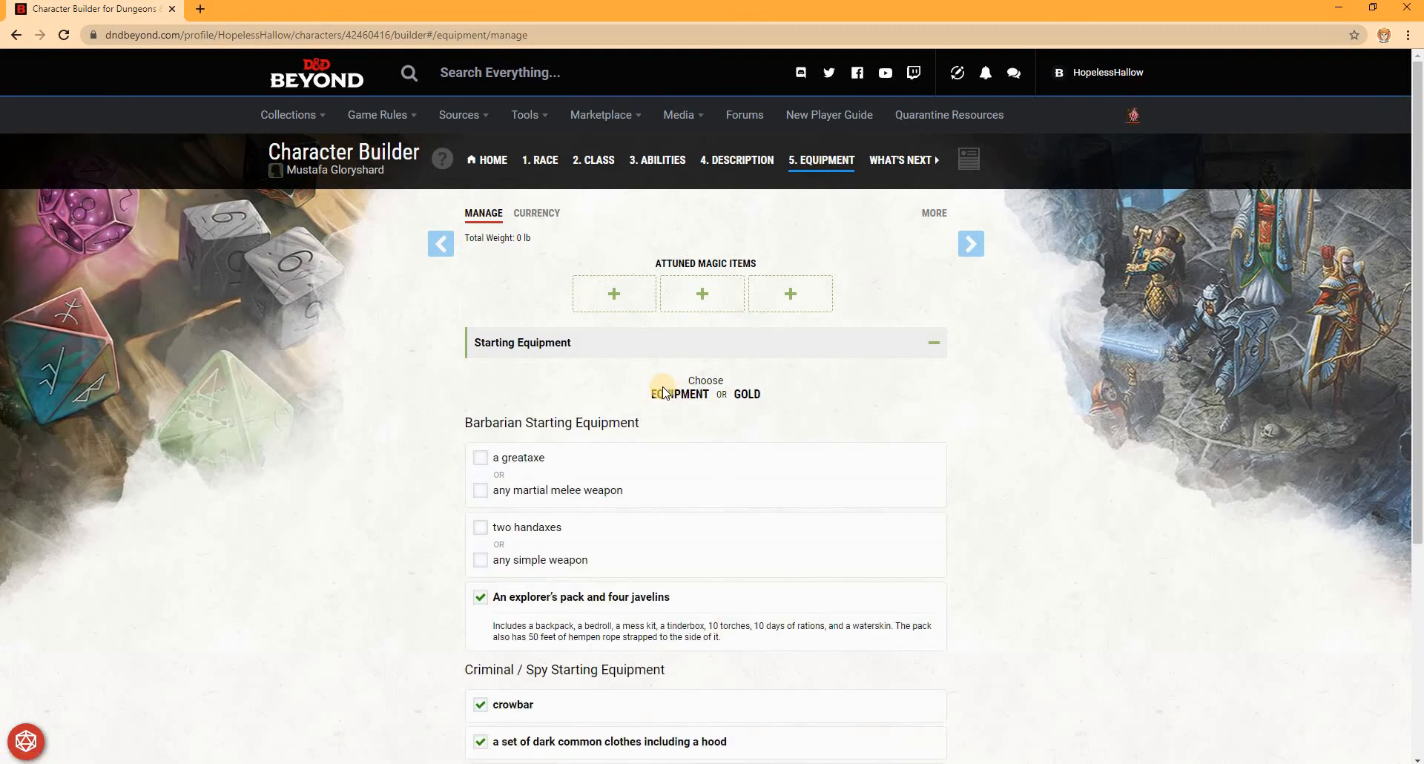
pyautogui.scroll(-1, 690, 387)
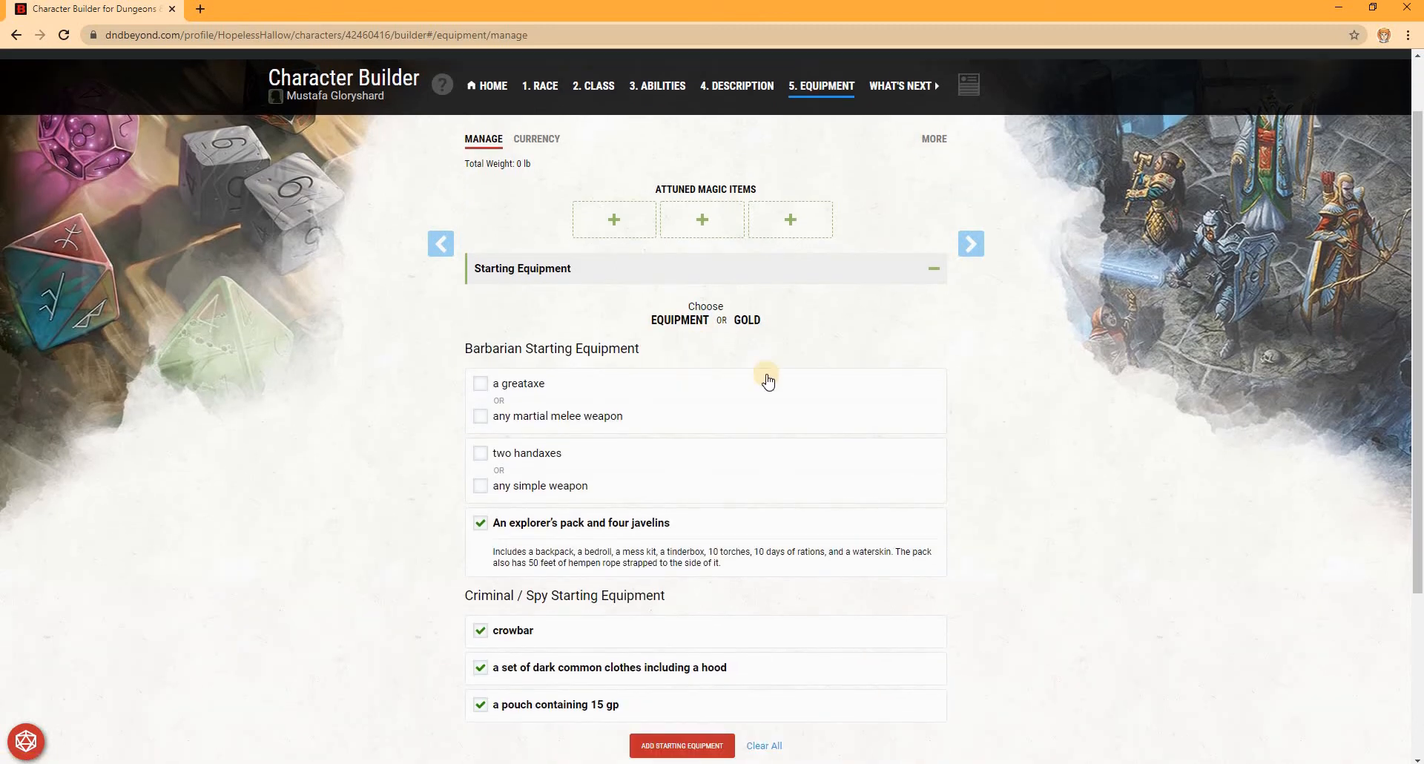
pyautogui.scroll(-1, 768, 380)
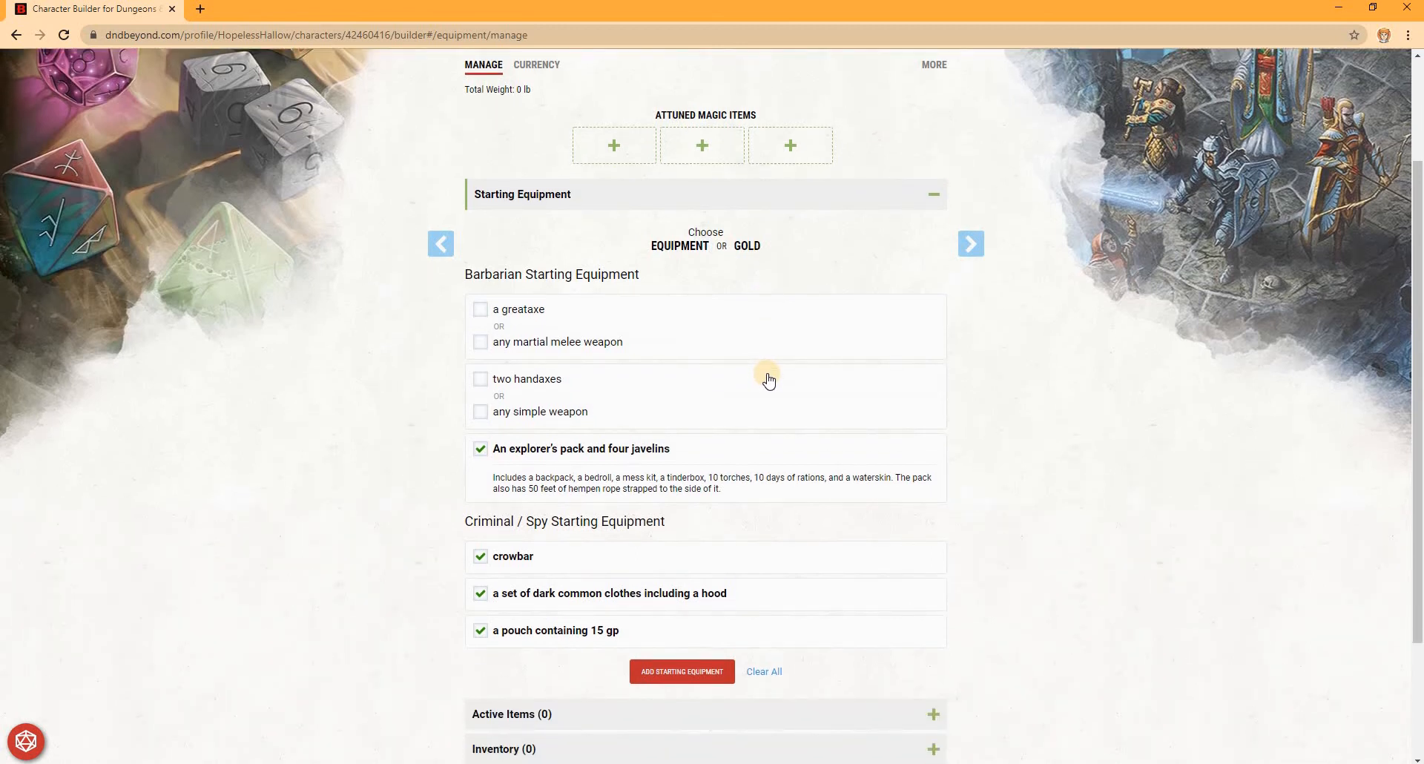
pyautogui.click(538, 355)
pyautogui.click(544, 369)
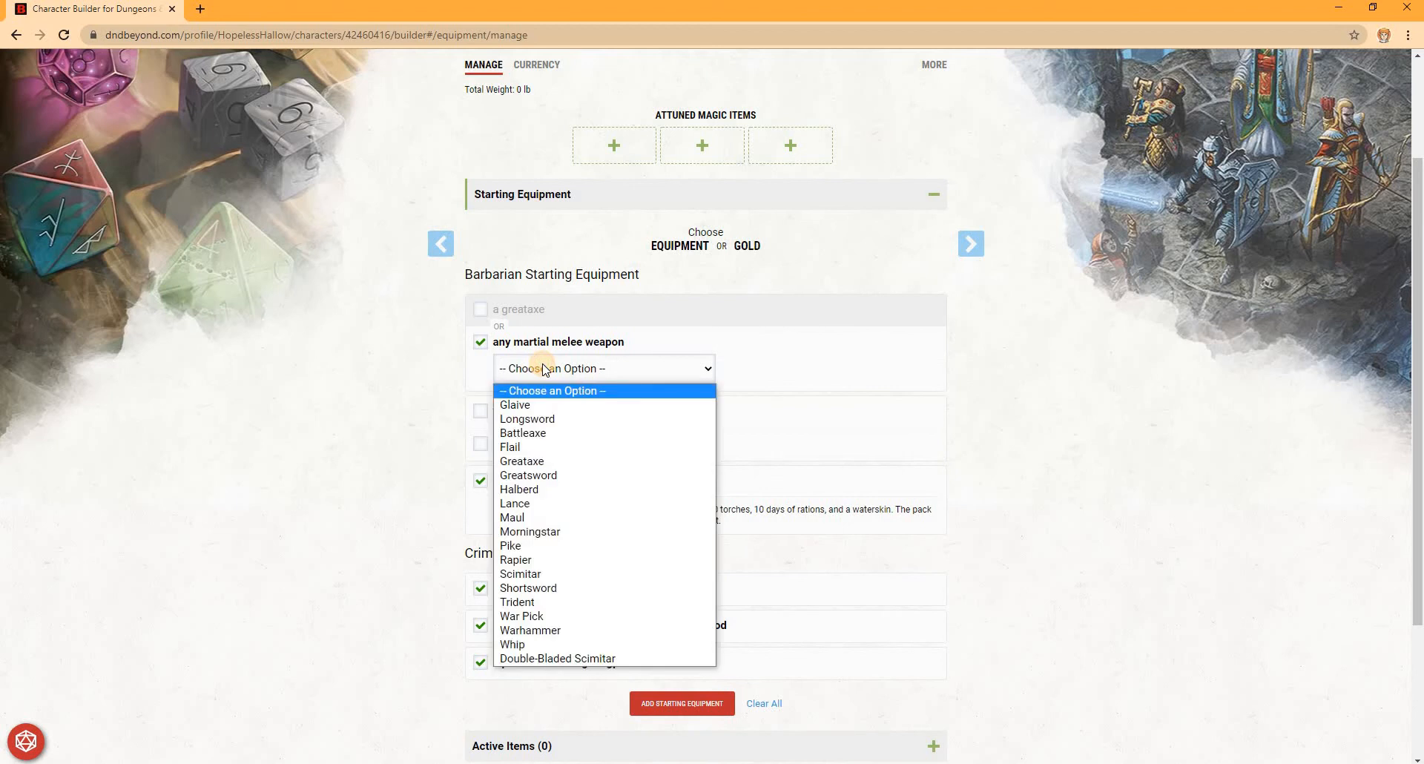
pyautogui.click(541, 406)
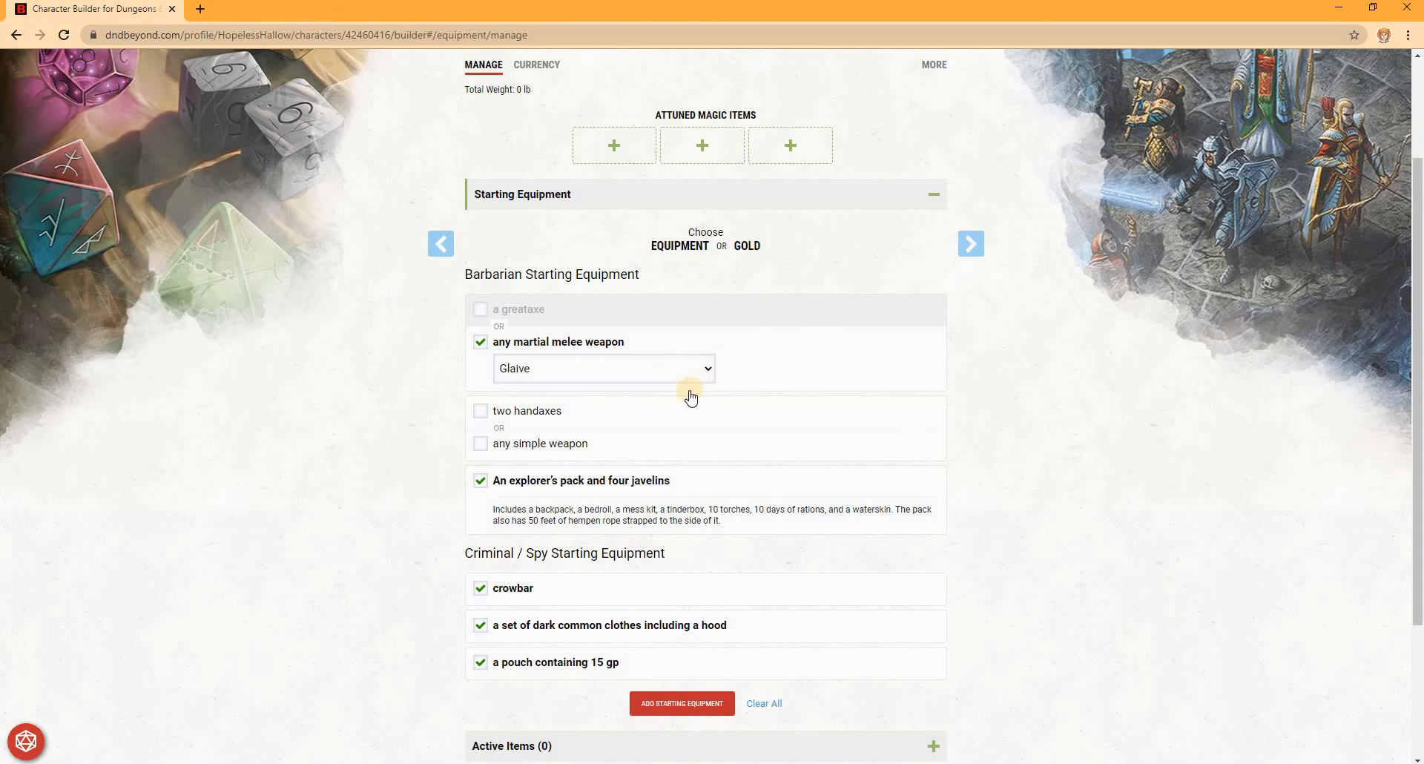
# Select two handaxes for the second Barbarian equipment choice after checking the list of simple weapons
pyautogui.scroll(-1, 653, 371)
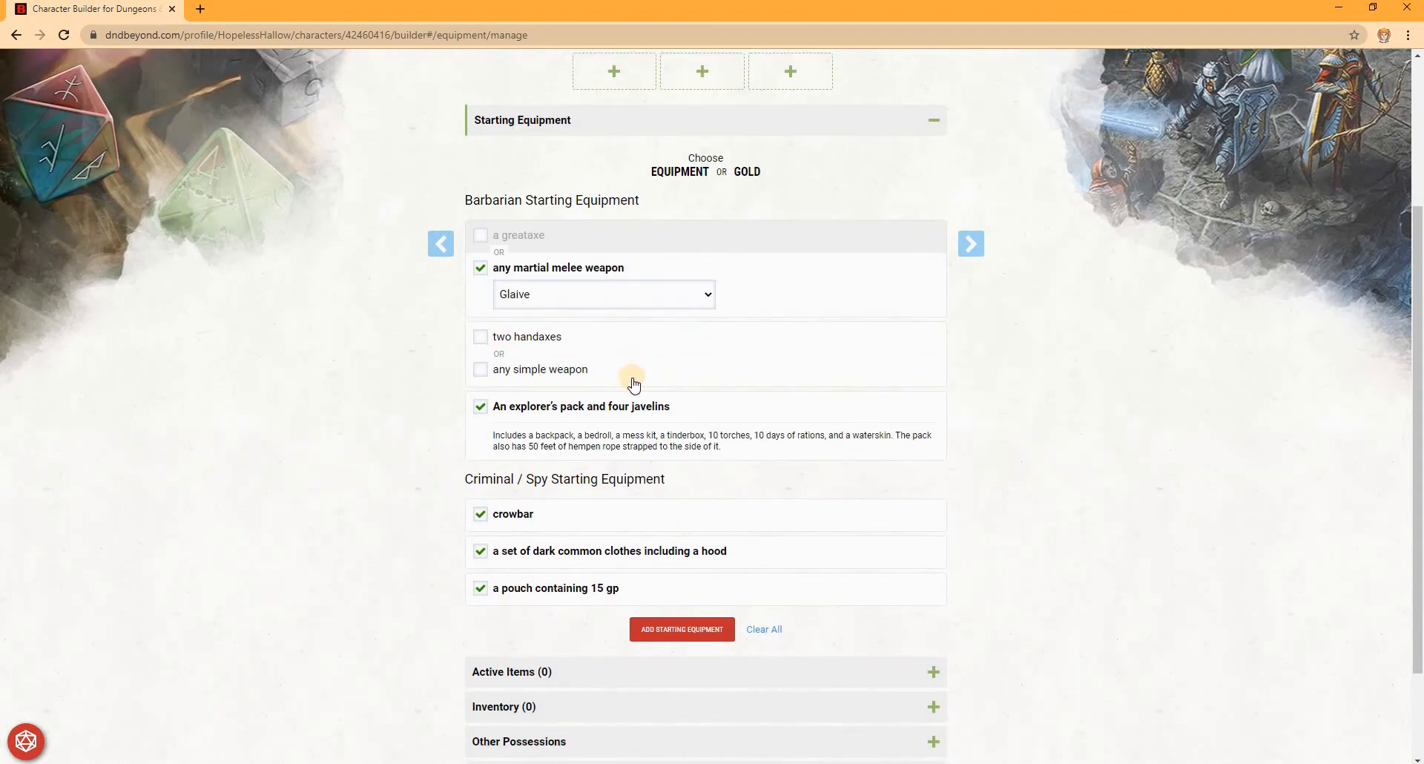
pyautogui.click(650, 341)
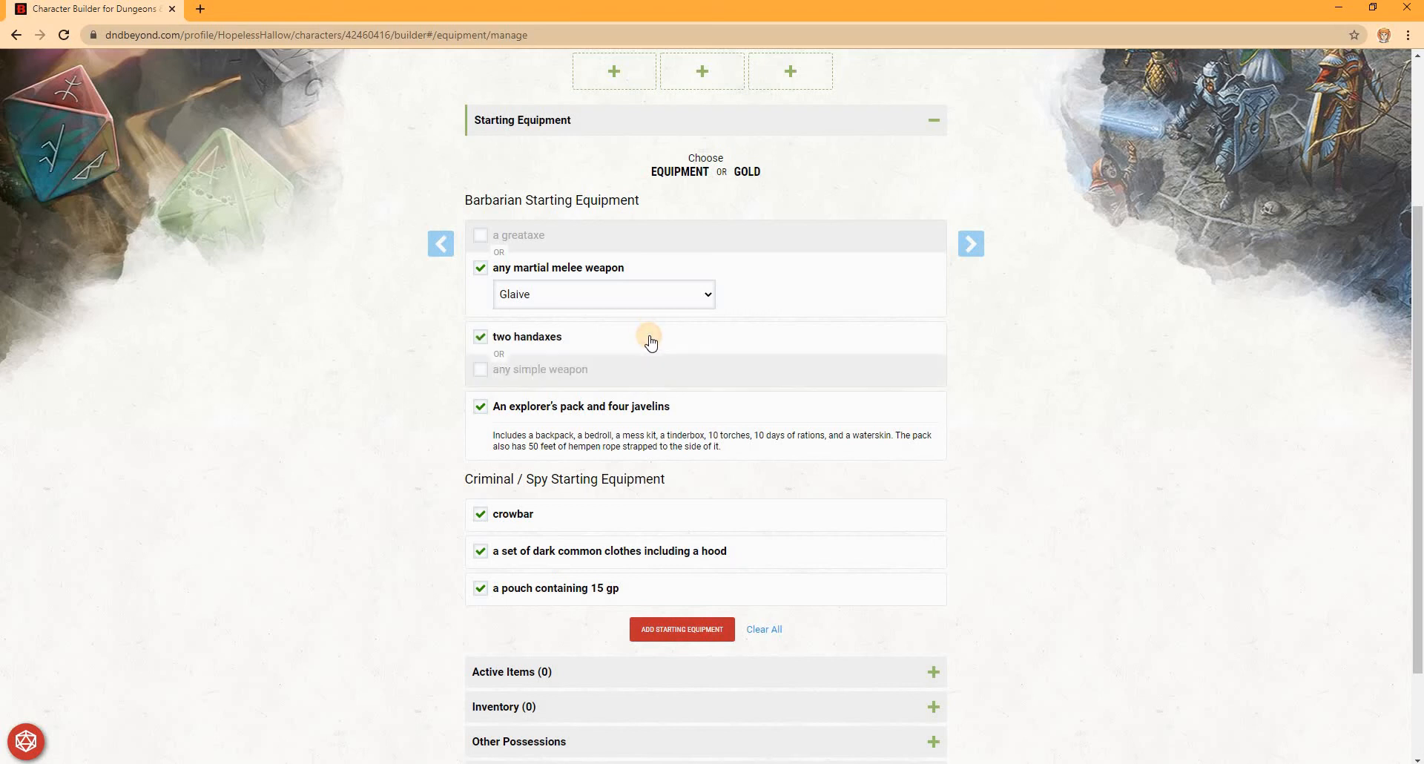
pyautogui.click(640, 371)
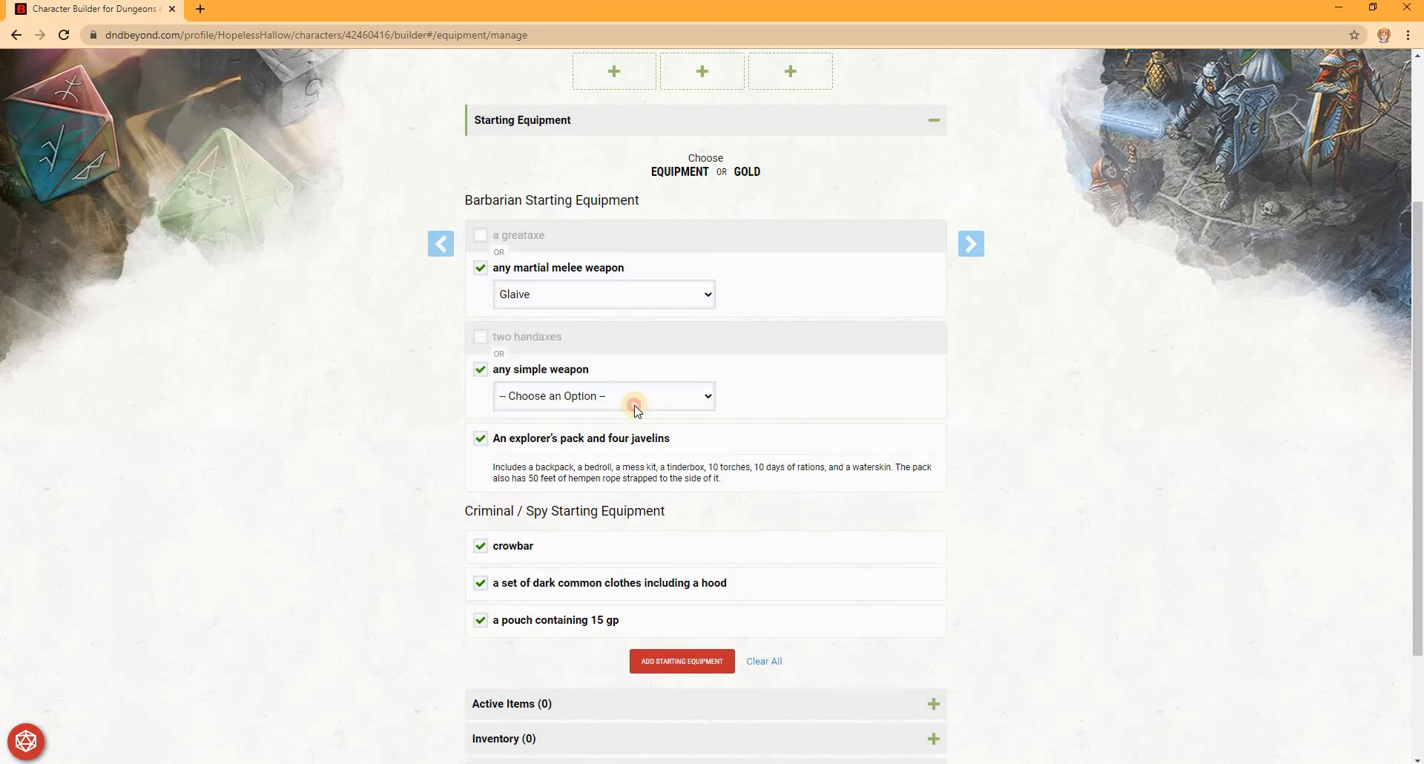
pyautogui.click(634, 400)
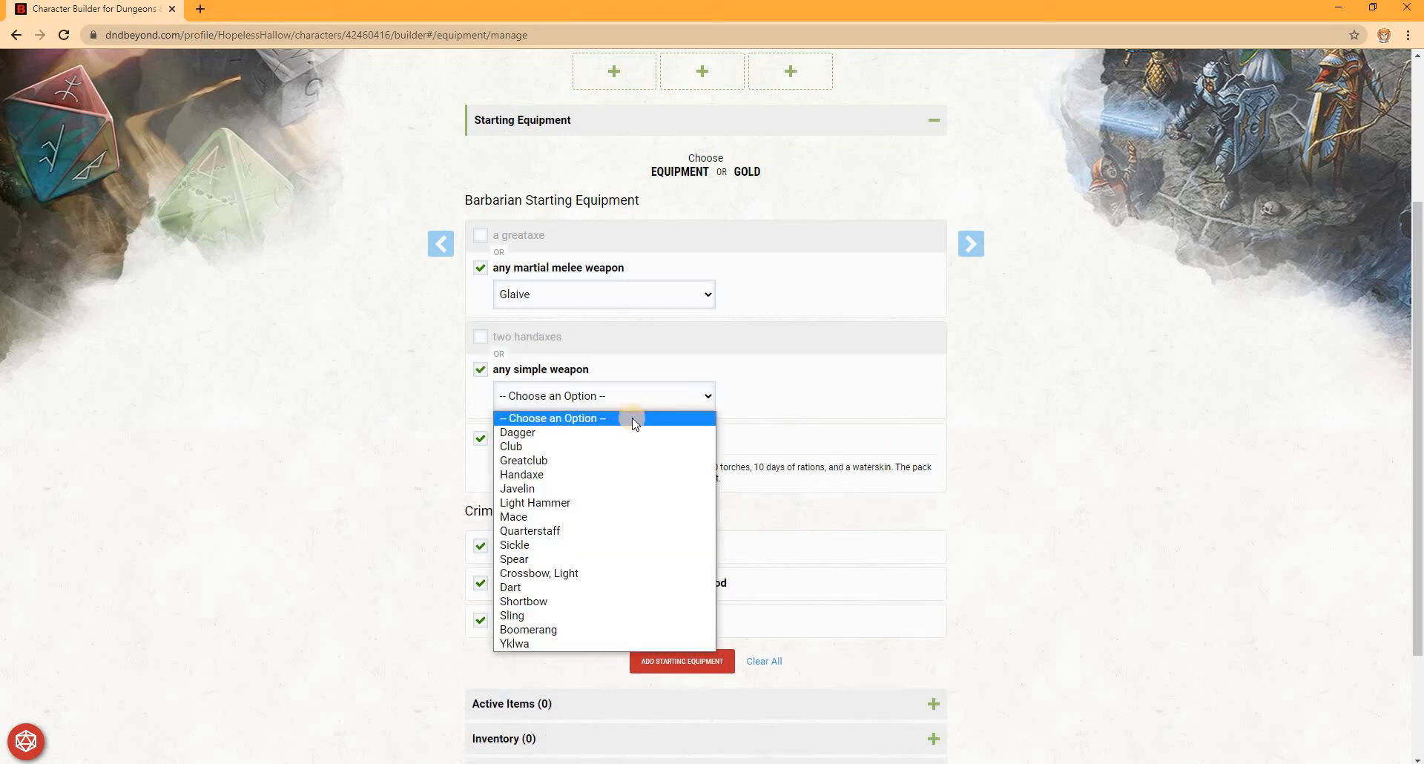
pyautogui.click(628, 341)
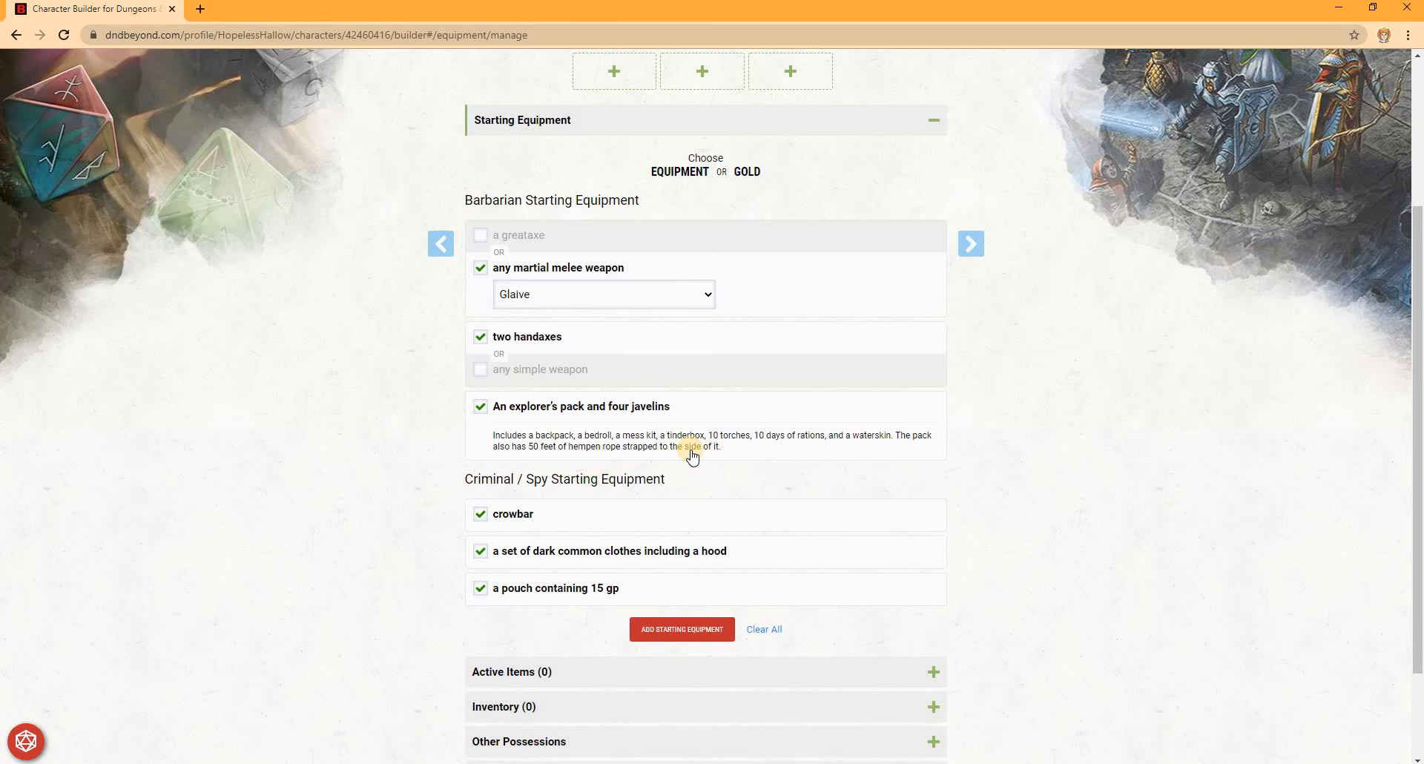
pyautogui.scroll(-1, 693, 454)
pyautogui.scroll(2, 811, 89)
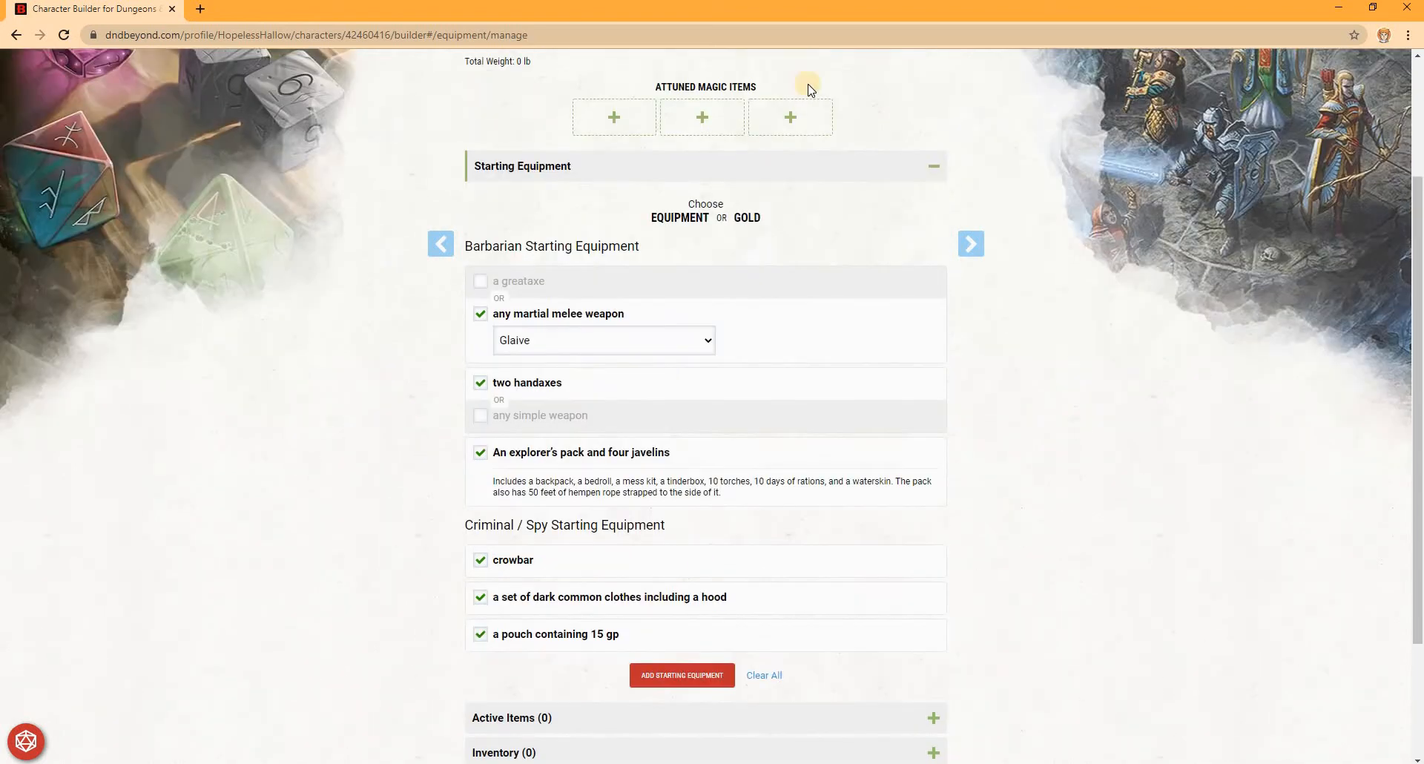
pyautogui.scroll(2, 811, 89)
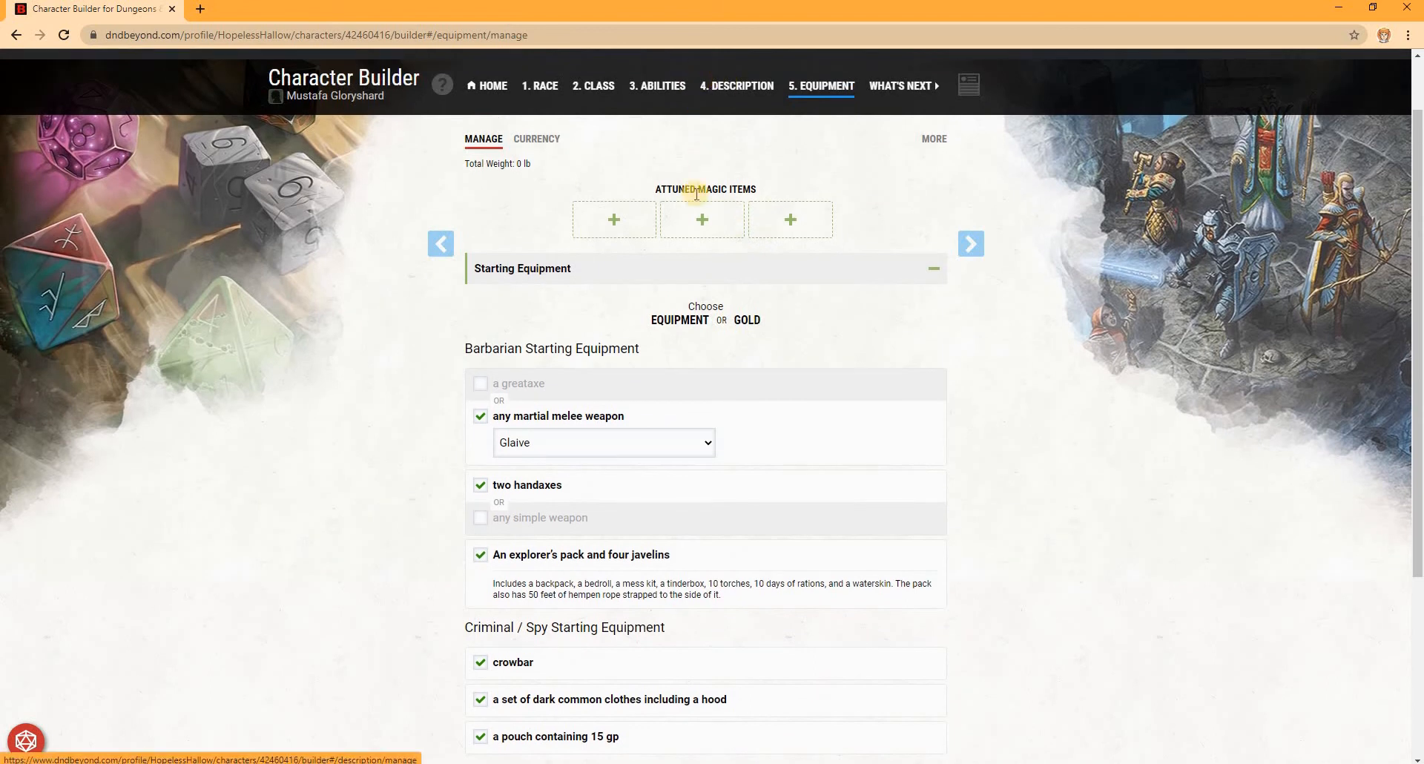
# Review the chosen Barbarian and Criminal / Spy starting equipment and add it to the character's inventory
pyautogui.scroll(-4, 697, 194)
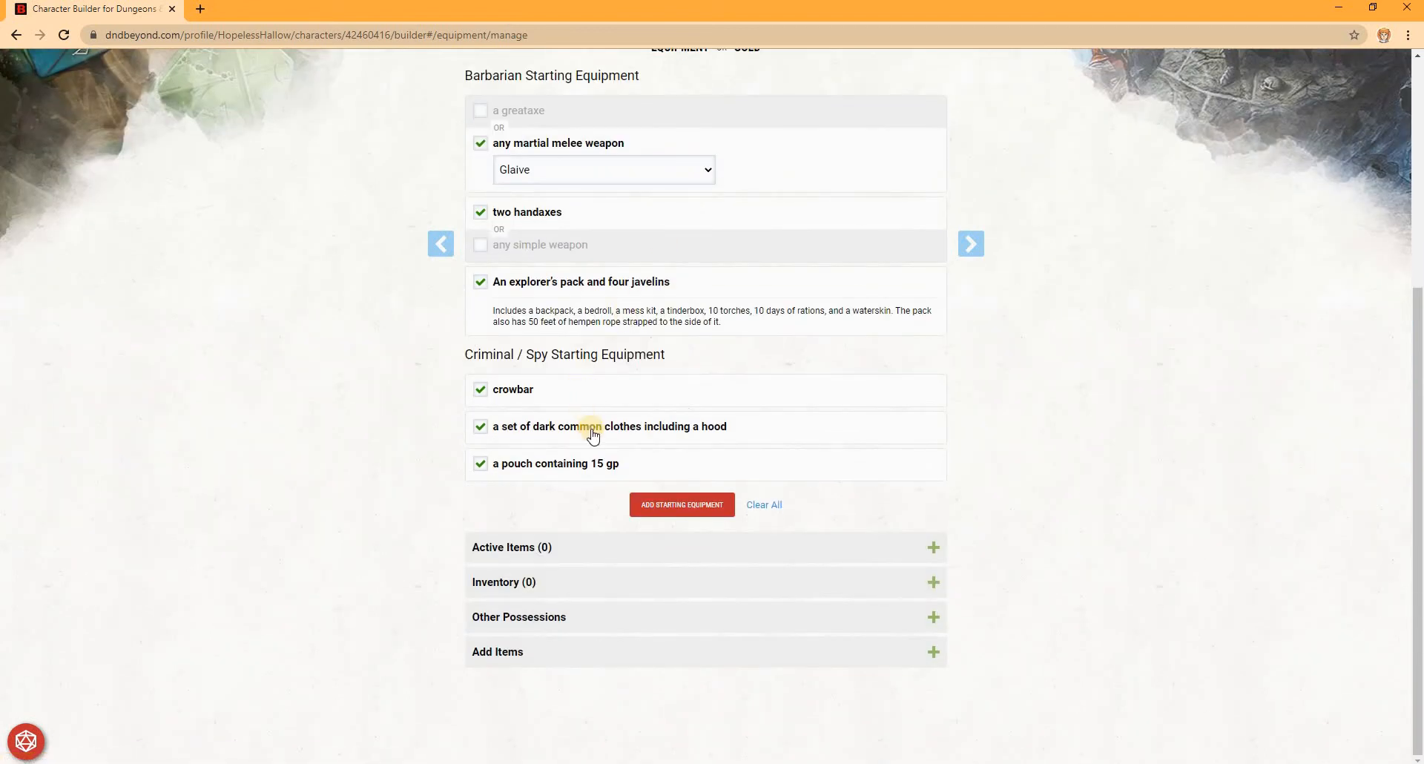
pyautogui.scroll(4, 652, 414)
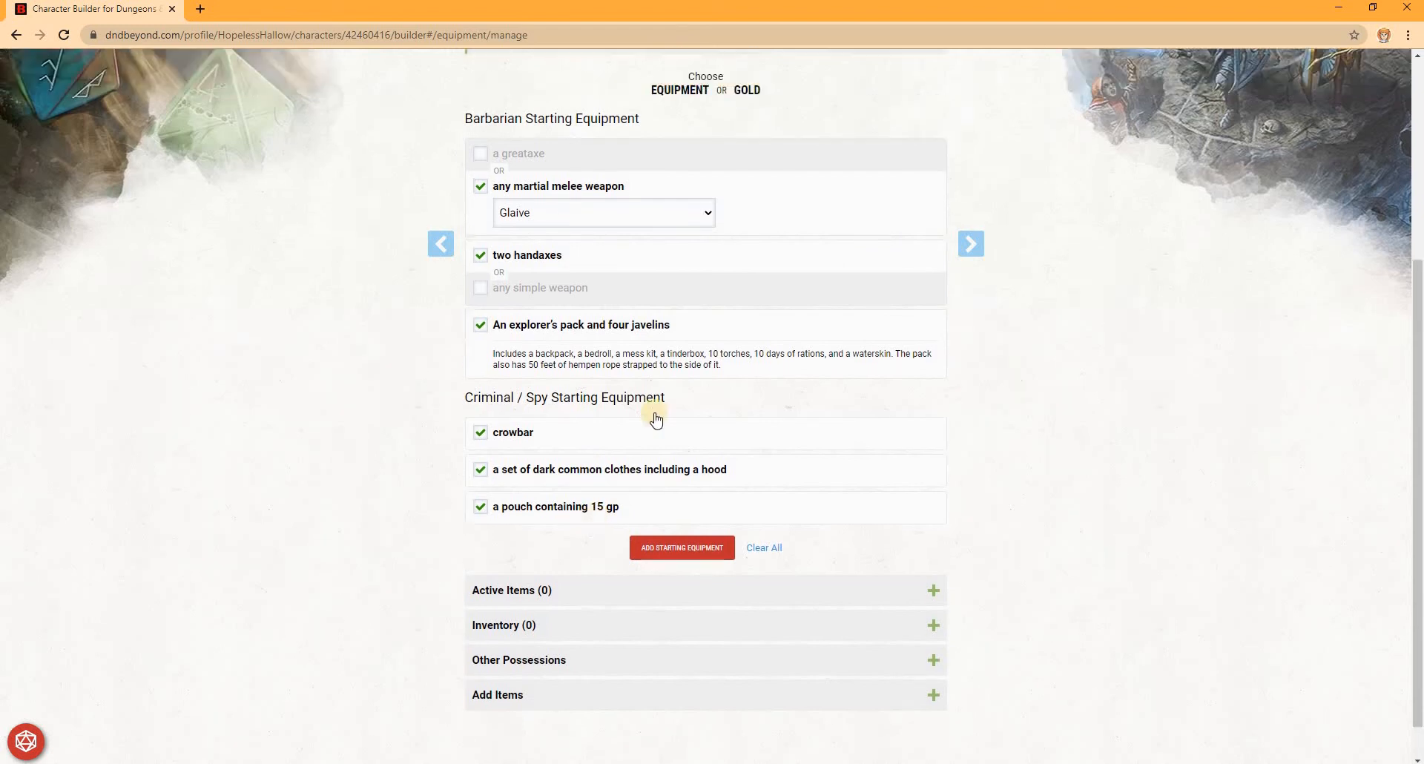
pyautogui.scroll(-4, 741, 454)
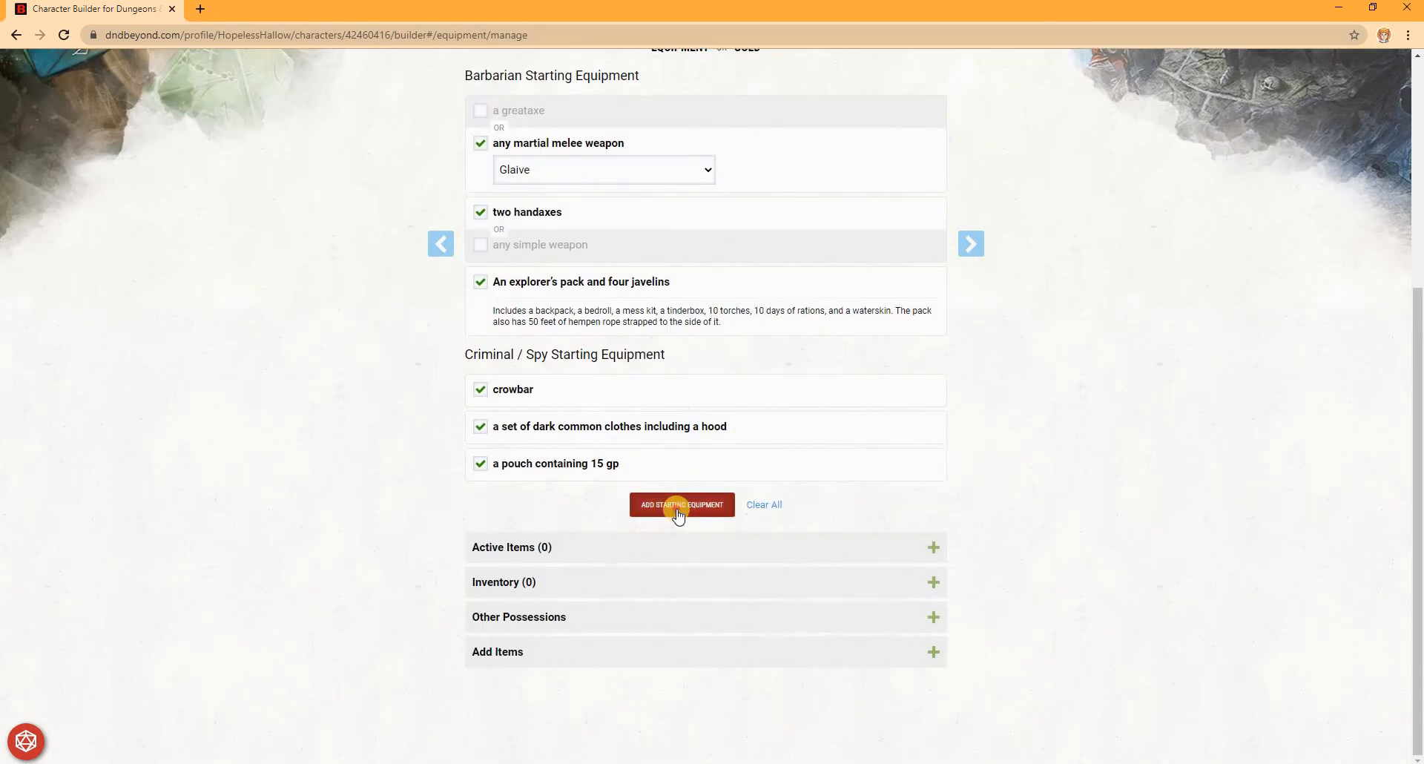
pyautogui.click(676, 507)
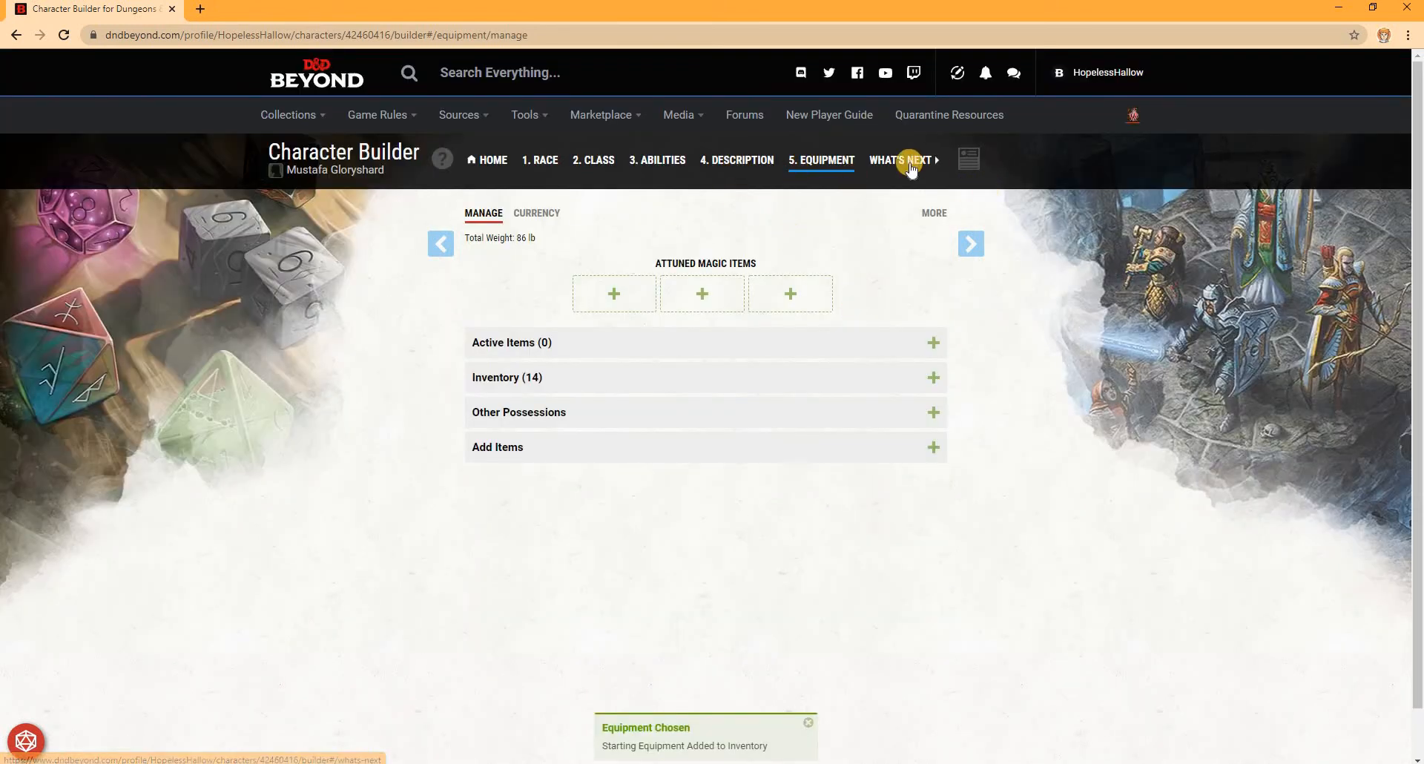
# Return to the ability scores section and change the generation method to Point Buy
pyautogui.click(644, 167)
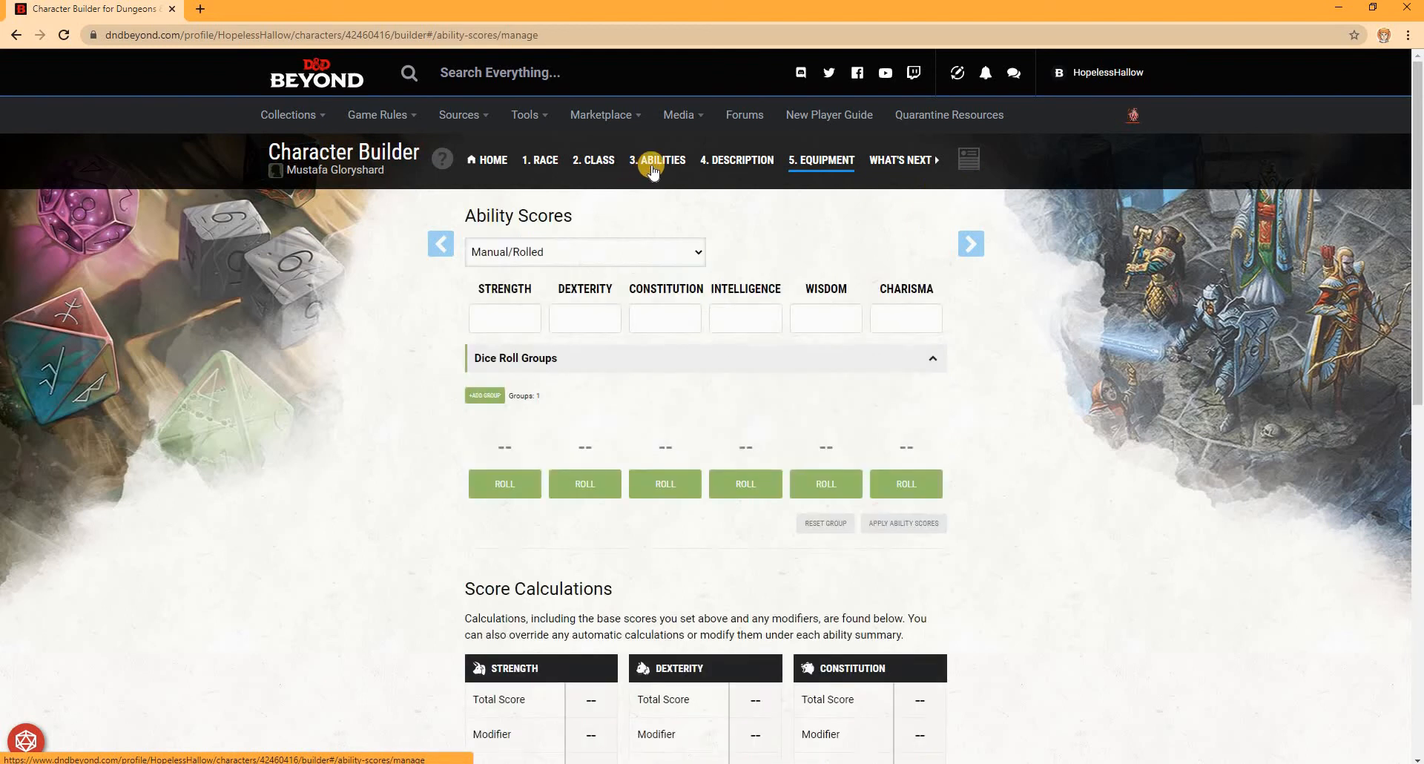
pyautogui.click(608, 252)
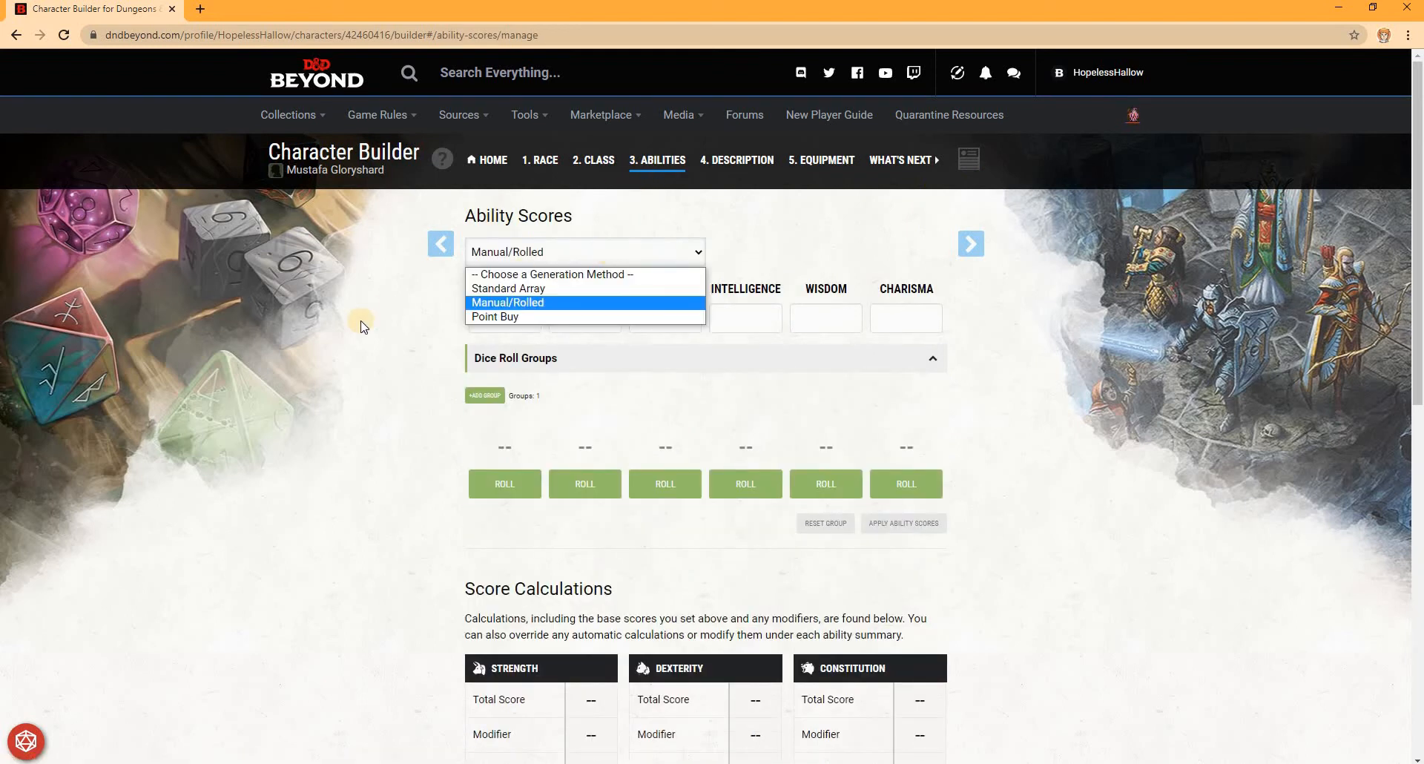
pyautogui.click(352, 370)
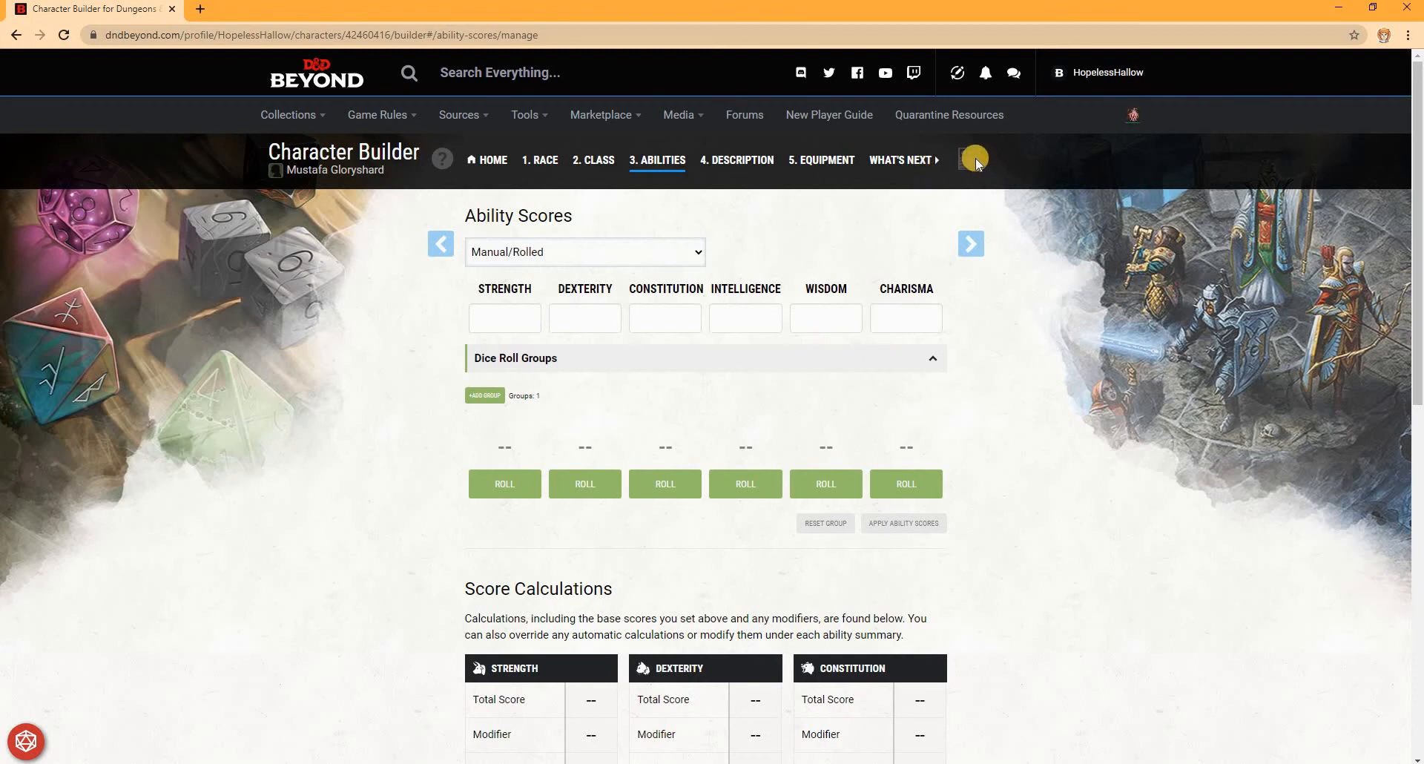
pyautogui.click(590, 252)
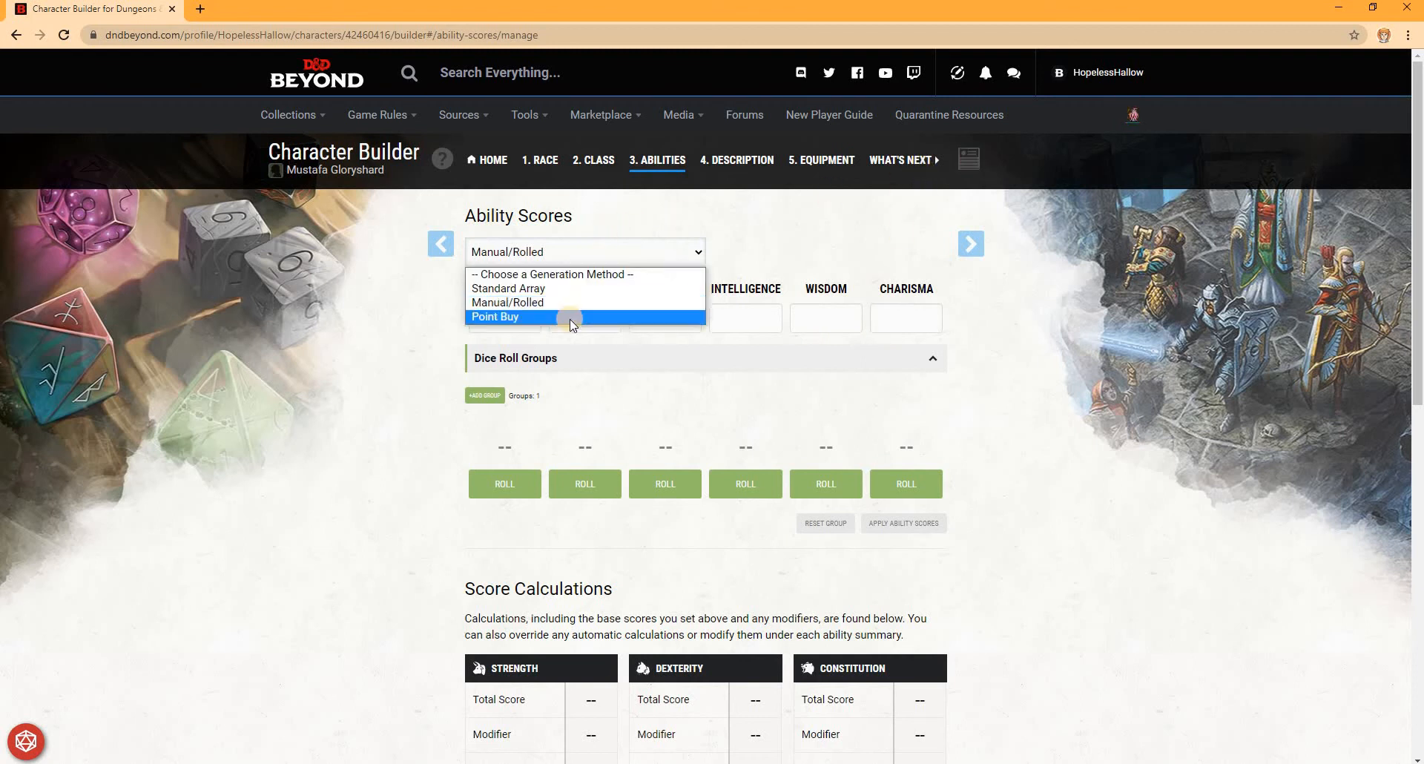
pyautogui.click(570, 317)
# Spend the ability points by setting the base Strength, Constitution and Dexterity scores to 15 each
pyautogui.click(504, 370)
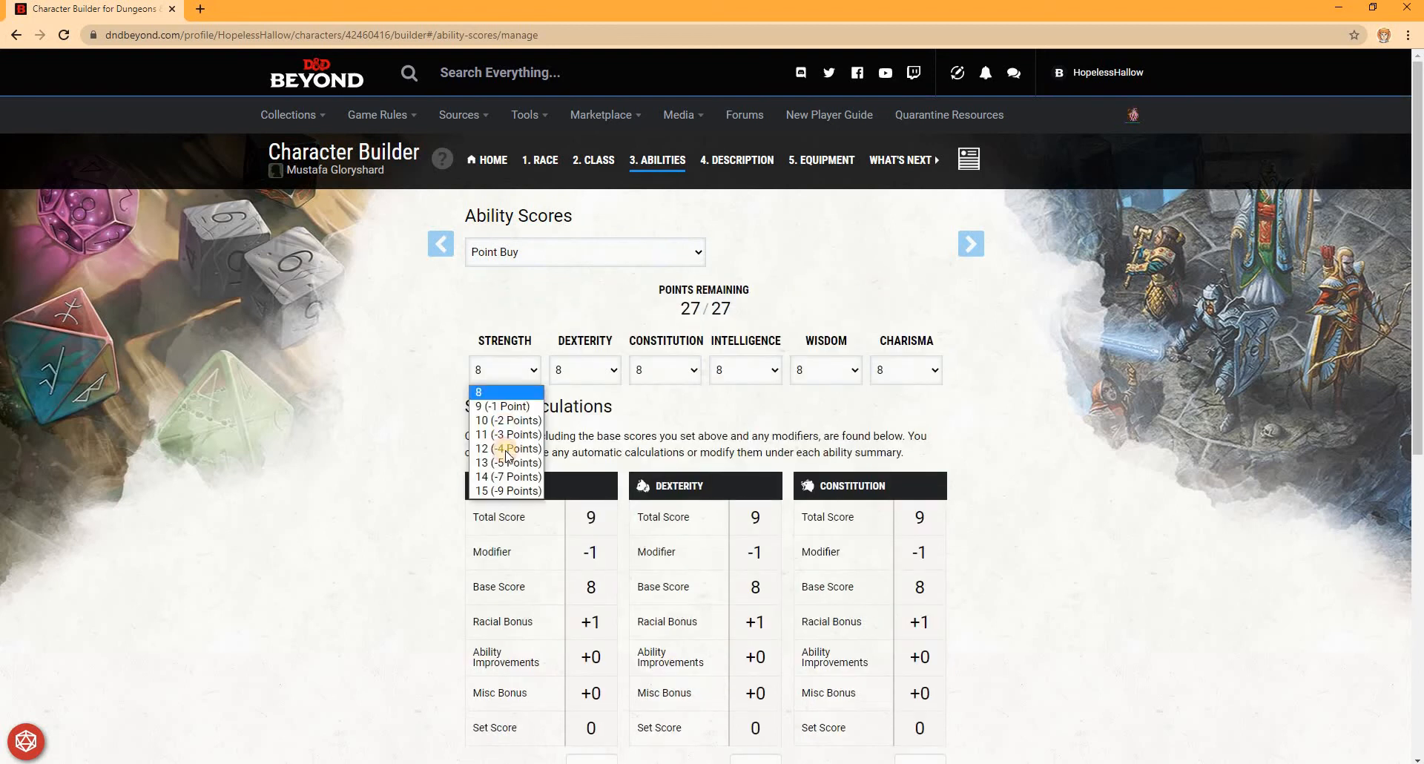
pyautogui.click(516, 508)
pyautogui.click(500, 369)
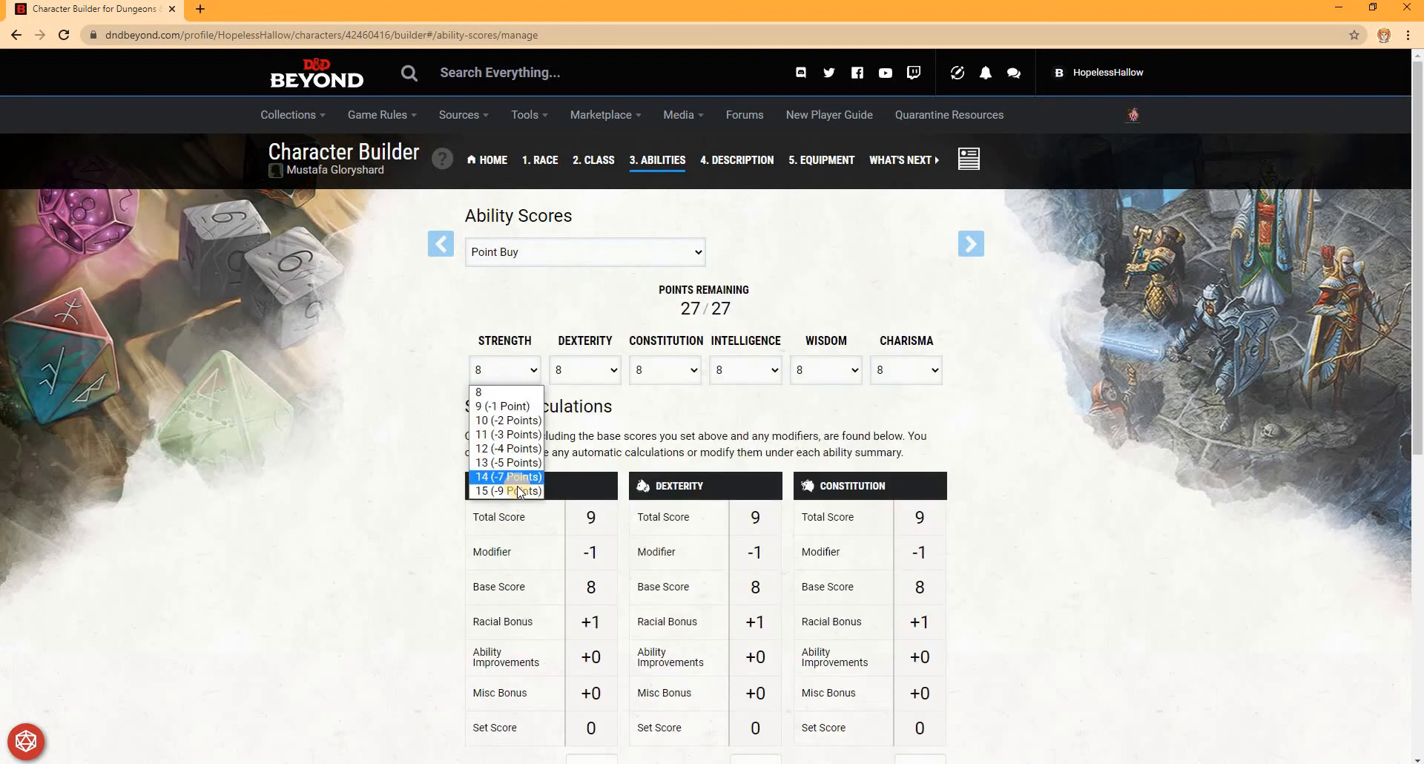
pyautogui.click(518, 491)
pyautogui.click(666, 371)
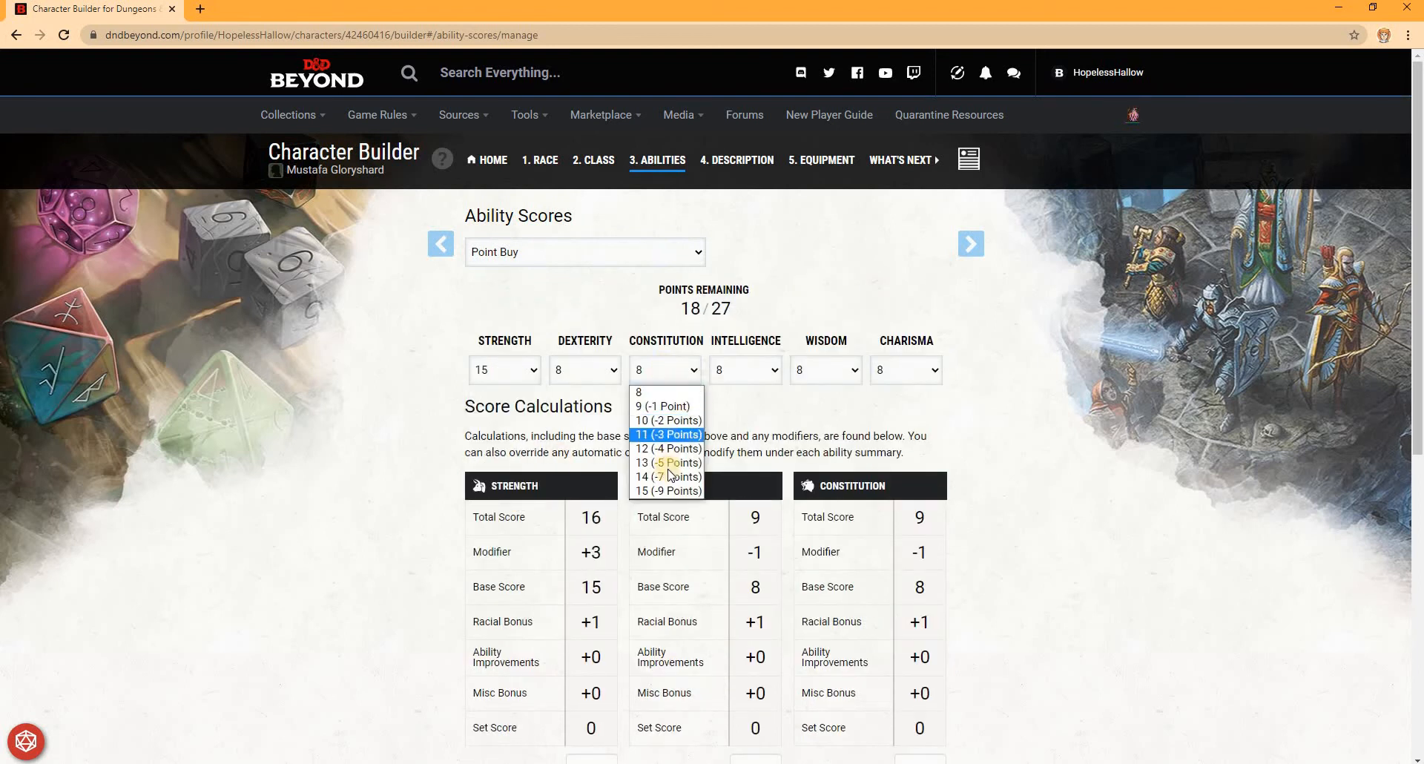
pyautogui.click(668, 490)
pyautogui.click(590, 371)
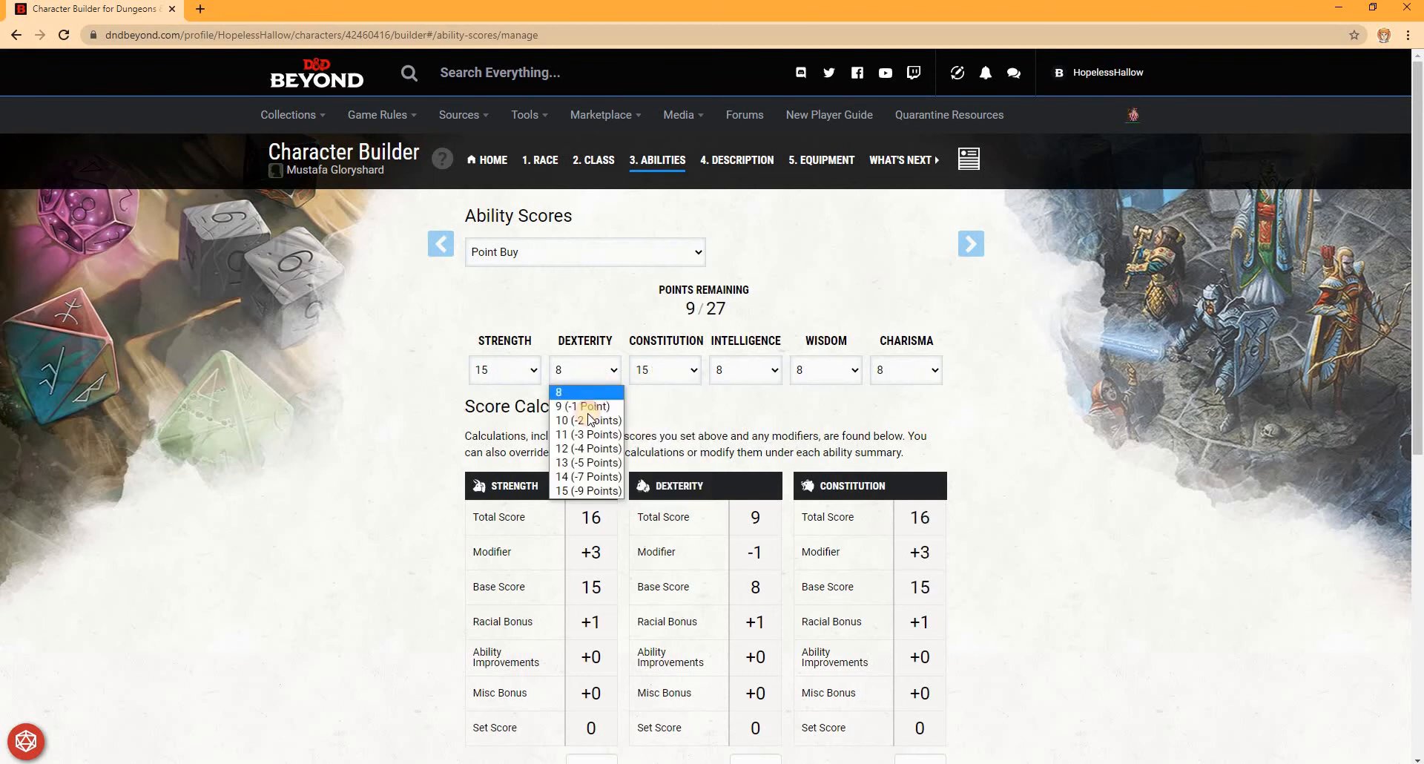
pyautogui.click(590, 476)
pyautogui.click(586, 371)
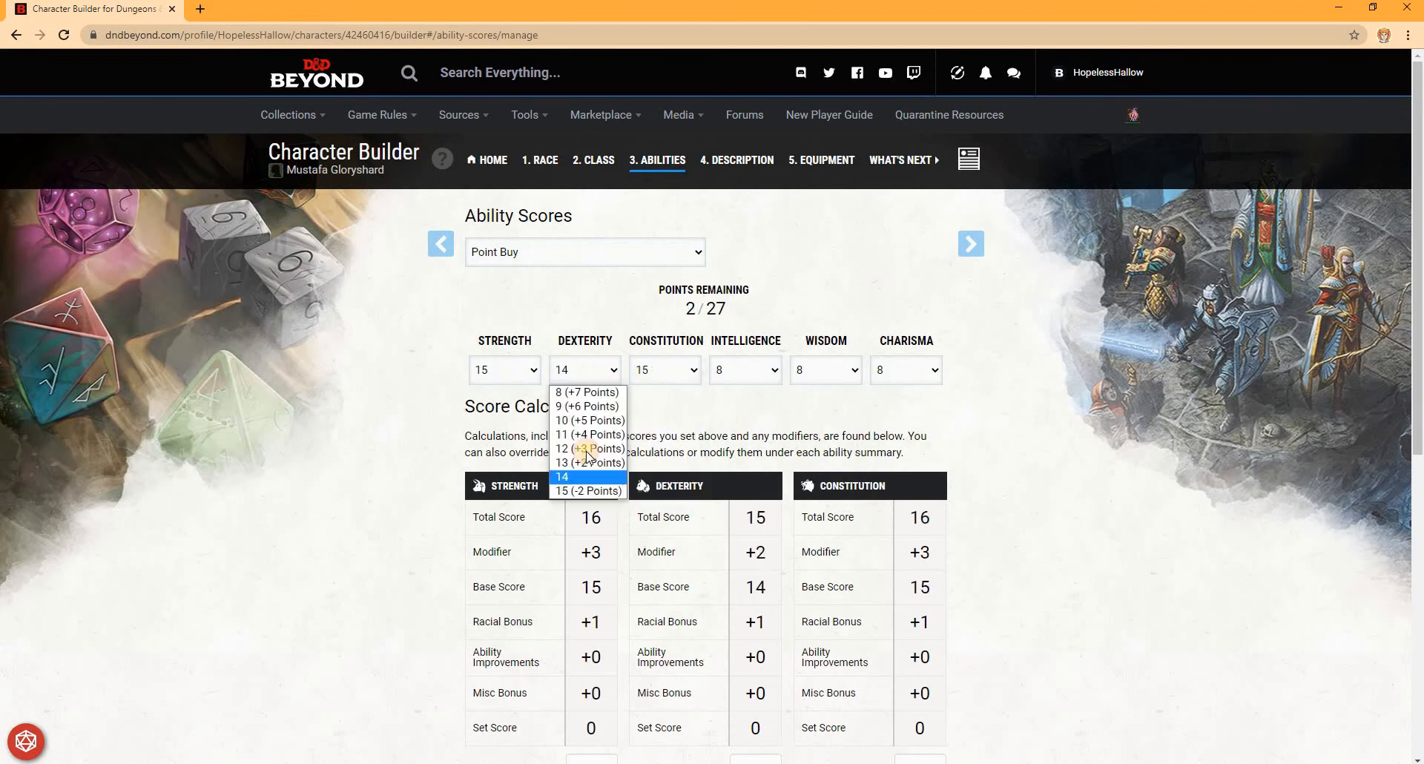
pyautogui.click(590, 491)
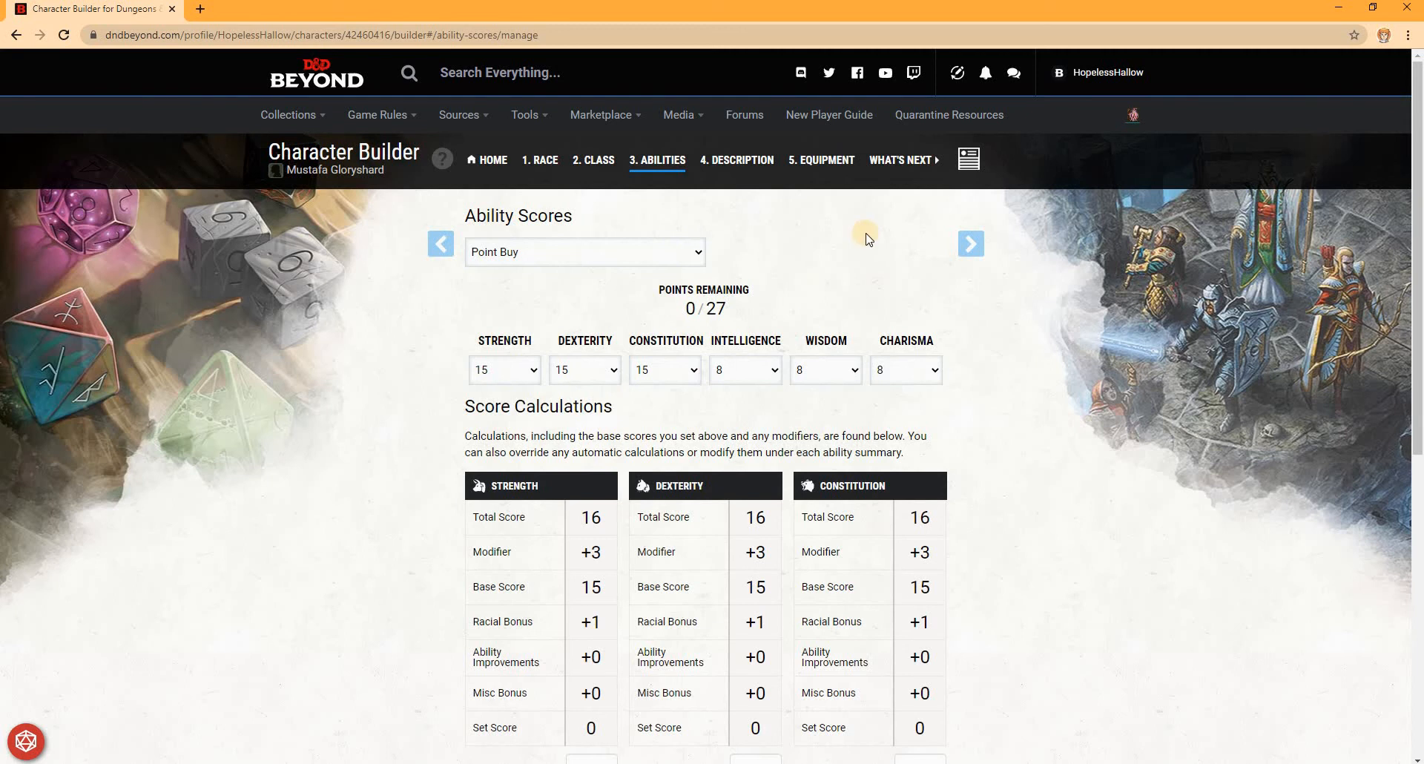
# Open the completed character sheet and bring up the character's management options, keeping dice rolling enabled
pyautogui.click(970, 164)
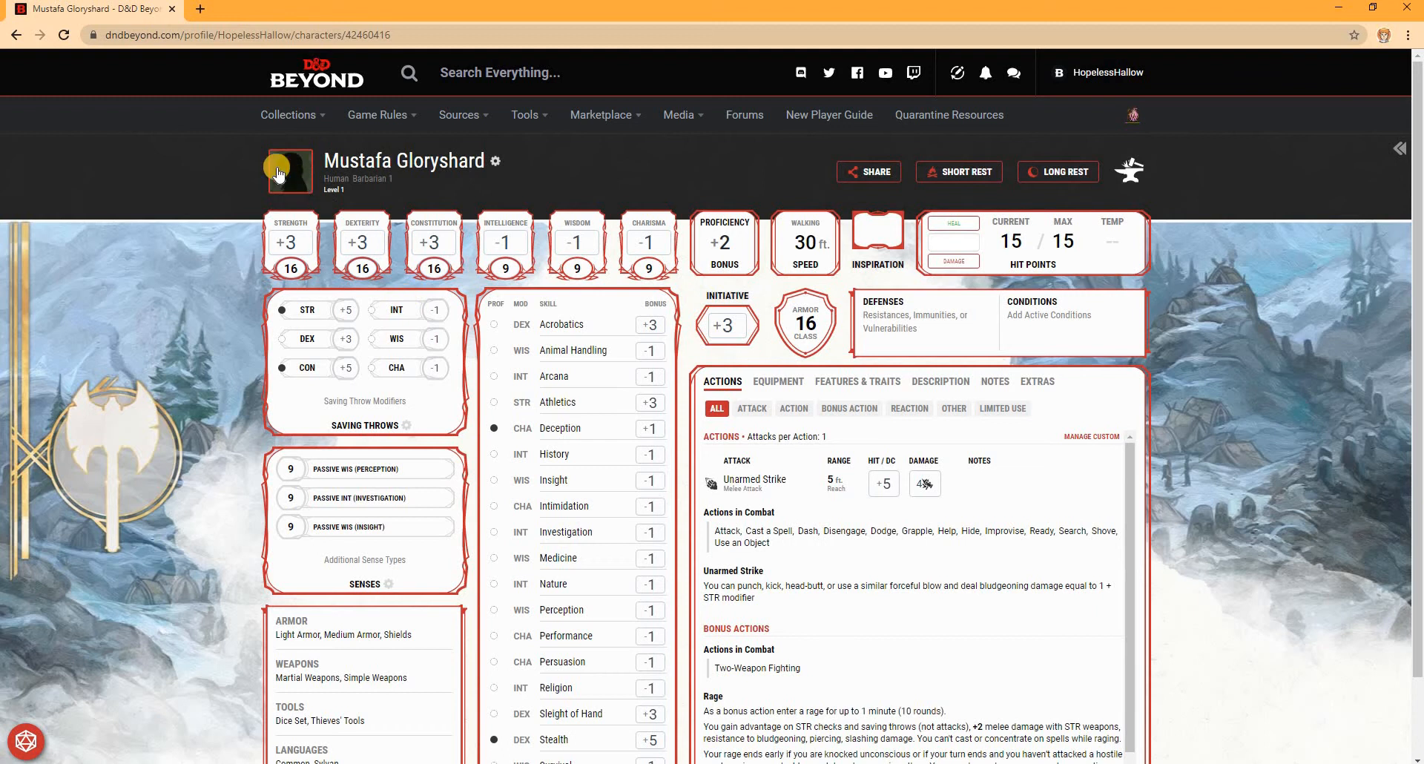
pyautogui.click(302, 173)
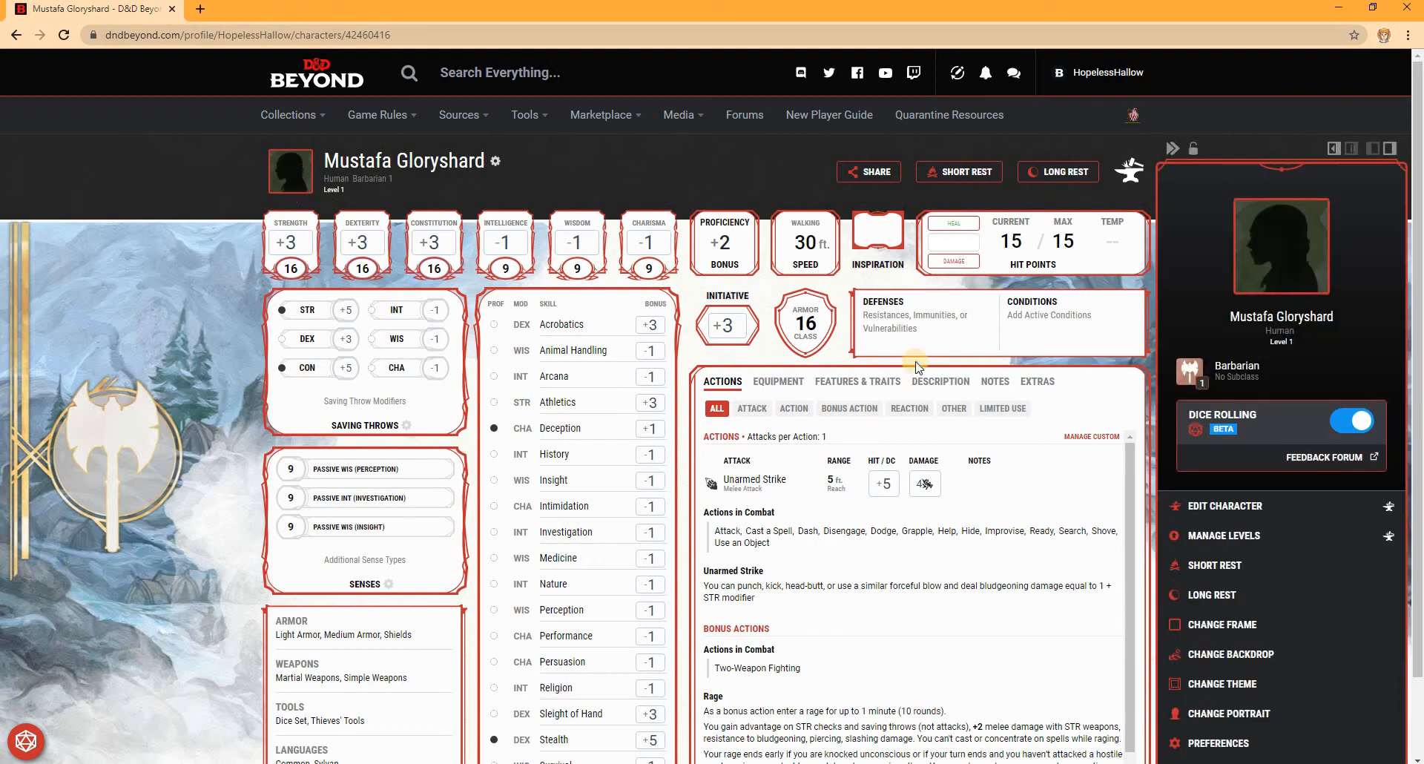
pyautogui.click(1355, 423)
pyautogui.scroll(-1, 1249, 423)
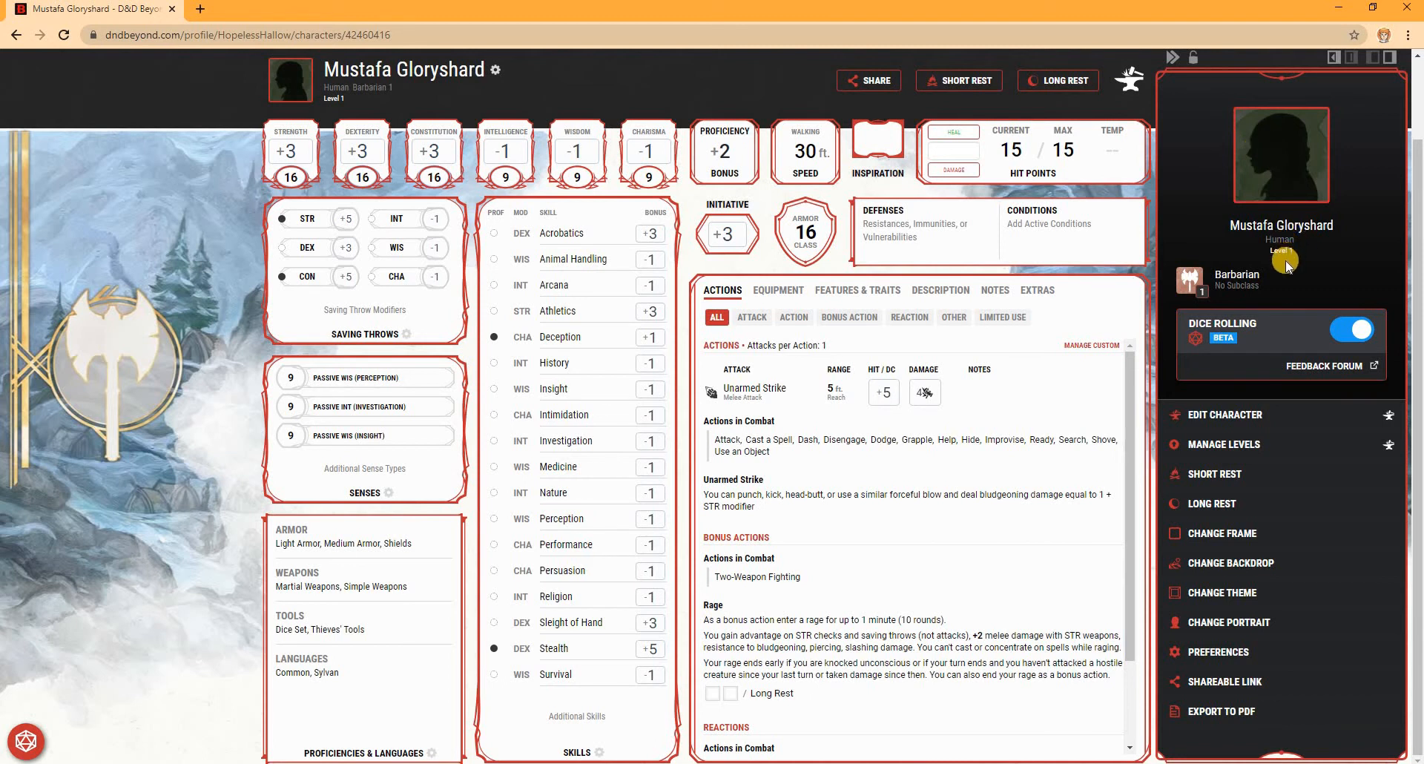
pyautogui.click(1355, 337)
# Check the available frames, then preview the Bard, Cleric, Druid and Fighter backdrops and set the sheet's backdrop to Monk
pyautogui.click(1192, 533)
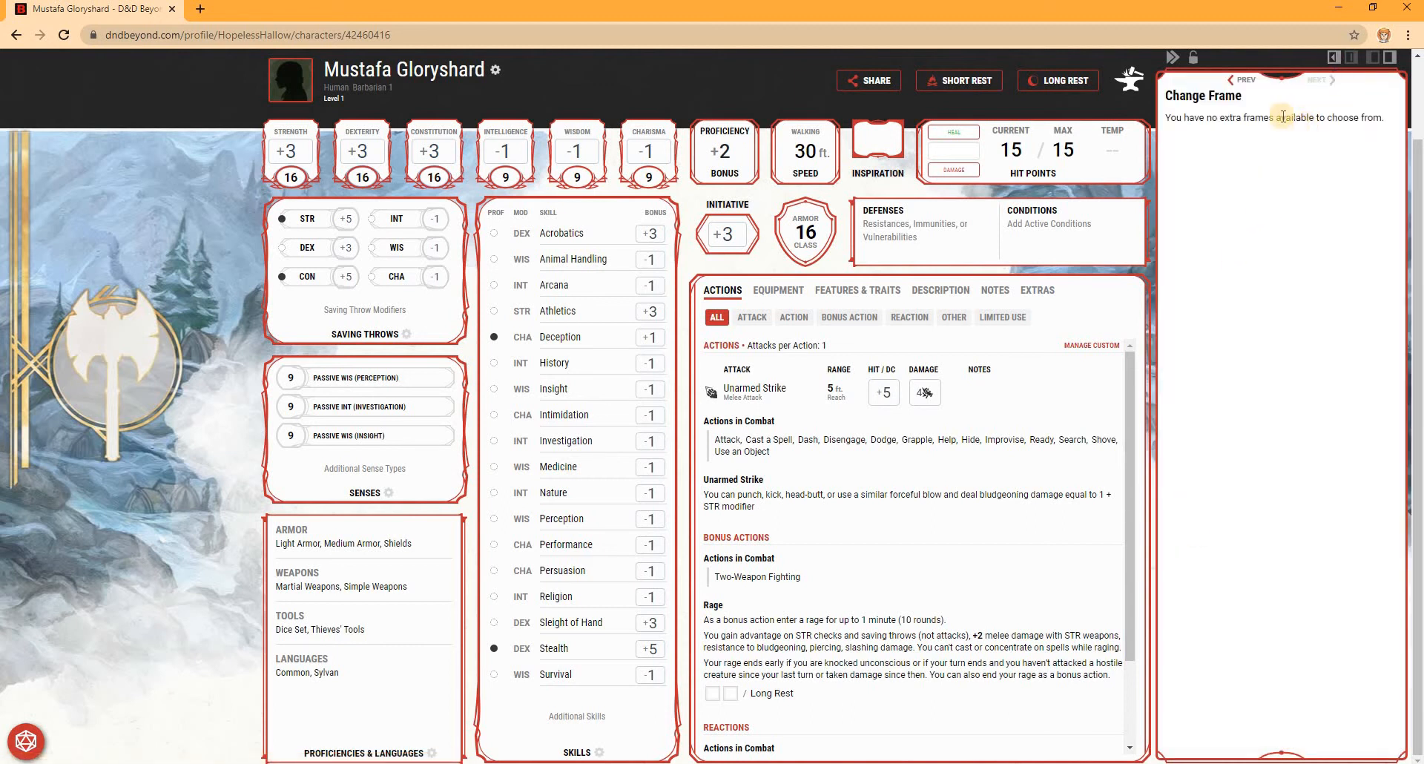
pyautogui.click(1244, 82)
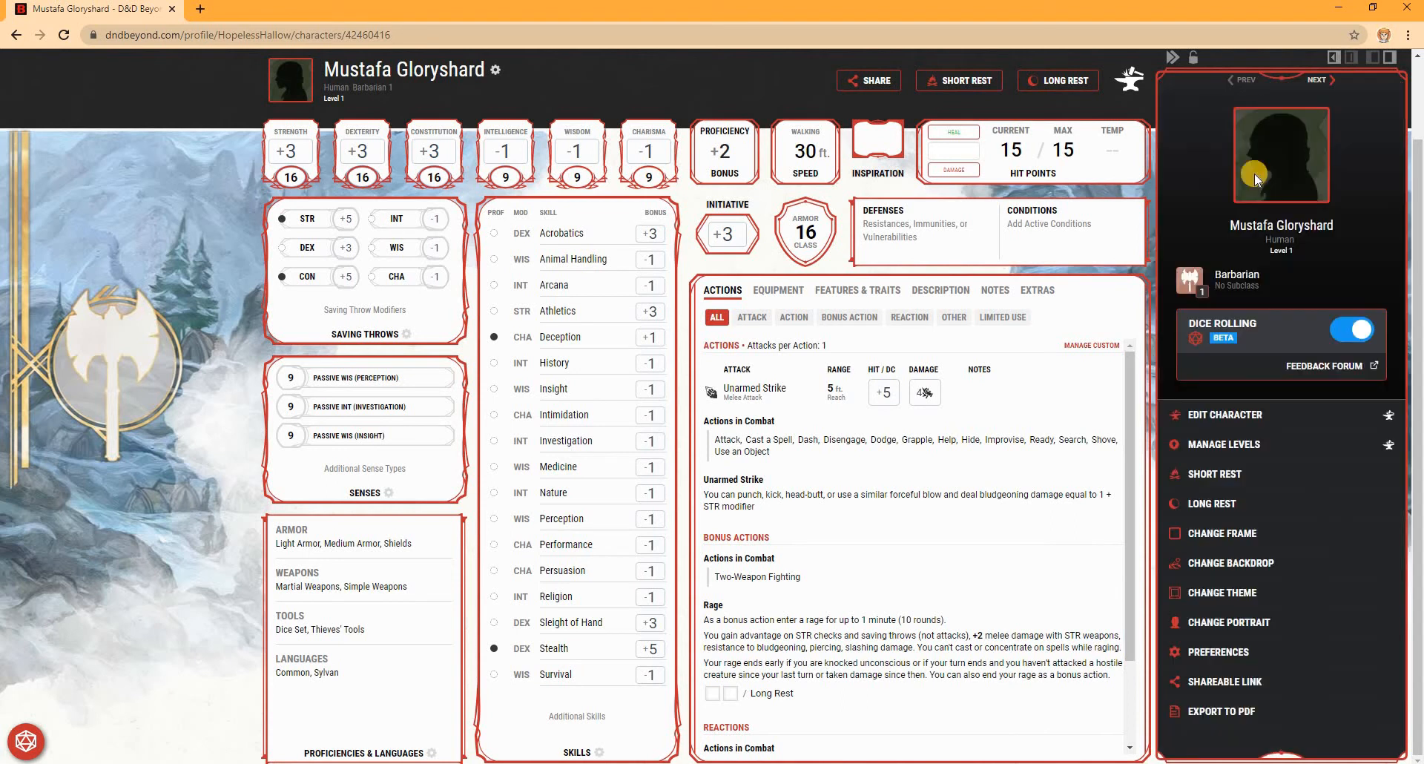
pyautogui.click(1291, 565)
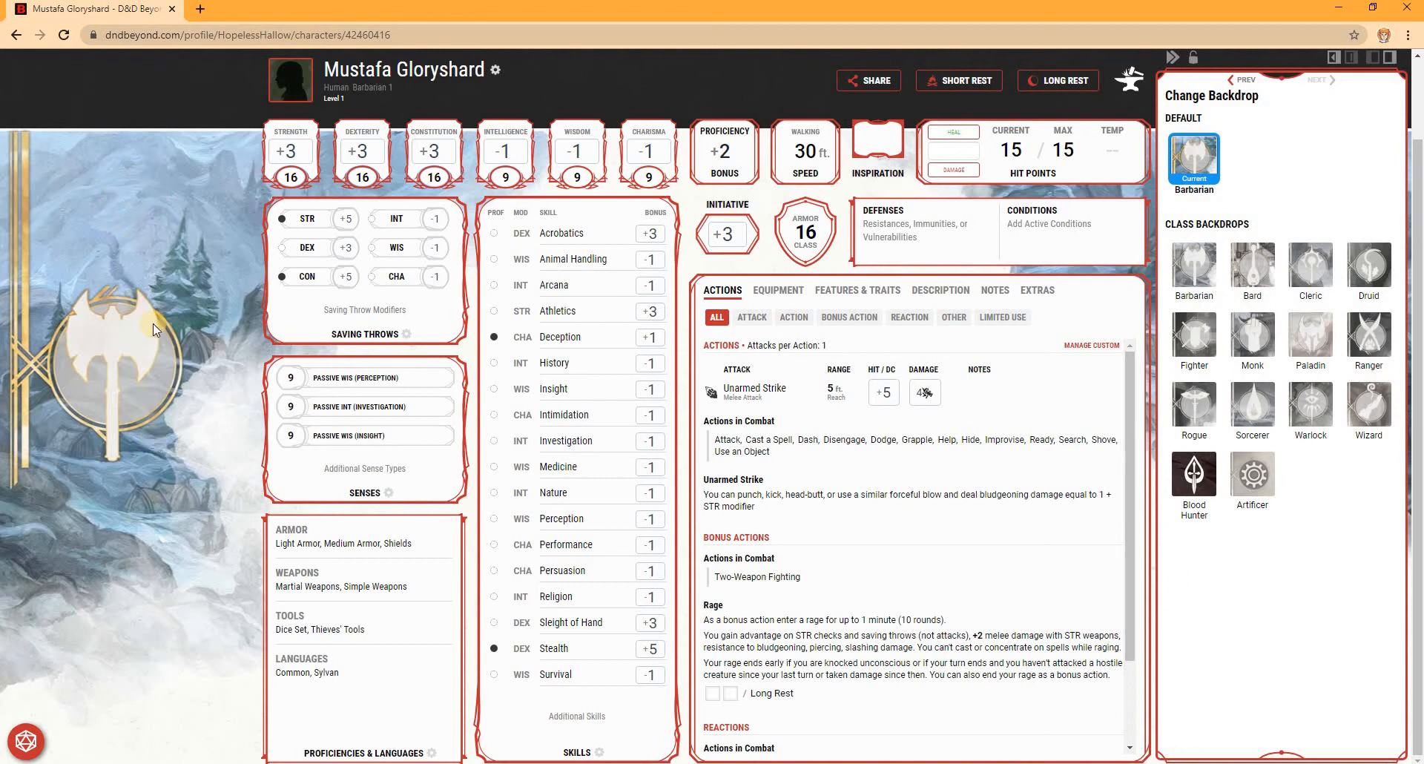
pyautogui.click(1251, 268)
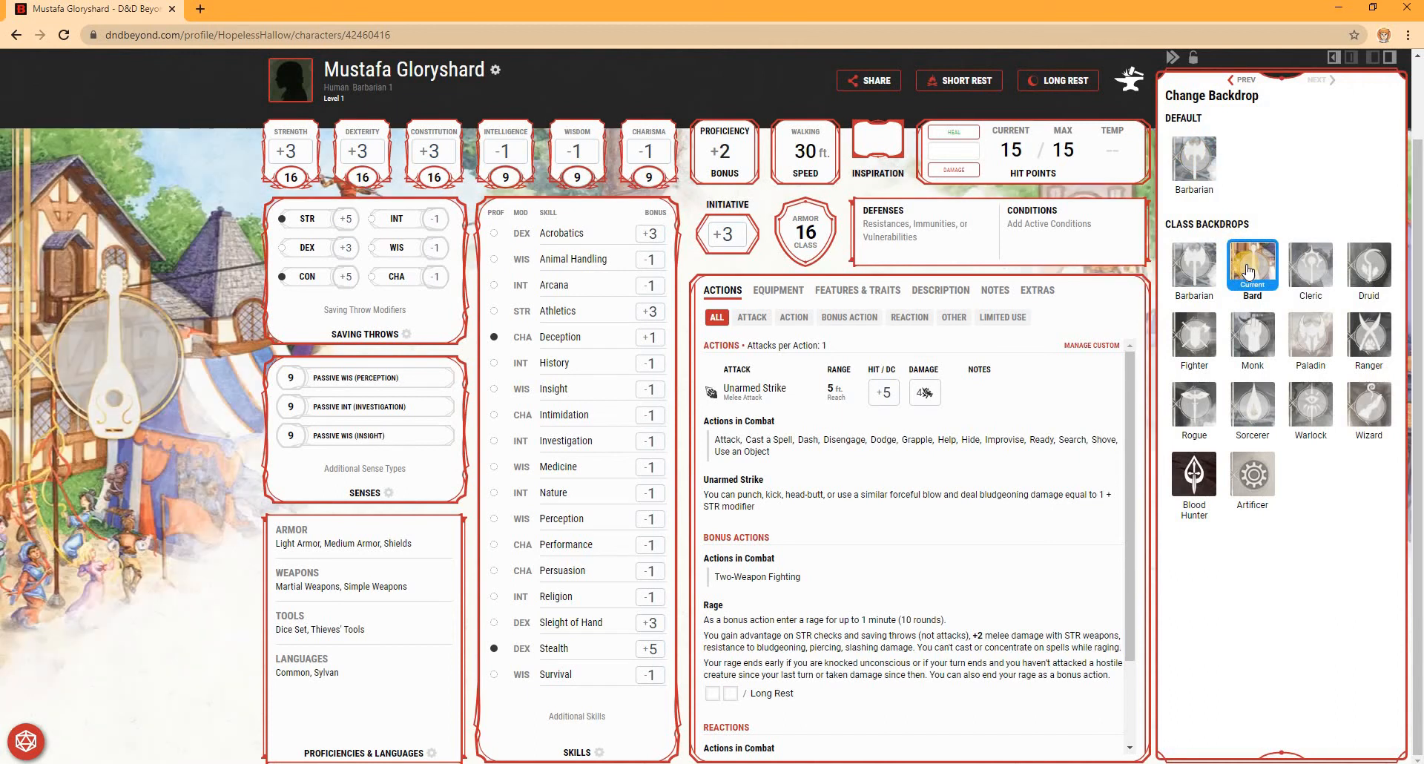
pyautogui.click(1306, 278)
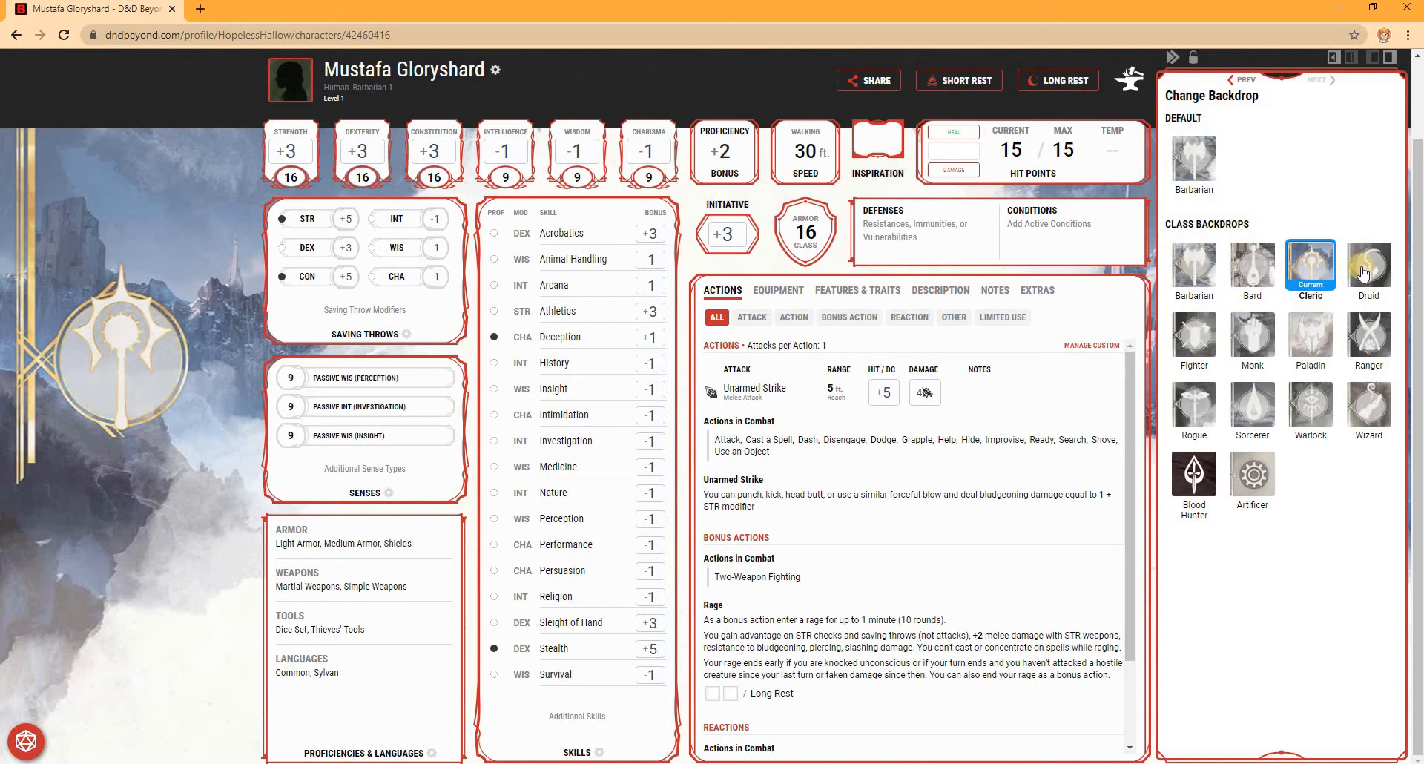
pyautogui.click(1368, 274)
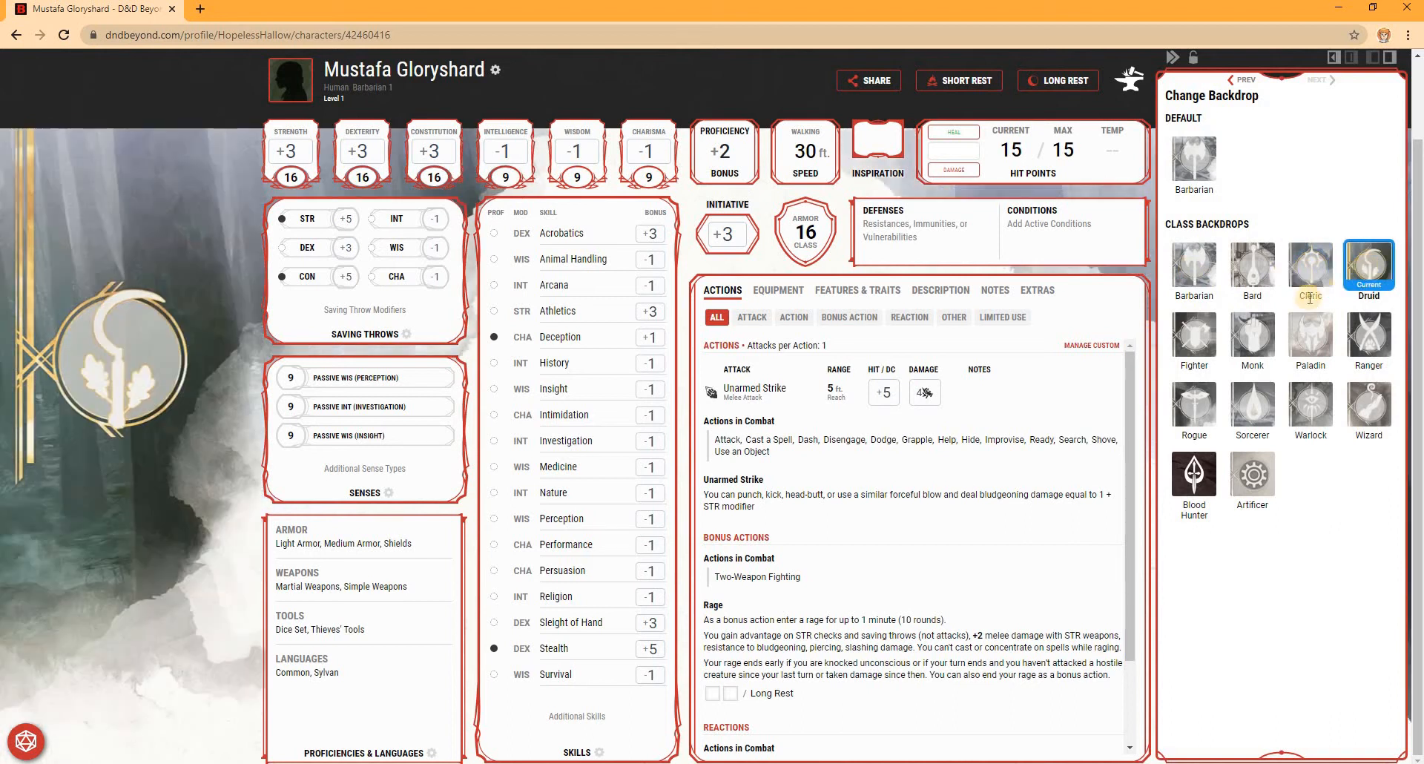
pyautogui.click(1208, 343)
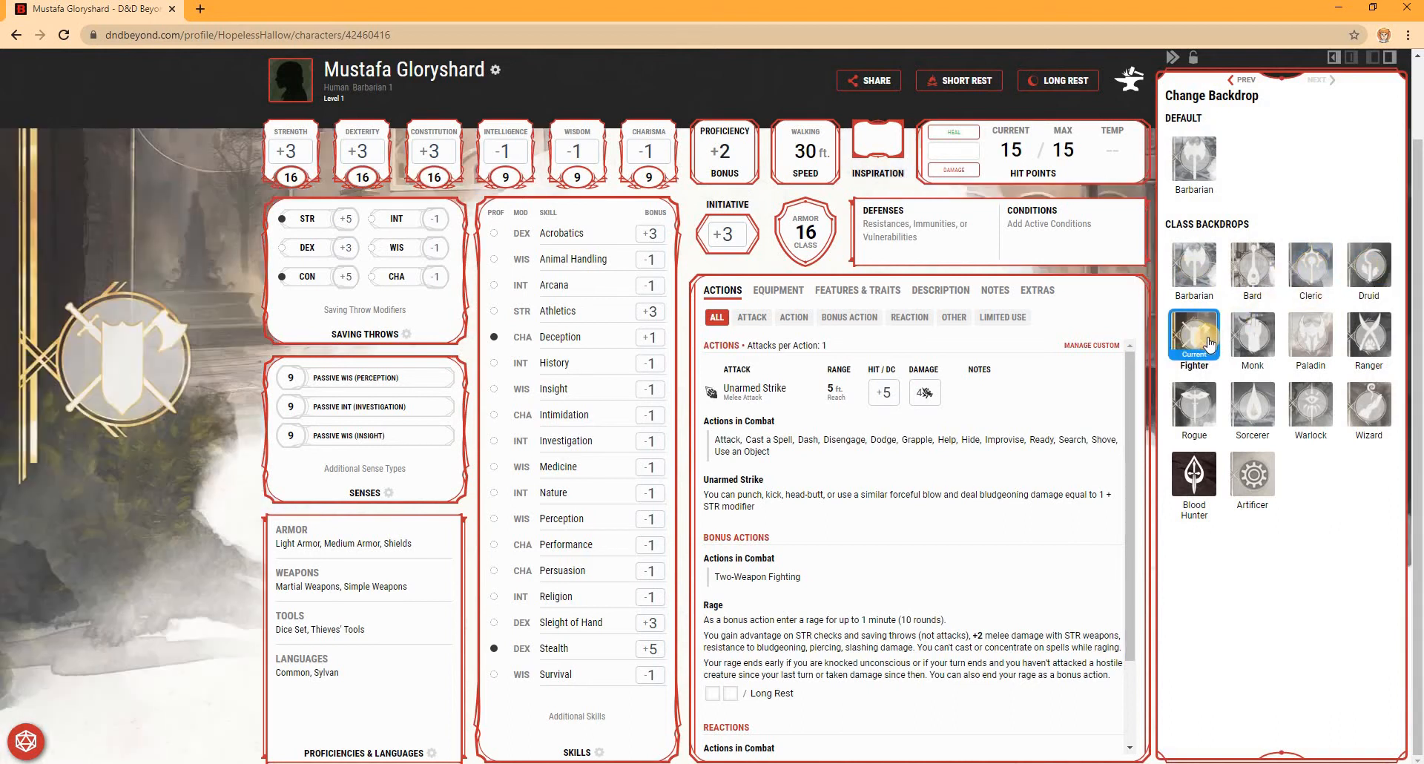
pyautogui.click(1263, 345)
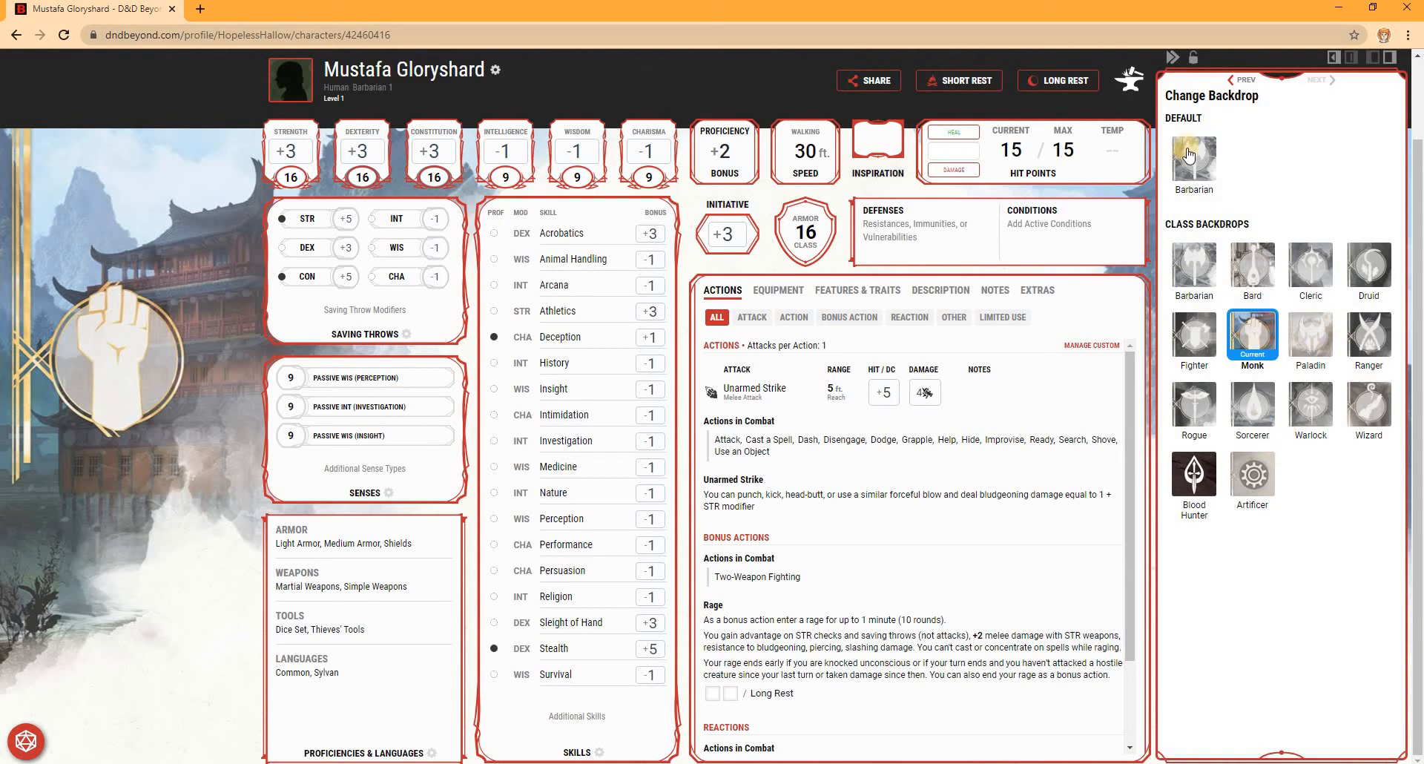
pyautogui.click(1239, 81)
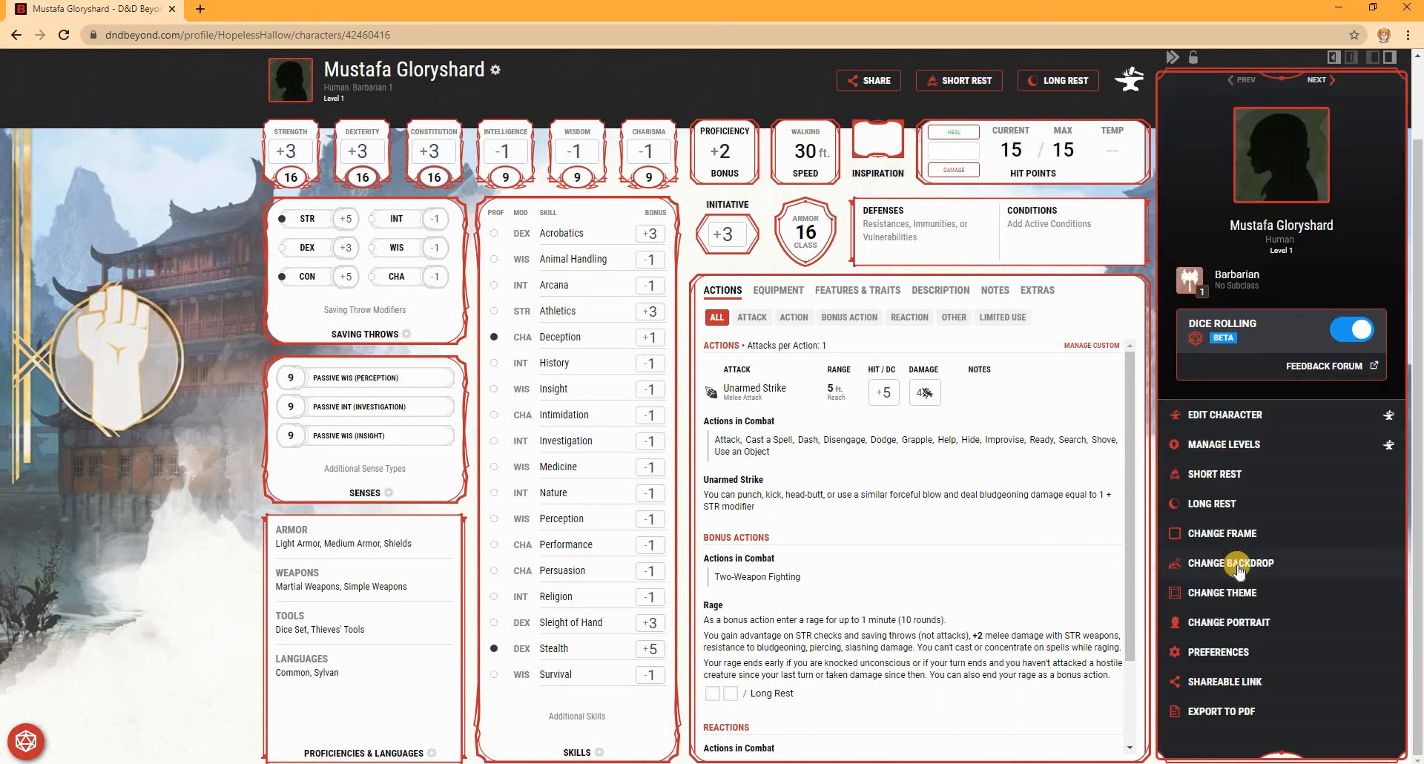
# Look through the class themes, try Rogue Ash, and set the character sheet's theme to Monk Sky
pyautogui.click(1252, 592)
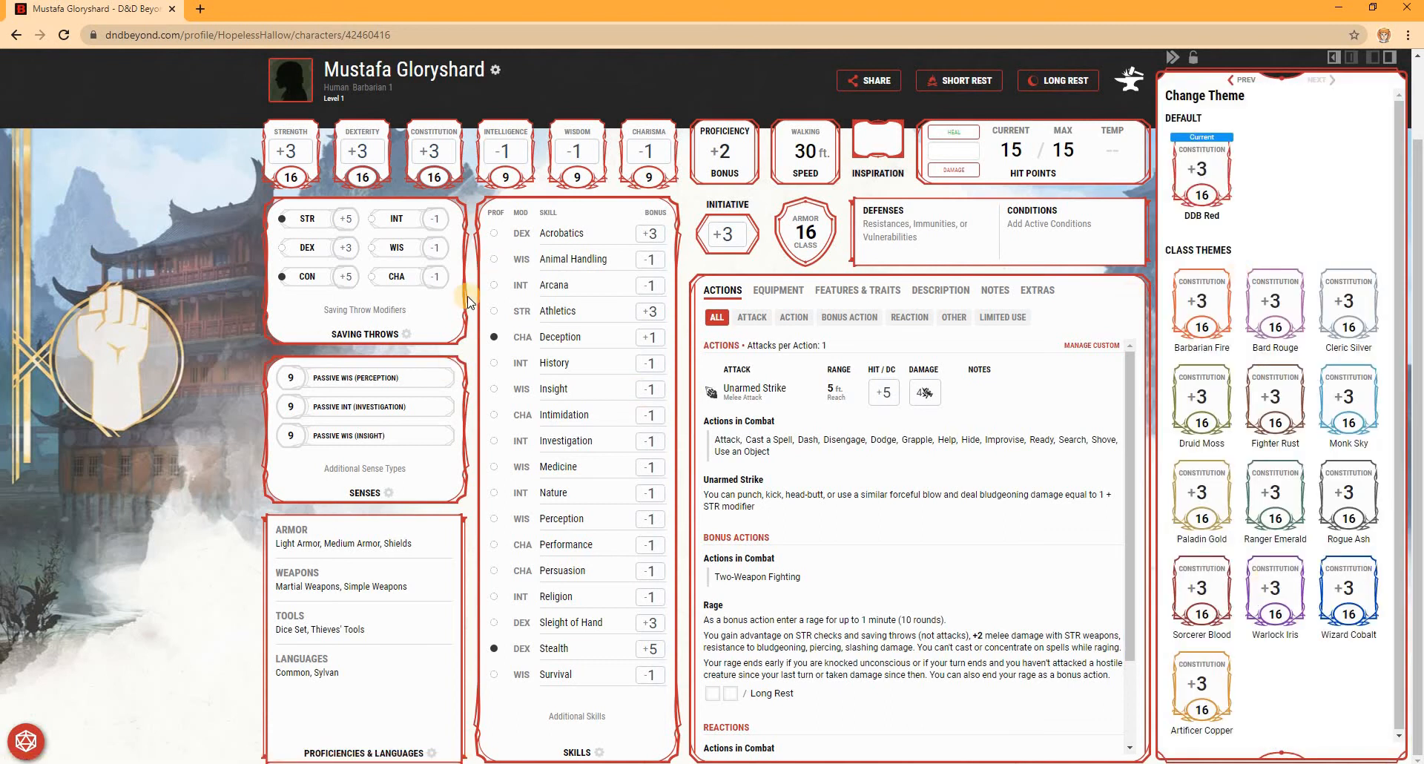
pyautogui.scroll(2, 539, 72)
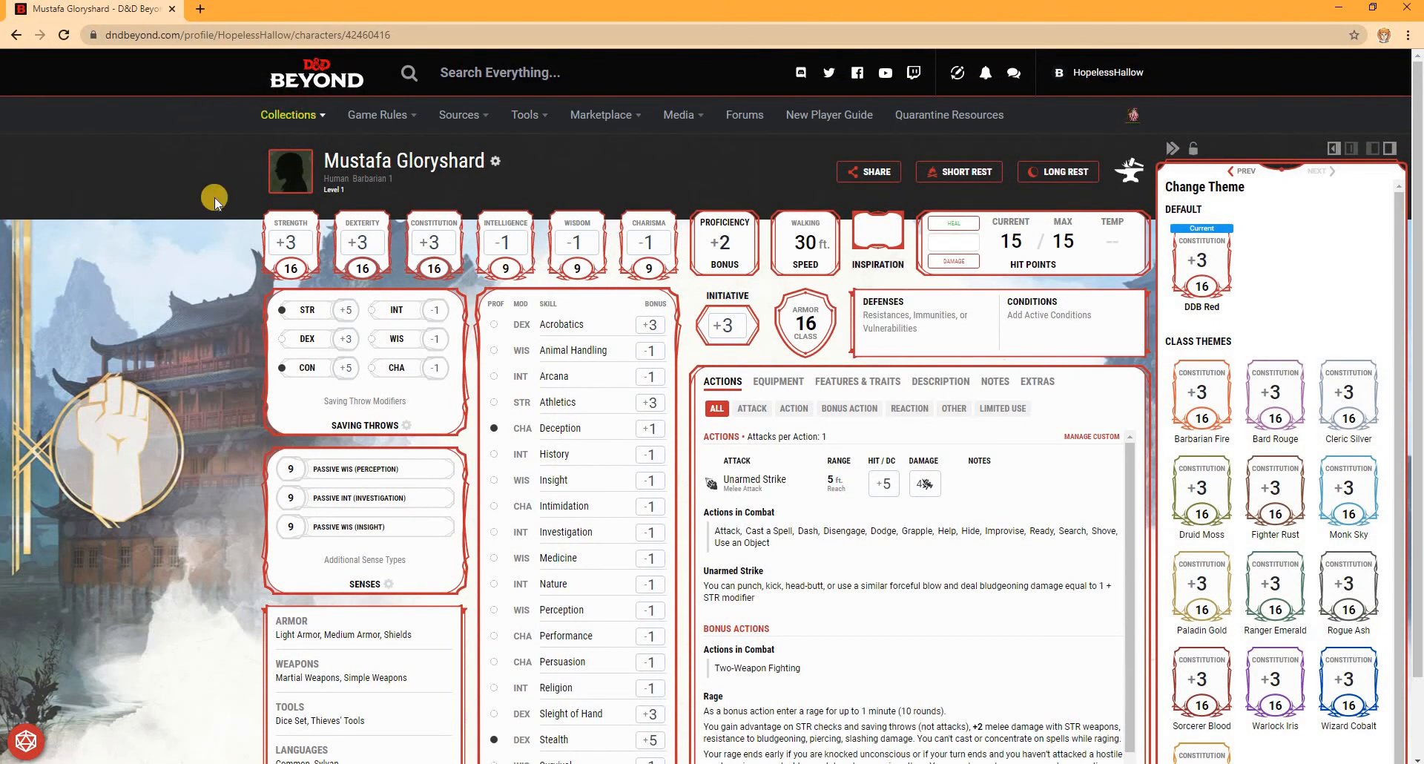
pyautogui.scroll(-2, 1178, 465)
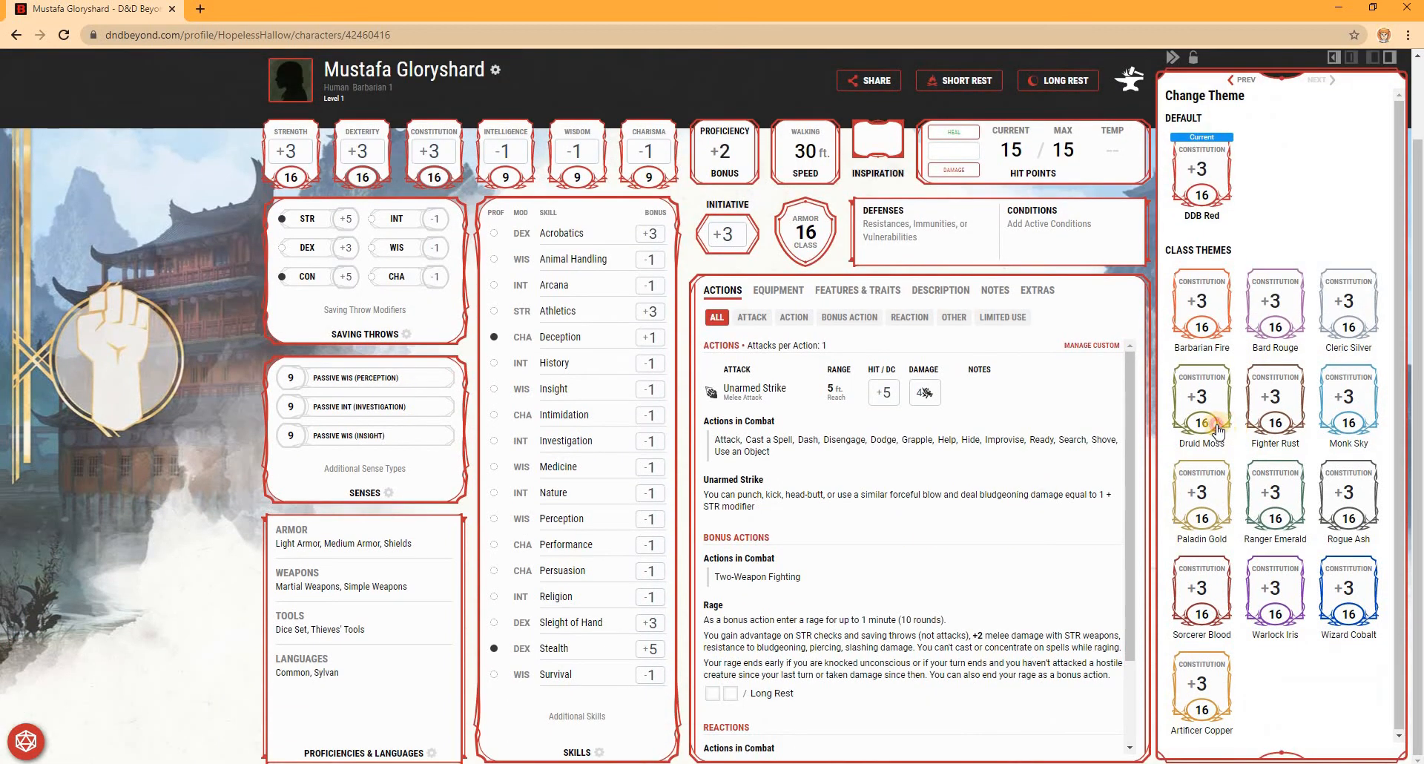
pyautogui.click(1289, 520)
pyautogui.click(1371, 519)
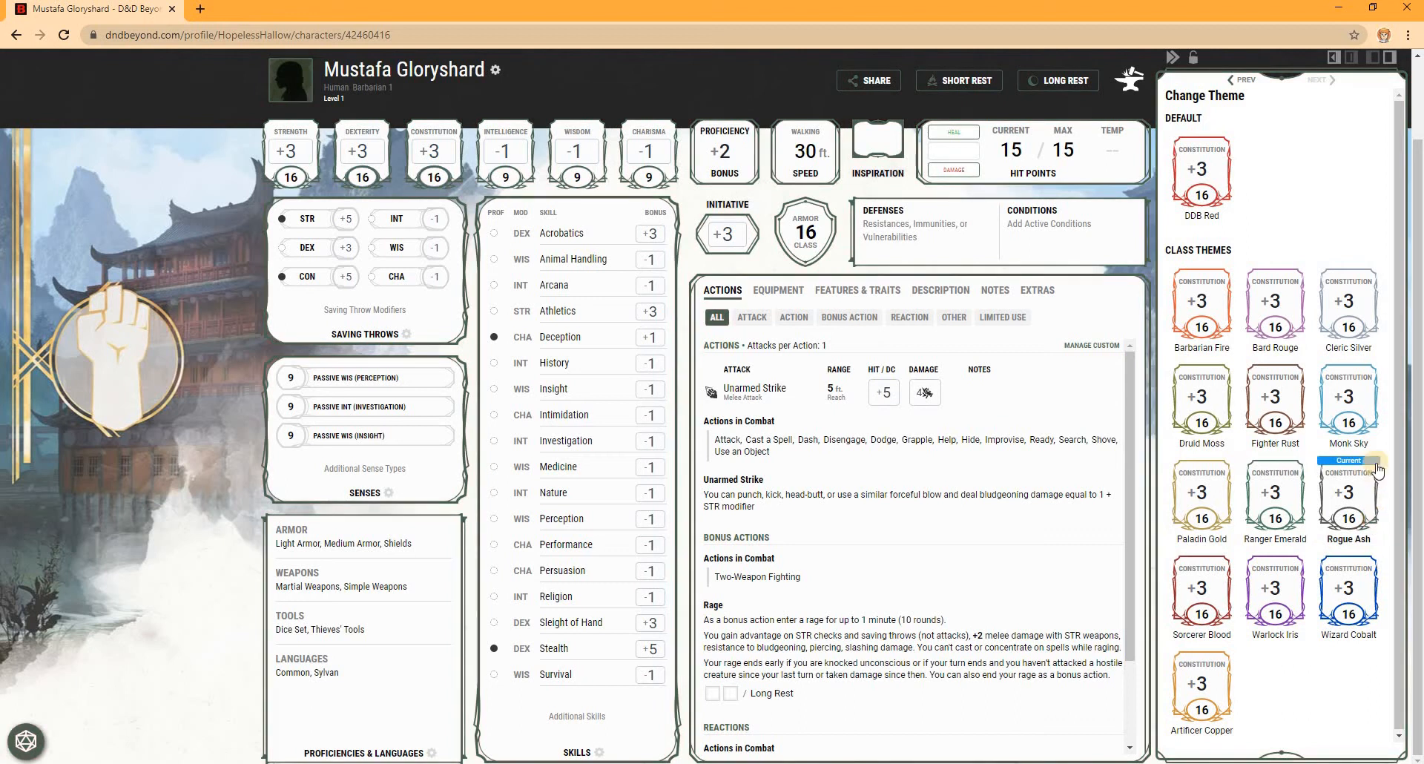
pyautogui.click(1370, 436)
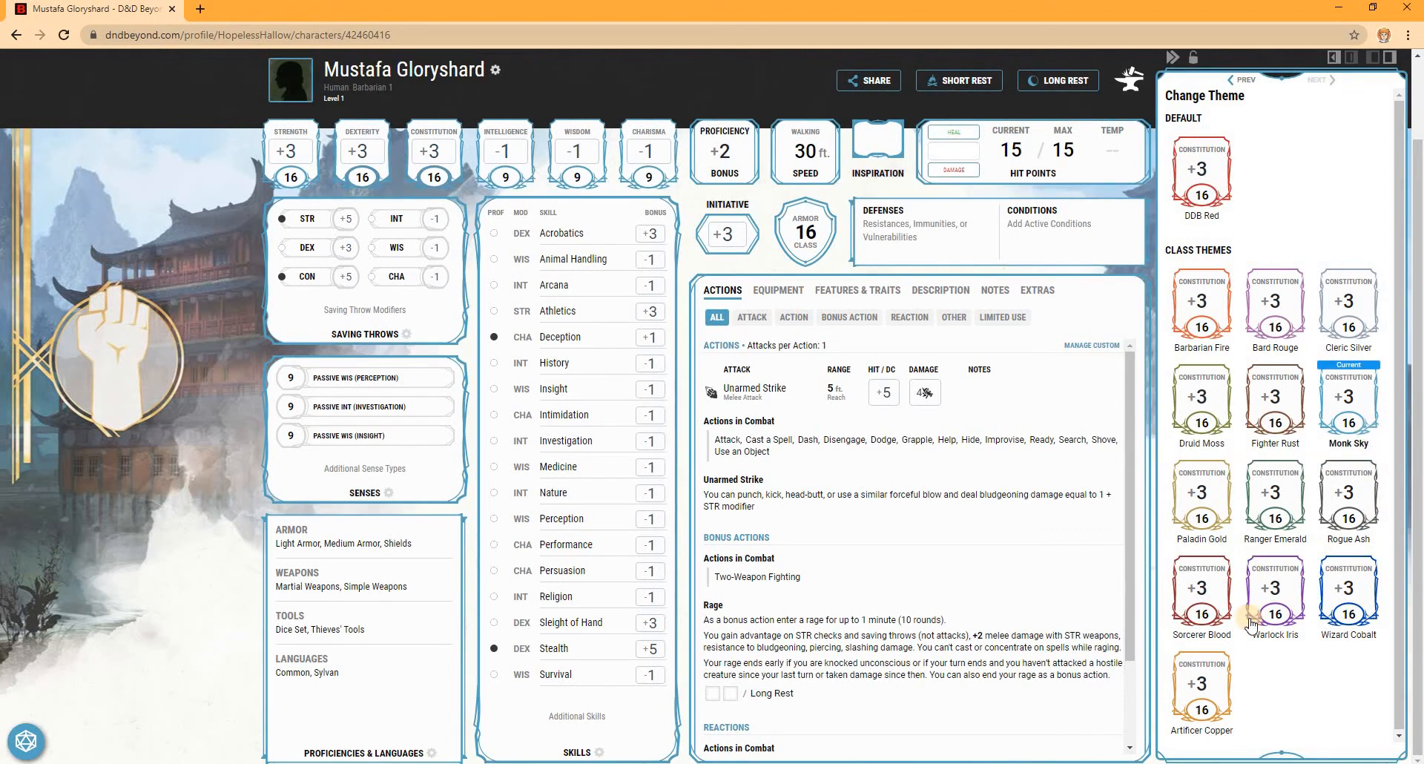
pyautogui.click(1249, 82)
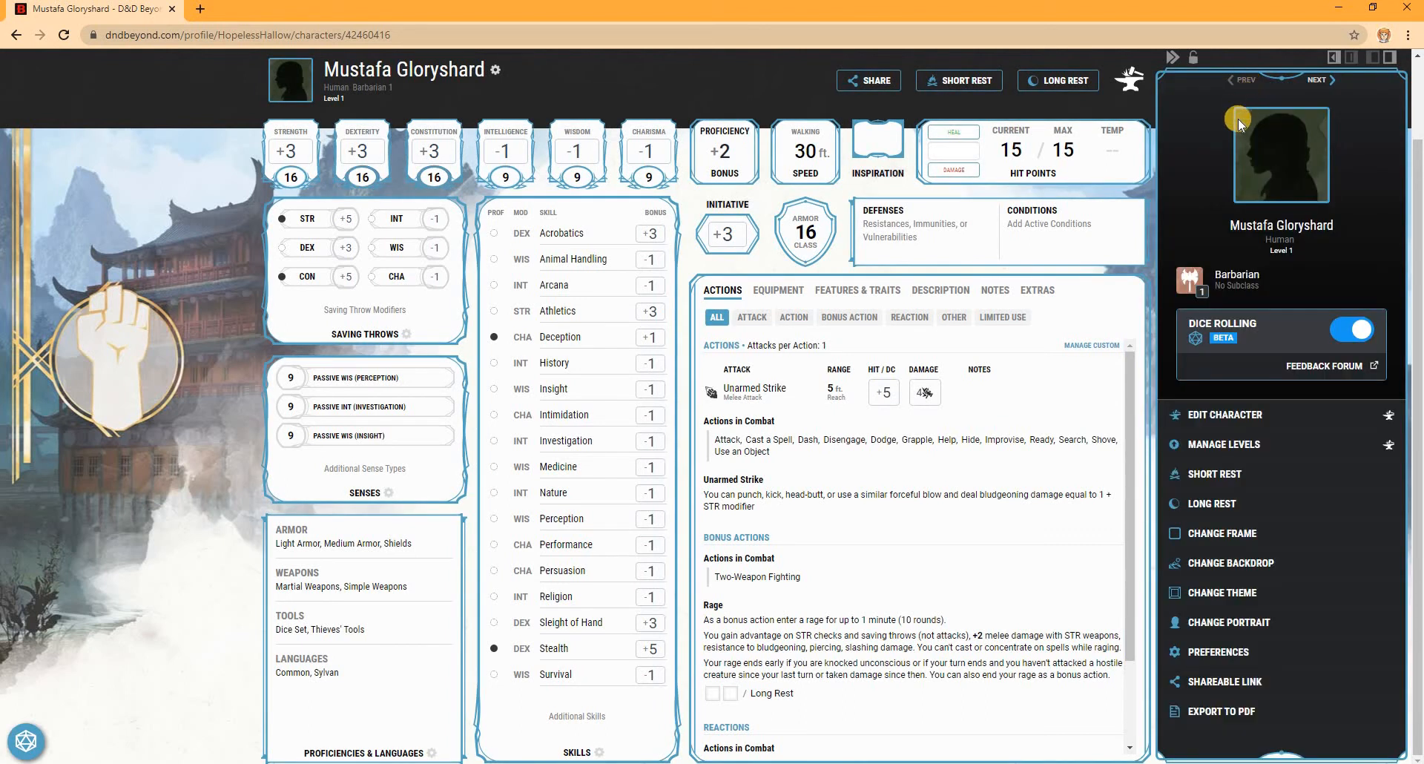
# Change the character's portrait to the third human portrait in the fifth row of the gallery
pyautogui.click(1275, 630)
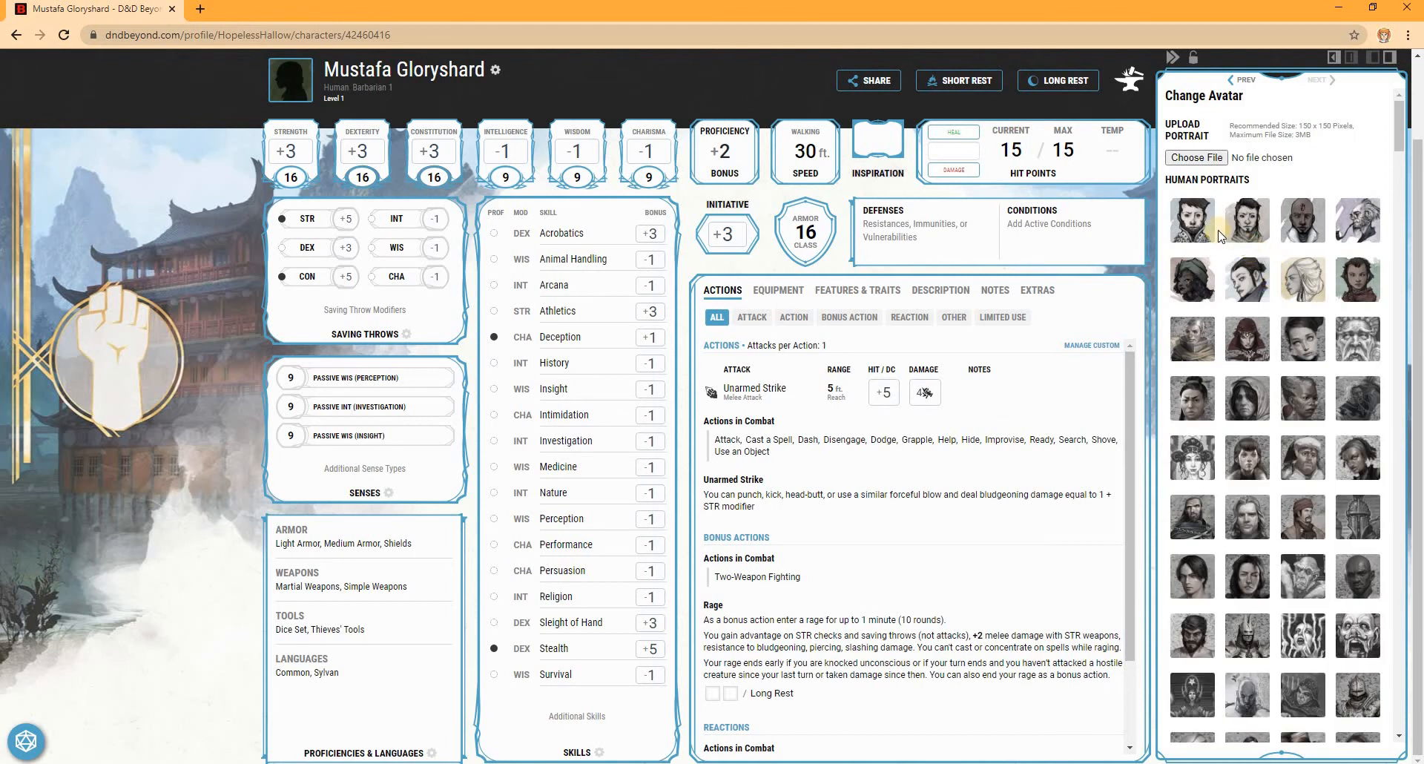
pyautogui.click(1258, 233)
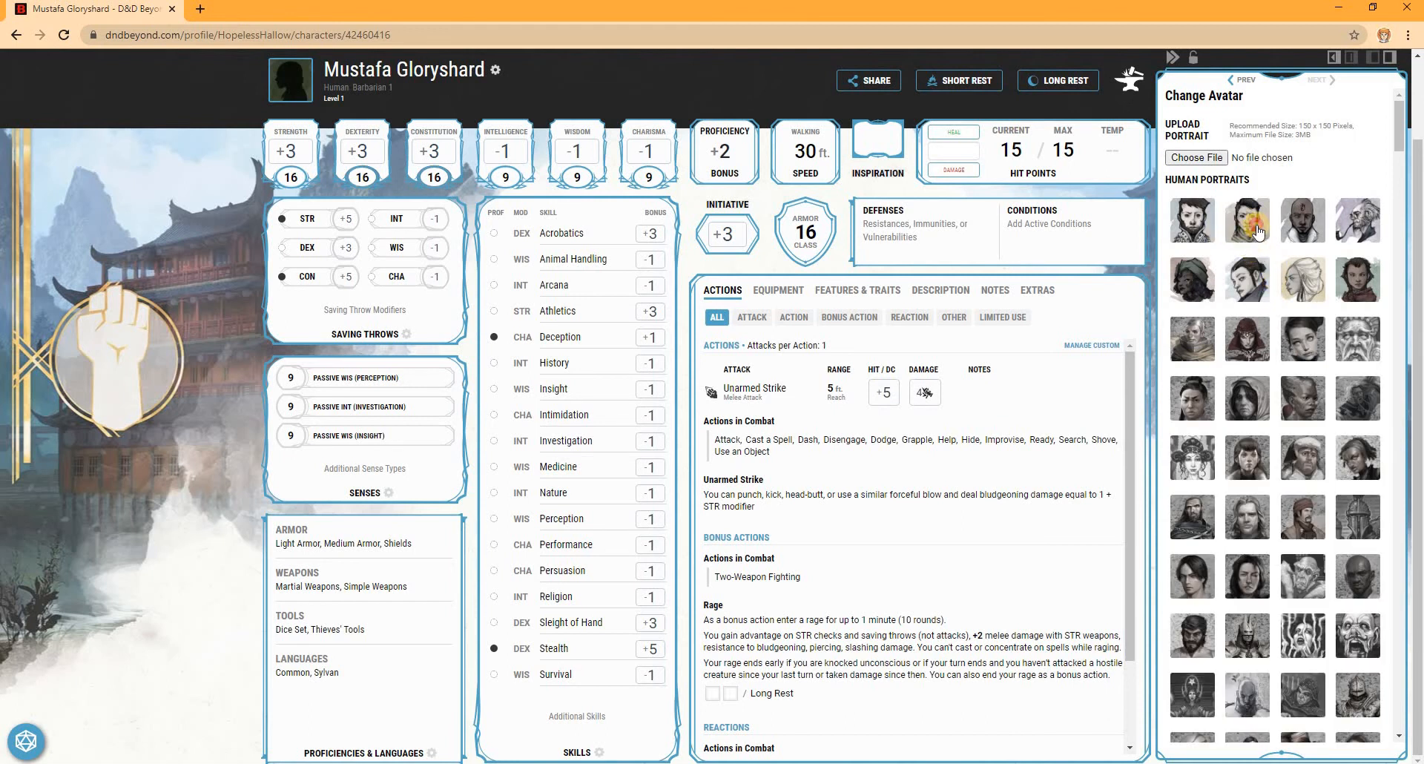
pyautogui.click(1300, 449)
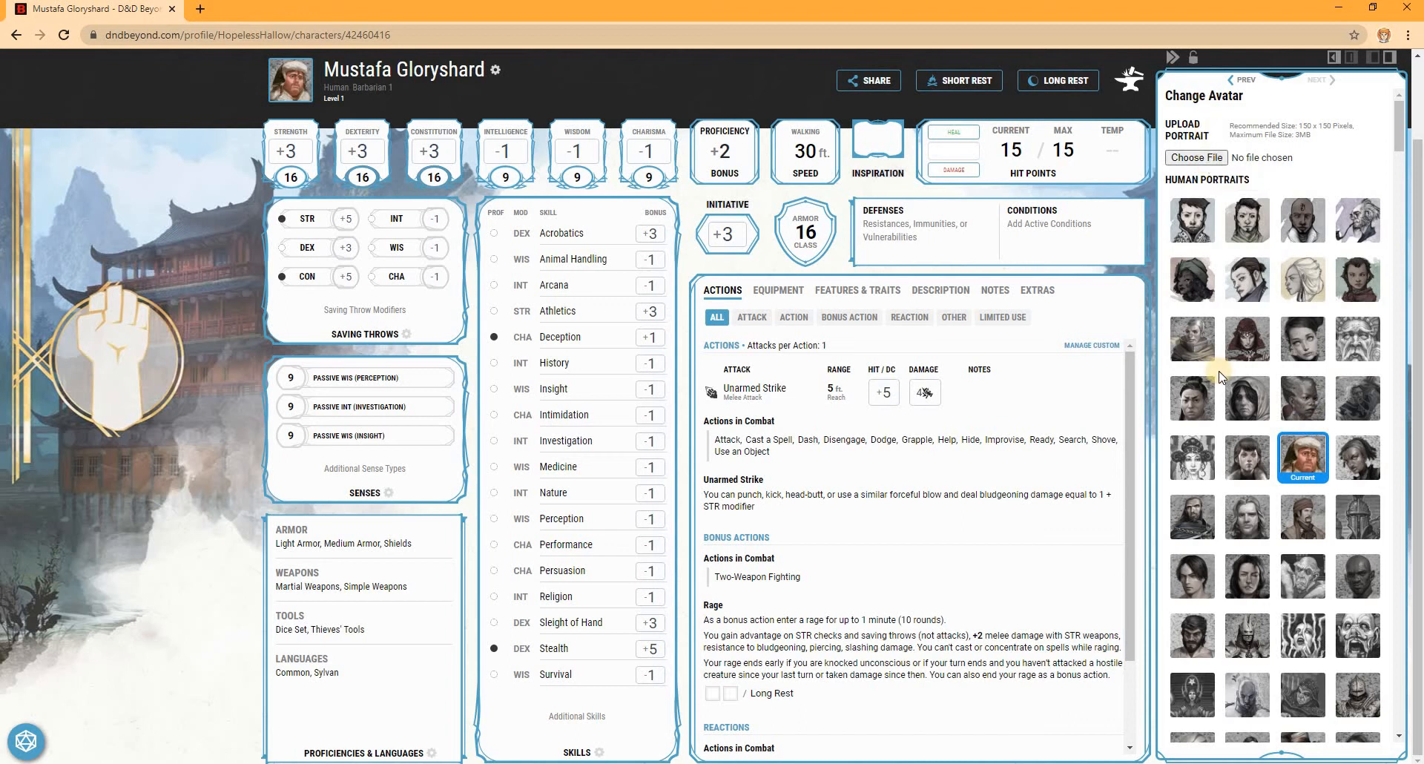
# Change the character's portrait to the bald face with patterned skin further down the gallery and close the portrait options
pyautogui.scroll(-5, 1219, 371)
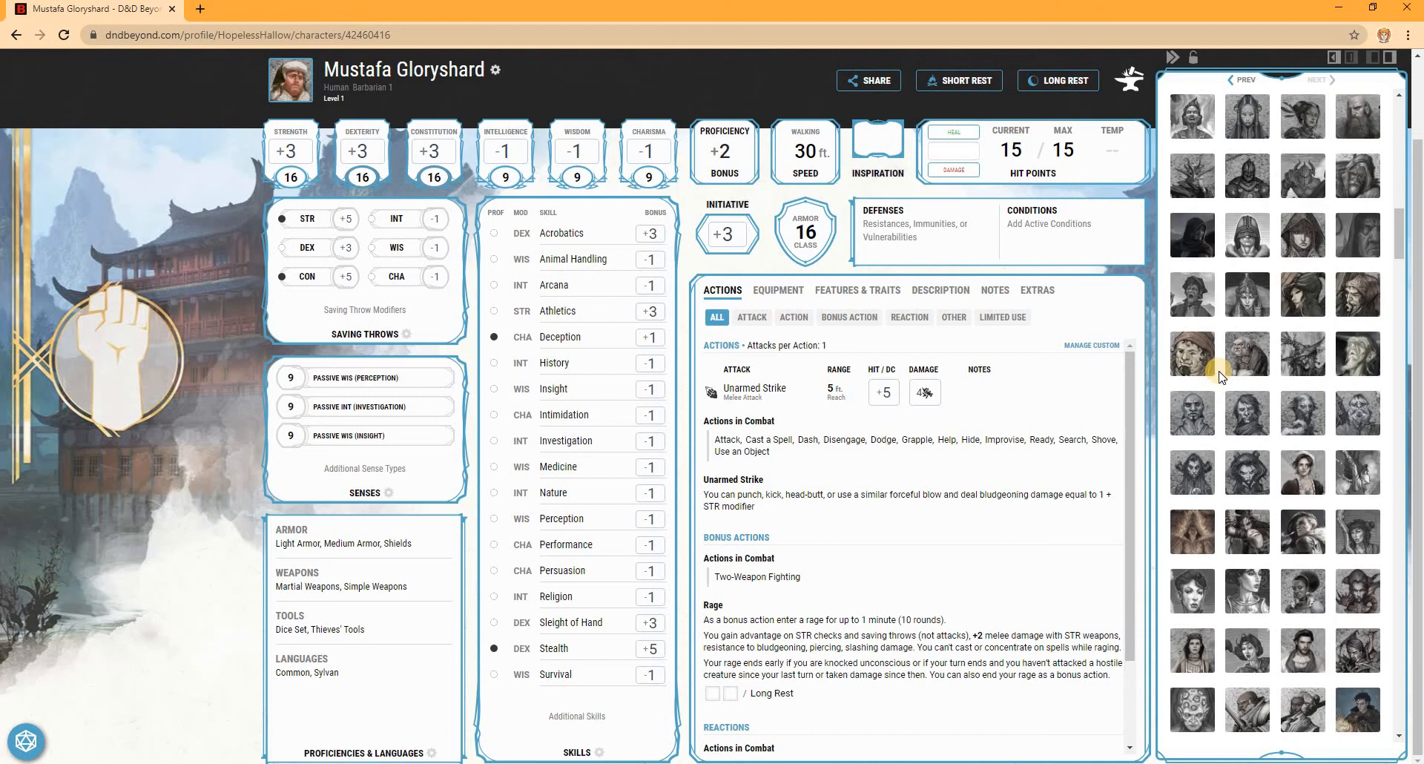
pyautogui.scroll(-5, 1219, 371)
pyautogui.click(1196, 345)
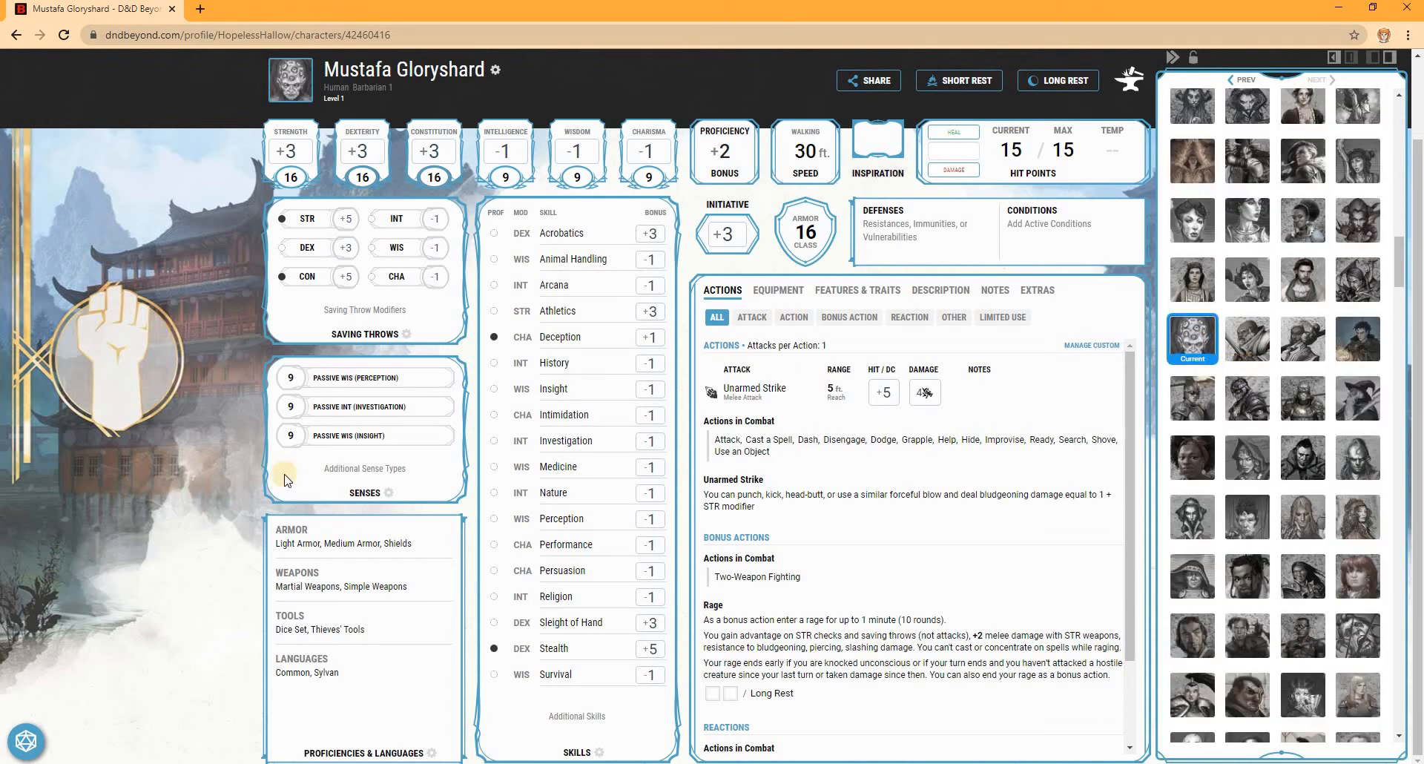
pyautogui.click(219, 475)
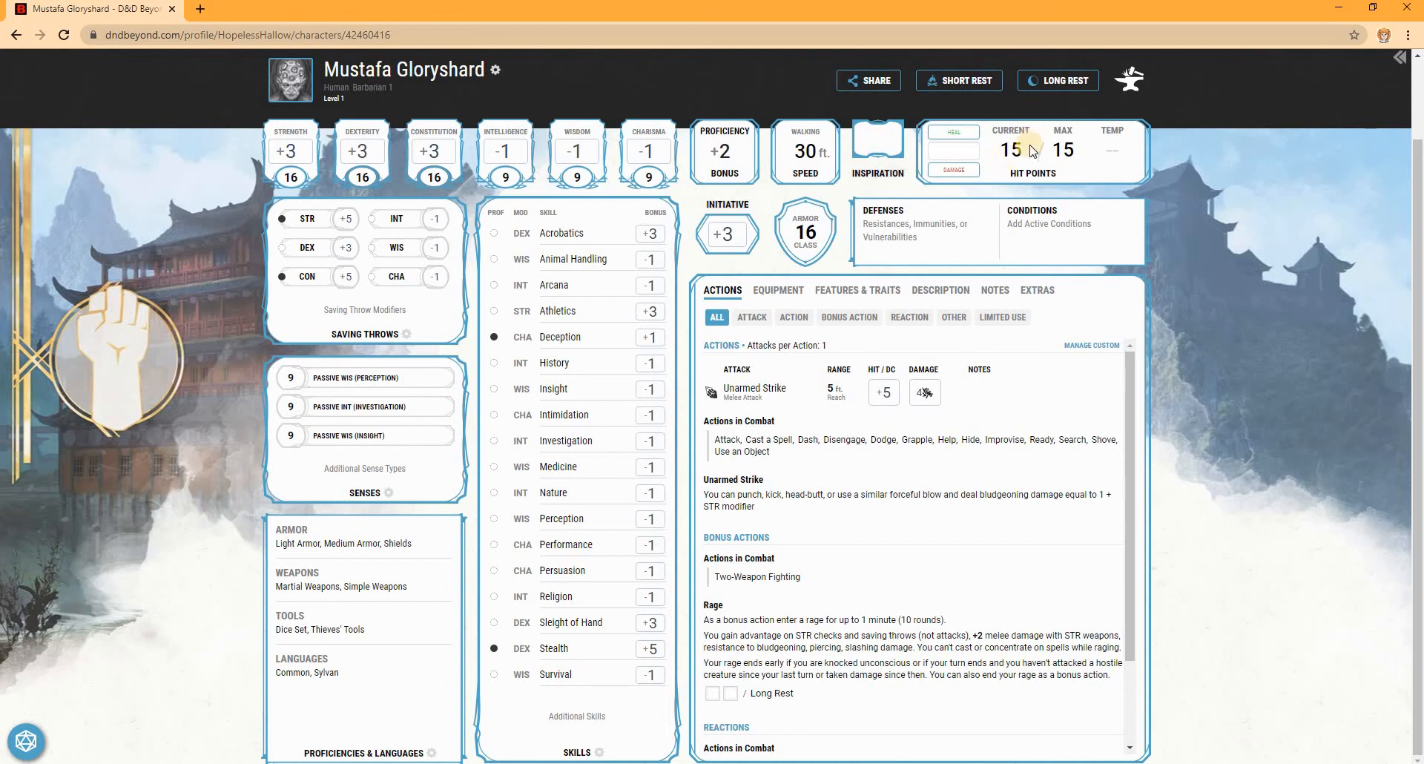
# Apply 24 damage to the character's hit points
pyautogui.click(950, 154)
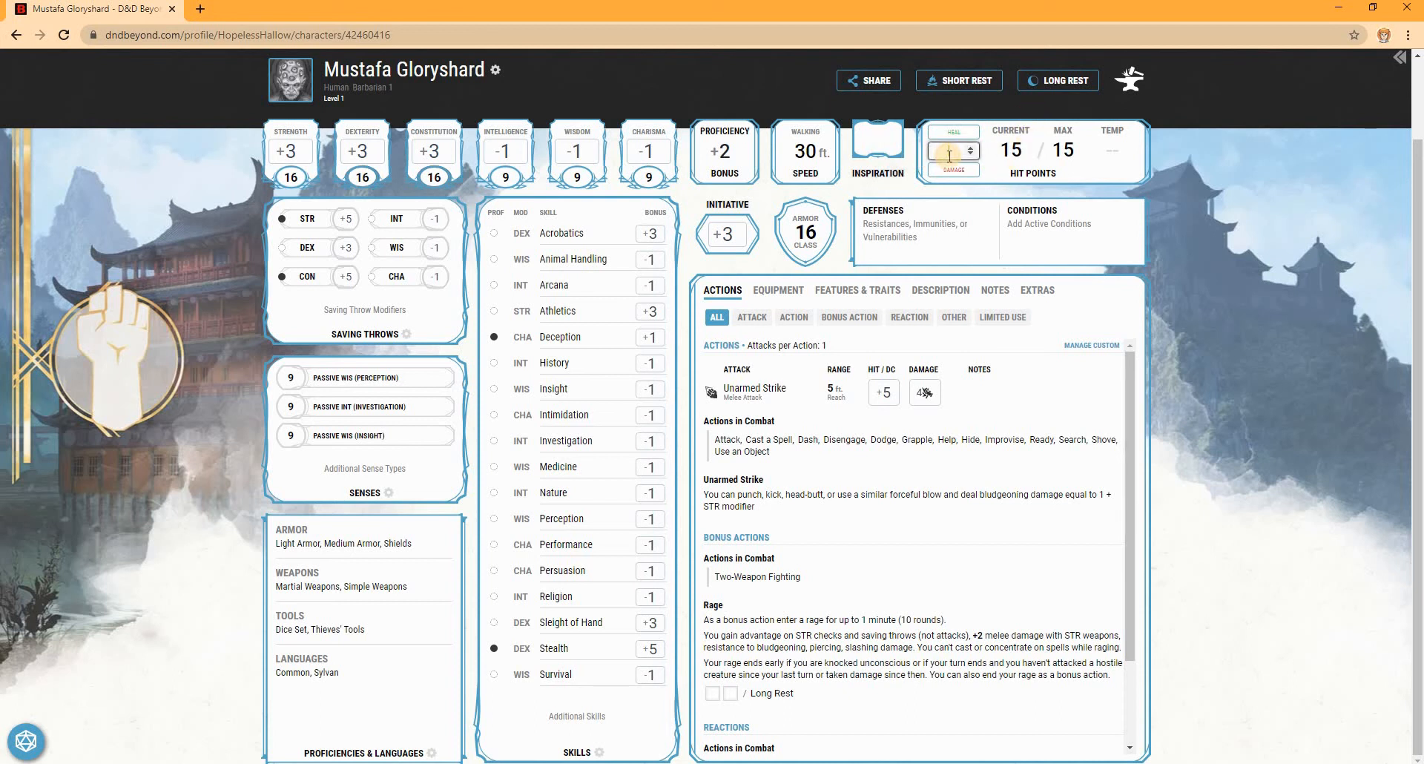
pyautogui.write('24')
pyautogui.click(968, 172)
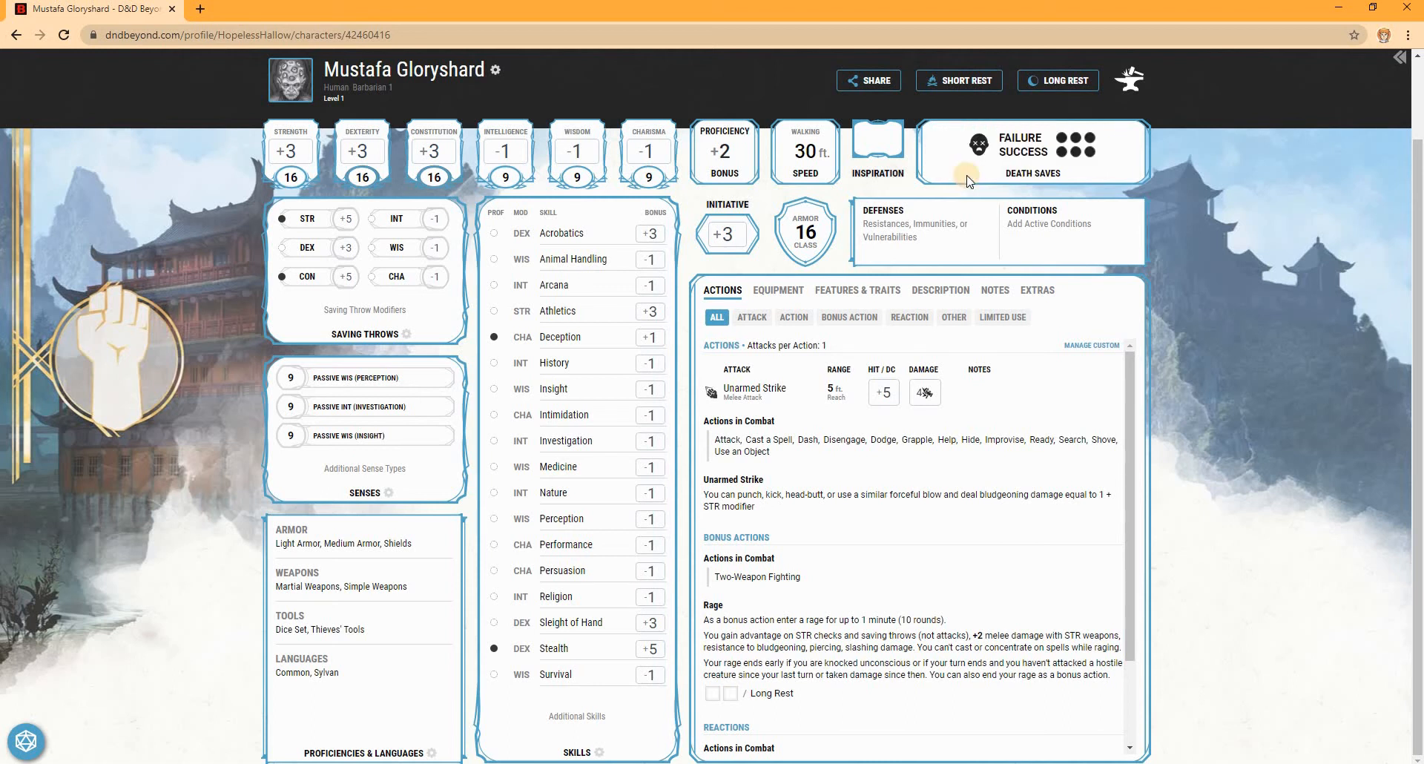
# Open HP Management and heal the character back to 15 hit points in single-point increments
pyautogui.click(1035, 172)
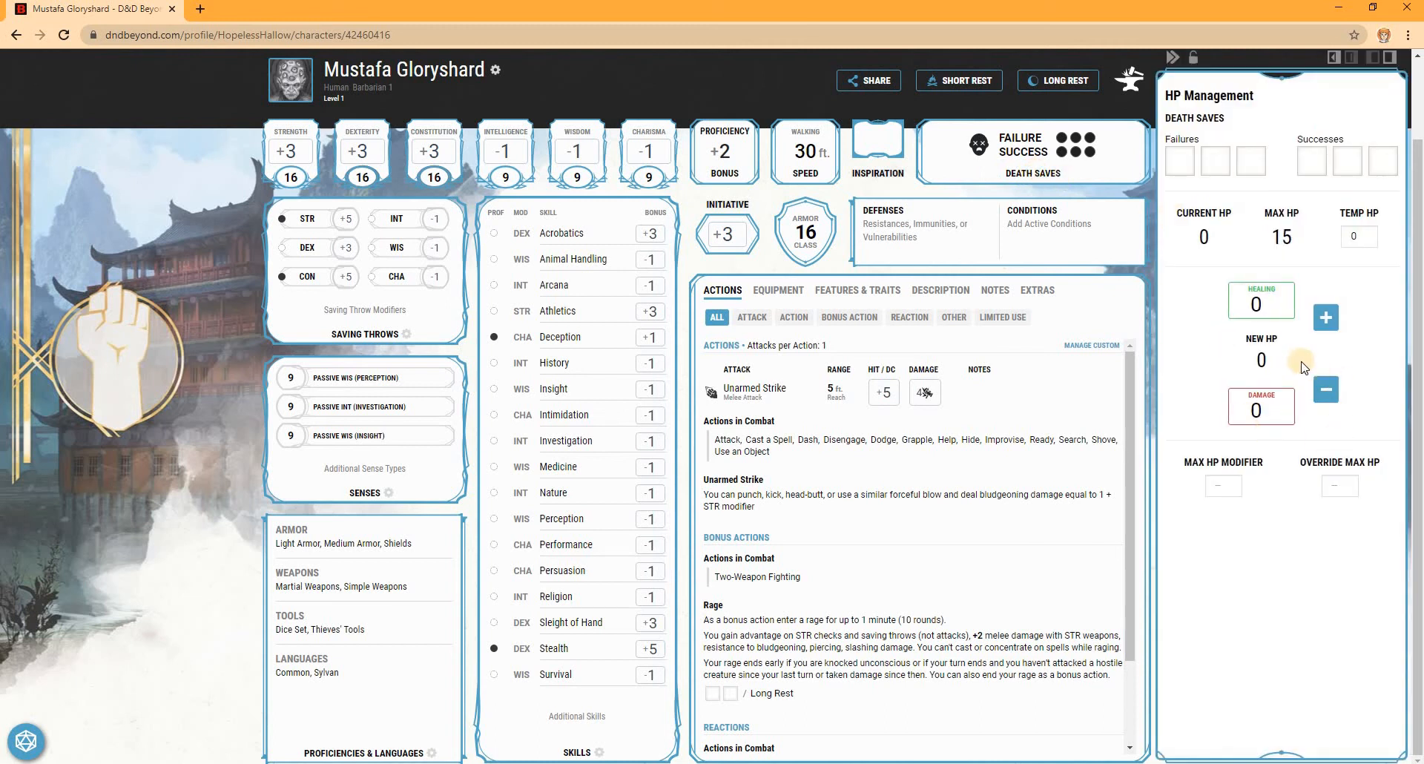
pyautogui.click(1317, 320)
pyautogui.click(1317, 320)
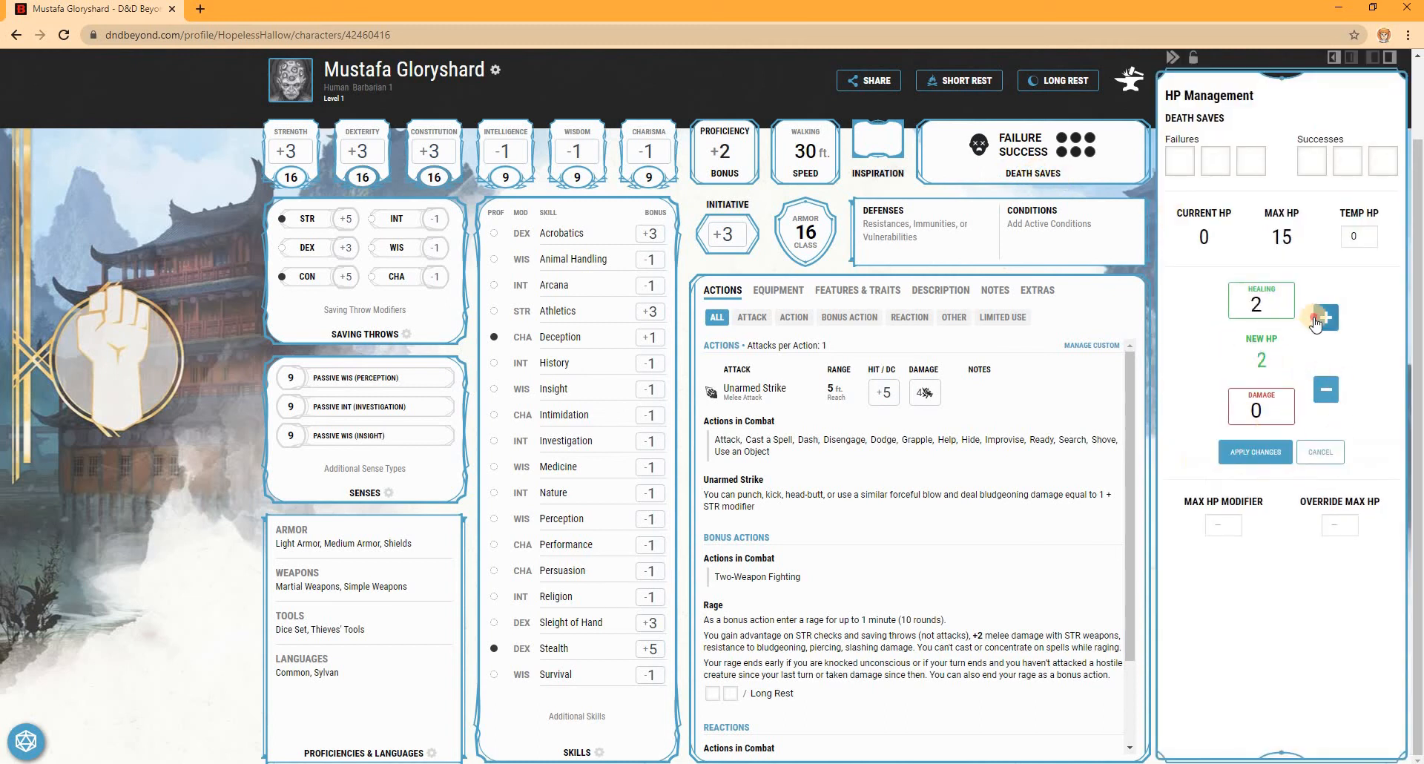
pyautogui.click(1317, 321)
pyautogui.click(1316, 321)
pyautogui.click(1317, 320)
pyautogui.click(1317, 321)
pyautogui.click(1317, 321)
pyautogui.click(1316, 320)
pyautogui.click(1316, 320)
pyautogui.click(1317, 320)
pyautogui.click(1317, 321)
pyautogui.click(1316, 320)
pyautogui.click(1316, 321)
pyautogui.click(1256, 452)
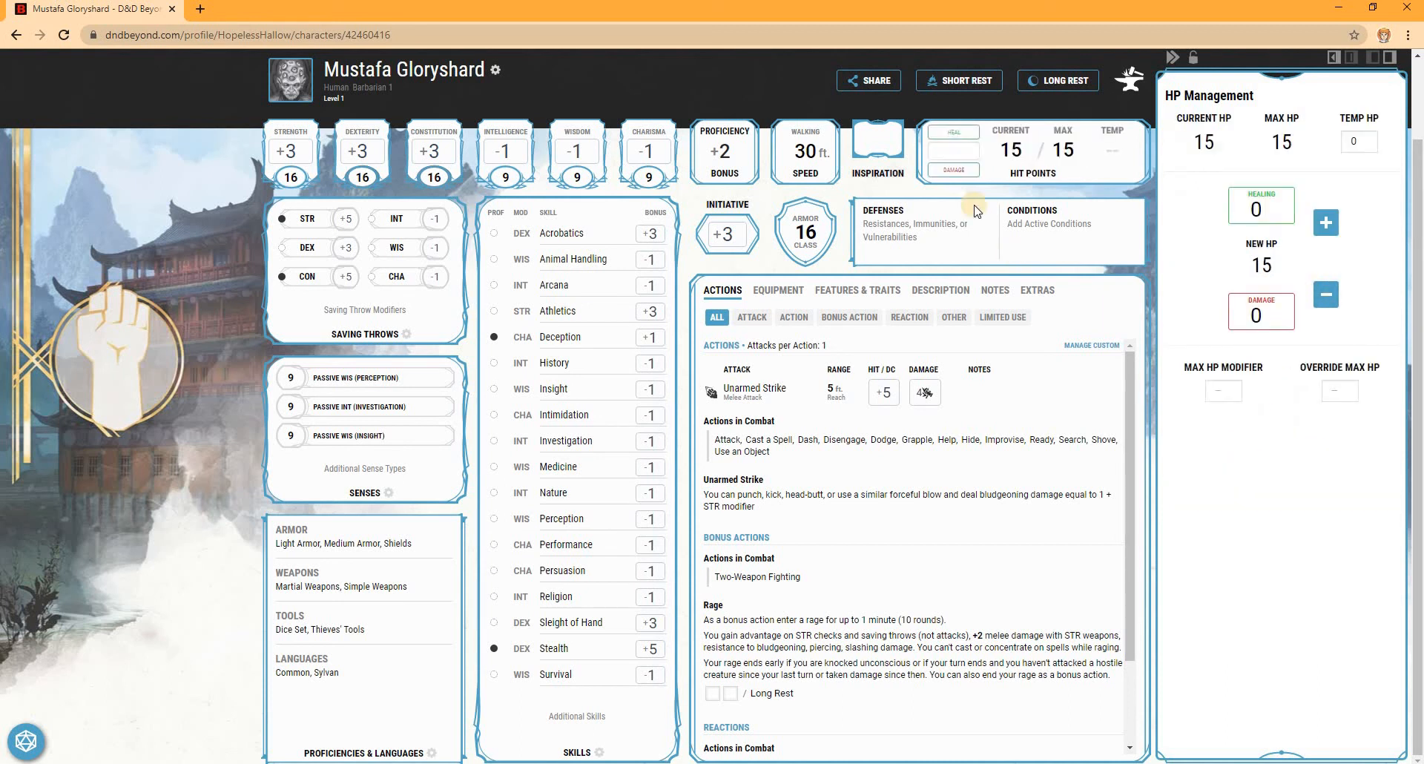
# Apply 12 damage and 12 healing directly in the sheet's hit points box
pyautogui.click(940, 153)
pyautogui.write('12')
pyautogui.click(954, 170)
pyautogui.click(954, 155)
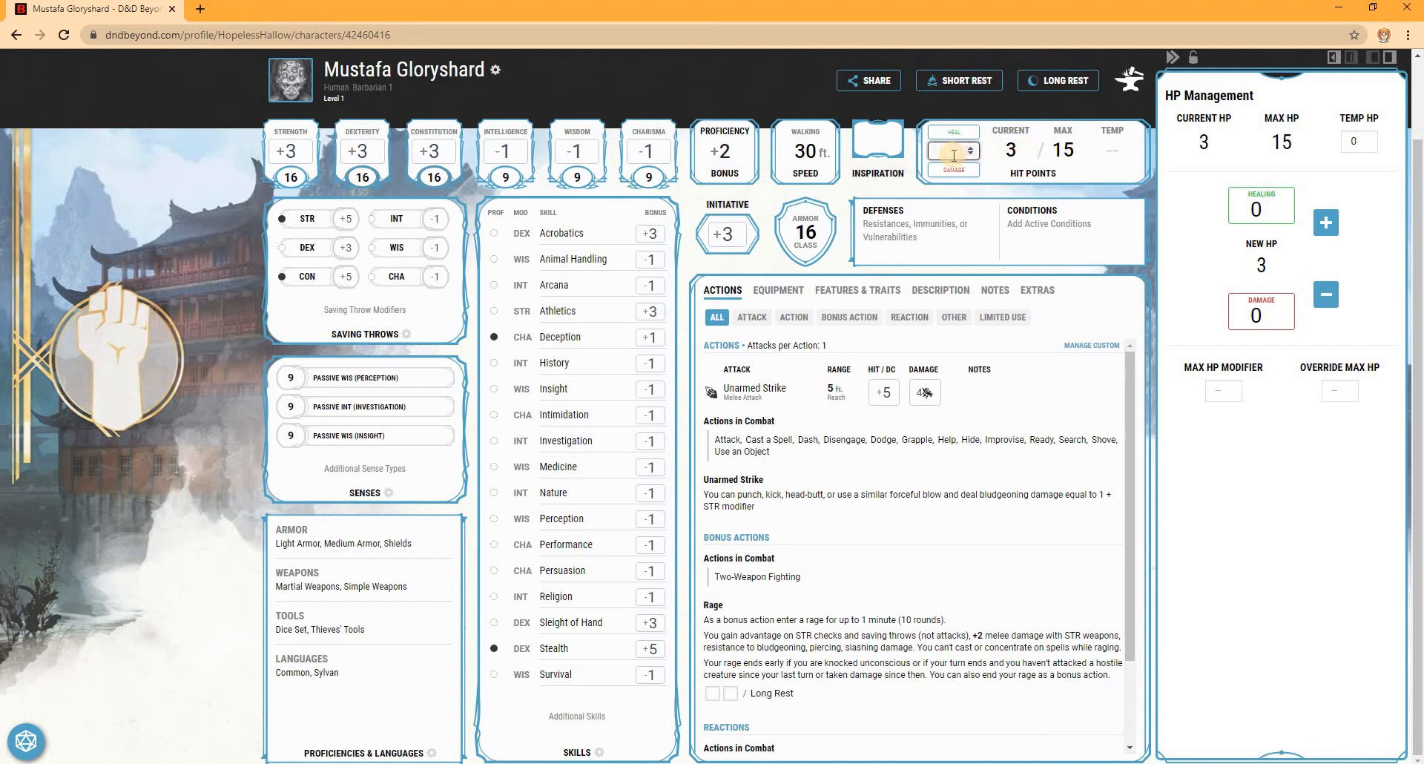
pyautogui.write('12')
pyautogui.click(956, 132)
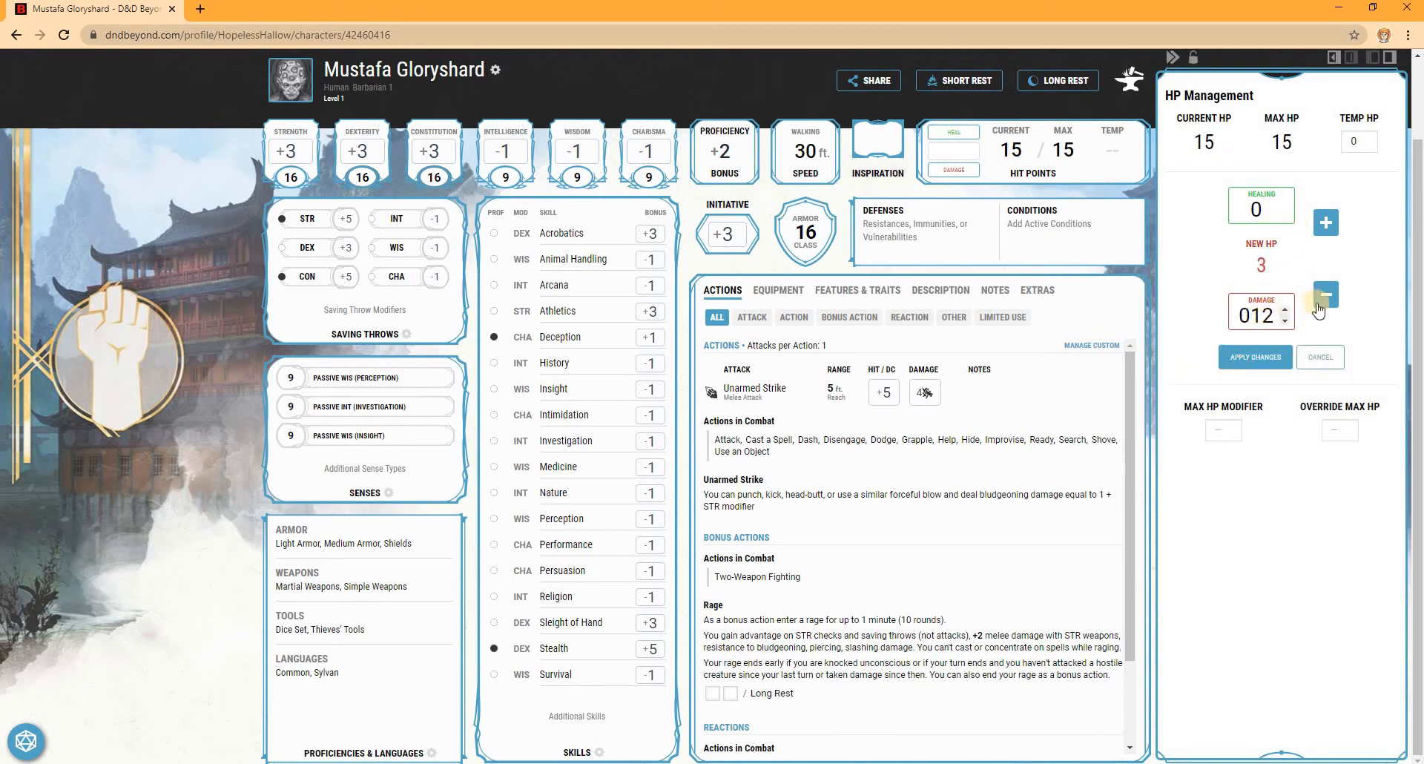
# Apply 12 damage and 12 healing through HP Management
pyautogui.click(1256, 357)
pyautogui.click(1270, 216)
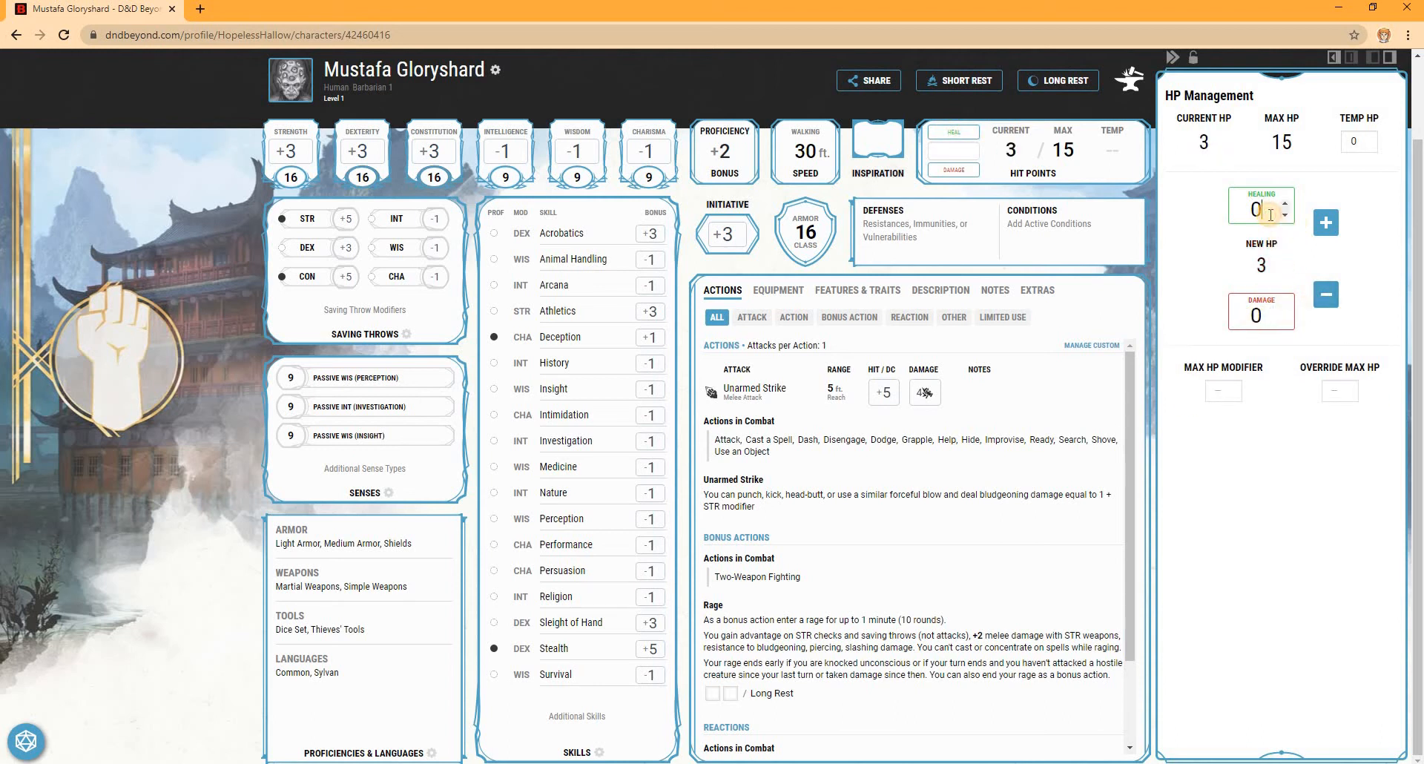
pyautogui.write('12')
pyautogui.click(1269, 357)
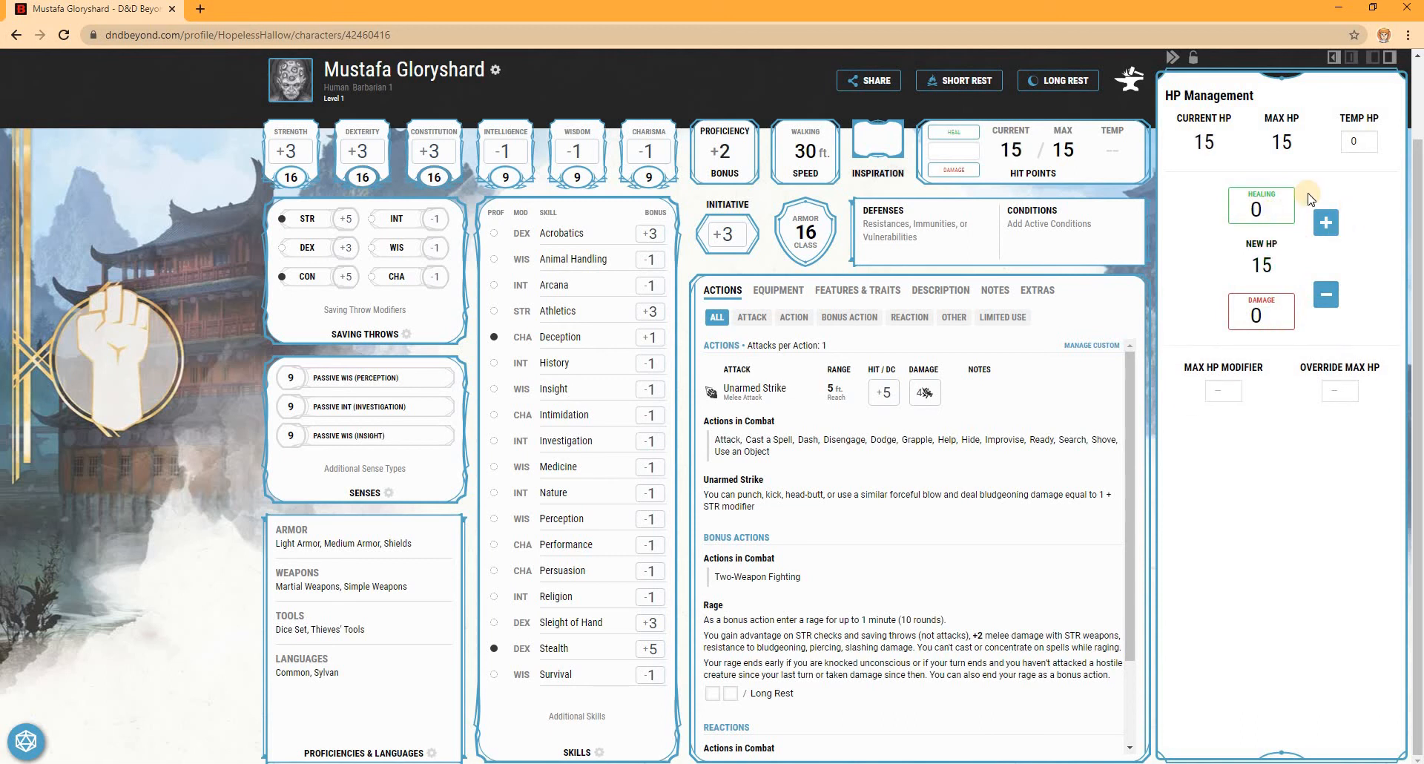
# Deal 24 damage to the character to bring up the death saves
pyautogui.click(933, 149)
pyautogui.write('24')
pyautogui.click(954, 170)
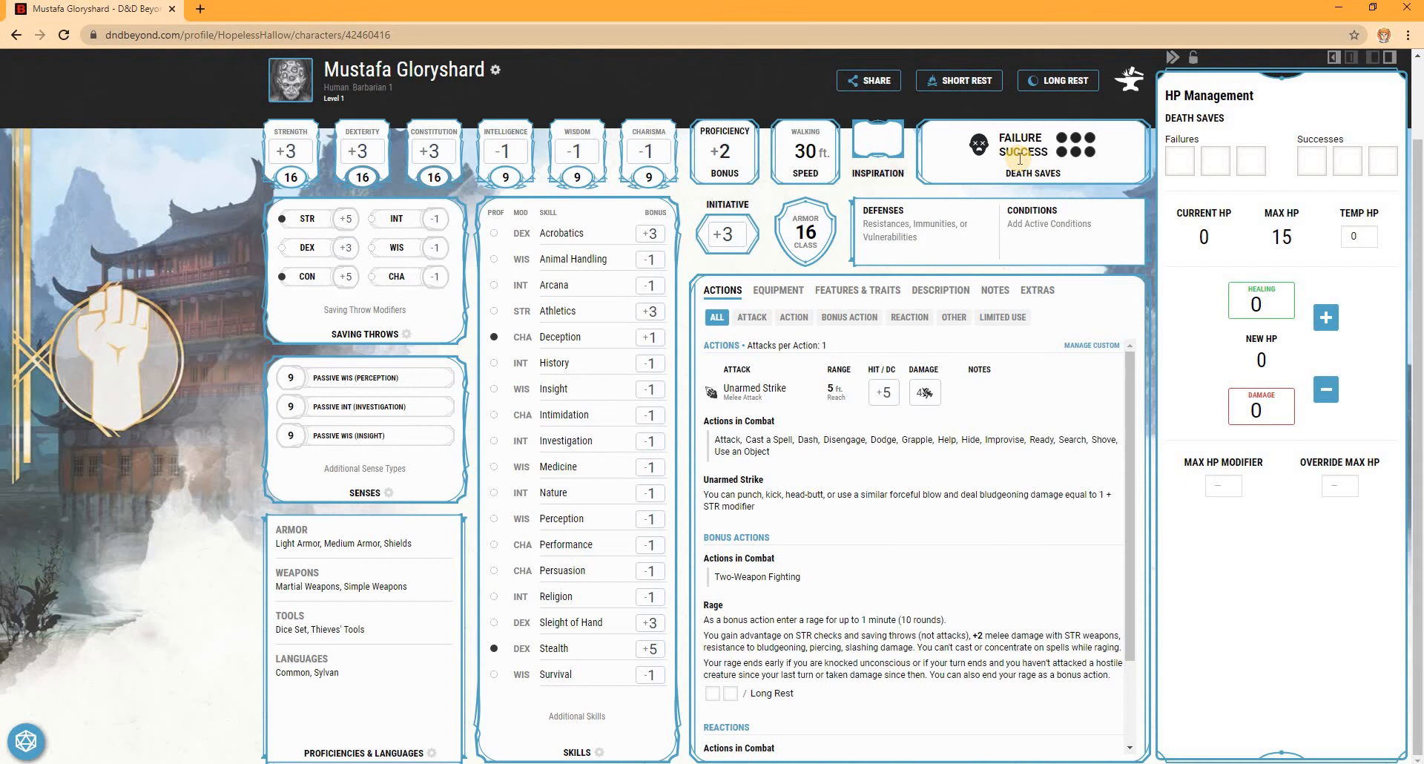
# Mark three death save failures and clear all of them again
pyautogui.click(1179, 161)
pyautogui.click(1215, 163)
pyautogui.click(1250, 163)
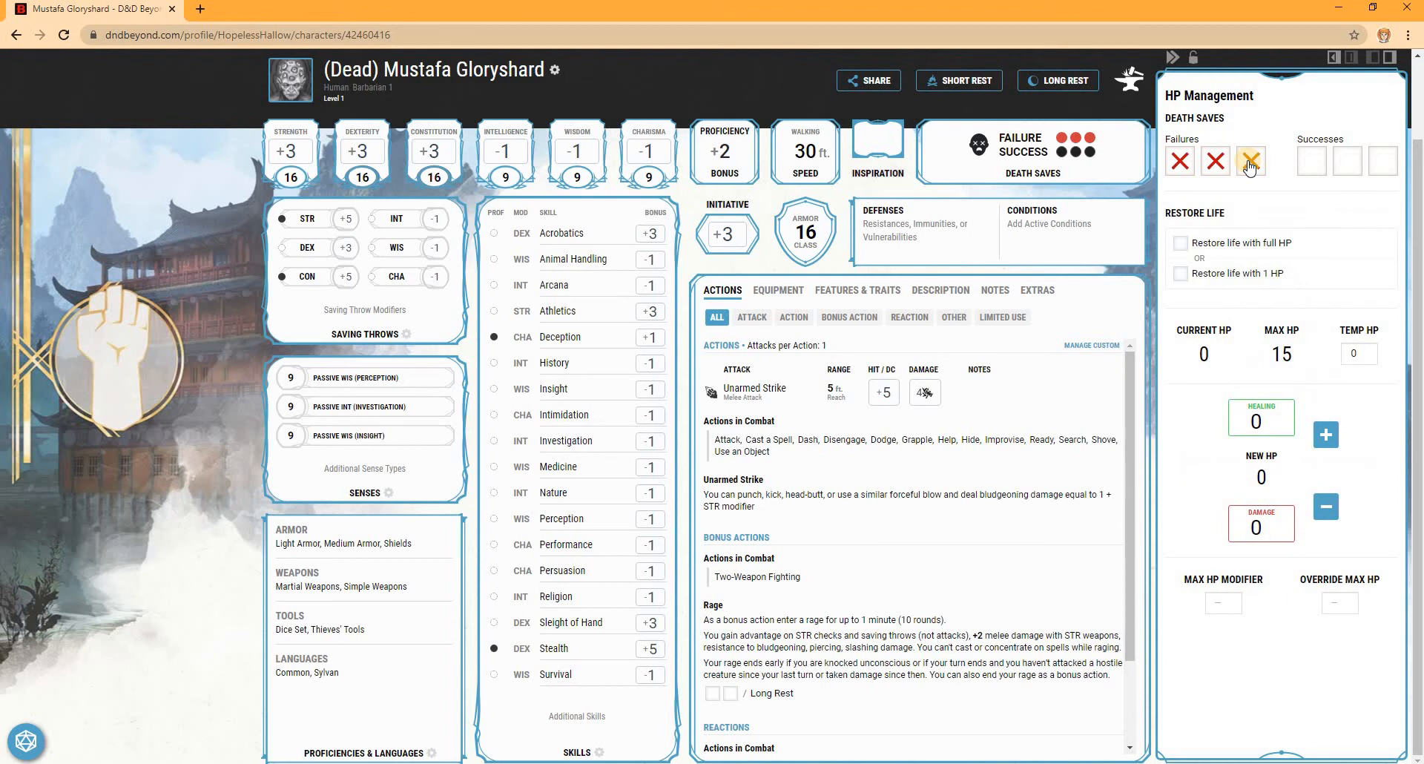
pyautogui.click(1251, 163)
pyautogui.click(1216, 162)
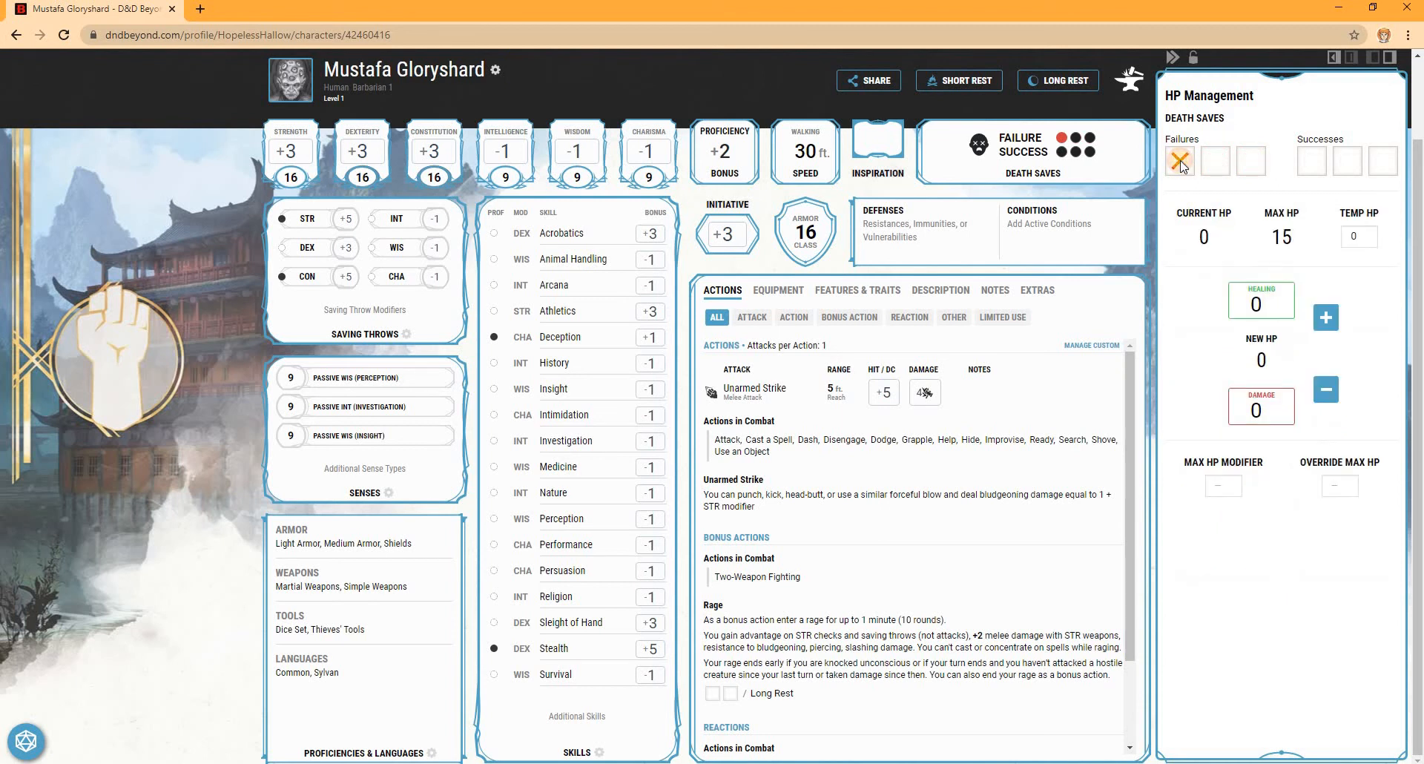
pyautogui.click(1180, 162)
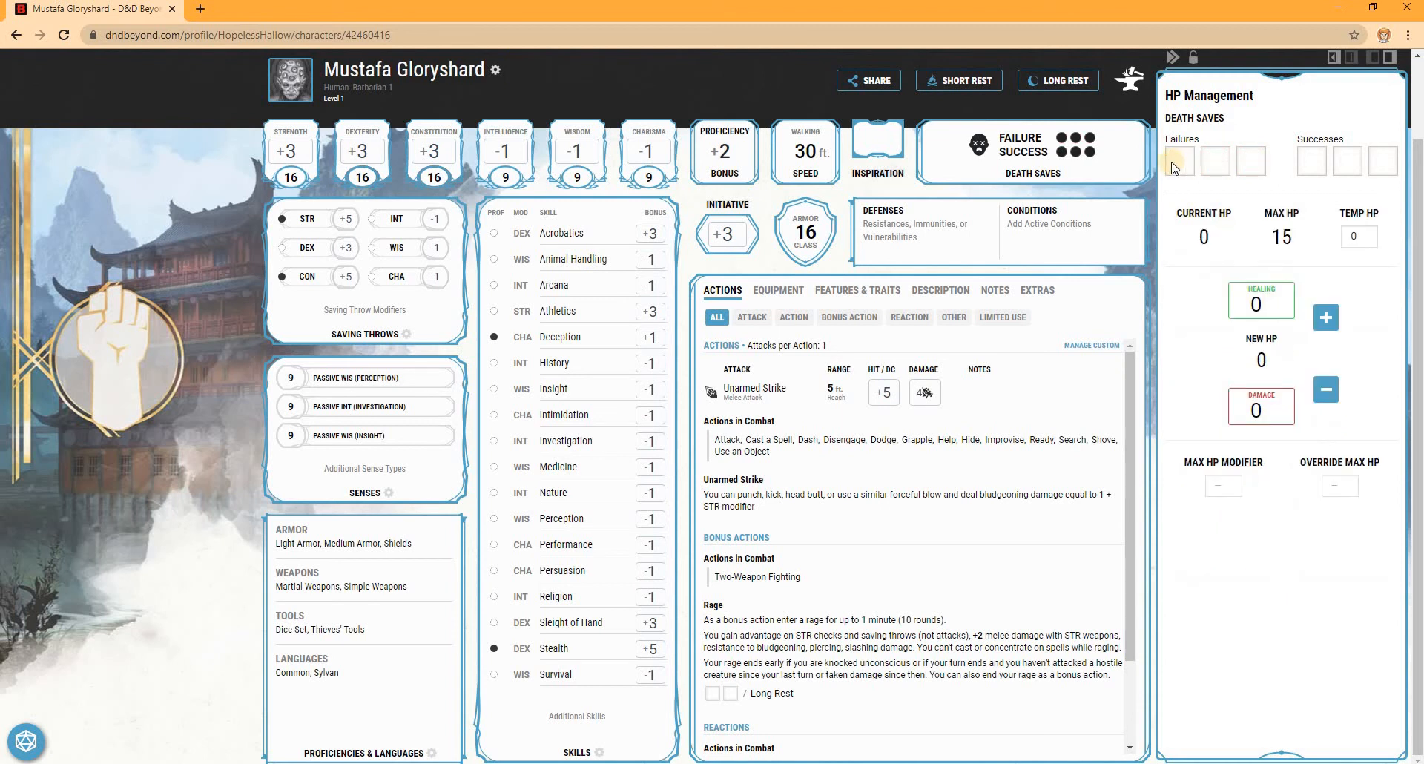
# Try marking and clearing different combinations of death save successes and failures
pyautogui.click(1311, 162)
pyautogui.click(1347, 163)
pyautogui.click(1380, 163)
pyautogui.click(1312, 165)
pyautogui.click(1311, 167)
pyautogui.click(1183, 167)
pyautogui.click(1218, 165)
pyautogui.click(1218, 165)
pyautogui.click(1183, 165)
pyautogui.click(1183, 164)
pyautogui.click(1215, 165)
pyautogui.click(1215, 165)
pyautogui.click(1182, 163)
# Mark three death save successes and heal the character by 1 hit point
pyautogui.click(1312, 163)
pyautogui.click(1348, 164)
pyautogui.click(1382, 163)
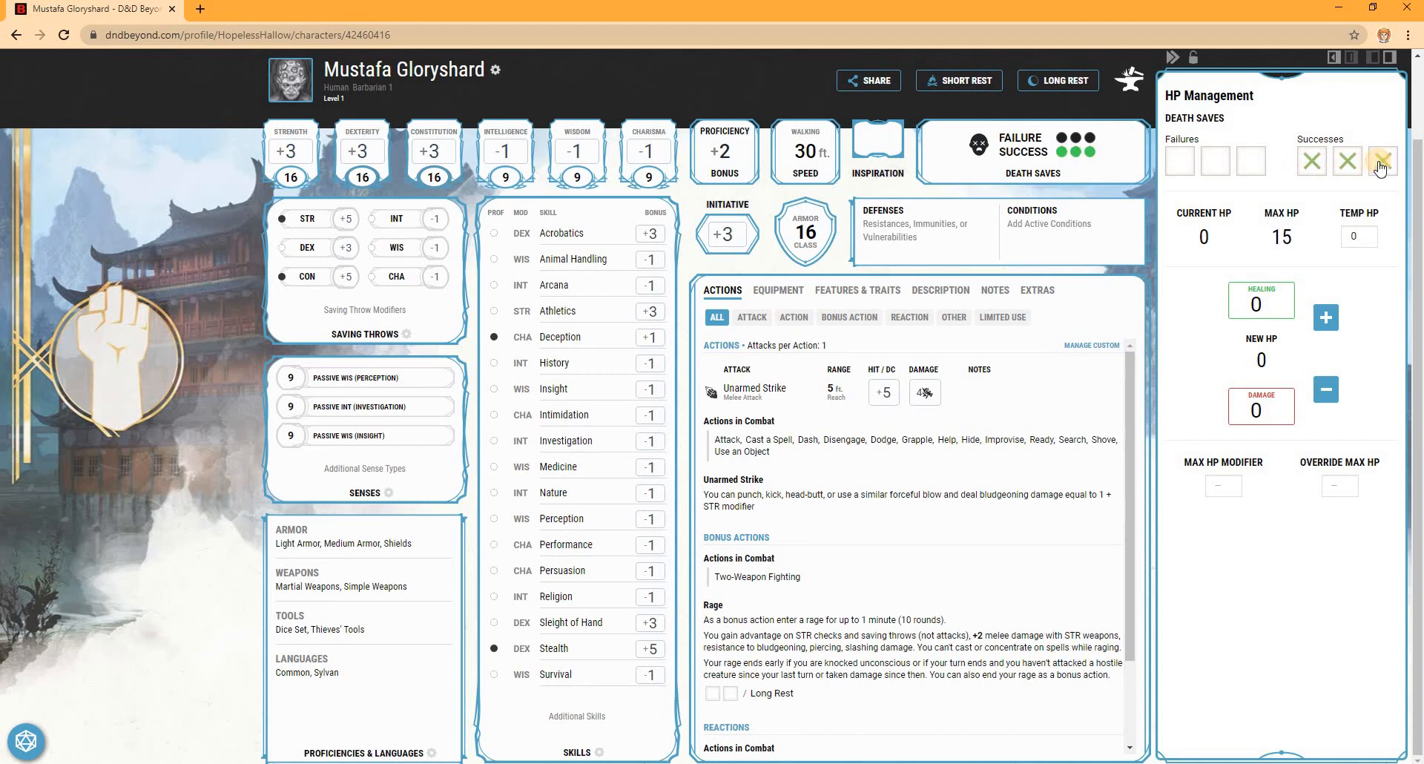
pyautogui.click(1248, 294)
pyautogui.write('1')
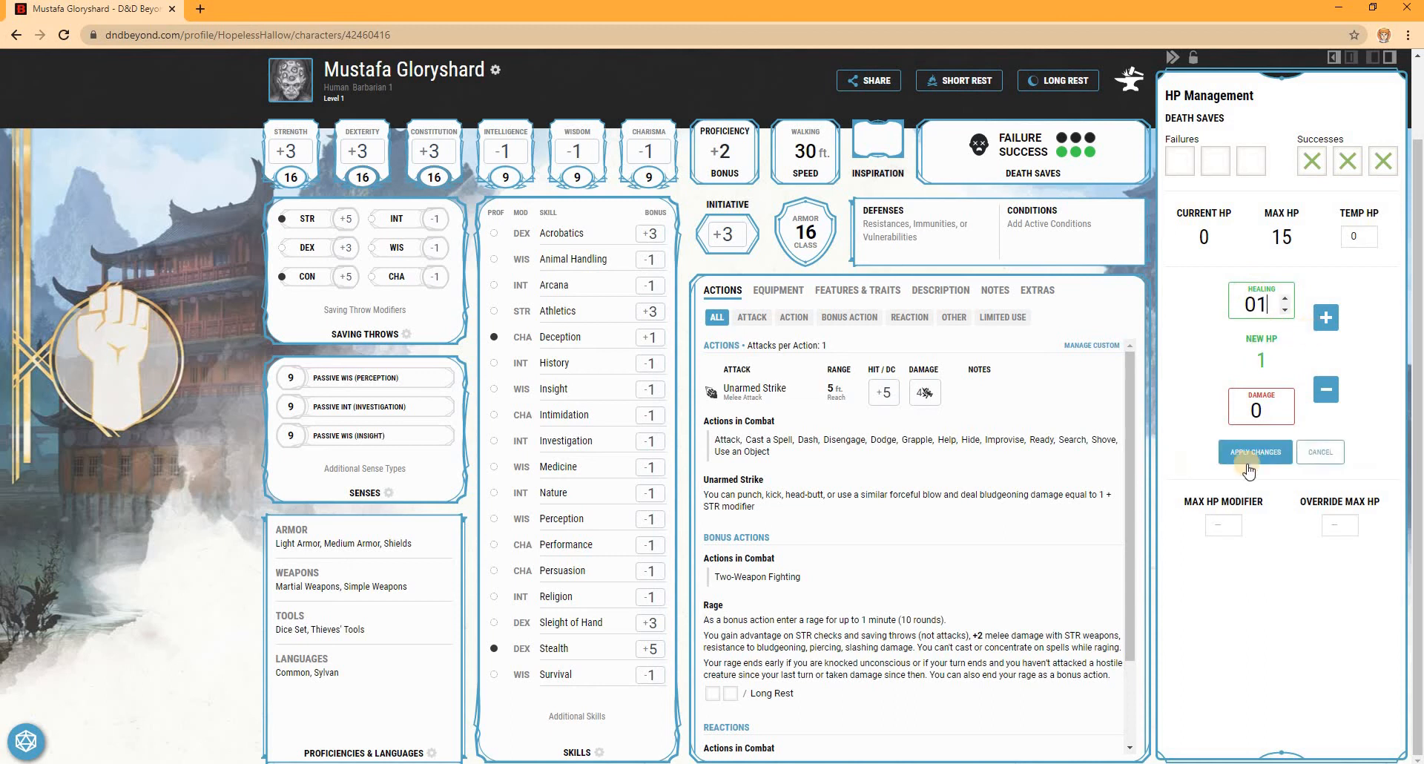
pyautogui.click(1252, 455)
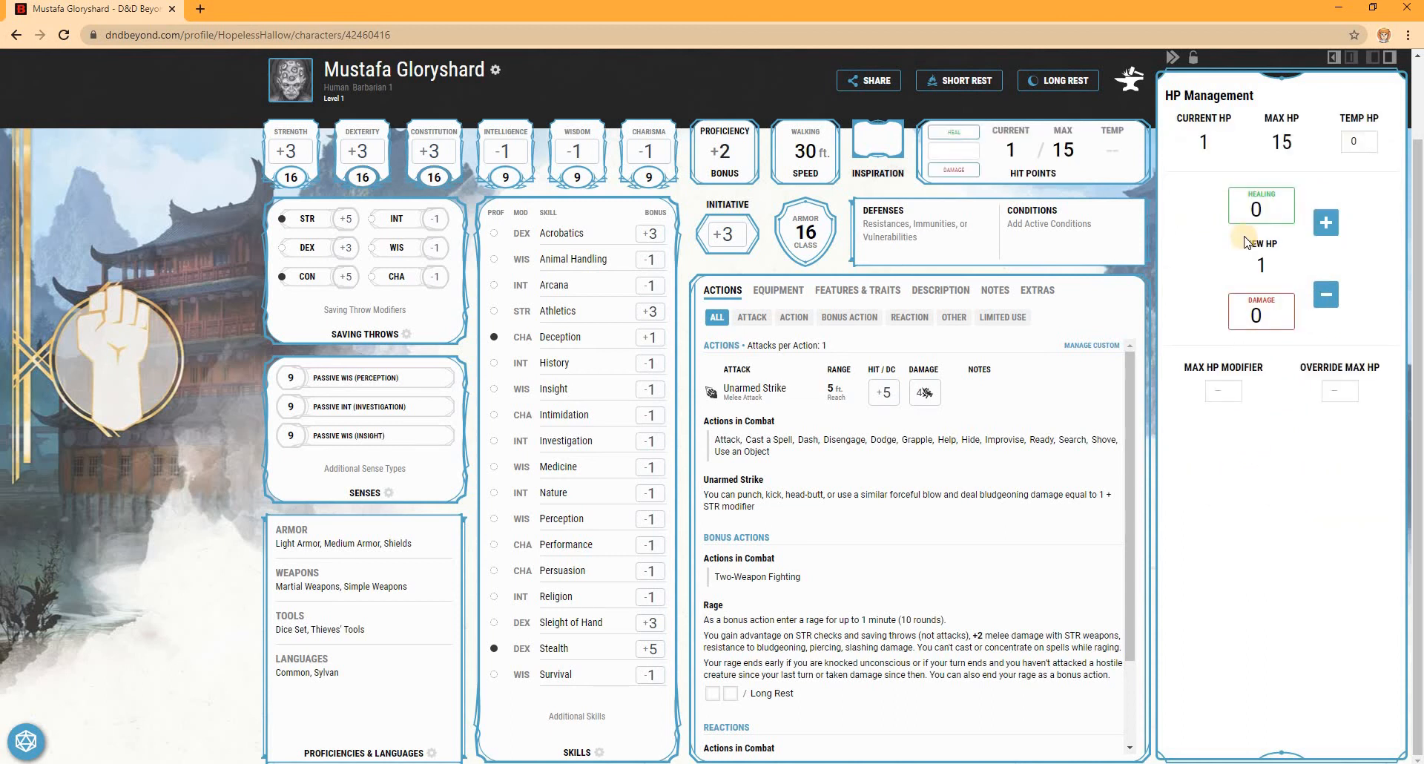
# Deal 1 damage to the character and mark three death save failures
pyautogui.click(1293, 321)
pyautogui.write('1')
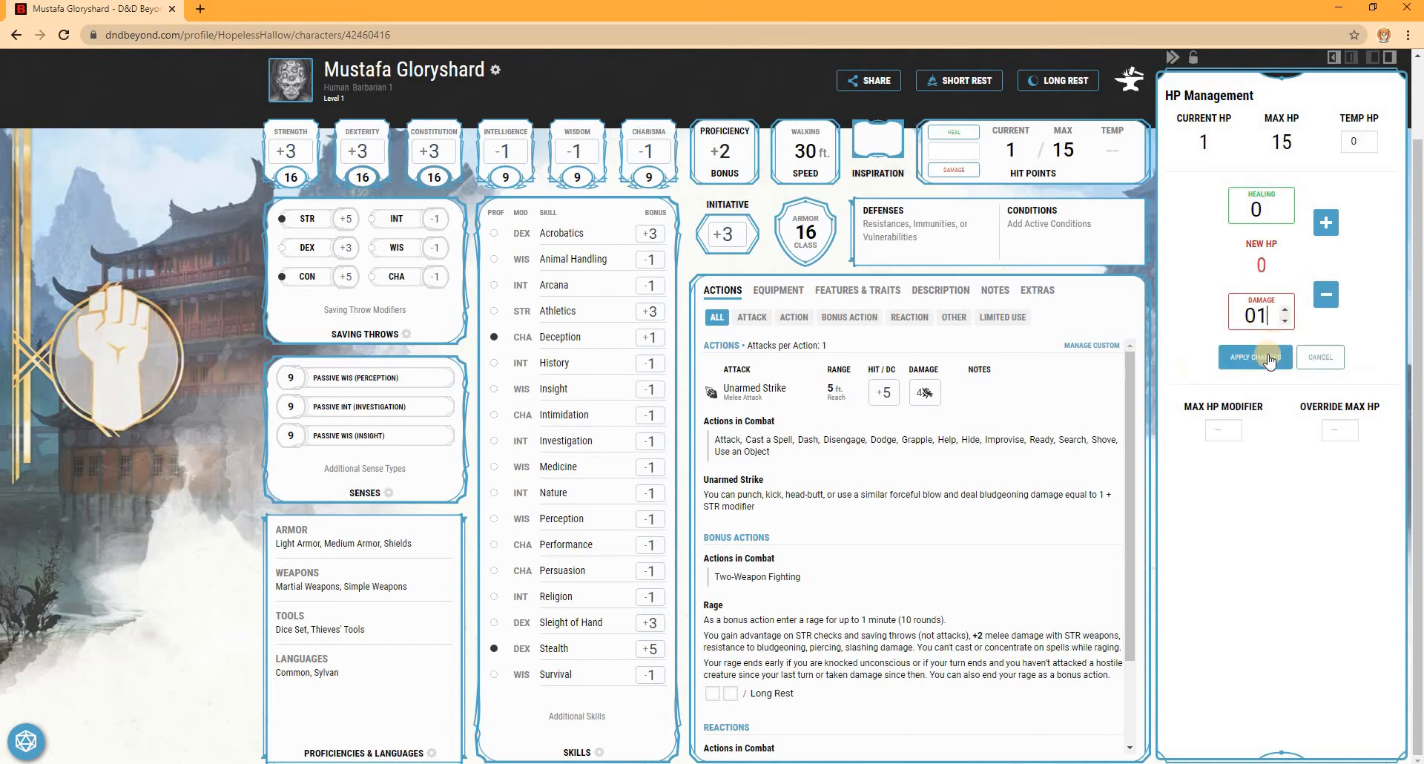
pyautogui.click(1267, 352)
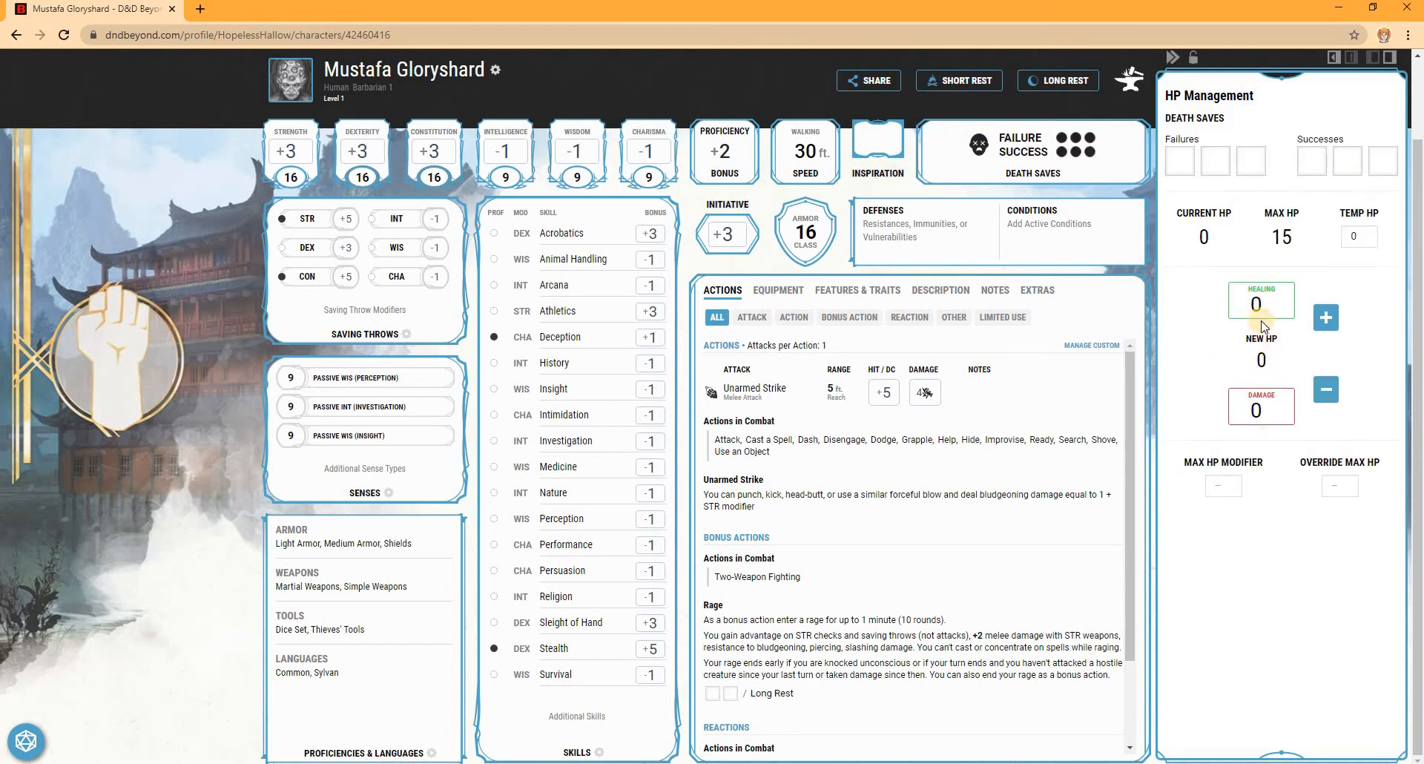
pyautogui.click(1251, 162)
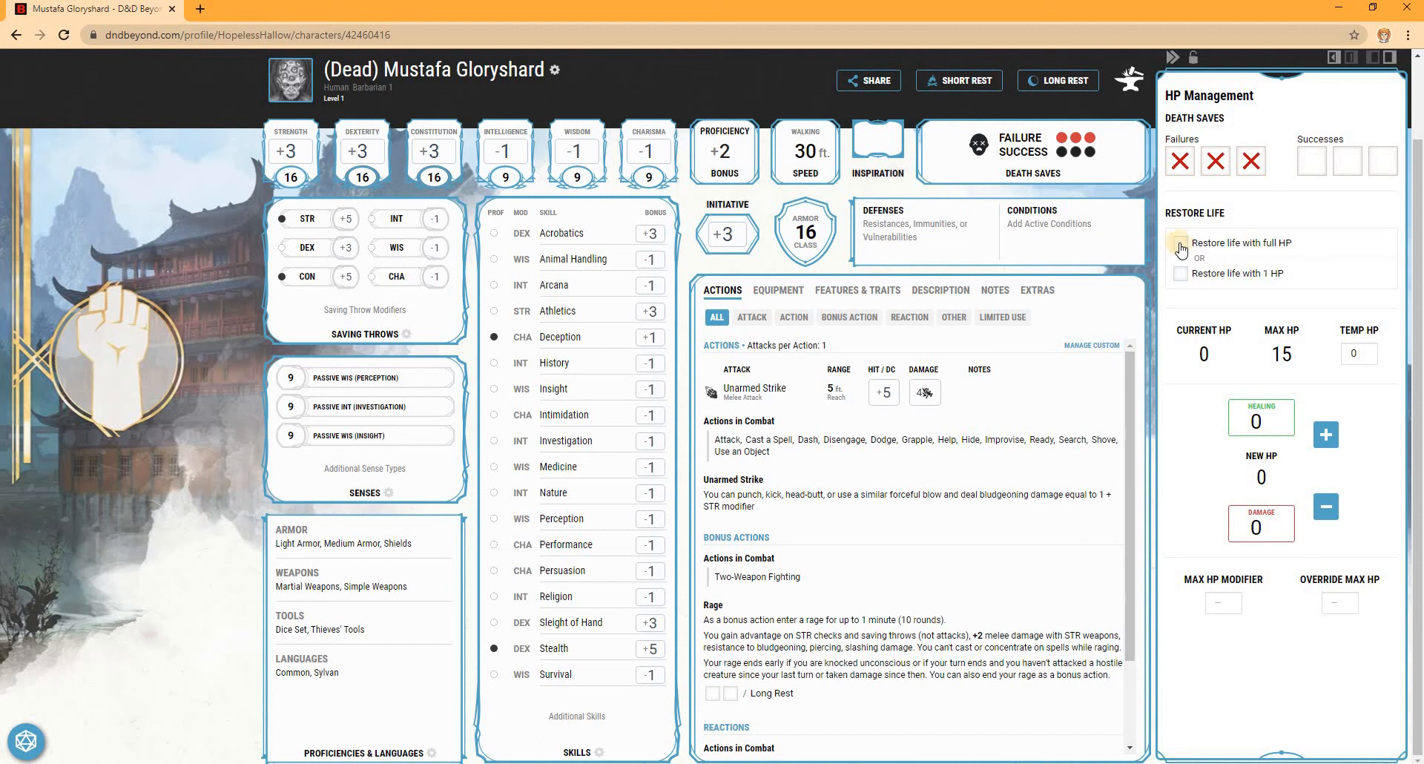
# Restore the dead character's life with 1 HP
pyautogui.click(1281, 281)
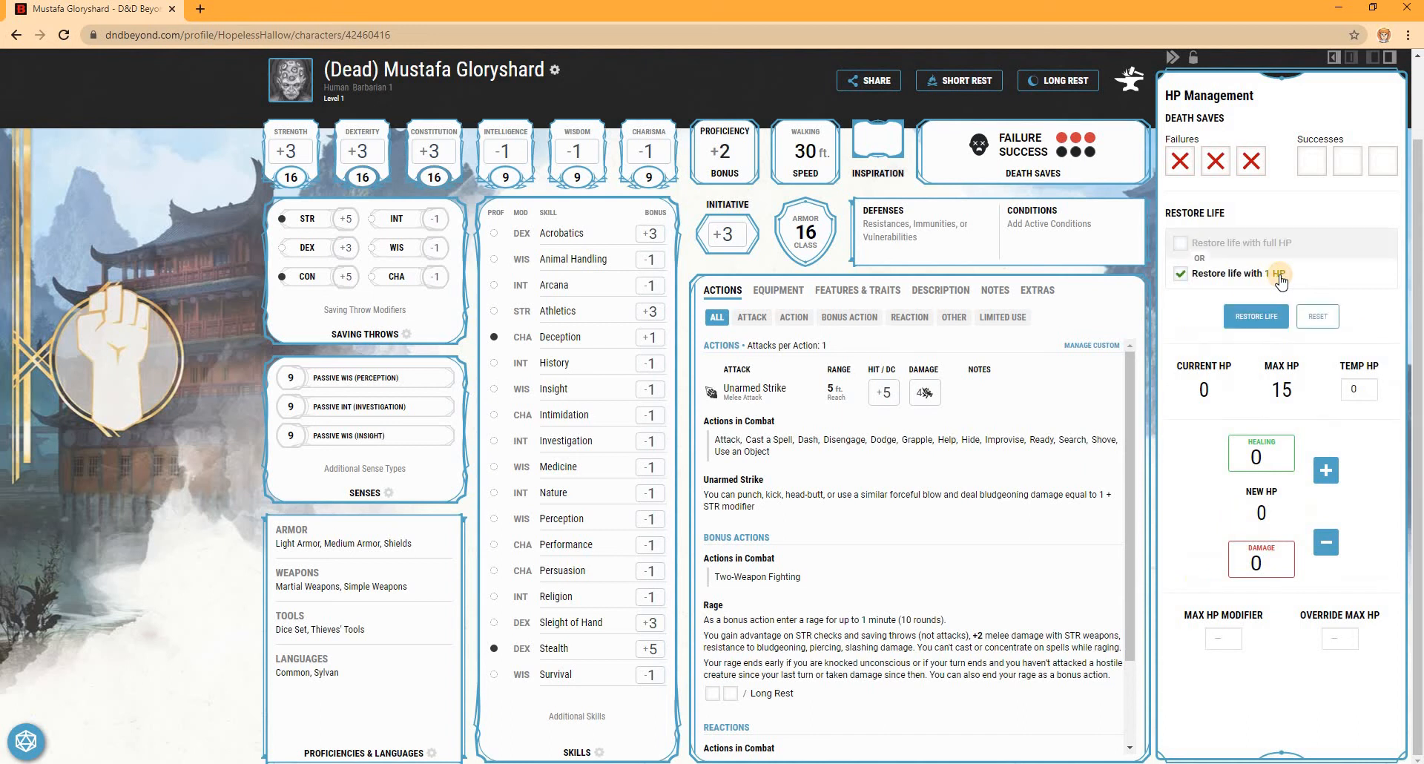
pyautogui.click(1253, 321)
pyautogui.click(1253, 321)
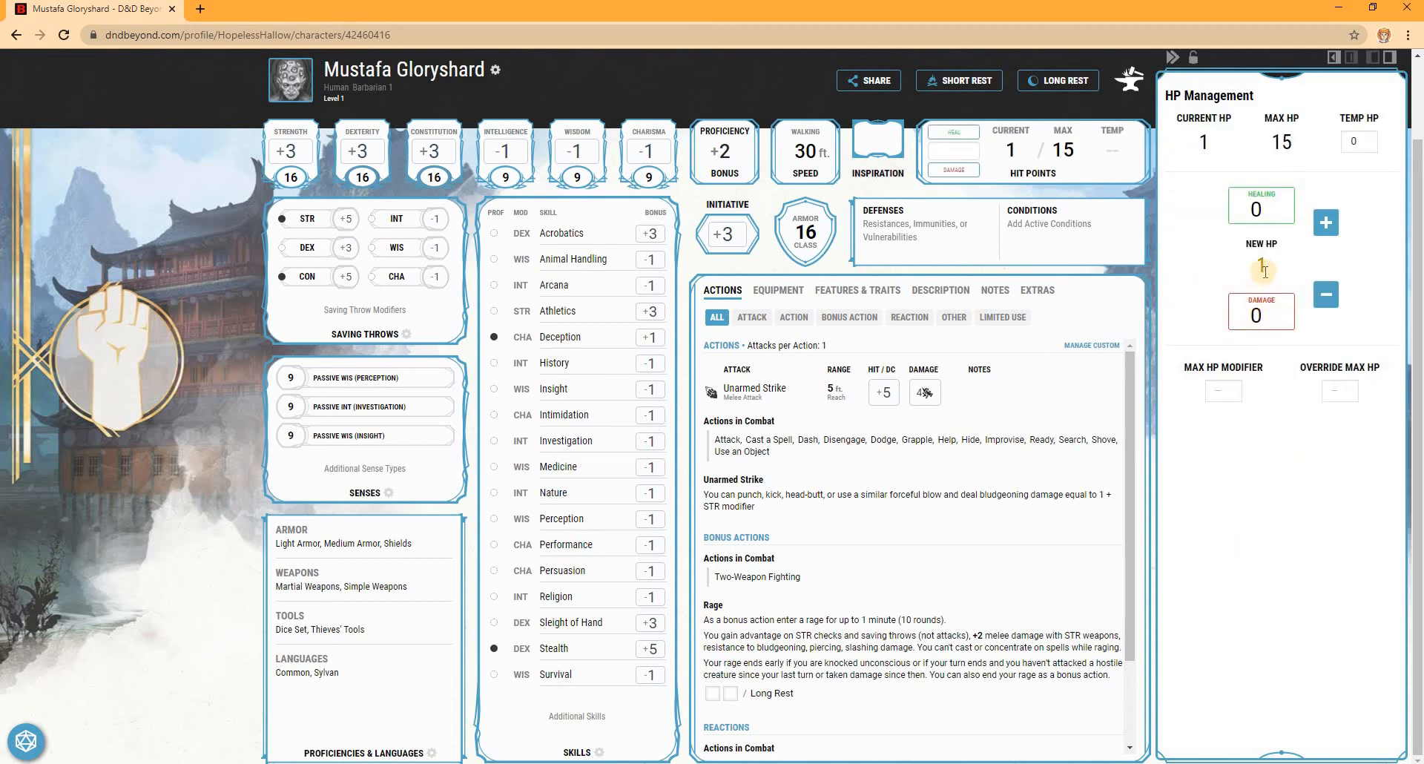
# Apply 1 damage to the revived character in HP Management
pyautogui.click(1267, 316)
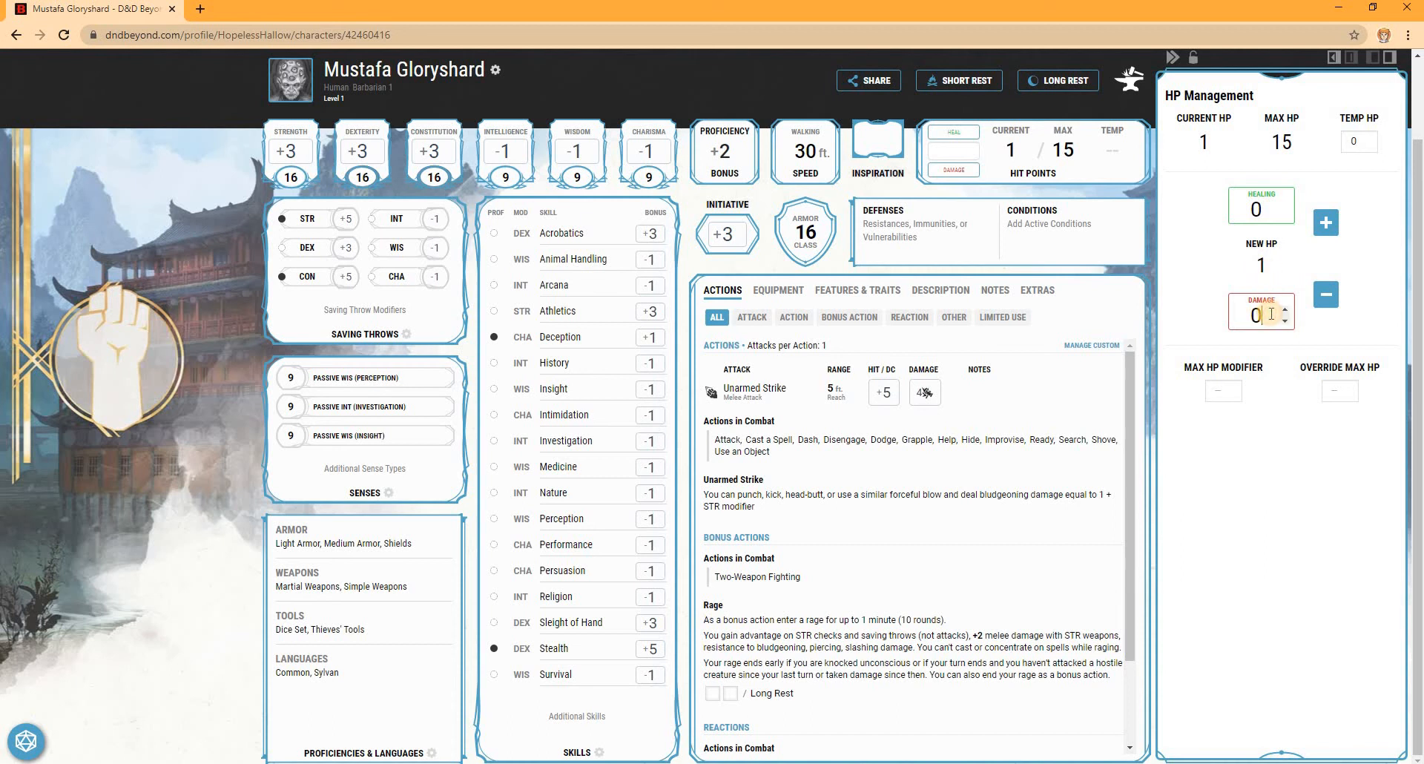
pyautogui.write('1')
pyautogui.click(1271, 358)
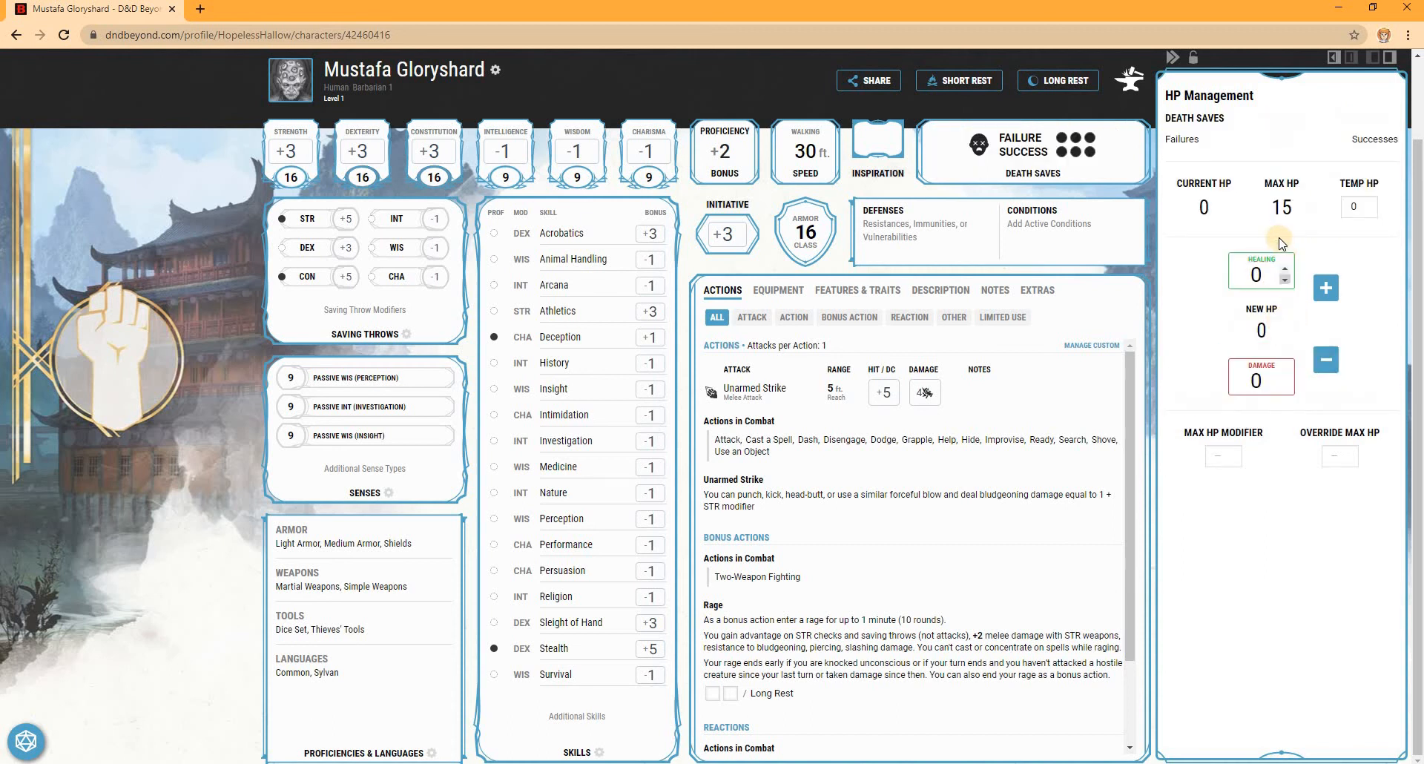
# Try to mark death saves for the downed character and close HP Management
pyautogui.doubleClick(1190, 158)
pyautogui.click(1008, 147)
pyautogui.click(152, 311)
pyautogui.click(1053, 154)
pyautogui.click(1273, 384)
pyautogui.doubleClick(1237, 158)
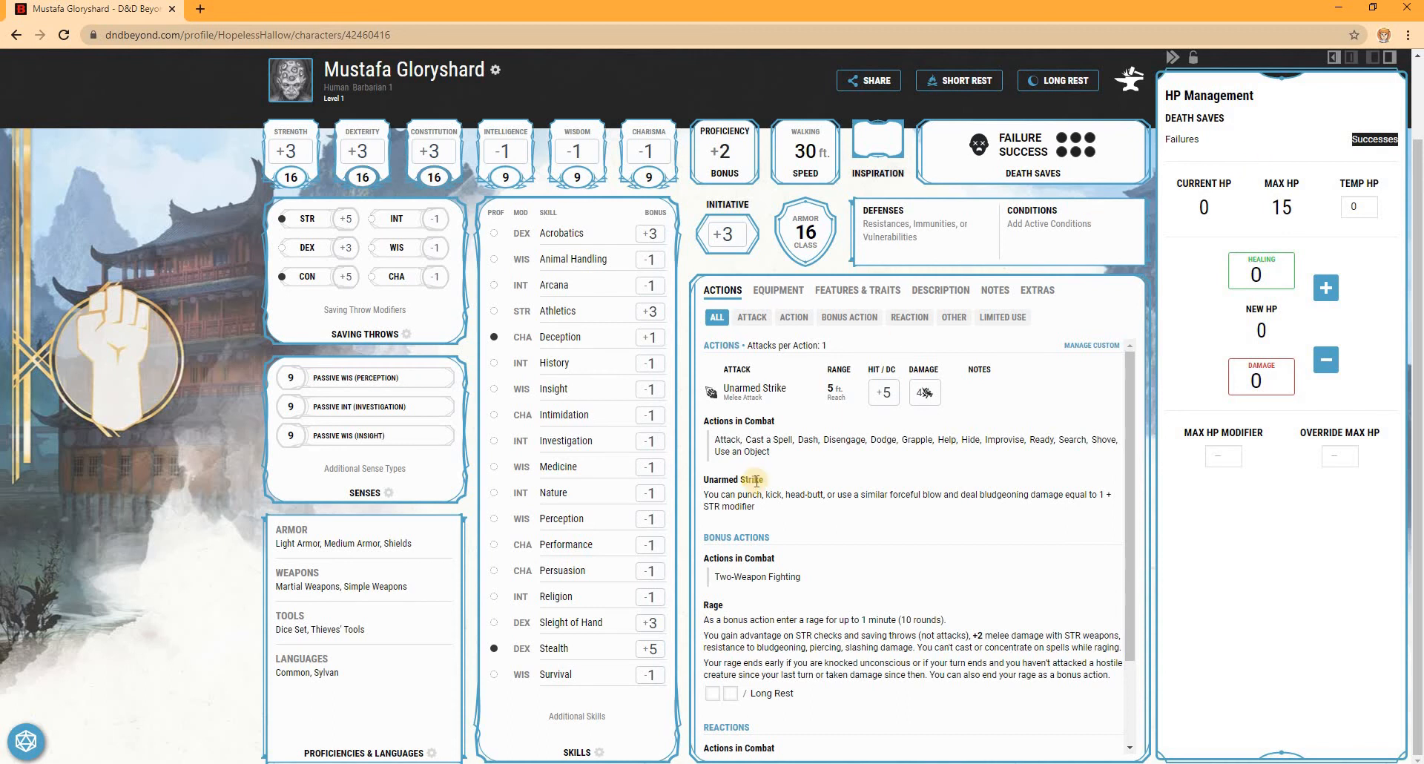
pyautogui.click(981, 174)
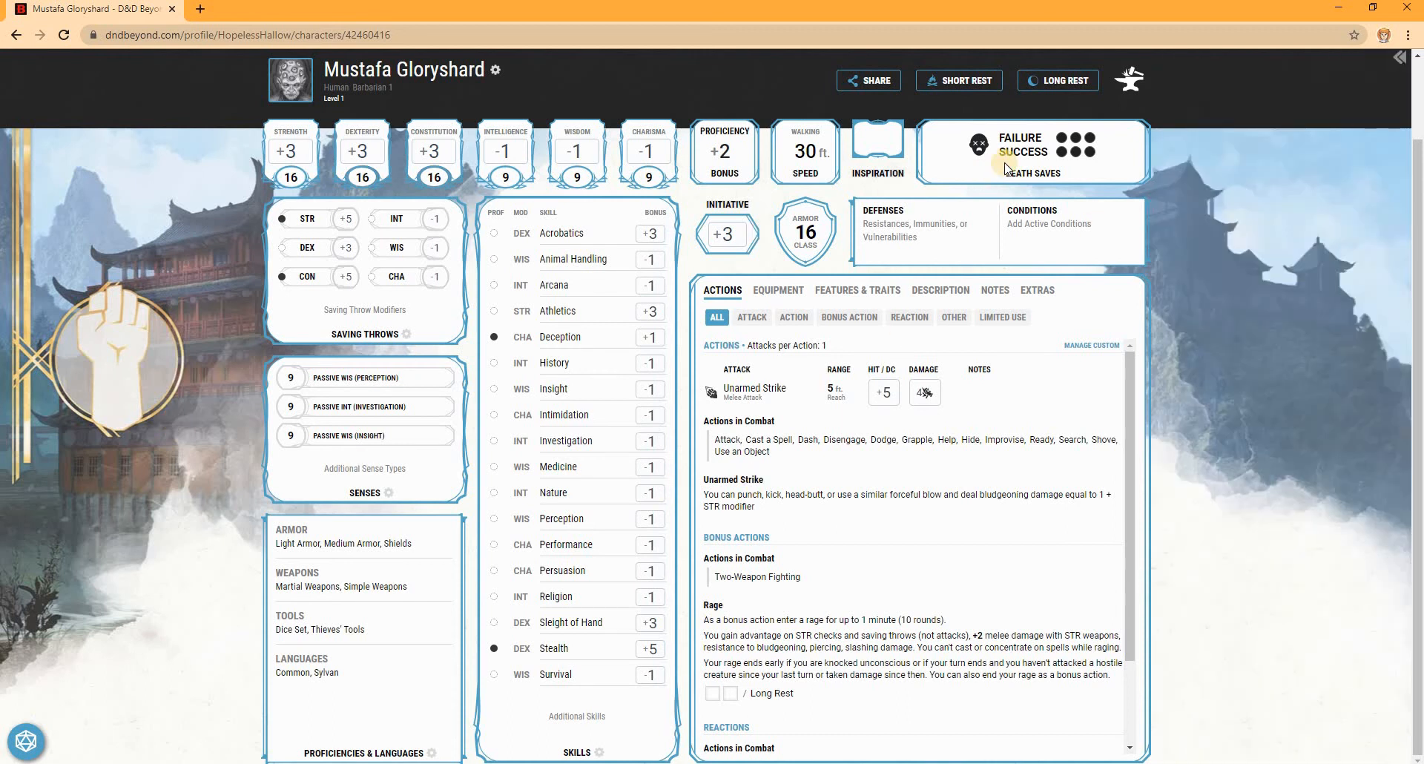
# Reopen HP Management, heal the character by 1 hit point and close it
pyautogui.click(1033, 178)
pyautogui.click(1039, 155)
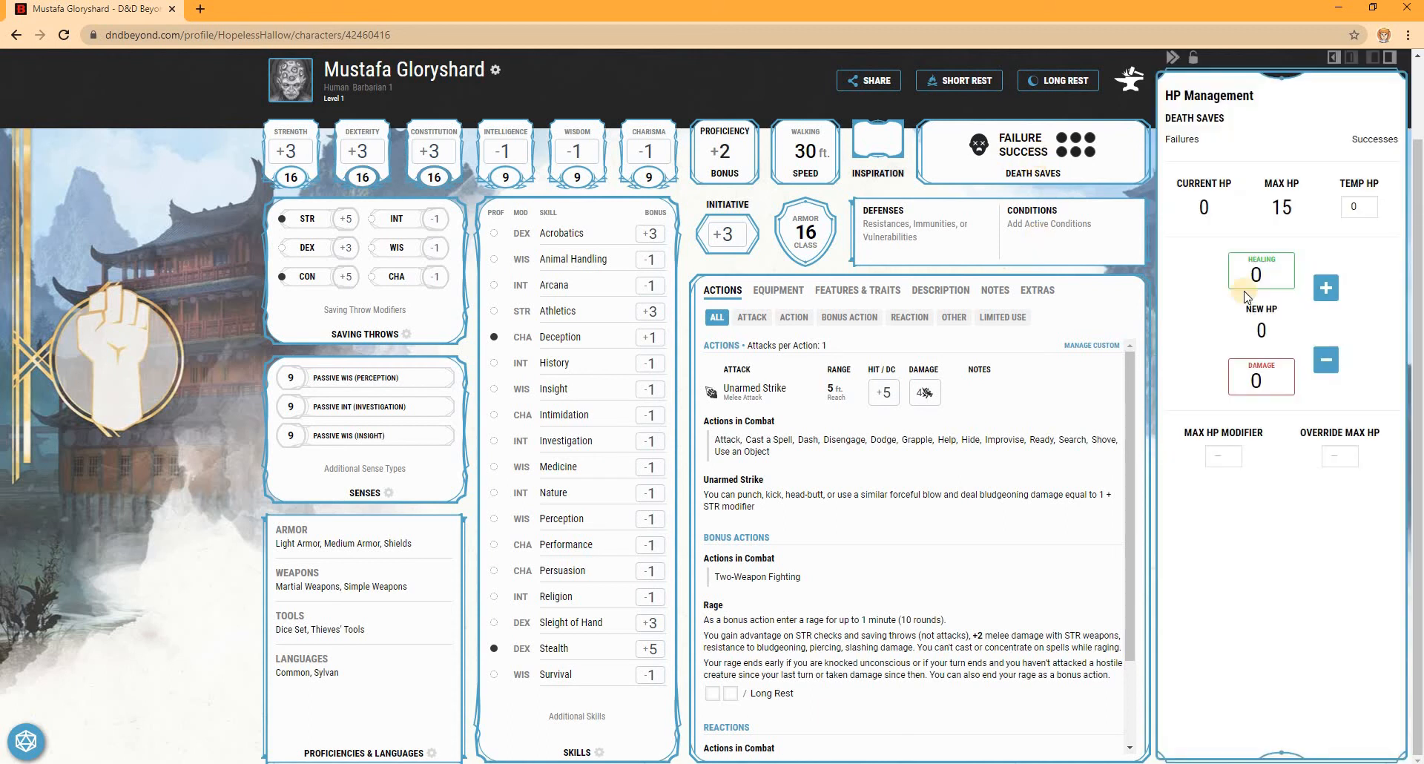
pyautogui.click(1327, 288)
pyautogui.click(1255, 429)
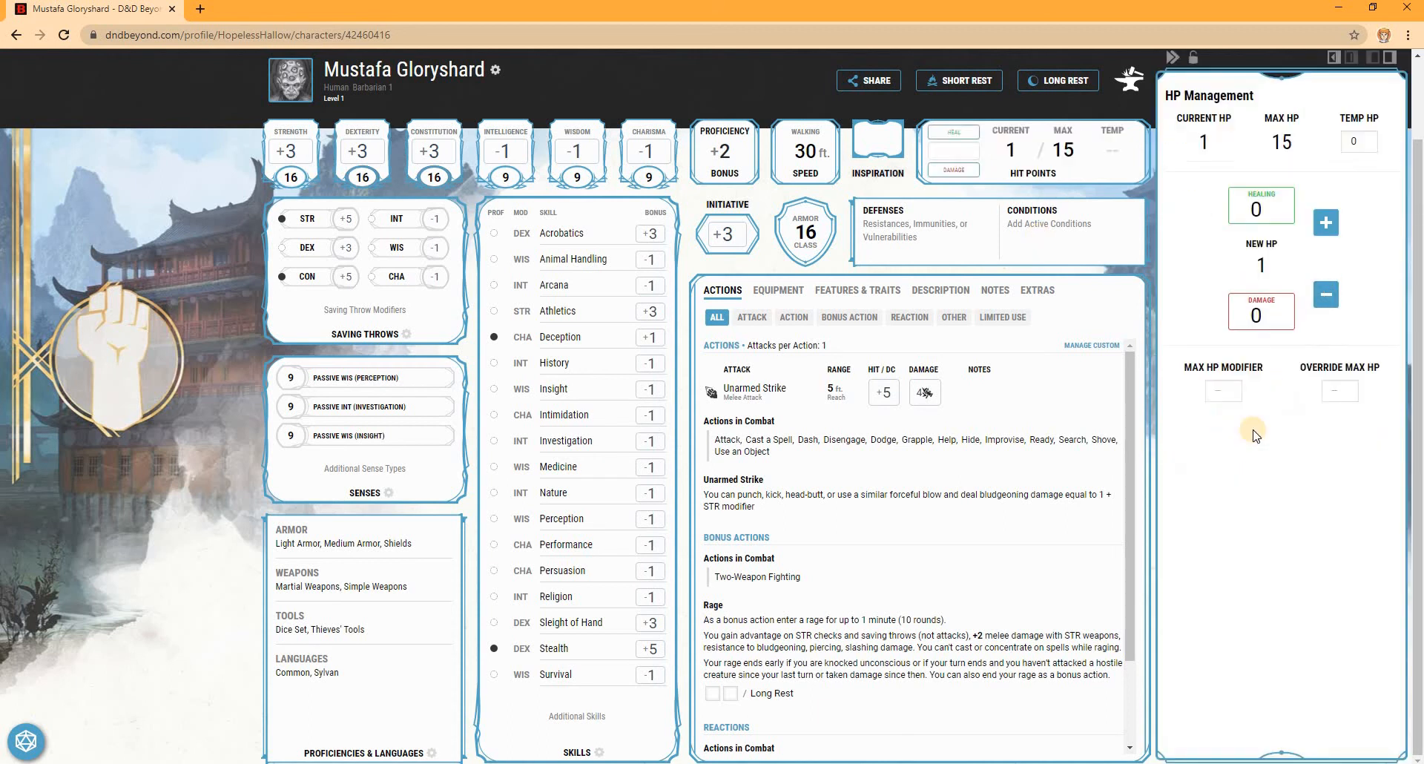
pyautogui.click(505, 209)
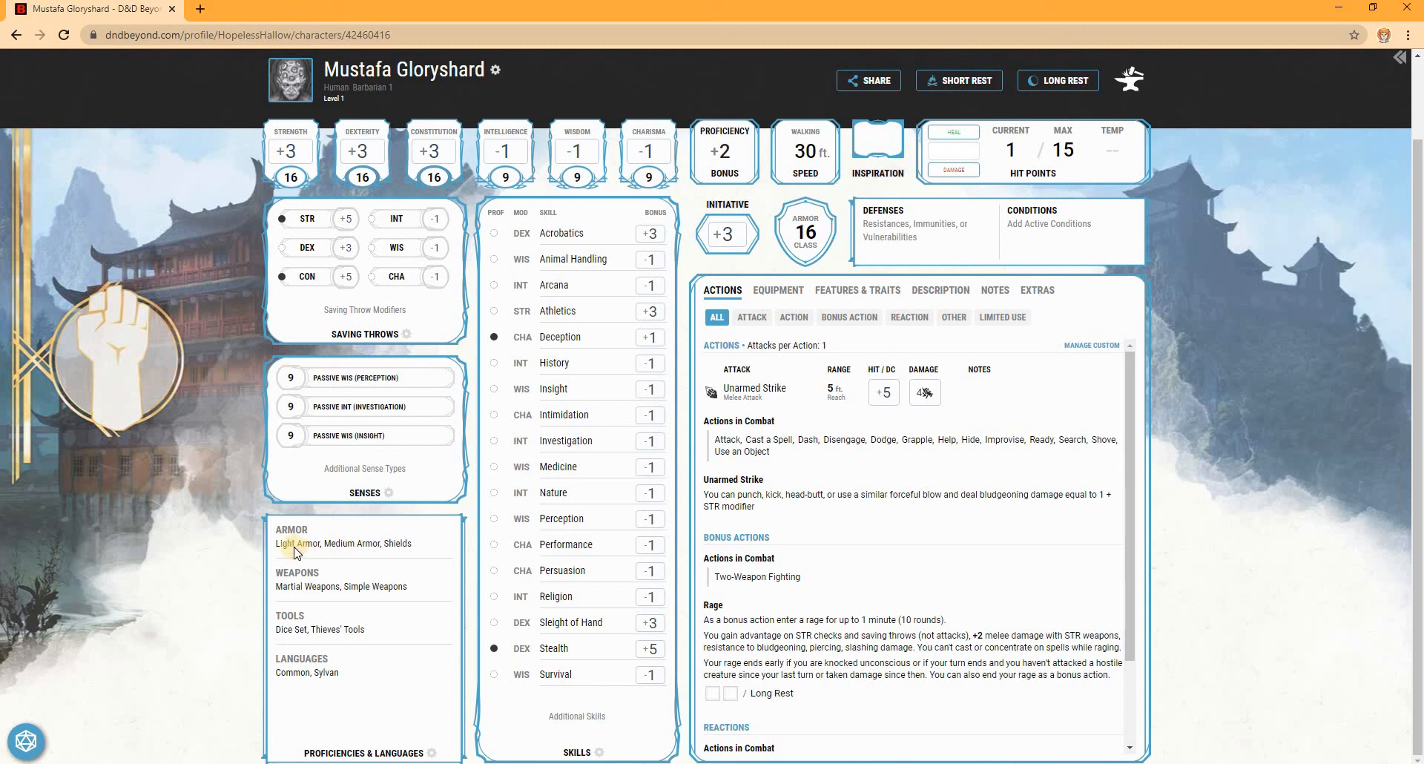
# Review the armor, weapon, tool and language proficiencies and their options for adding new ones, closing them when done
pyautogui.moveTo(310, 548)
pyautogui.moveTo(276, 629); pyautogui.dragTo(355, 681)
pyautogui.click(354, 681)
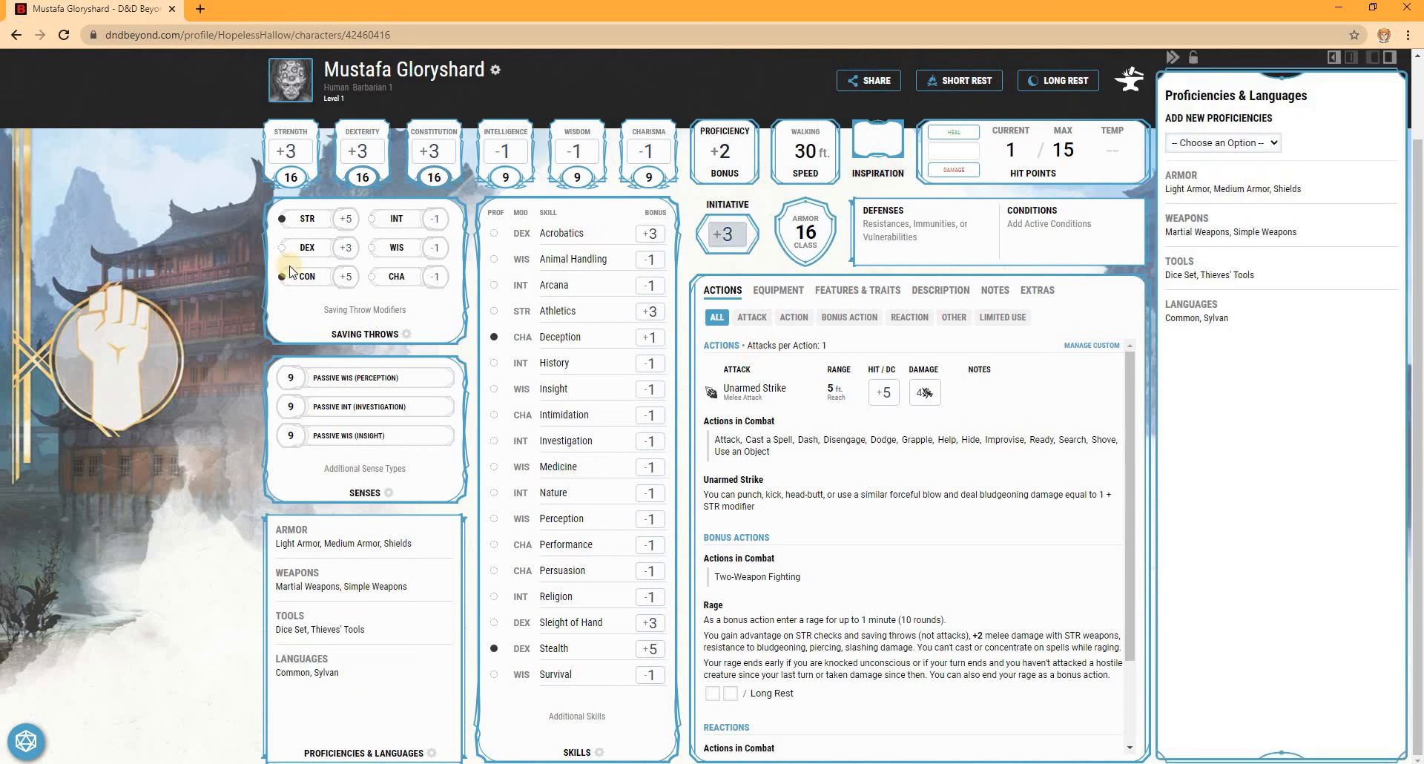
pyautogui.click(652, 195)
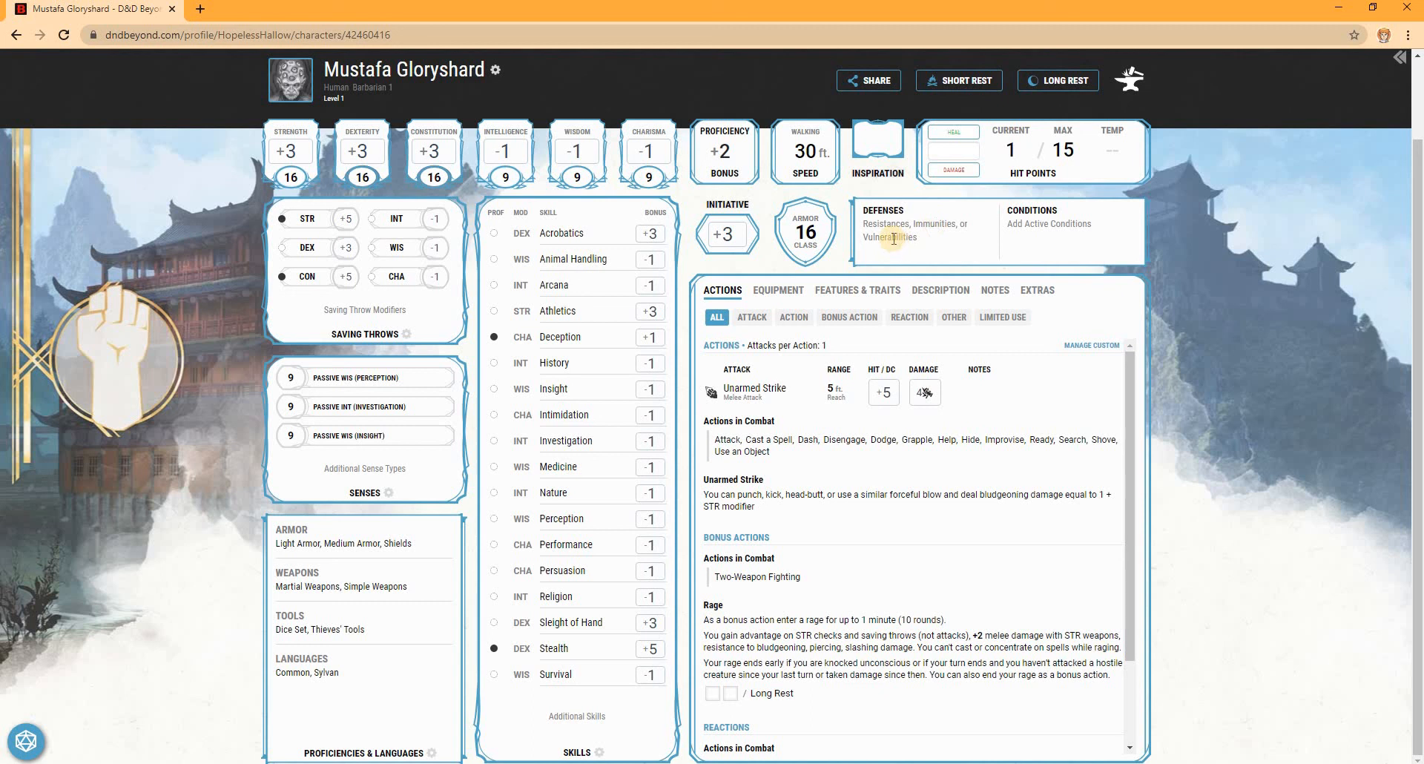
# Look over the list of conditions available for the character and close it
pyautogui.click(1030, 223)
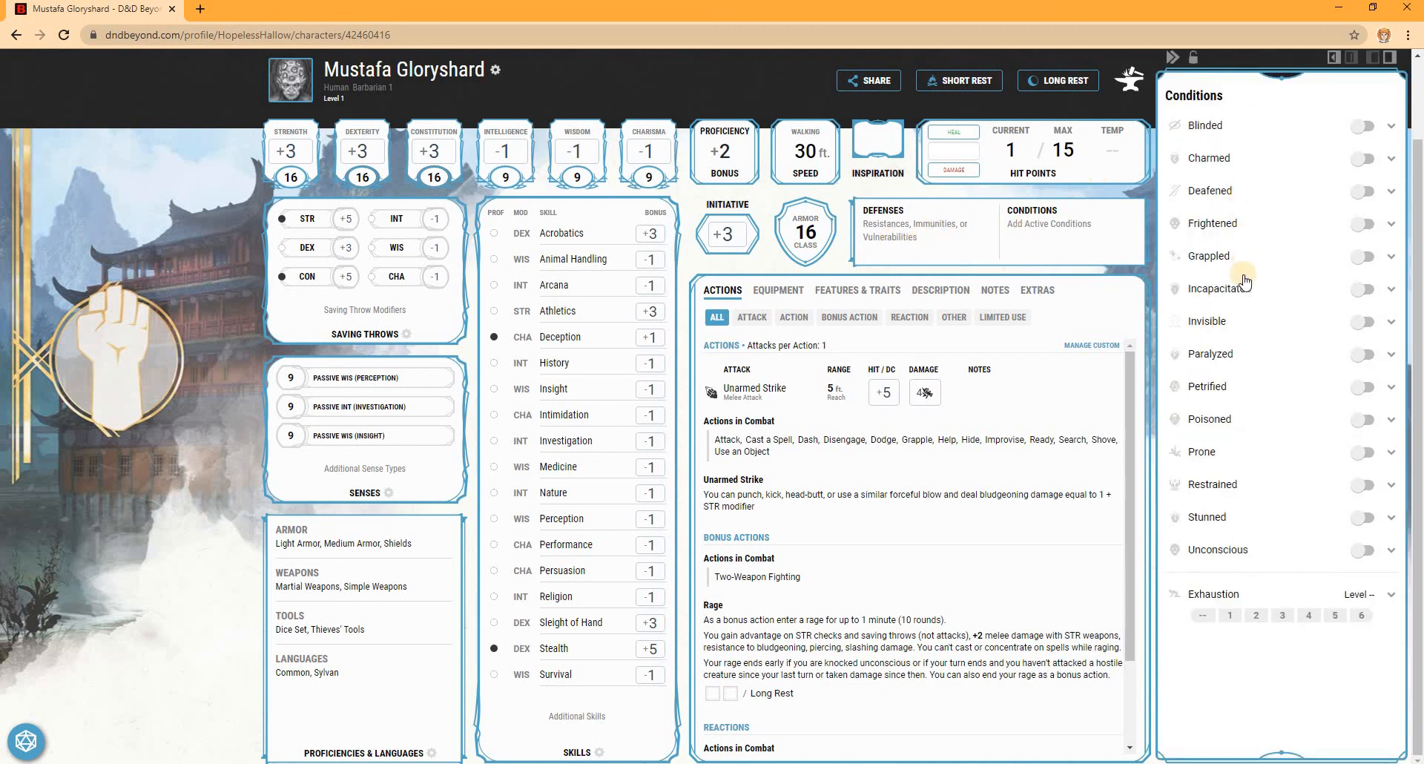
pyautogui.click(142, 284)
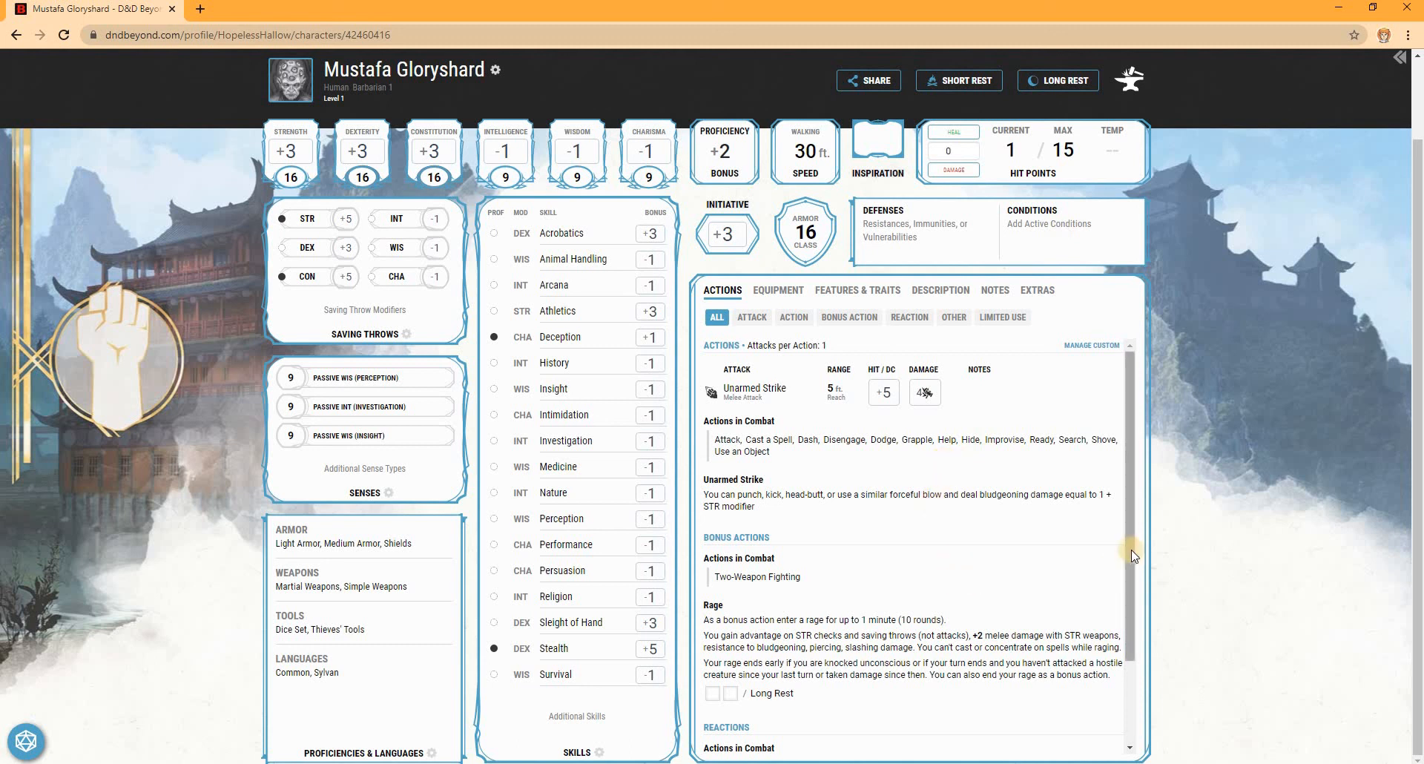
# Look through the character's combat actions and mark the glaive and both handaxes as active in the equipment inventory
pyautogui.scroll(-2, 1133, 583)
pyautogui.scroll(2, 1128, 607)
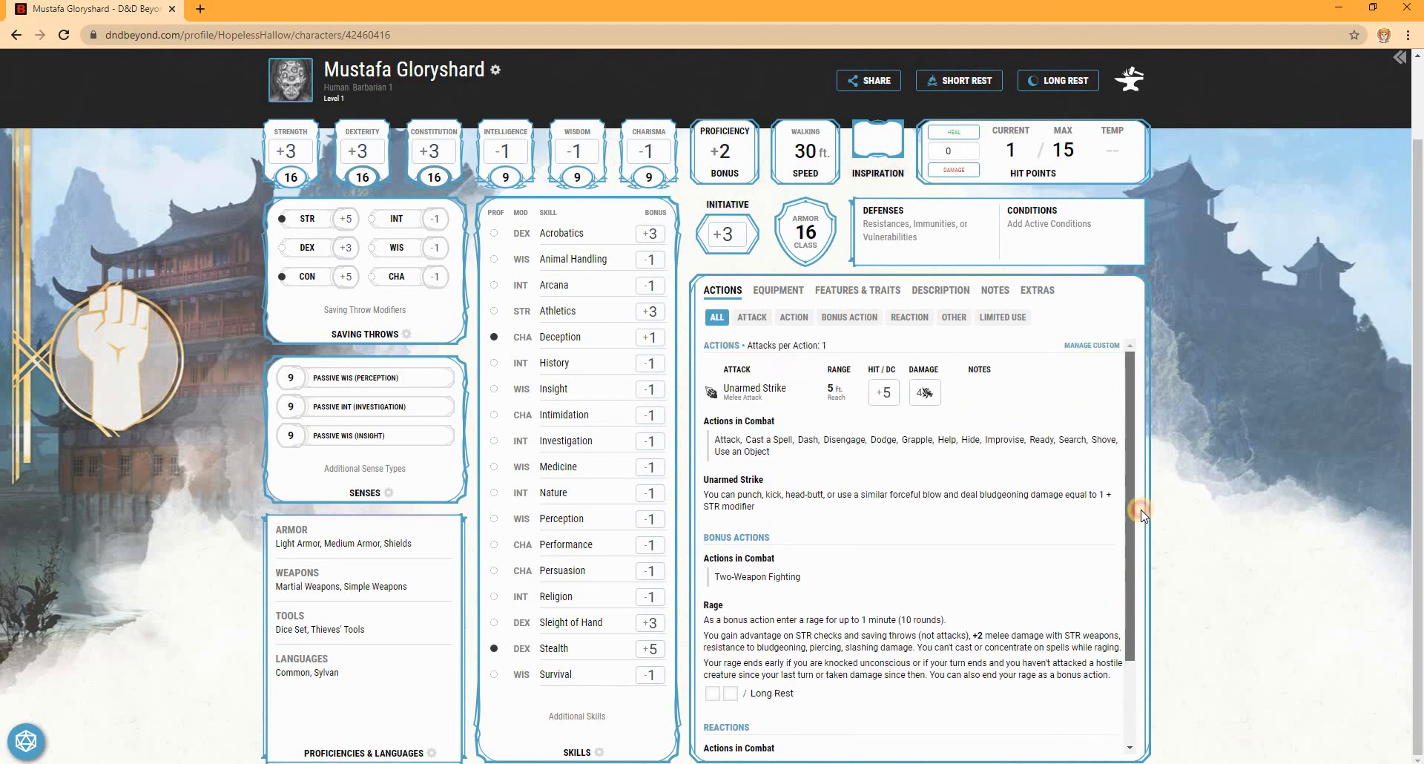
pyautogui.click(780, 291)
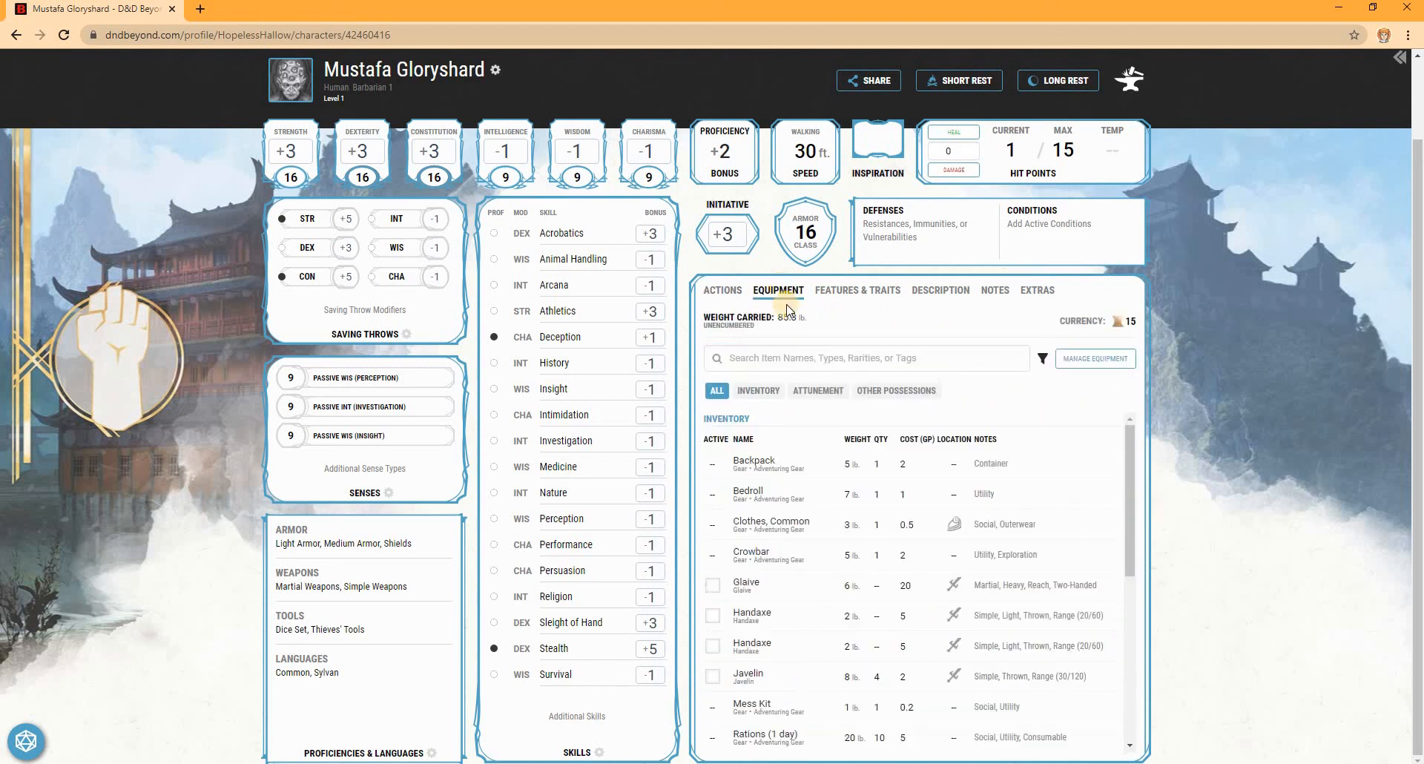
pyautogui.click(713, 585)
pyautogui.click(713, 615)
pyautogui.click(713, 646)
# Review the character's features and traits, the background description and characteristics, and the notes categories
pyautogui.click(861, 297)
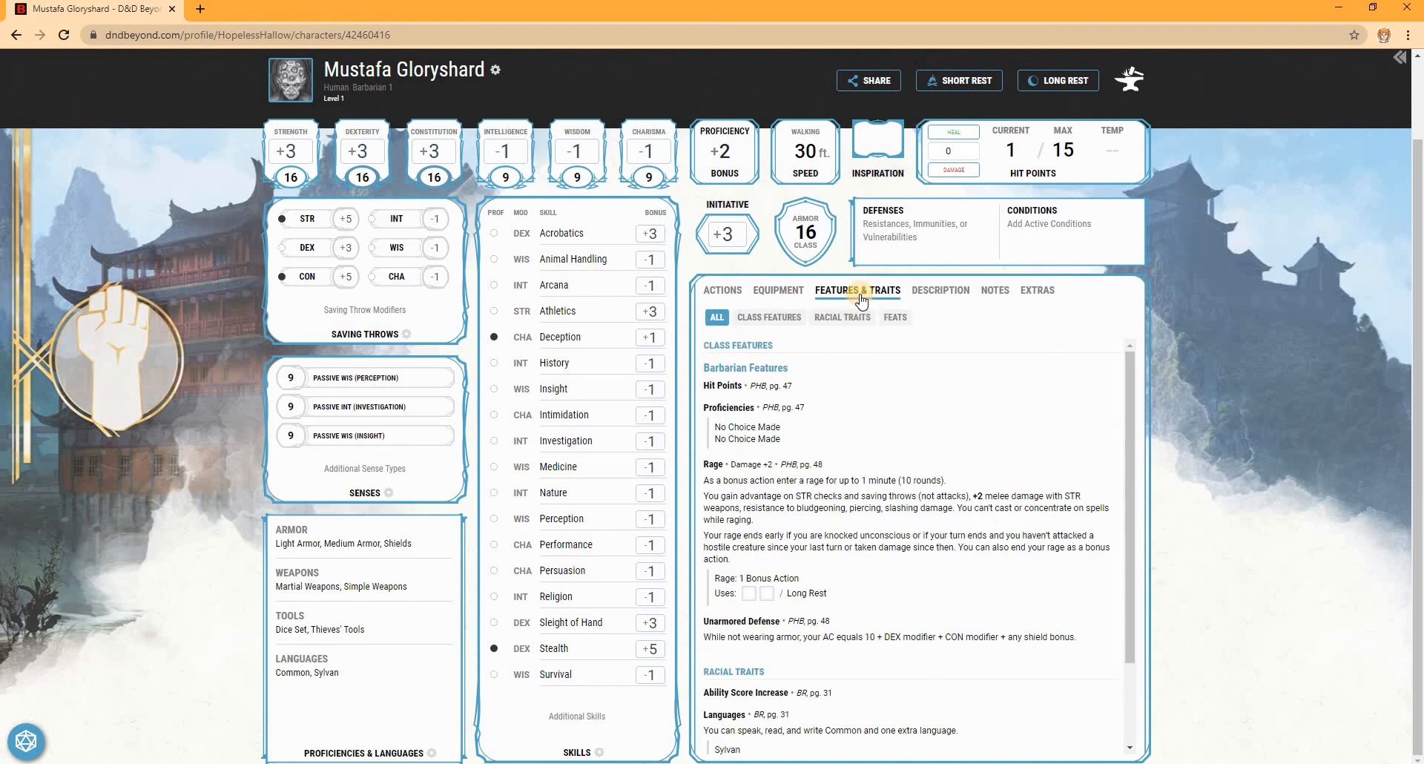
pyautogui.moveTo(1130, 428); pyautogui.dragTo(1139, 401)
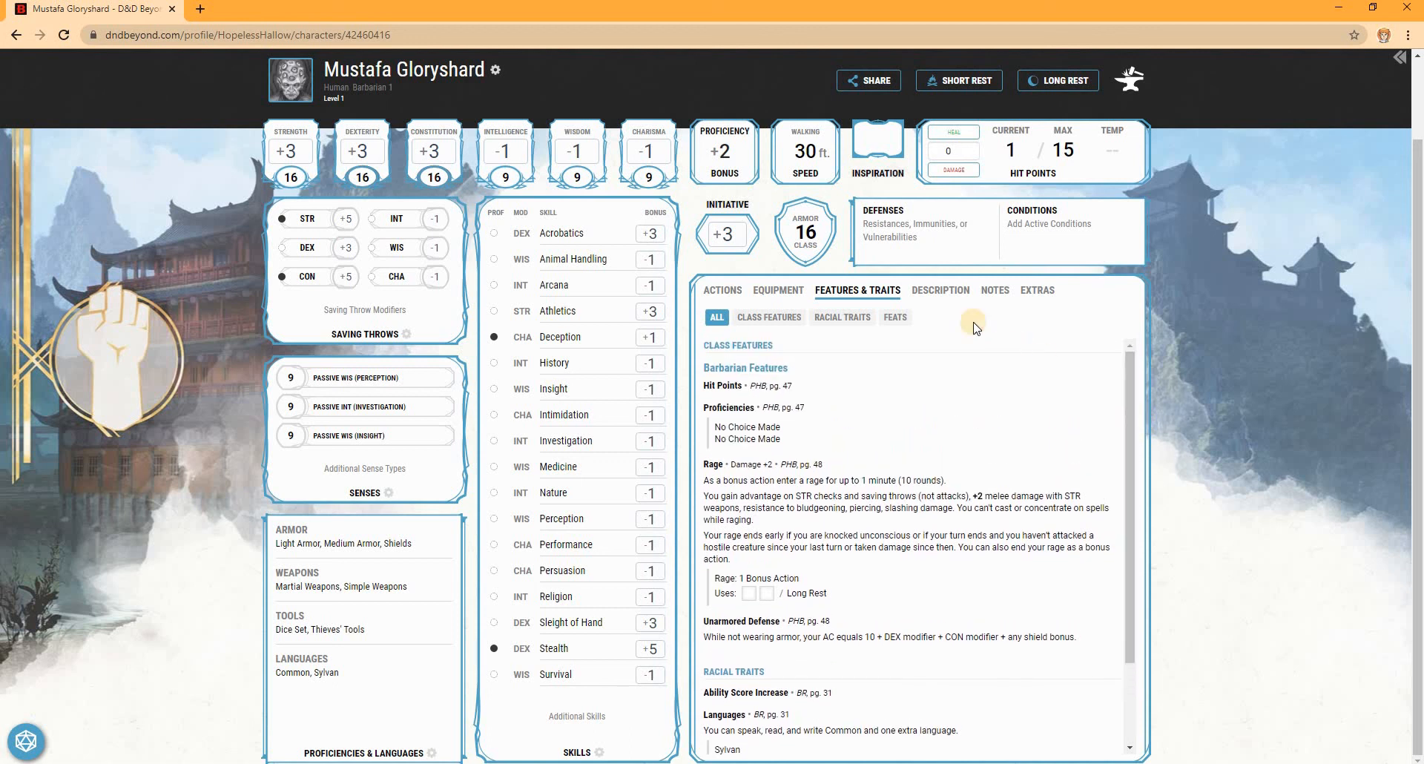
pyautogui.click(949, 292)
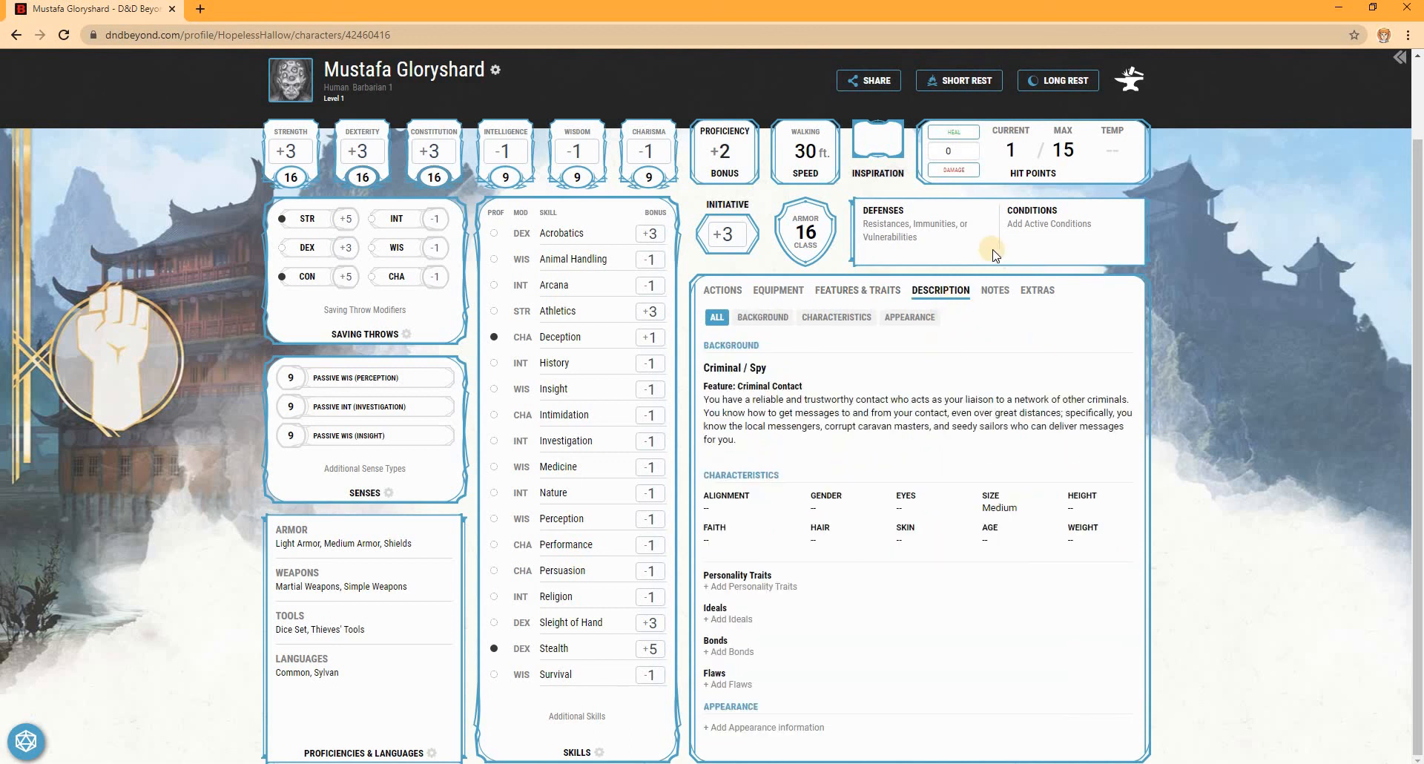
pyautogui.click(994, 290)
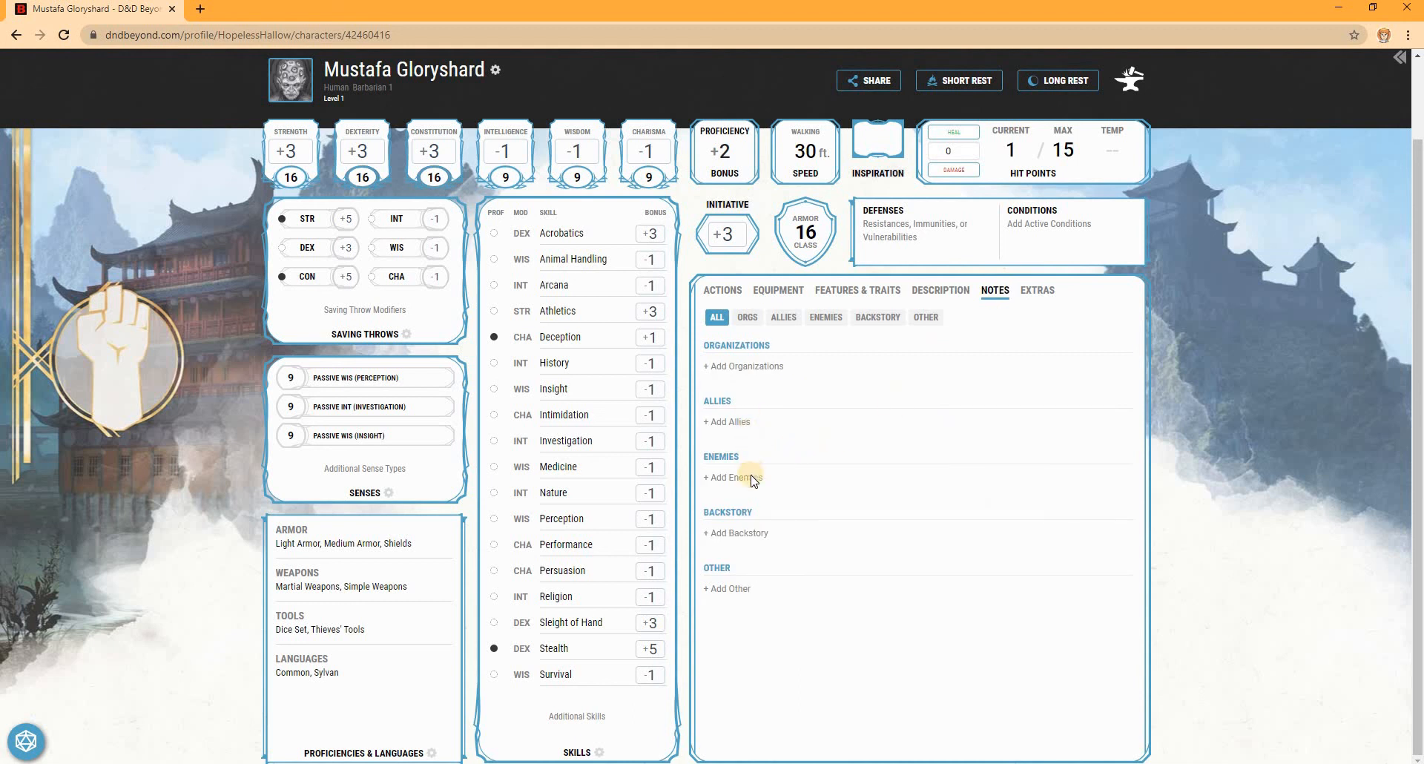
# Add an Aboleth to the character's extras under the Summoned category and close Manage Extras
pyautogui.click(1037, 290)
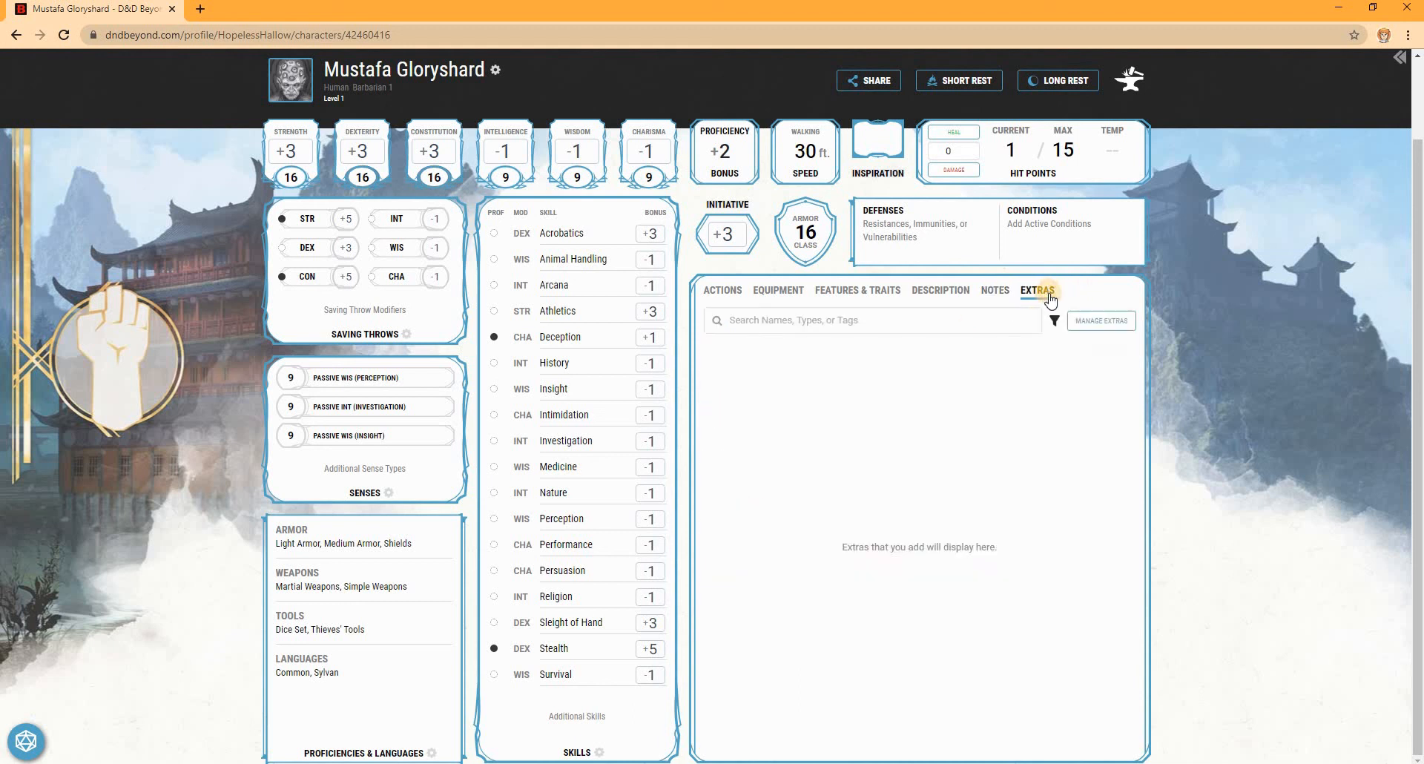
pyautogui.click(1103, 326)
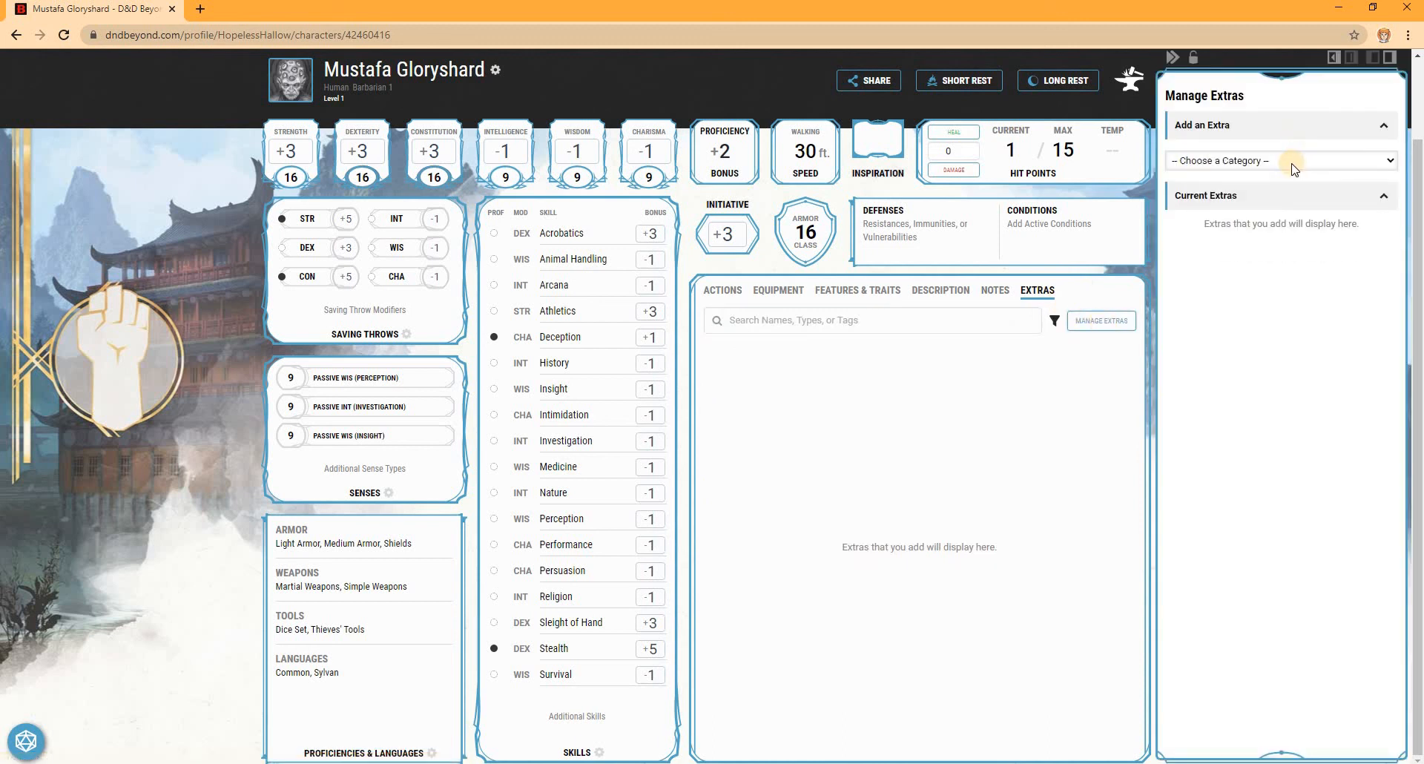
pyautogui.click(1287, 161)
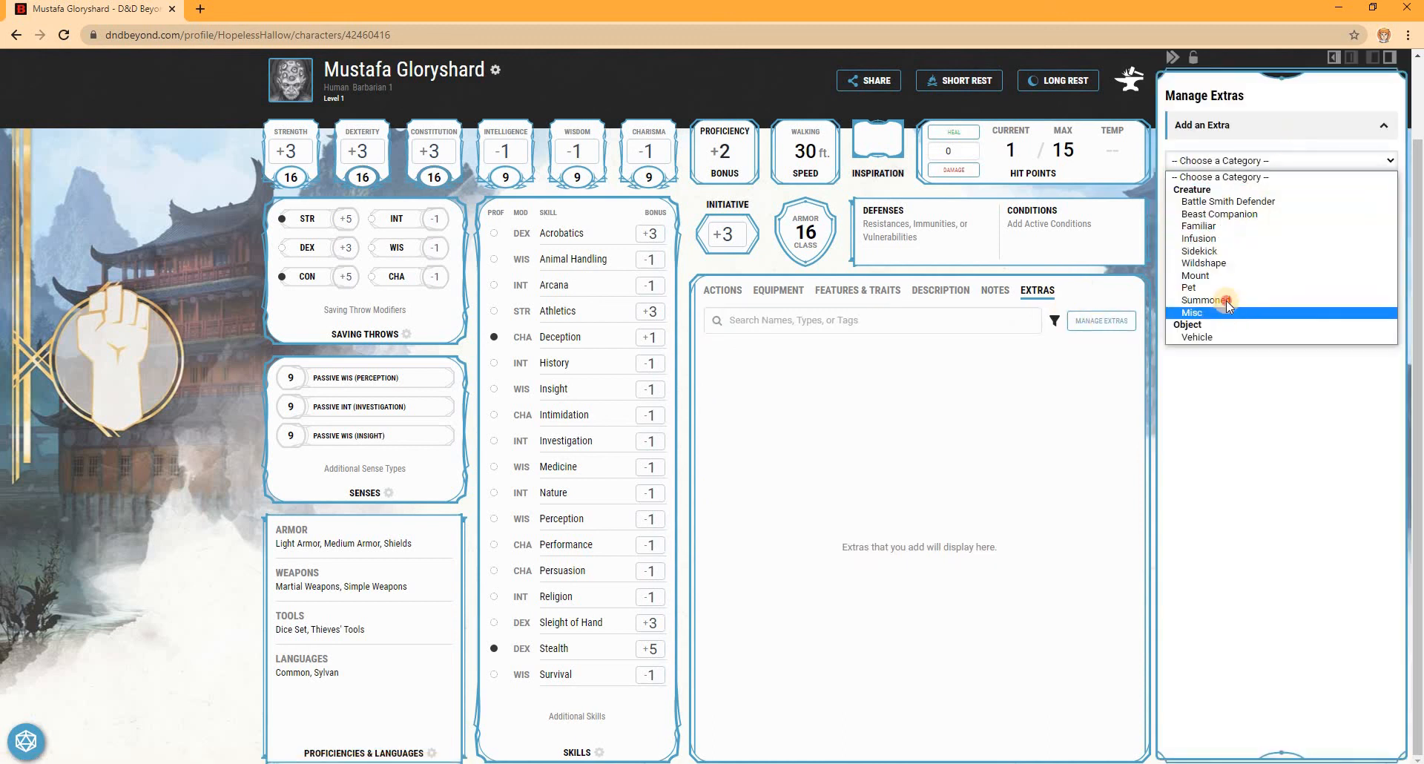
pyautogui.click(1263, 178)
pyautogui.click(1269, 264)
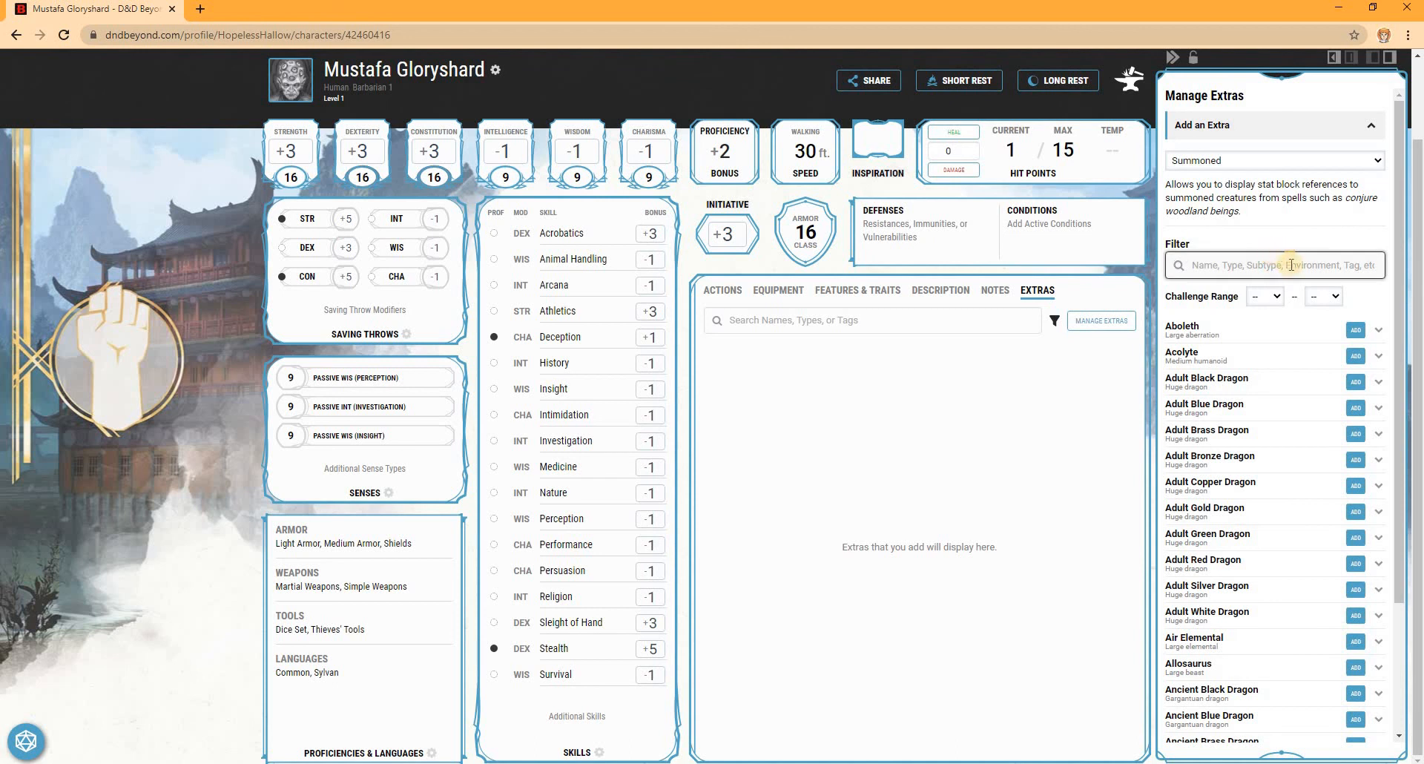
pyautogui.click(1355, 328)
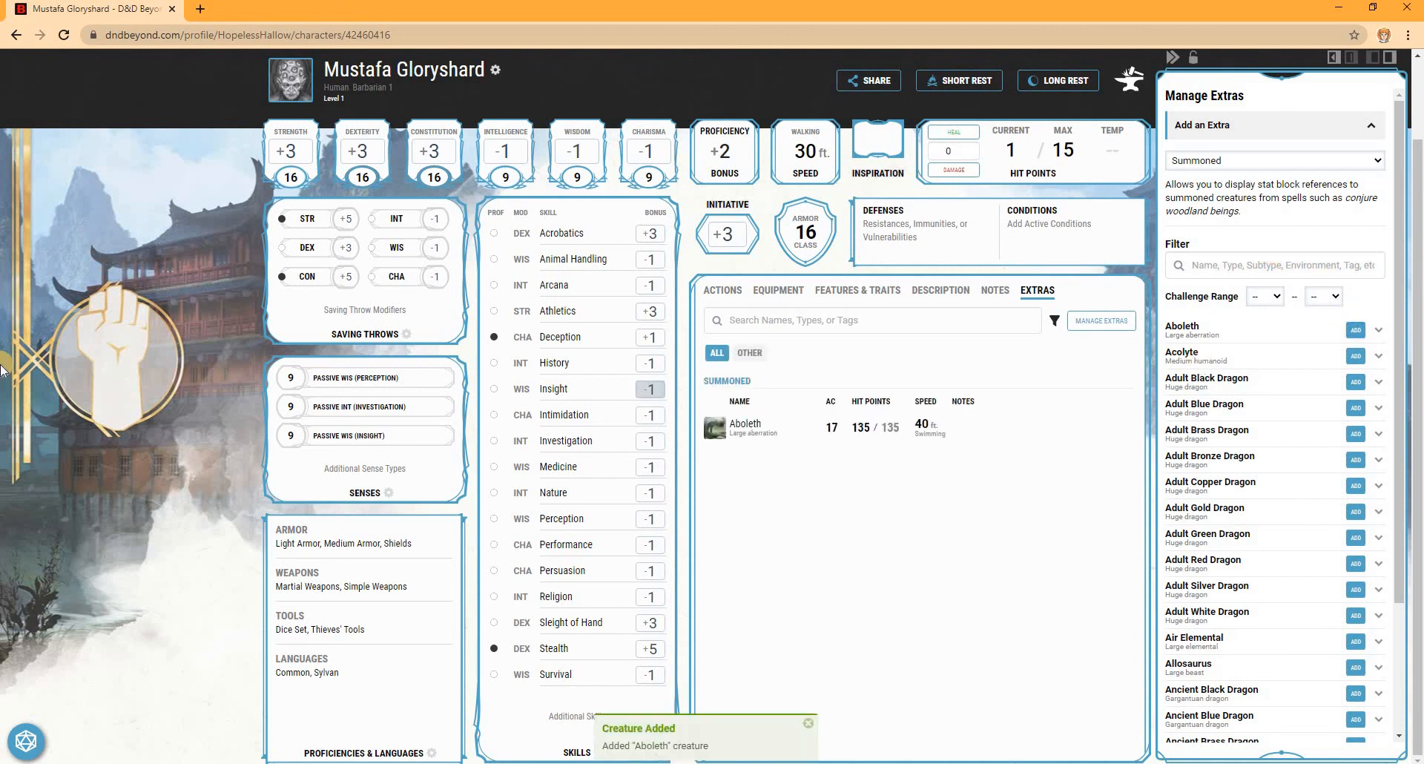
pyautogui.click(67, 349)
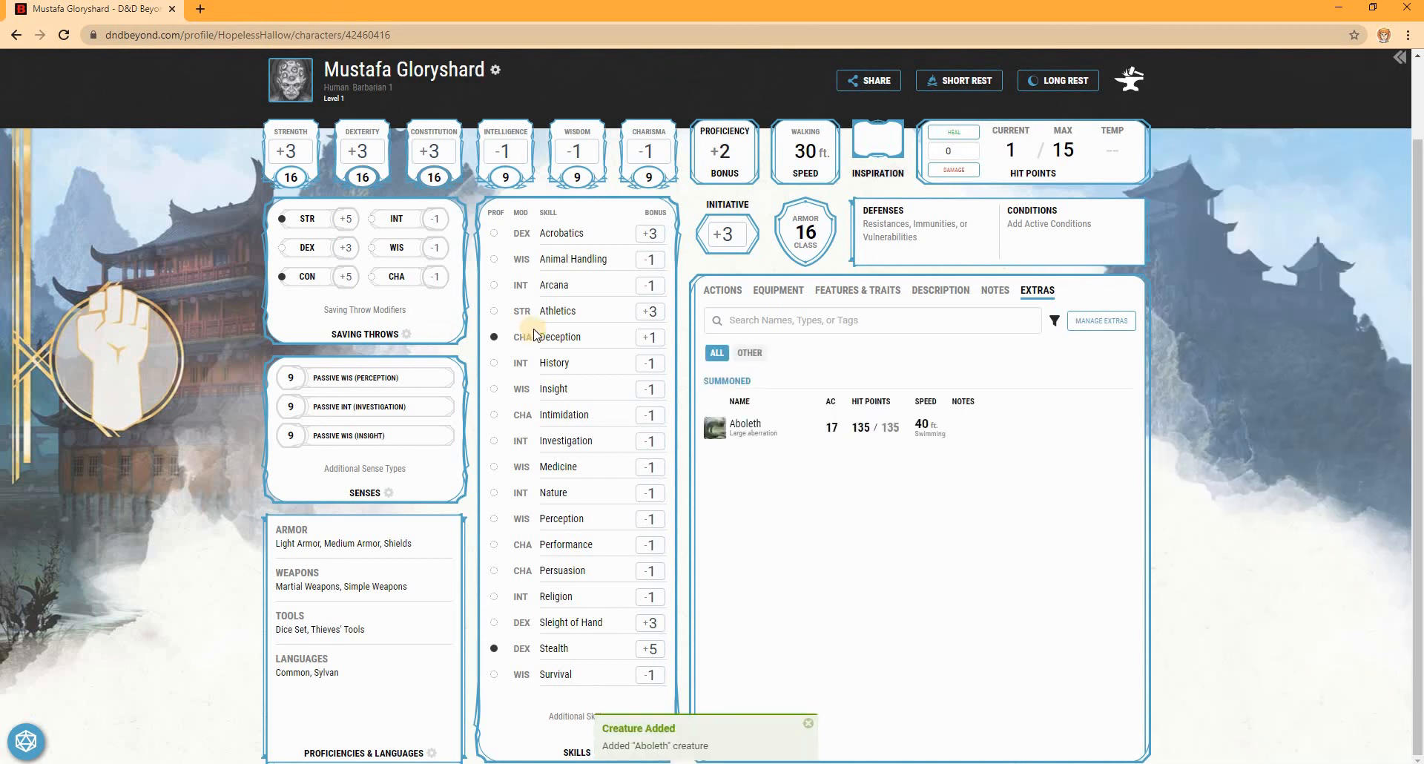